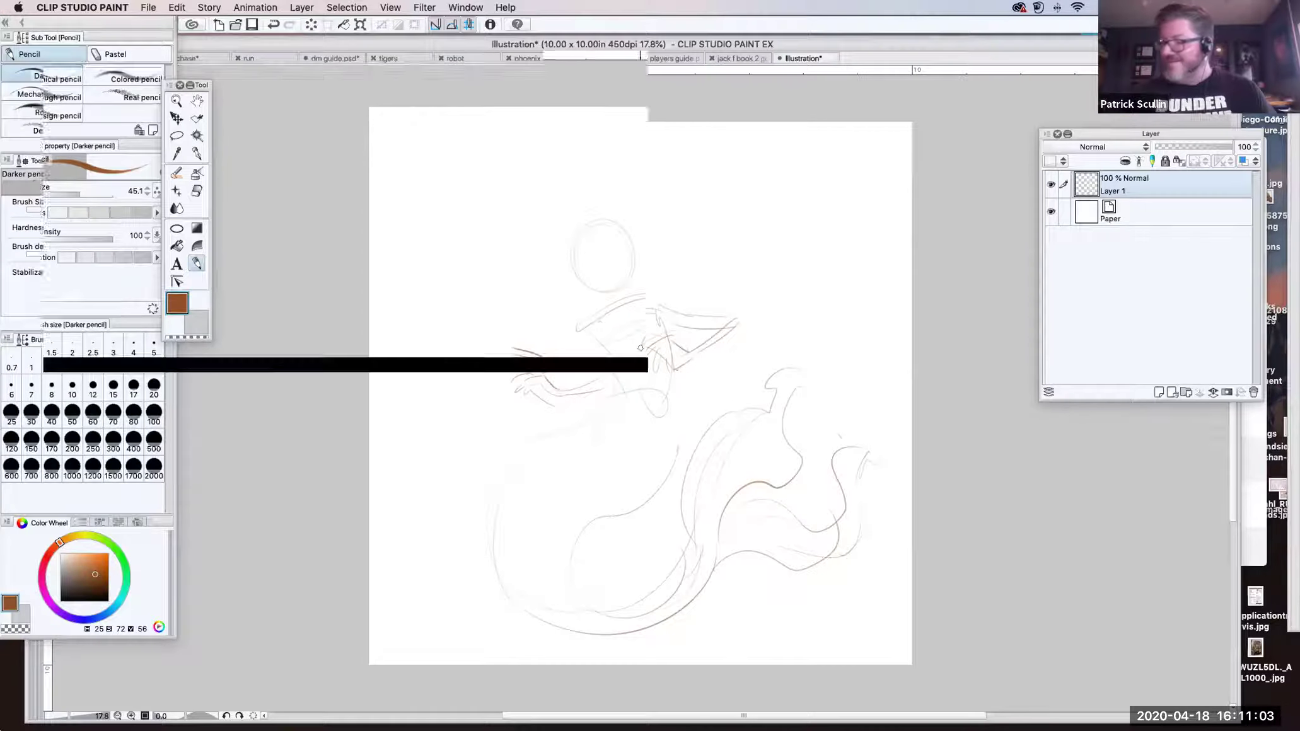
Step: Sketch the mermaid's neck, torso sides and waistline with the Darker pencil, between the head oval and the tail
{"action": "left_click_drag", "start_coordinate": [614, 308], "coordinate": [628, 314]}
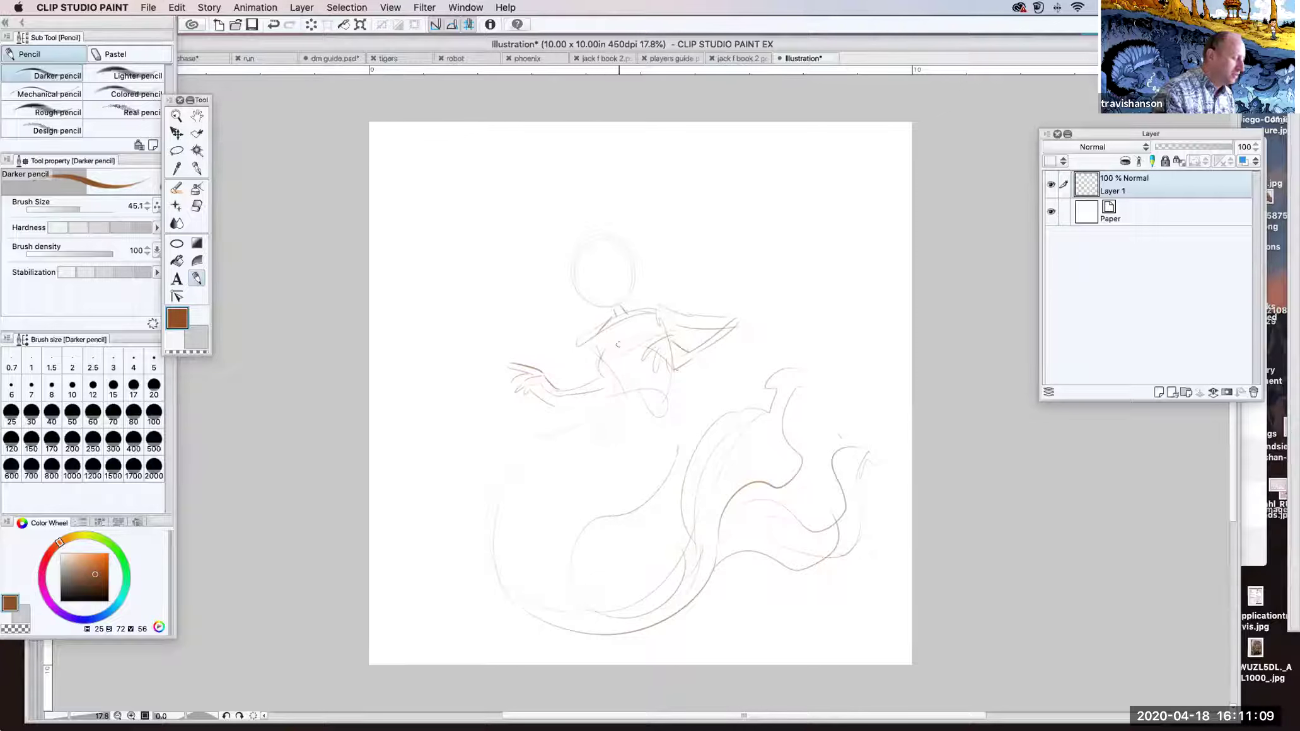
{"action": "left_click_drag", "start_coordinate": [619, 348], "coordinate": [622, 358]}
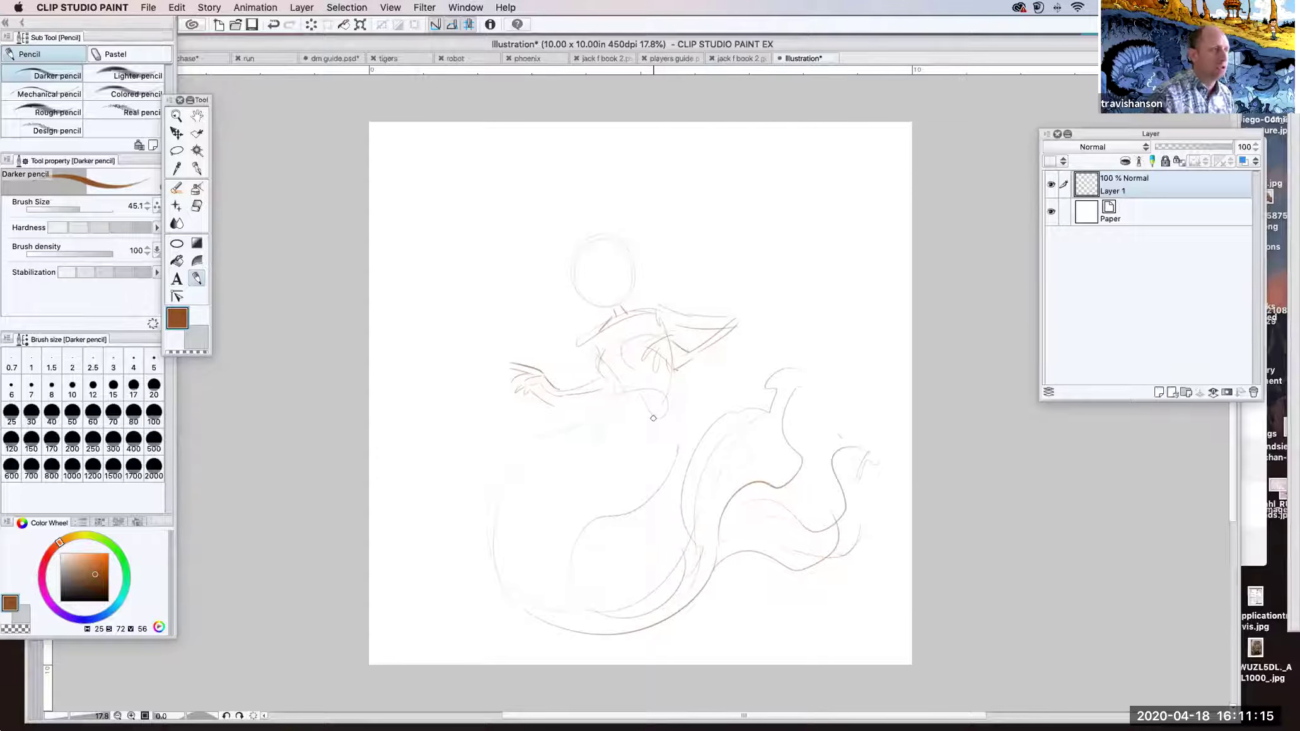
{"action": "mouse_move", "coordinate": [611, 379]}
{"action": "left_mouse_down"}
{"action": "mouse_move", "coordinate": [621, 397]}
{"action": "mouse_move", "coordinate": [598, 420]}
{"action": "mouse_move", "coordinate": [647, 437]}
{"action": "mouse_move", "coordinate": [674, 426]}
{"action": "left_mouse_up"}
{"action": "left_click_drag", "start_coordinate": [672, 373], "coordinate": [669, 416]}
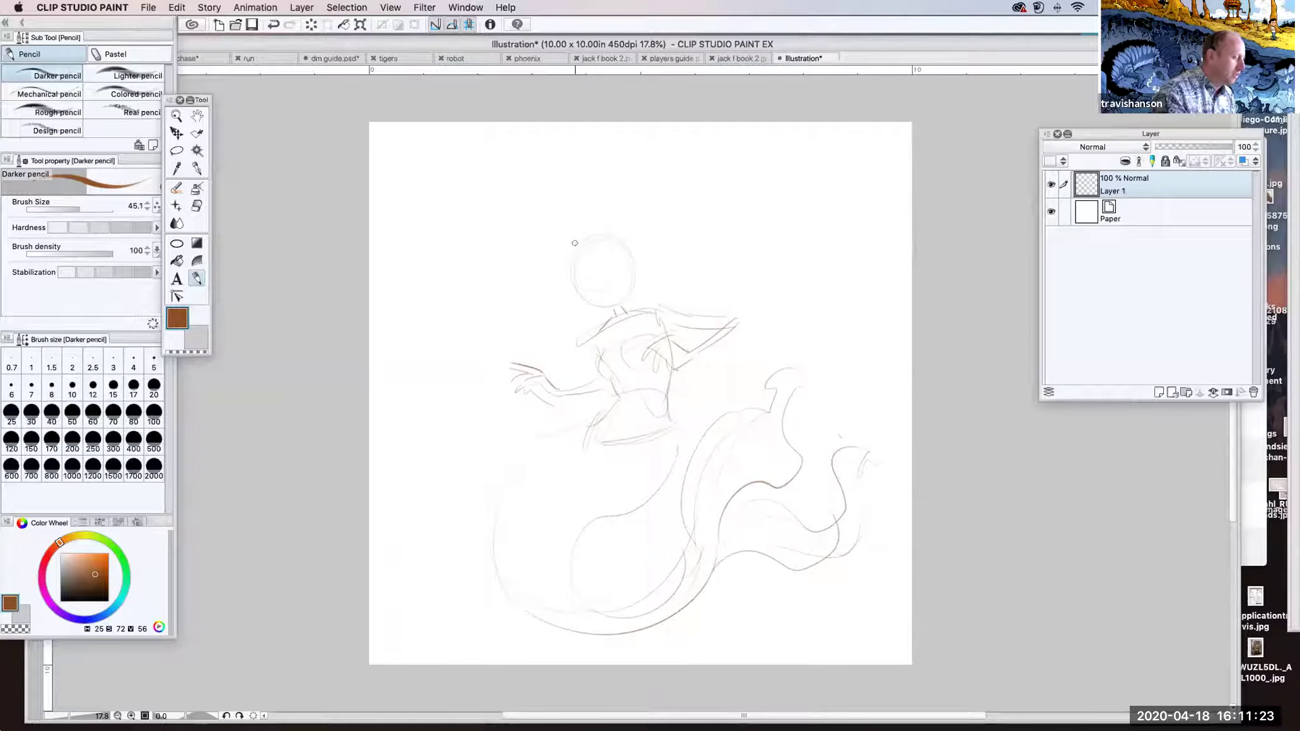
Step: Rough in the first hair strands off both sides of the head, with loose curls hanging toward the outstretched arm
{"action": "left_click_drag", "start_coordinate": [630, 260], "coordinate": [684, 250]}
{"action": "mouse_move", "coordinate": [565, 245]}
{"action": "left_mouse_down"}
{"action": "mouse_move", "coordinate": [551, 314]}
{"action": "mouse_move", "coordinate": [571, 316]}
{"action": "left_mouse_up"}
{"action": "mouse_move", "coordinate": [570, 322]}
{"action": "left_mouse_down"}
{"action": "mouse_move", "coordinate": [538, 345]}
{"action": "mouse_move", "coordinate": [585, 367]}
{"action": "left_mouse_up"}
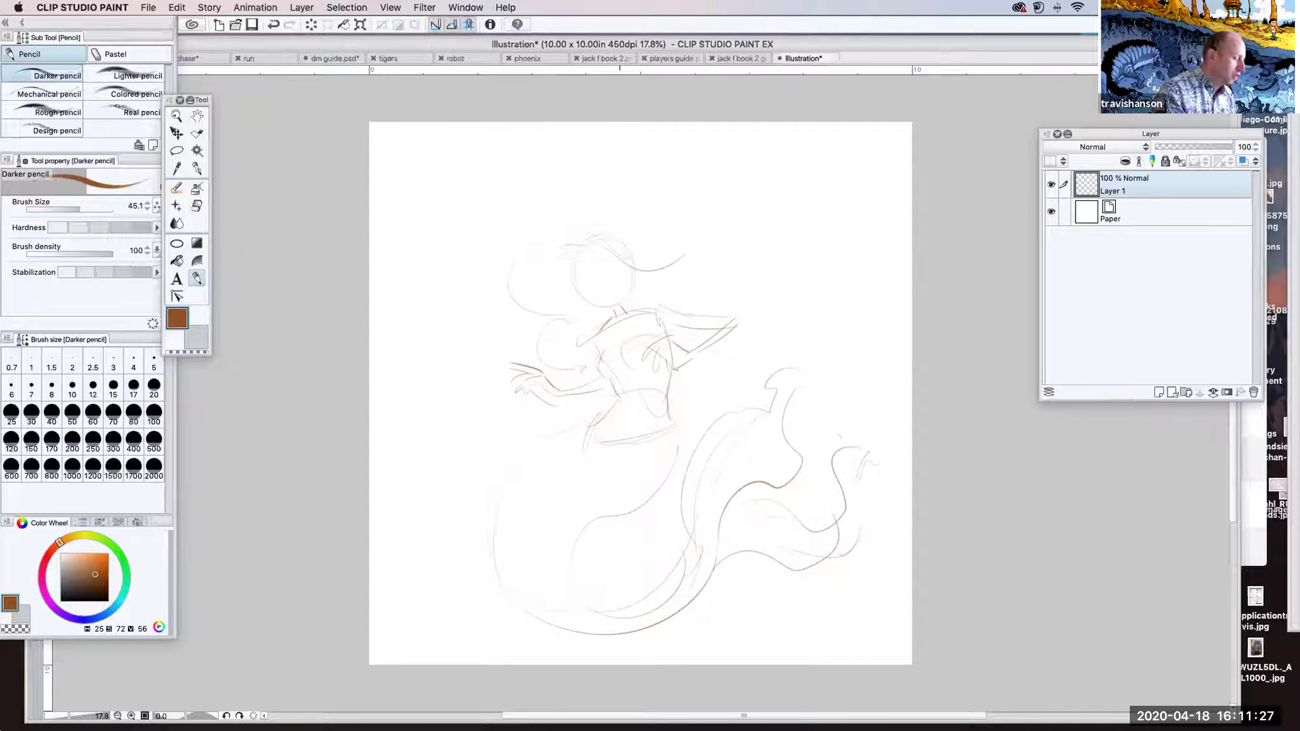
{"action": "left_click_drag", "start_coordinate": [571, 255], "coordinate": [573, 251]}
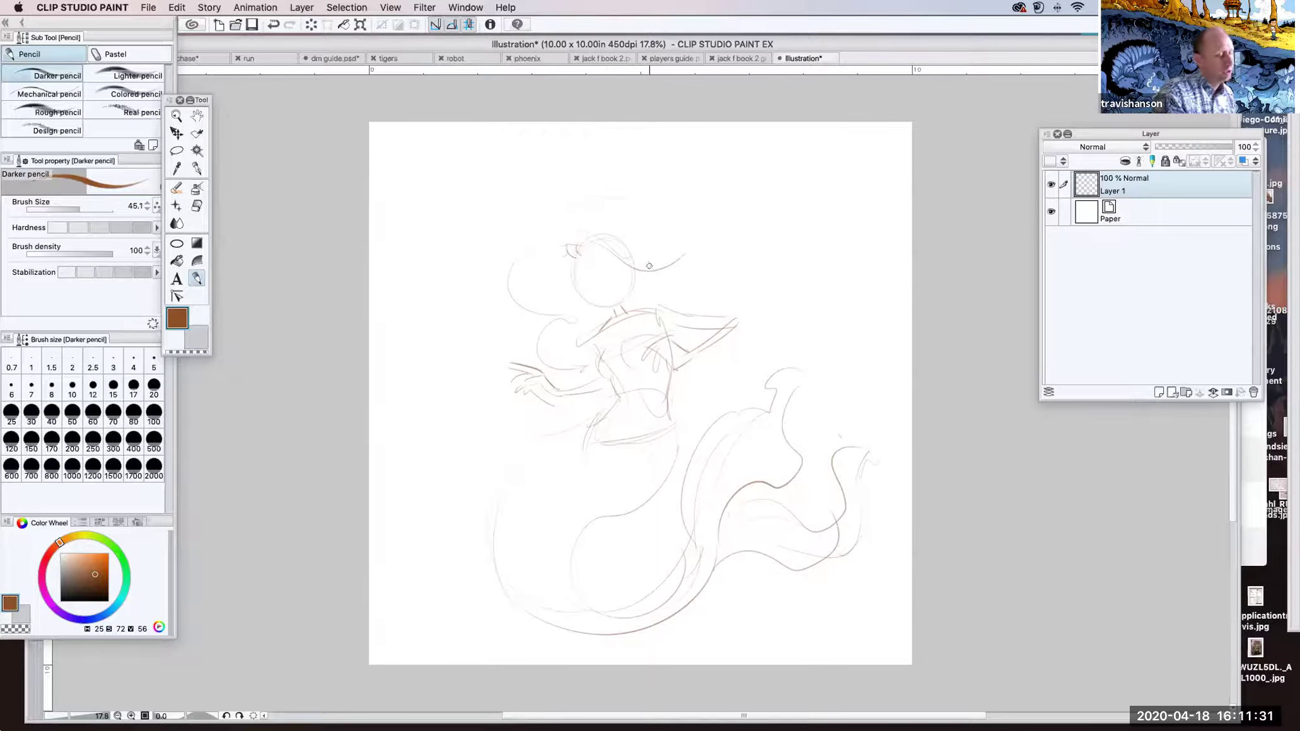
Step: Sketch the big wavy hair mass flowing behind the head and shoulder, adding the crown line and inner curls on both sides
{"action": "mouse_move", "coordinate": [634, 217]}
{"action": "left_mouse_down"}
{"action": "mouse_move", "coordinate": [686, 220]}
{"action": "mouse_move", "coordinate": [758, 273]}
{"action": "mouse_move", "coordinate": [749, 300]}
{"action": "mouse_move", "coordinate": [764, 358]}
{"action": "mouse_move", "coordinate": [703, 400]}
{"action": "left_mouse_up"}
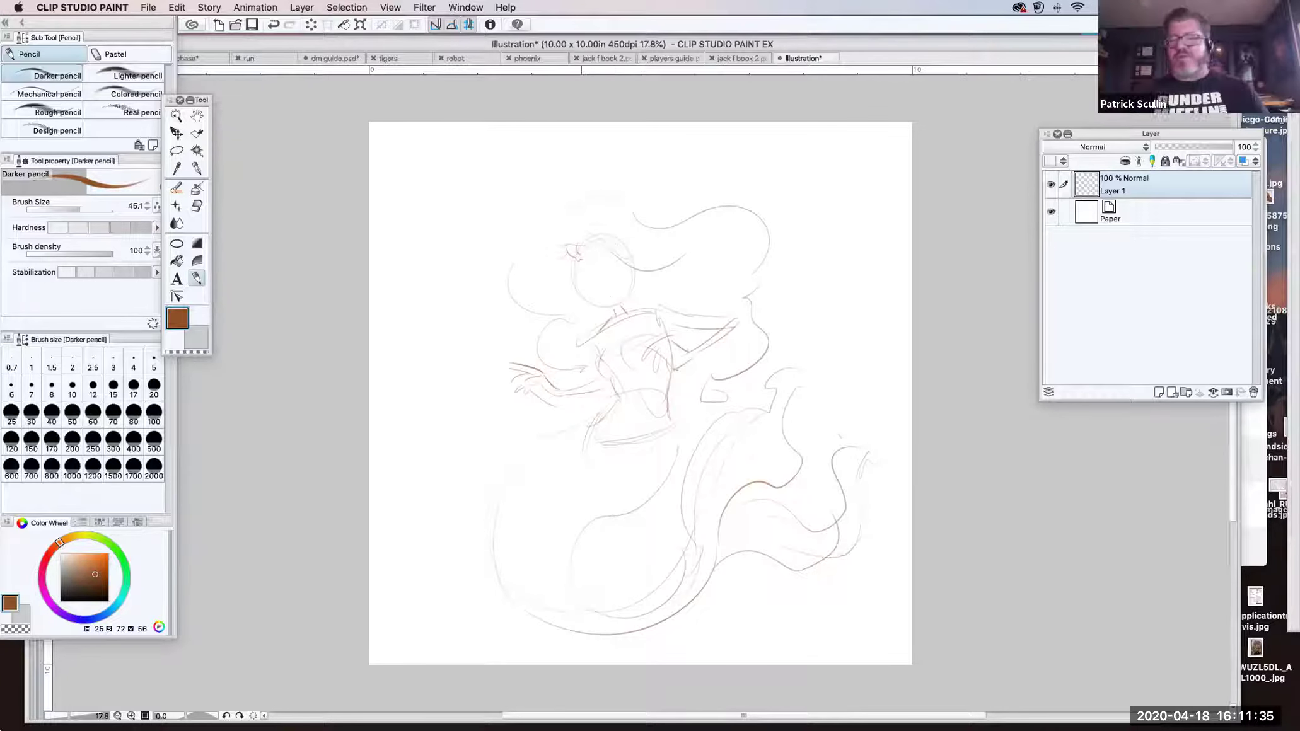
{"action": "left_click_drag", "start_coordinate": [547, 324], "coordinate": [541, 364]}
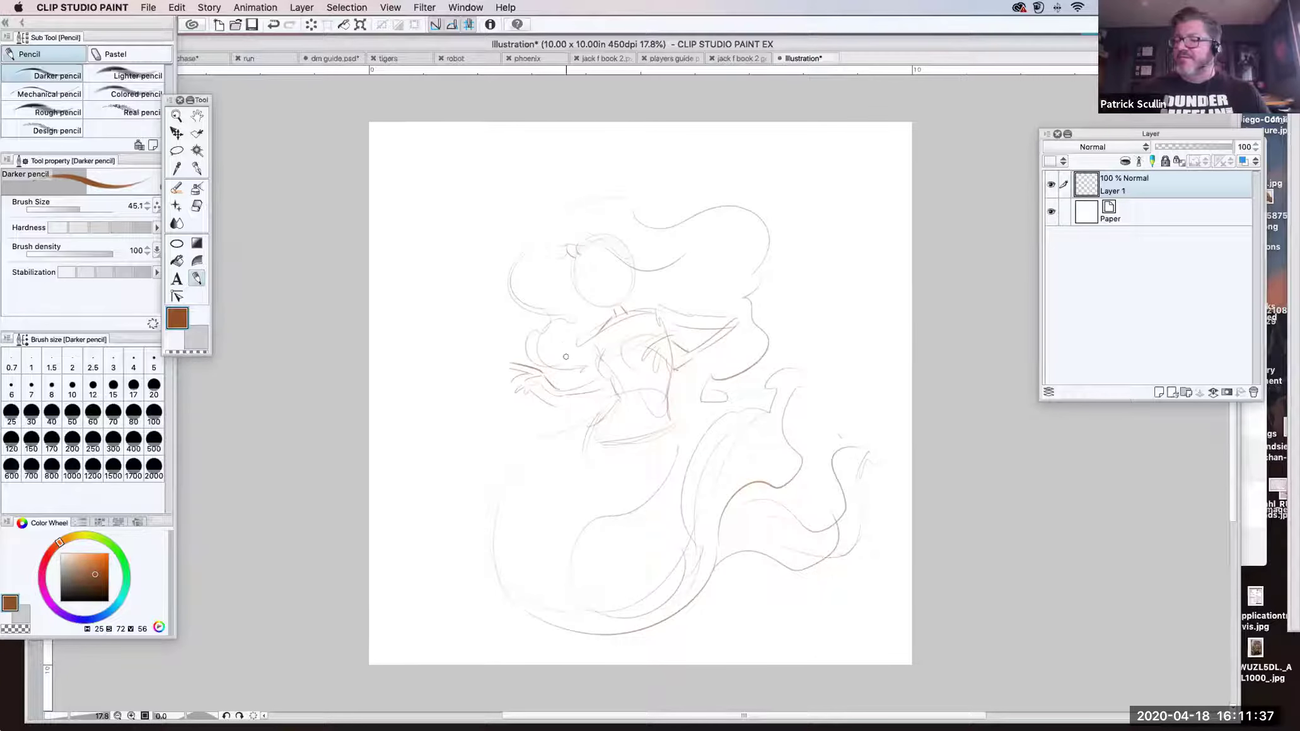
{"action": "left_click_drag", "start_coordinate": [531, 272], "coordinate": [564, 294]}
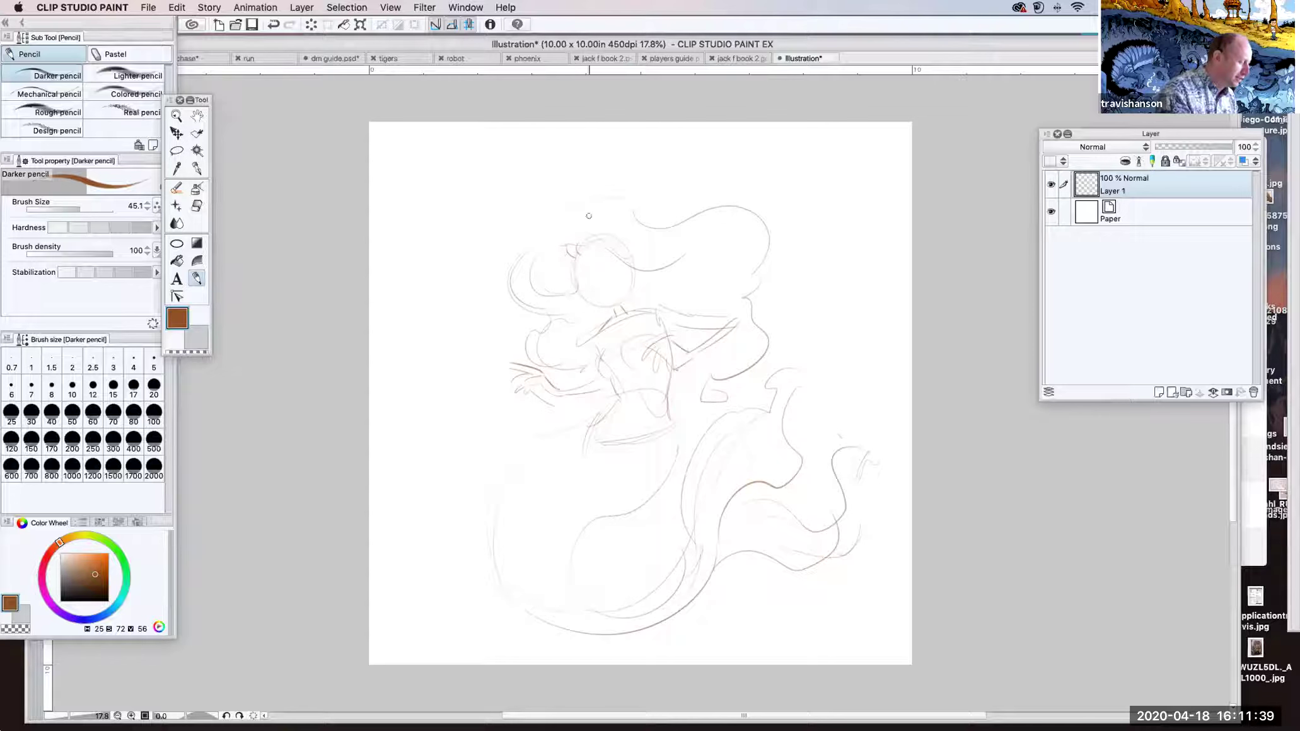
{"action": "left_click_drag", "start_coordinate": [631, 190], "coordinate": [554, 220]}
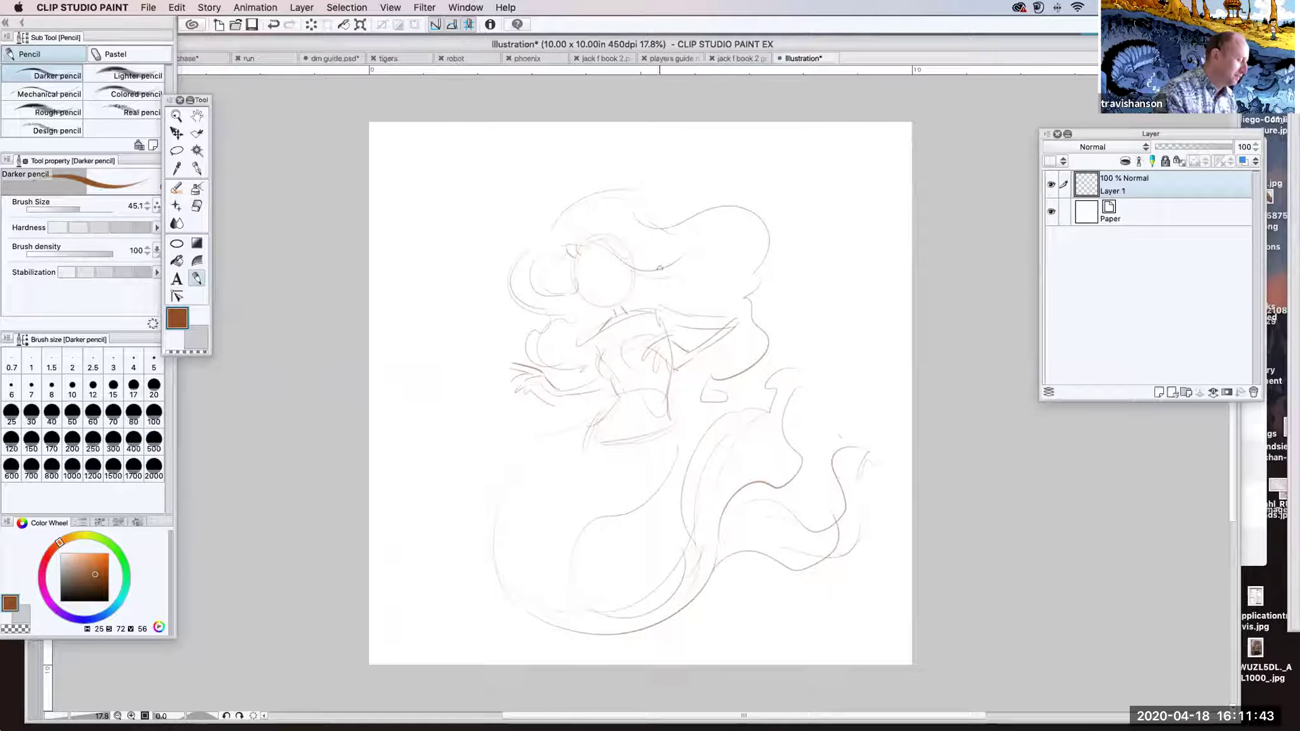
{"action": "mouse_move", "coordinate": [674, 273]}
{"action": "left_mouse_down"}
{"action": "mouse_move", "coordinate": [742, 272]}
{"action": "mouse_move", "coordinate": [713, 309]}
{"action": "mouse_move", "coordinate": [688, 294]}
{"action": "mouse_move", "coordinate": [665, 303]}
{"action": "left_mouse_up"}
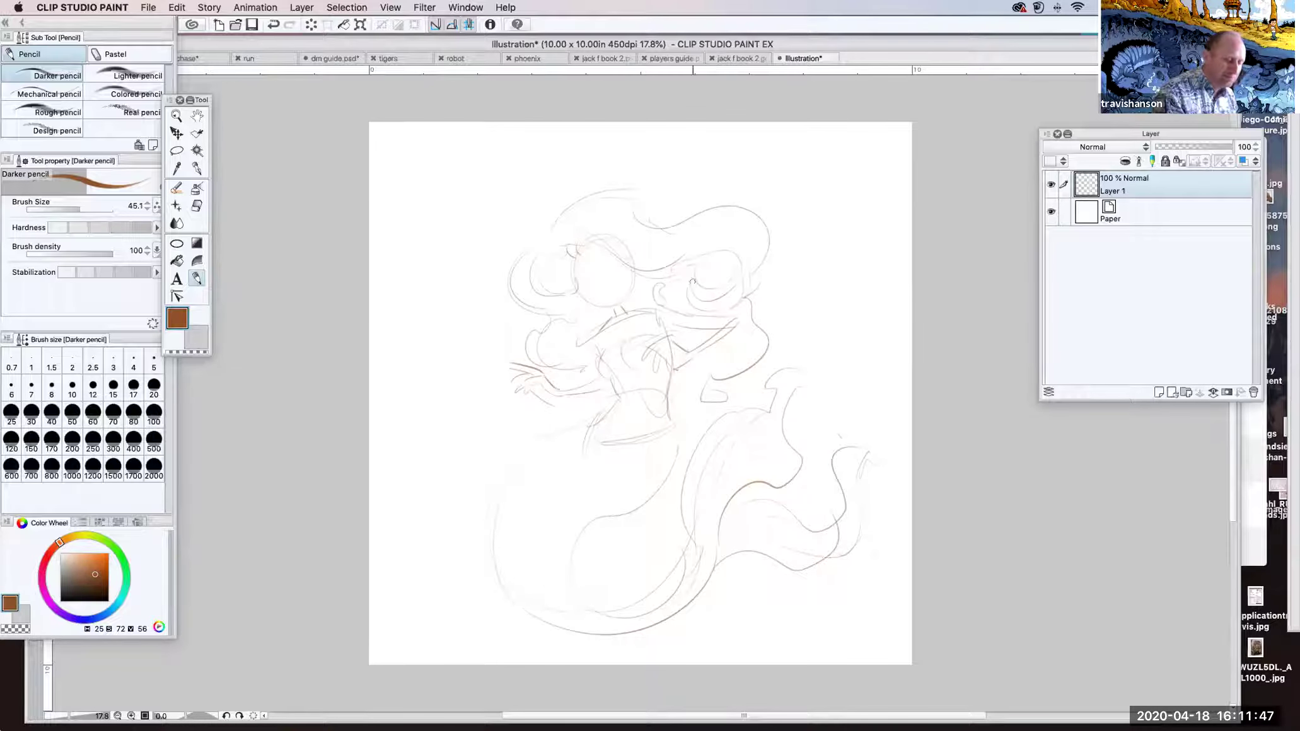
{"action": "left_click_drag", "start_coordinate": [740, 361], "coordinate": [715, 417]}
Step: Draw the mermaid's facial features and the two-shell top on her chest
{"action": "mouse_move", "coordinate": [578, 290]}
{"action": "left_mouse_down"}
{"action": "mouse_move", "coordinate": [617, 307]}
{"action": "mouse_move", "coordinate": [636, 281]}
{"action": "mouse_move", "coordinate": [597, 260]}
{"action": "mouse_move", "coordinate": [581, 272]}
{"action": "mouse_move", "coordinate": [606, 261]}
{"action": "mouse_move", "coordinate": [586, 278]}
{"action": "mouse_move", "coordinate": [607, 302]}
{"action": "left_mouse_up"}
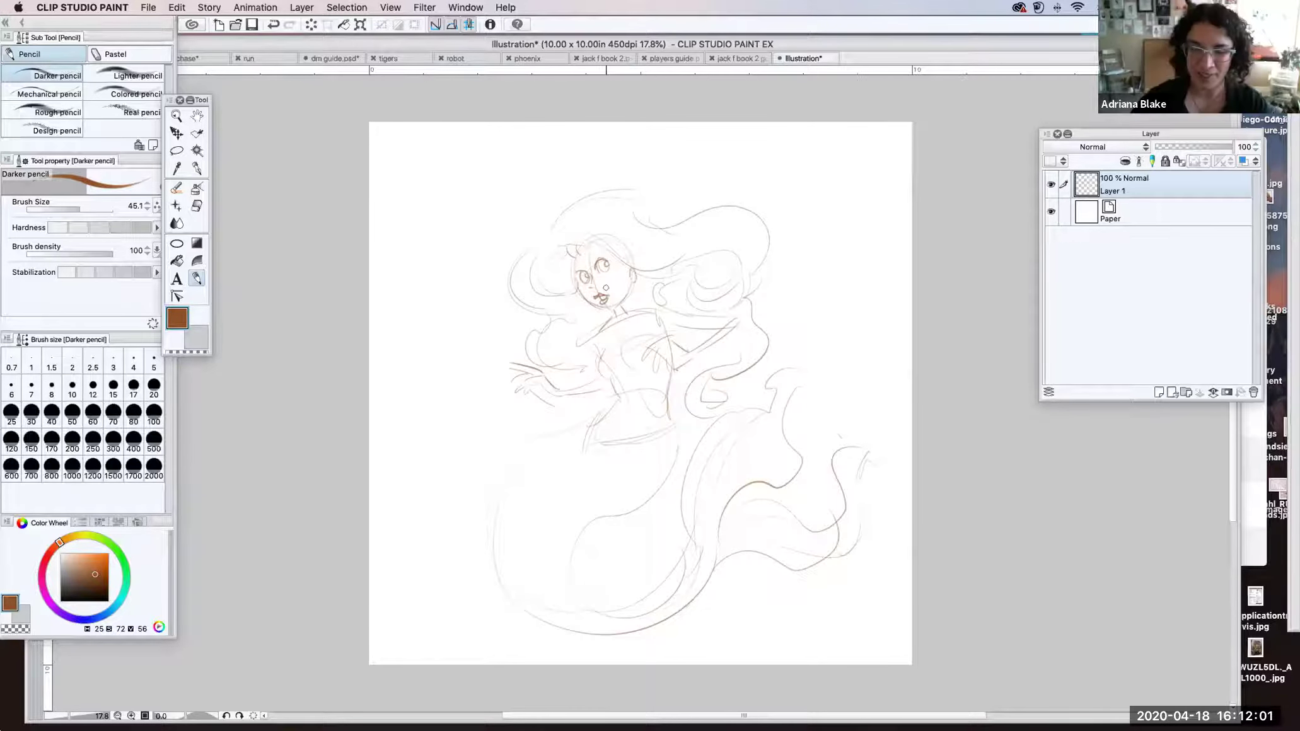
{"action": "mouse_move", "coordinate": [598, 352]}
{"action": "left_mouse_down"}
{"action": "mouse_move", "coordinate": [624, 376]}
{"action": "mouse_move", "coordinate": [633, 333]}
{"action": "mouse_move", "coordinate": [625, 352]}
{"action": "mouse_move", "coordinate": [640, 341]}
{"action": "mouse_move", "coordinate": [657, 351]}
{"action": "mouse_move", "coordinate": [628, 365]}
{"action": "mouse_move", "coordinate": [658, 372]}
{"action": "mouse_move", "coordinate": [646, 375]}
{"action": "mouse_move", "coordinate": [658, 364]}
{"action": "mouse_move", "coordinate": [629, 350]}
{"action": "mouse_move", "coordinate": [596, 356]}
{"action": "mouse_move", "coordinate": [622, 382]}
{"action": "left_mouse_up"}
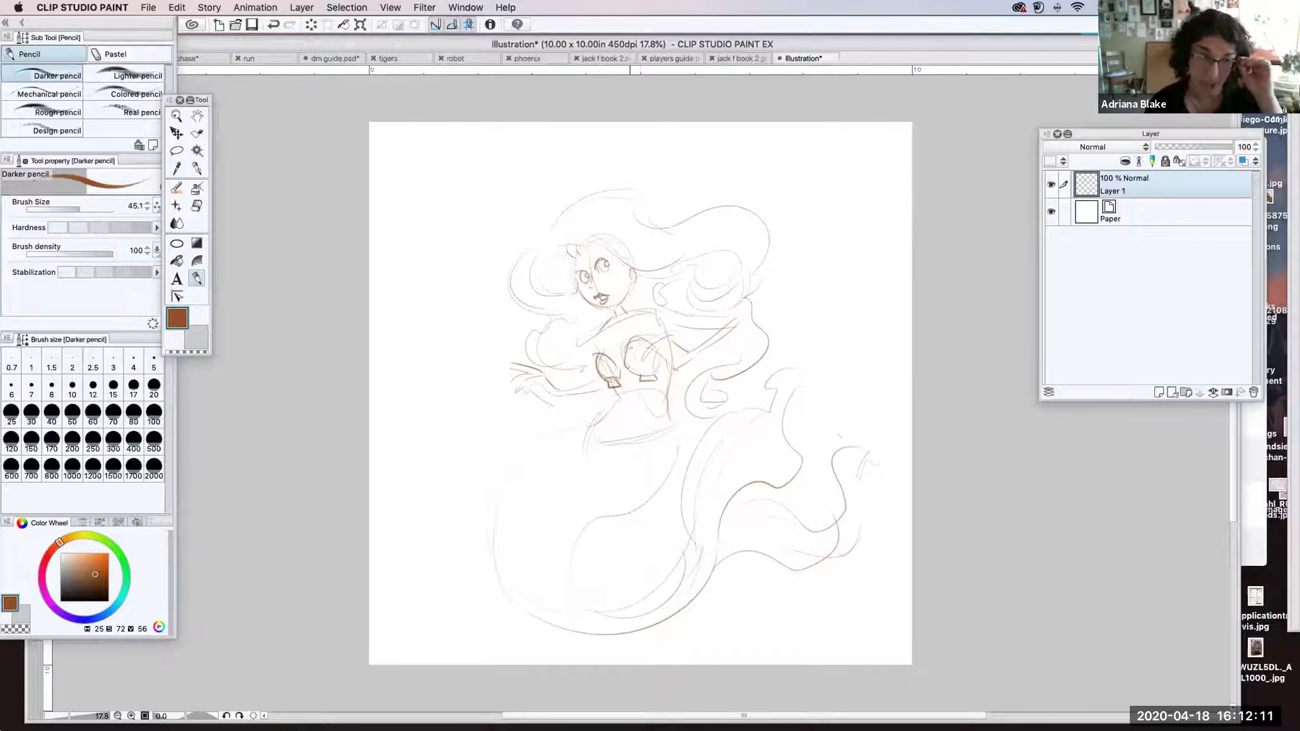
Step: Add a scalloped necklace around the neck and bracelets on both forearms
{"action": "mouse_move", "coordinate": [695, 350]}
{"action": "left_mouse_down"}
{"action": "mouse_move", "coordinate": [722, 314]}
{"action": "mouse_move", "coordinate": [744, 323]}
{"action": "mouse_move", "coordinate": [657, 331]}
{"action": "mouse_move", "coordinate": [698, 333]}
{"action": "mouse_move", "coordinate": [655, 311]}
{"action": "mouse_move", "coordinate": [623, 329]}
{"action": "left_mouse_up"}
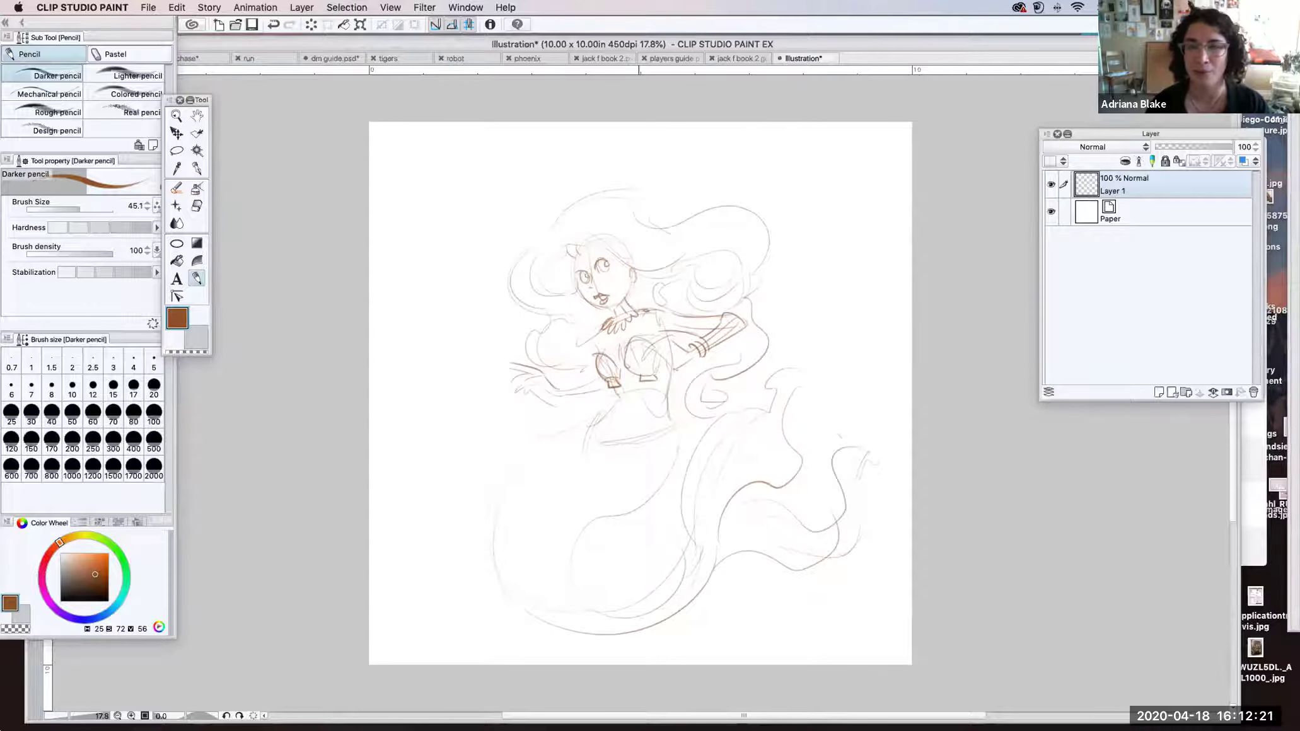
{"action": "mouse_move", "coordinate": [597, 336]}
{"action": "left_mouse_down"}
{"action": "mouse_move", "coordinate": [601, 354]}
{"action": "mouse_move", "coordinate": [573, 399]}
{"action": "left_mouse_up"}
{"action": "left_click_drag", "start_coordinate": [572, 387], "coordinate": [608, 413]}
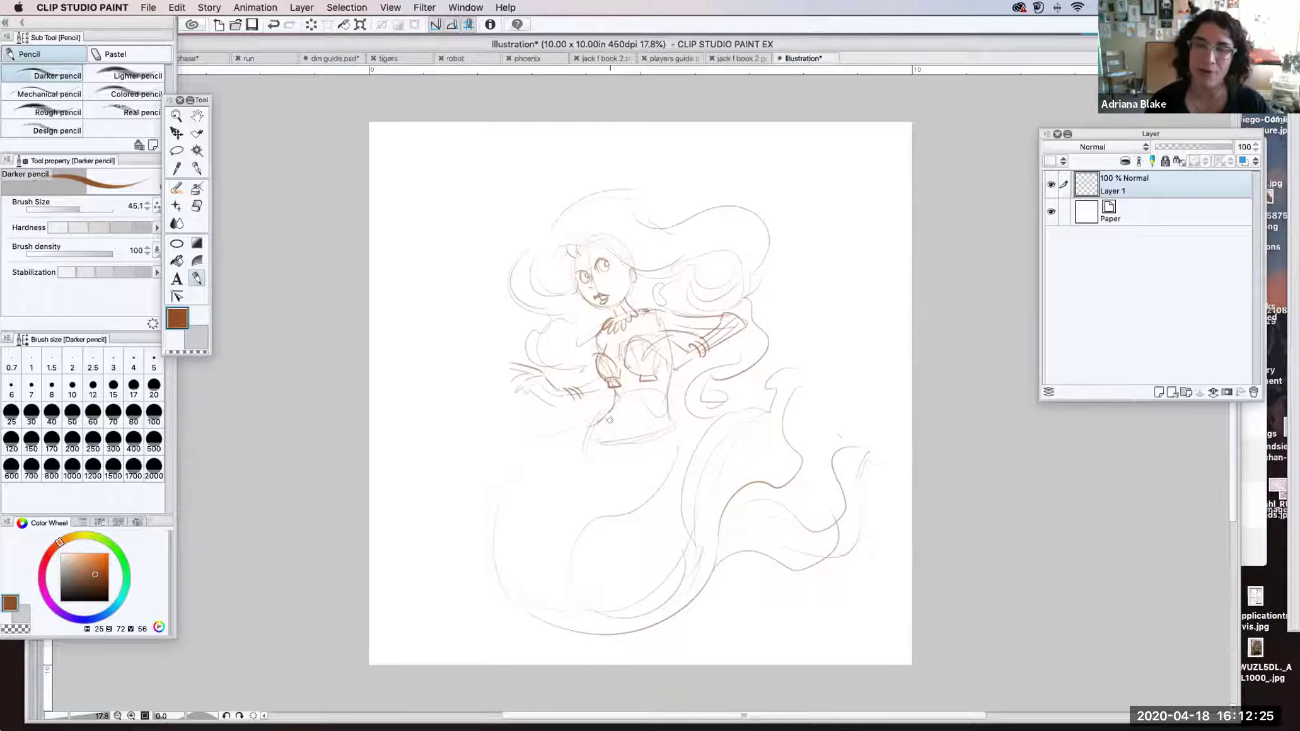
Step: Firm up the waist and the hand held to the chest, and add a long outer lock of hair trailing behind her
{"action": "left_click_drag", "start_coordinate": [676, 371], "coordinate": [667, 398]}
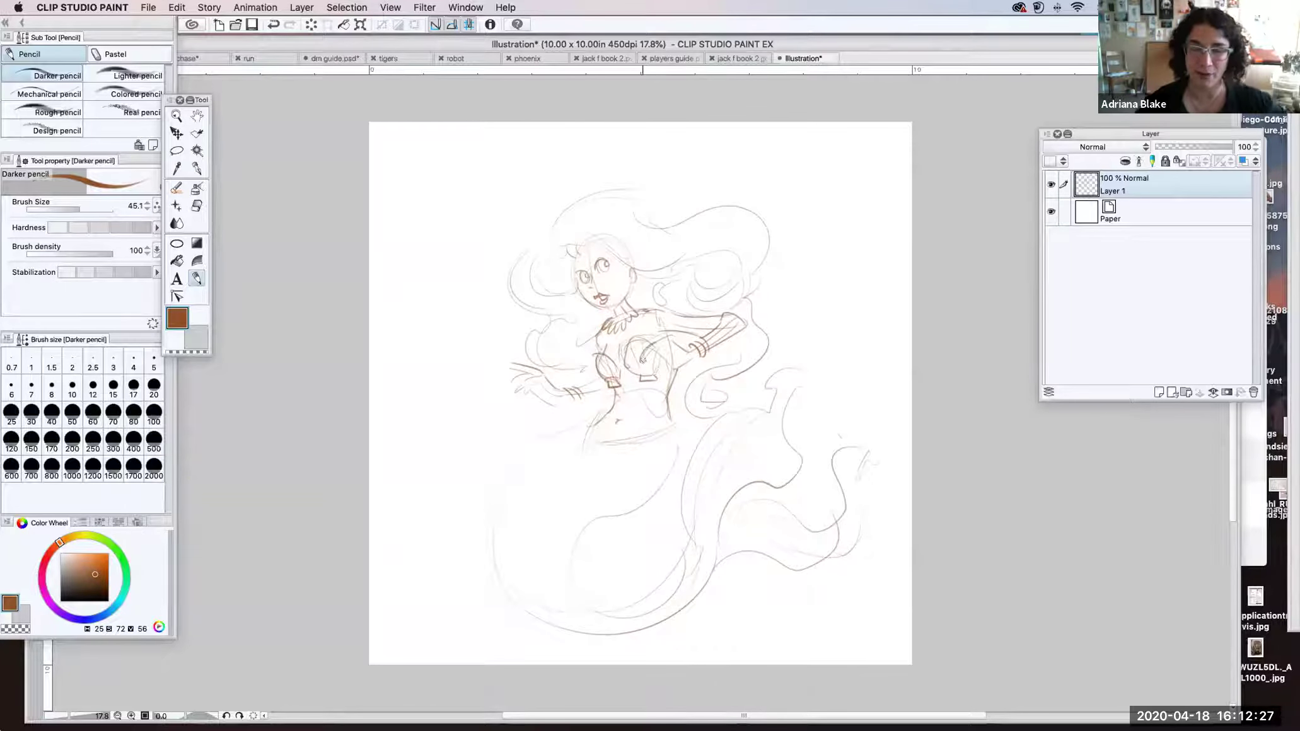
{"action": "mouse_move", "coordinate": [653, 351]}
{"action": "left_mouse_down"}
{"action": "mouse_move", "coordinate": [671, 379]}
{"action": "mouse_move", "coordinate": [683, 348]}
{"action": "mouse_move", "coordinate": [664, 338]}
{"action": "mouse_move", "coordinate": [686, 348]}
{"action": "mouse_move", "coordinate": [643, 344]}
{"action": "left_mouse_up"}
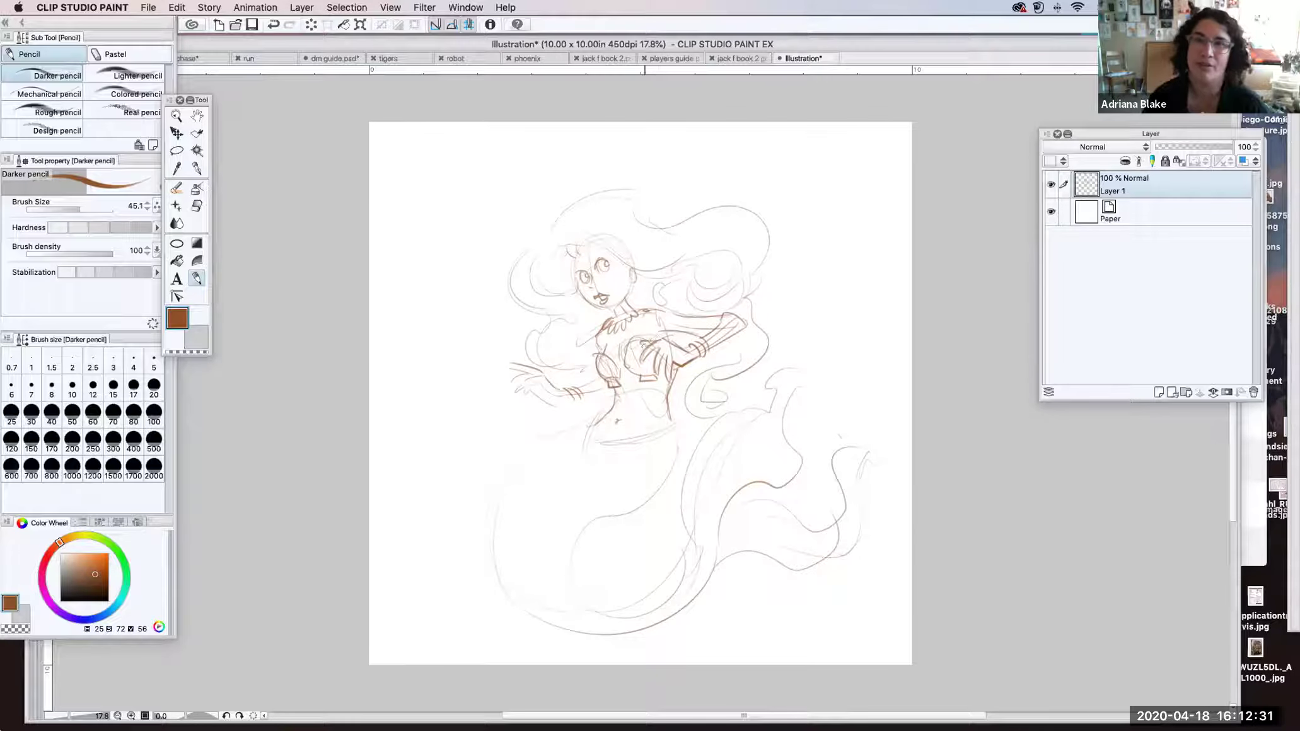
{"action": "mouse_move", "coordinate": [641, 205]}
{"action": "left_mouse_down"}
{"action": "mouse_move", "coordinate": [724, 192]}
{"action": "mouse_move", "coordinate": [804, 239]}
{"action": "mouse_move", "coordinate": [807, 261]}
{"action": "mouse_move", "coordinate": [845, 277]}
{"action": "mouse_move", "coordinate": [809, 345]}
{"action": "left_mouse_up"}
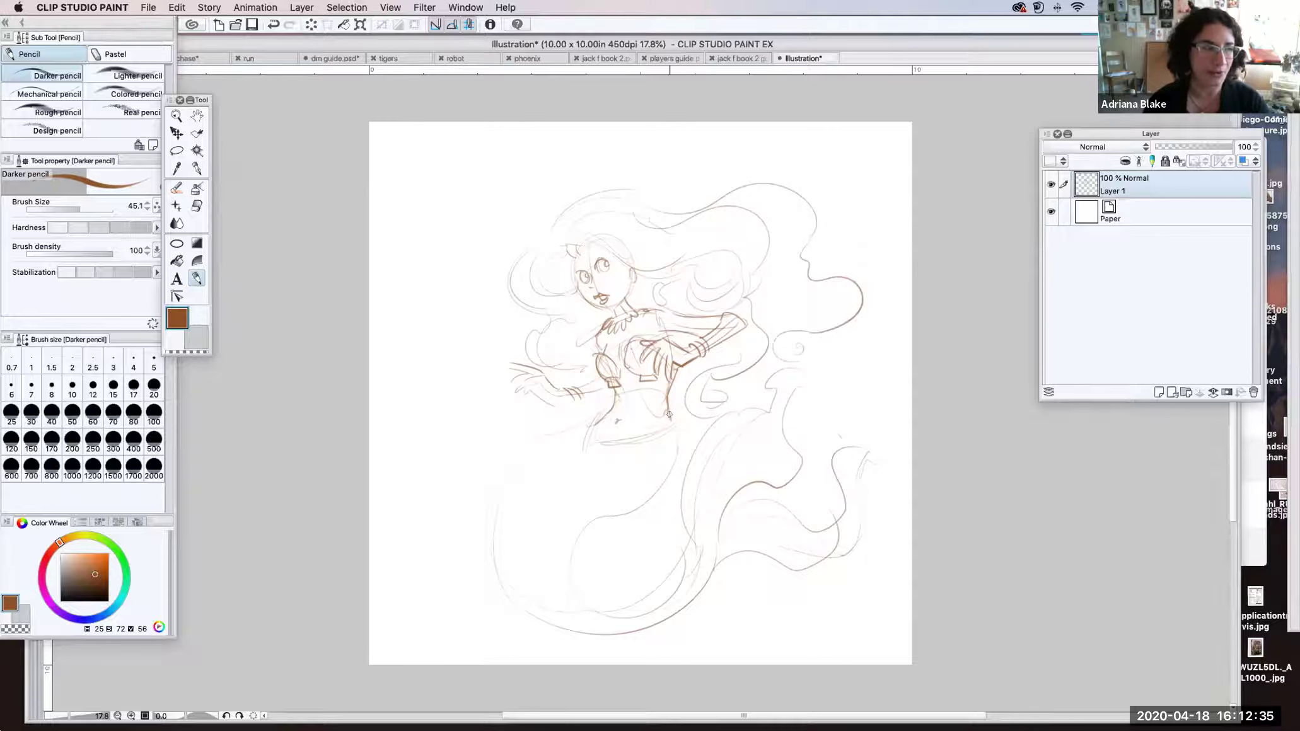
Step: Draw the pointed waistband and firm outer and inner contours of the curled tail
{"action": "mouse_move", "coordinate": [608, 405]}
{"action": "left_mouse_down"}
{"action": "mouse_move", "coordinate": [590, 445]}
{"action": "mouse_move", "coordinate": [678, 419]}
{"action": "left_mouse_up"}
{"action": "left_click_drag", "start_coordinate": [592, 445], "coordinate": [679, 420]}
{"action": "mouse_move", "coordinate": [677, 414]}
{"action": "left_mouse_down"}
{"action": "mouse_move", "coordinate": [659, 495]}
{"action": "mouse_move", "coordinate": [585, 523]}
{"action": "mouse_move", "coordinate": [565, 602]}
{"action": "left_mouse_up"}
{"action": "mouse_move", "coordinate": [593, 416]}
{"action": "left_mouse_down"}
{"action": "mouse_move", "coordinate": [564, 426]}
{"action": "mouse_move", "coordinate": [490, 504]}
{"action": "mouse_move", "coordinate": [579, 637]}
{"action": "mouse_move", "coordinate": [693, 607]}
{"action": "left_mouse_up"}
{"action": "mouse_move", "coordinate": [585, 524]}
{"action": "left_mouse_down"}
{"action": "mouse_move", "coordinate": [571, 599]}
{"action": "mouse_move", "coordinate": [666, 595]}
{"action": "left_mouse_up"}
{"action": "left_click_drag", "start_coordinate": [696, 545], "coordinate": [667, 596]}
Step: Draw the belly strip along the tail's inner curve, with short cross lines and a stepped edge up toward the hip
{"action": "mouse_move", "coordinate": [623, 511]}
{"action": "left_mouse_down"}
{"action": "mouse_move", "coordinate": [624, 538]}
{"action": "mouse_move", "coordinate": [573, 576]}
{"action": "left_mouse_up"}
{"action": "left_click_drag", "start_coordinate": [598, 517], "coordinate": [597, 548]}
{"action": "left_click_drag", "start_coordinate": [607, 516], "coordinate": [613, 543]}
{"action": "mouse_move", "coordinate": [621, 514]}
{"action": "left_mouse_down"}
{"action": "mouse_move", "coordinate": [619, 541]}
{"action": "mouse_move", "coordinate": [675, 494]}
{"action": "left_mouse_up"}
{"action": "left_click_drag", "start_coordinate": [676, 428], "coordinate": [670, 503]}
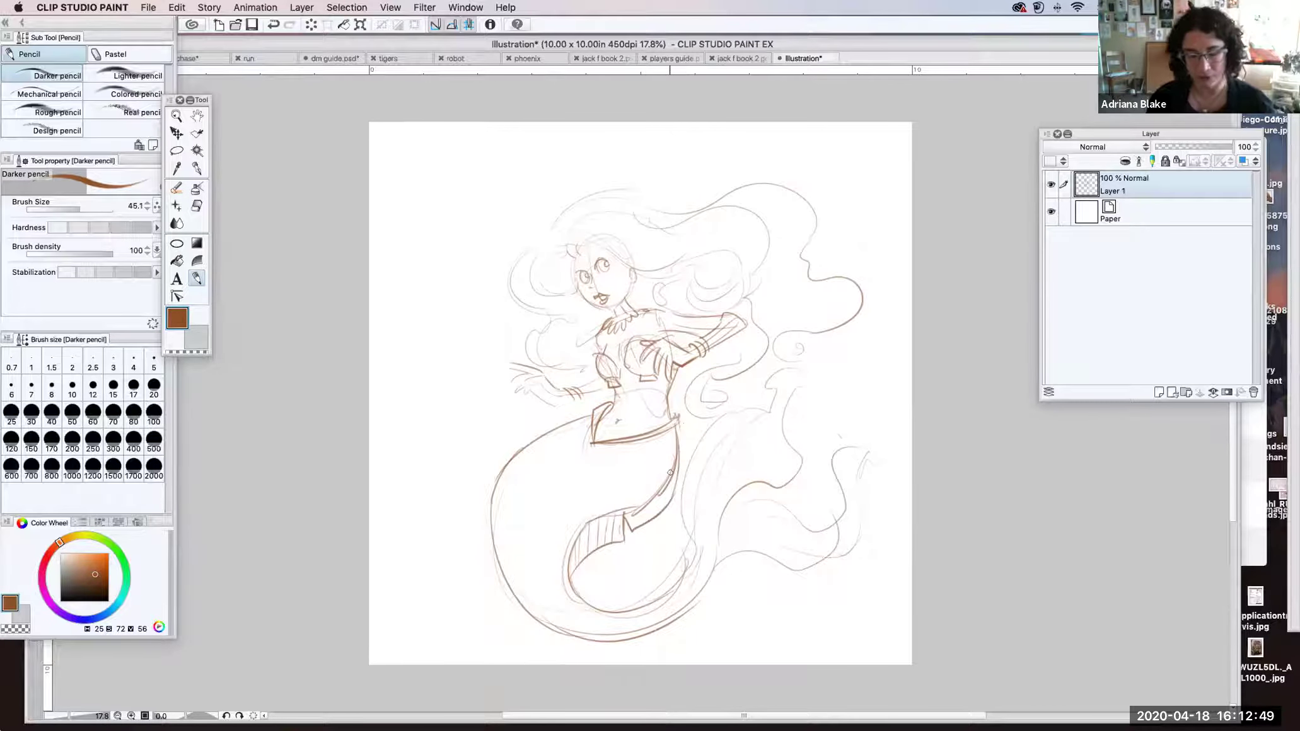
Step: Darken the outstretched arm and face contour, and strengthen the hair's outer outline on both sides of the head
{"action": "mouse_move", "coordinate": [588, 390]}
{"action": "left_mouse_down"}
{"action": "mouse_move", "coordinate": [558, 390]}
{"action": "mouse_move", "coordinate": [537, 374]}
{"action": "mouse_move", "coordinate": [526, 386]}
{"action": "mouse_move", "coordinate": [563, 397]}
{"action": "mouse_move", "coordinate": [536, 394]}
{"action": "mouse_move", "coordinate": [551, 402]}
{"action": "mouse_move", "coordinate": [588, 393]}
{"action": "left_mouse_up"}
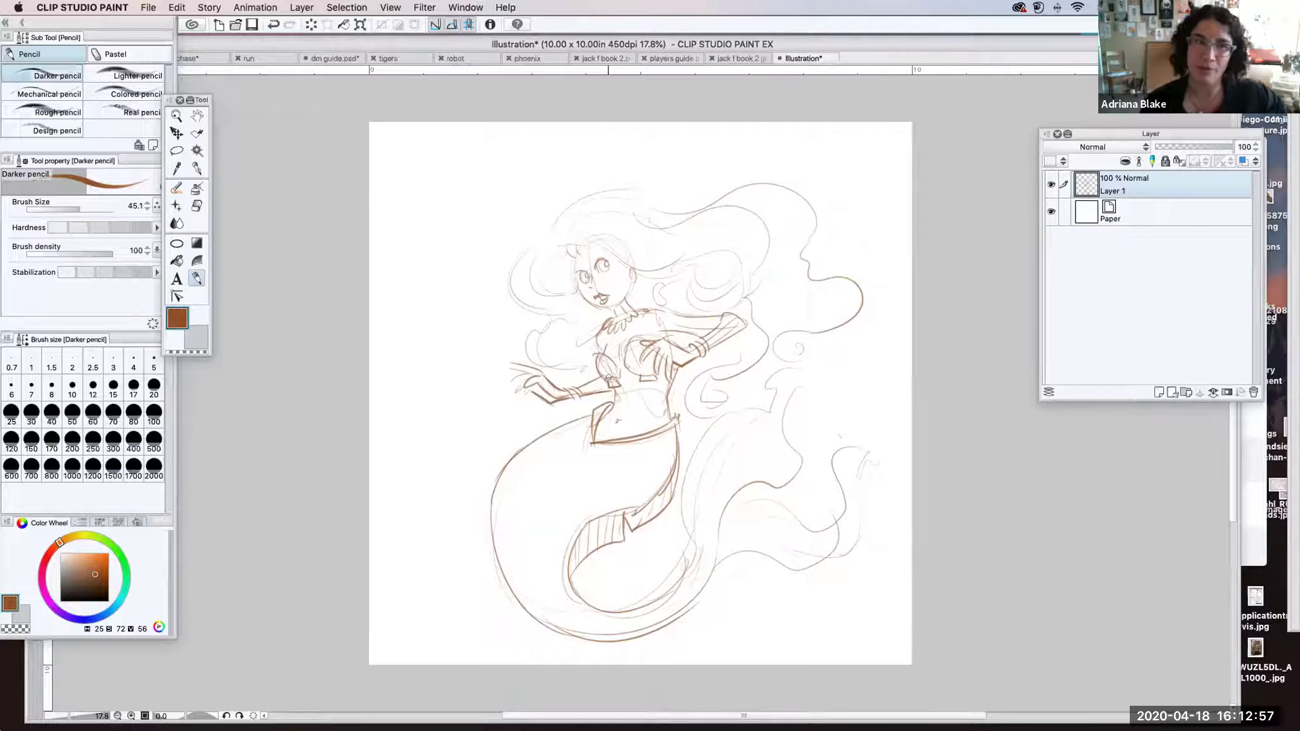
{"action": "mouse_move", "coordinate": [572, 250]}
{"action": "left_mouse_down"}
{"action": "mouse_move", "coordinate": [577, 284]}
{"action": "mouse_move", "coordinate": [607, 309]}
{"action": "left_mouse_up"}
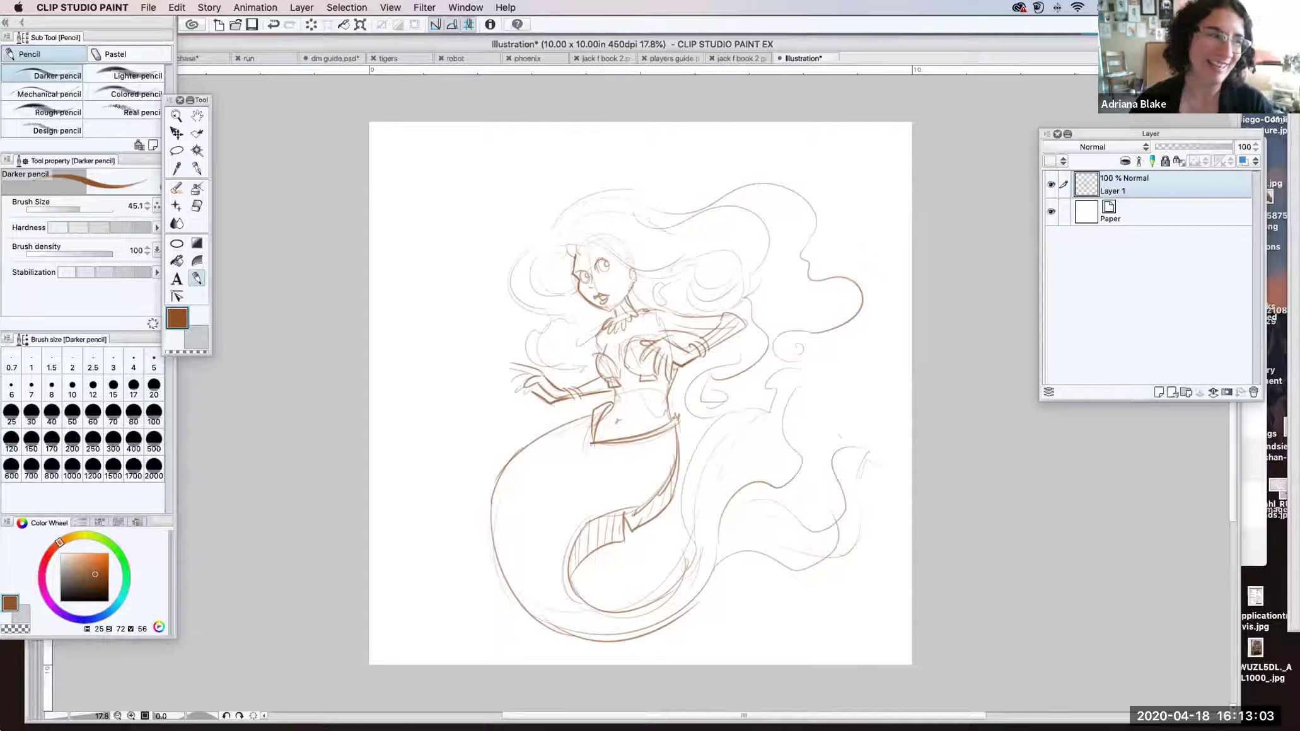
{"action": "mouse_move", "coordinate": [684, 212]}
{"action": "left_mouse_down"}
{"action": "mouse_move", "coordinate": [742, 189]}
{"action": "mouse_move", "coordinate": [865, 232]}
{"action": "left_mouse_up"}
{"action": "mouse_move", "coordinate": [544, 222]}
{"action": "left_mouse_down"}
{"action": "mouse_move", "coordinate": [520, 225]}
{"action": "mouse_move", "coordinate": [498, 300]}
{"action": "left_mouse_up"}
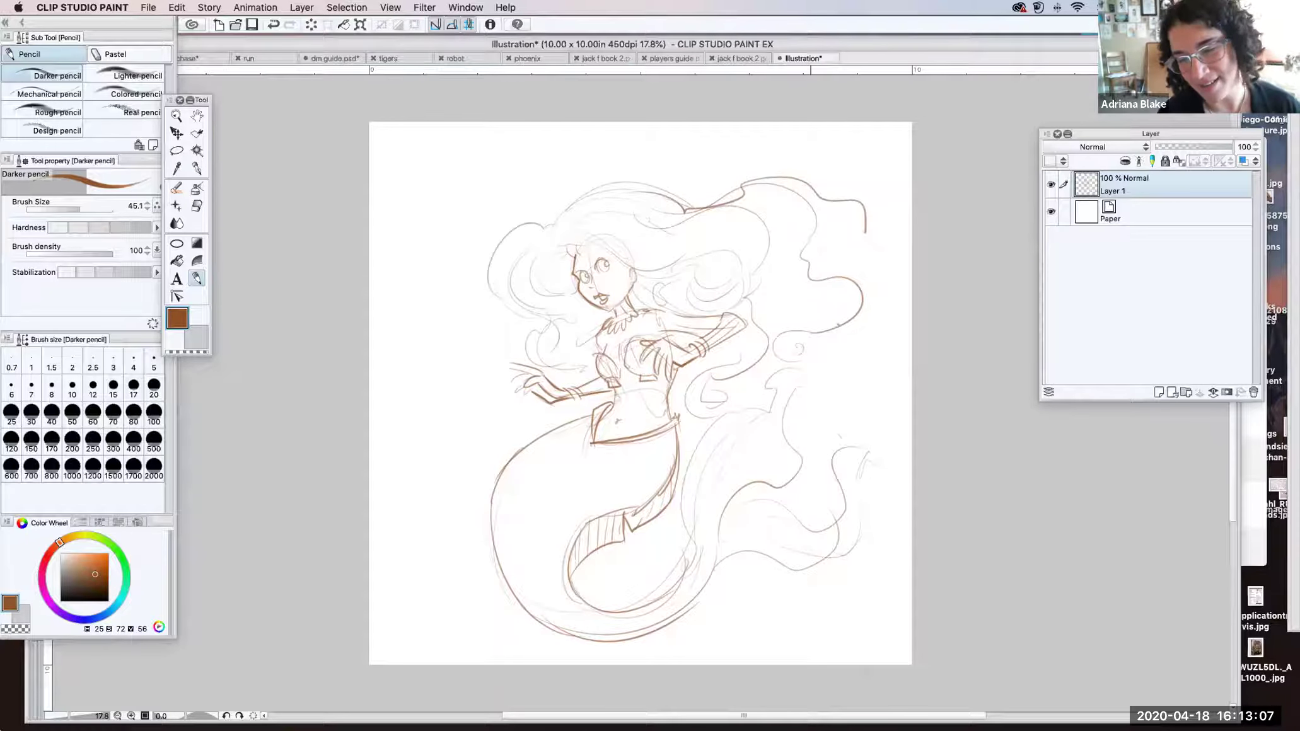
Step: Draw the two flowing lobes of the tail fin with wavy edges and inner fold lines
{"action": "mouse_move", "coordinate": [693, 553]}
{"action": "left_mouse_down"}
{"action": "mouse_move", "coordinate": [725, 419]}
{"action": "mouse_move", "coordinate": [816, 364]}
{"action": "mouse_move", "coordinate": [863, 379]}
{"action": "mouse_move", "coordinate": [803, 416]}
{"action": "mouse_move", "coordinate": [800, 457]}
{"action": "mouse_move", "coordinate": [743, 509]}
{"action": "mouse_move", "coordinate": [798, 449]}
{"action": "left_mouse_up"}
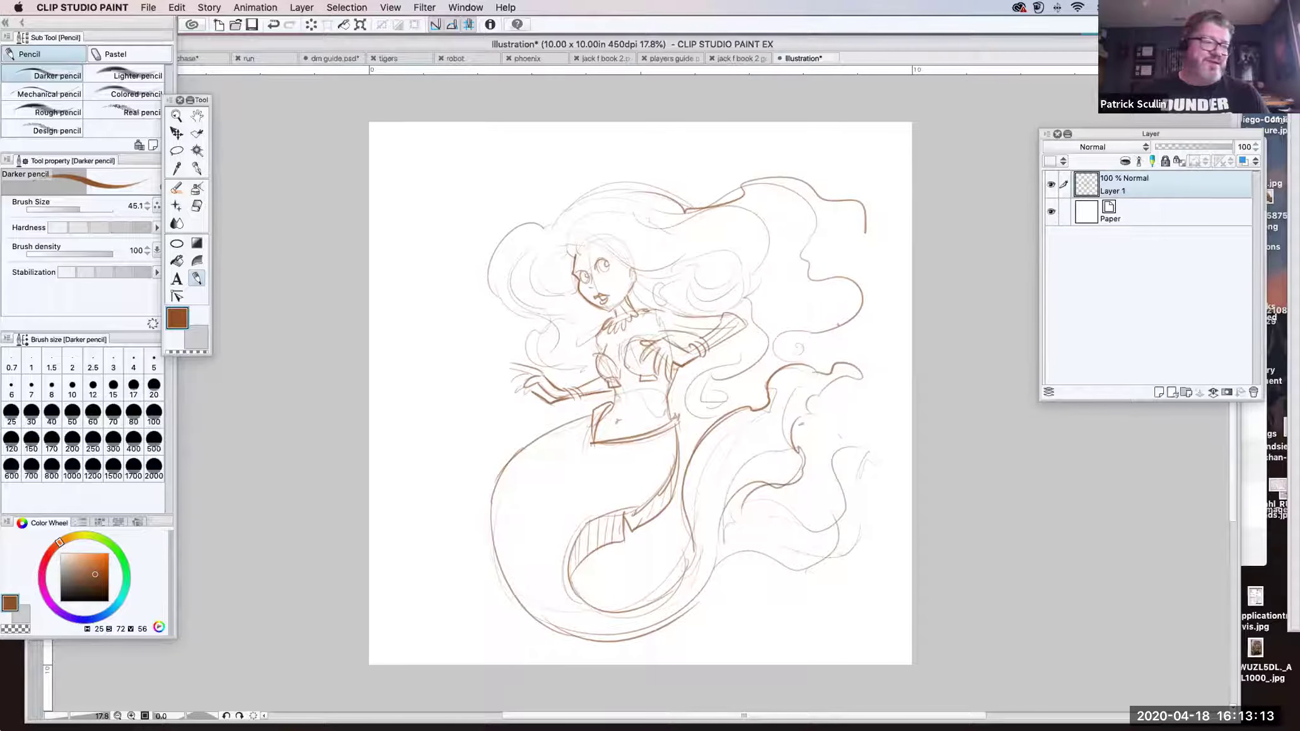
{"action": "mouse_move", "coordinate": [704, 570]}
{"action": "left_mouse_down"}
{"action": "mouse_move", "coordinate": [766, 548]}
{"action": "mouse_move", "coordinate": [832, 577]}
{"action": "left_mouse_up"}
{"action": "mouse_move", "coordinate": [761, 498]}
{"action": "left_mouse_down"}
{"action": "mouse_move", "coordinate": [848, 504]}
{"action": "mouse_move", "coordinate": [899, 431]}
{"action": "mouse_move", "coordinate": [876, 498]}
{"action": "mouse_move", "coordinate": [813, 574]}
{"action": "mouse_move", "coordinate": [804, 567]}
{"action": "left_mouse_up"}
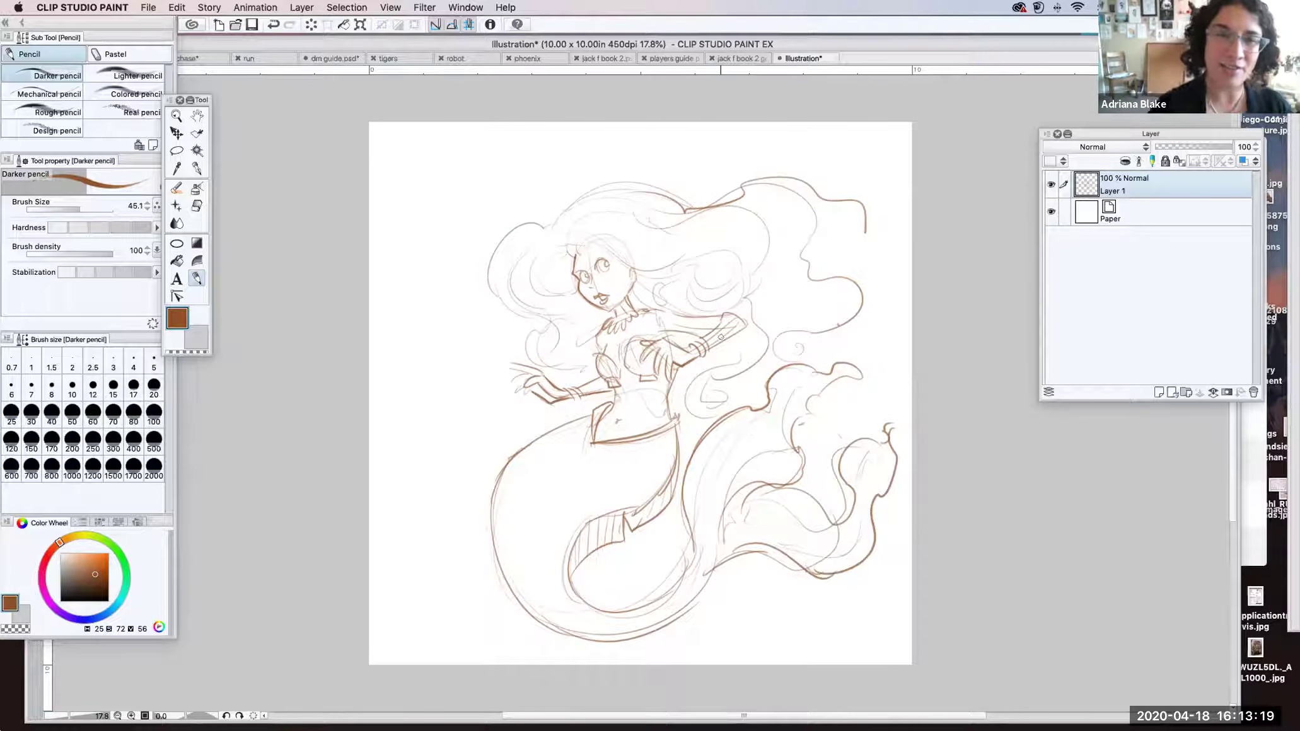
Step: Refine the hair framing the face with bold sweeping strands behind the shoulder and curls above the outstretched arm
{"action": "mouse_move", "coordinate": [577, 252]}
{"action": "left_mouse_down"}
{"action": "mouse_move", "coordinate": [662, 272]}
{"action": "mouse_move", "coordinate": [731, 255]}
{"action": "mouse_move", "coordinate": [781, 280]}
{"action": "mouse_move", "coordinate": [781, 320]}
{"action": "mouse_move", "coordinate": [711, 264]}
{"action": "mouse_move", "coordinate": [587, 229]}
{"action": "mouse_move", "coordinate": [569, 251]}
{"action": "mouse_move", "coordinate": [640, 226]}
{"action": "mouse_move", "coordinate": [750, 252]}
{"action": "left_mouse_up"}
{"action": "mouse_move", "coordinate": [578, 255]}
{"action": "left_mouse_down"}
{"action": "mouse_move", "coordinate": [555, 255]}
{"action": "mouse_move", "coordinate": [554, 298]}
{"action": "mouse_move", "coordinate": [577, 312]}
{"action": "mouse_move", "coordinate": [533, 323]}
{"action": "mouse_move", "coordinate": [508, 314]}
{"action": "mouse_move", "coordinate": [495, 248]}
{"action": "left_mouse_up"}
{"action": "mouse_move", "coordinate": [528, 227]}
{"action": "left_mouse_down"}
{"action": "mouse_move", "coordinate": [516, 242]}
{"action": "mouse_move", "coordinate": [531, 314]}
{"action": "left_mouse_up"}
{"action": "left_click_drag", "start_coordinate": [561, 257], "coordinate": [546, 285]}
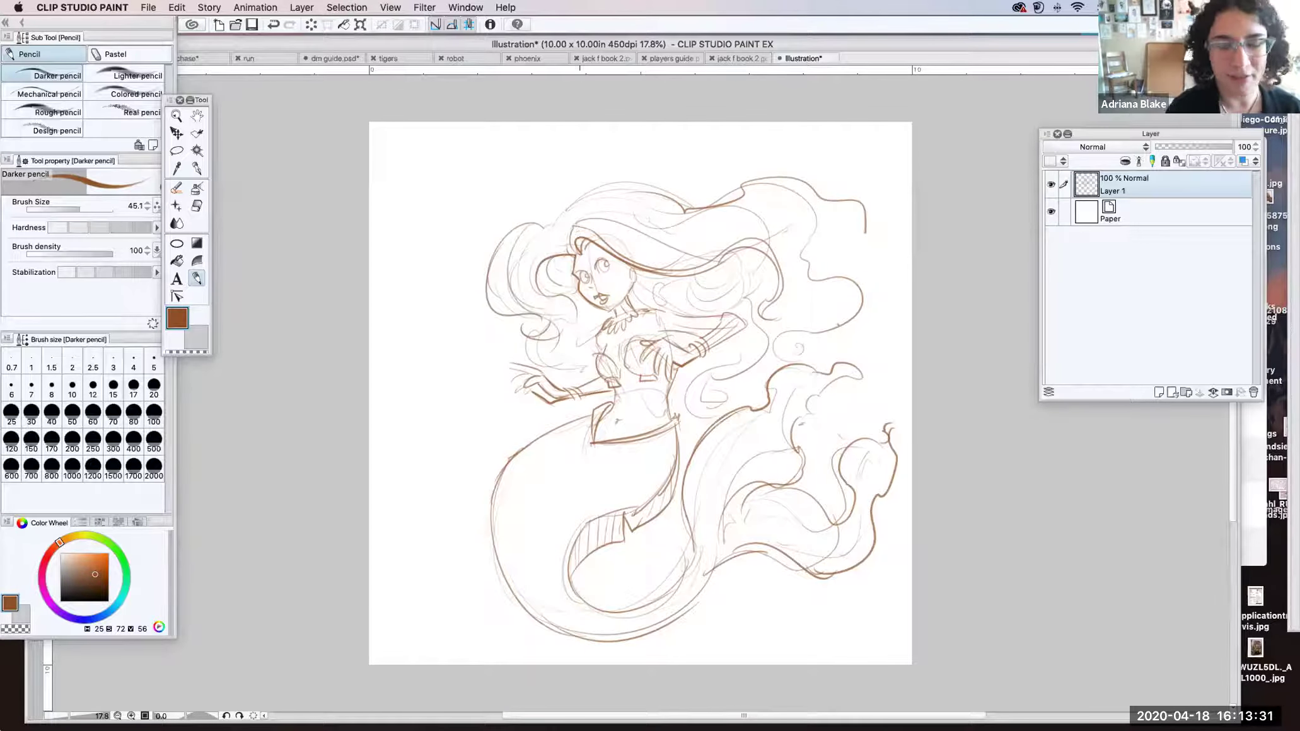
{"action": "mouse_move", "coordinate": [560, 338]}
{"action": "left_mouse_down"}
{"action": "mouse_move", "coordinate": [574, 382]}
{"action": "mouse_move", "coordinate": [594, 355]}
{"action": "left_mouse_up"}
Step: Add small finishing strokes at the hip and below the tail fin, and darken the hair's crown outline
{"action": "left_click_drag", "start_coordinate": [672, 405], "coordinate": [698, 433]}
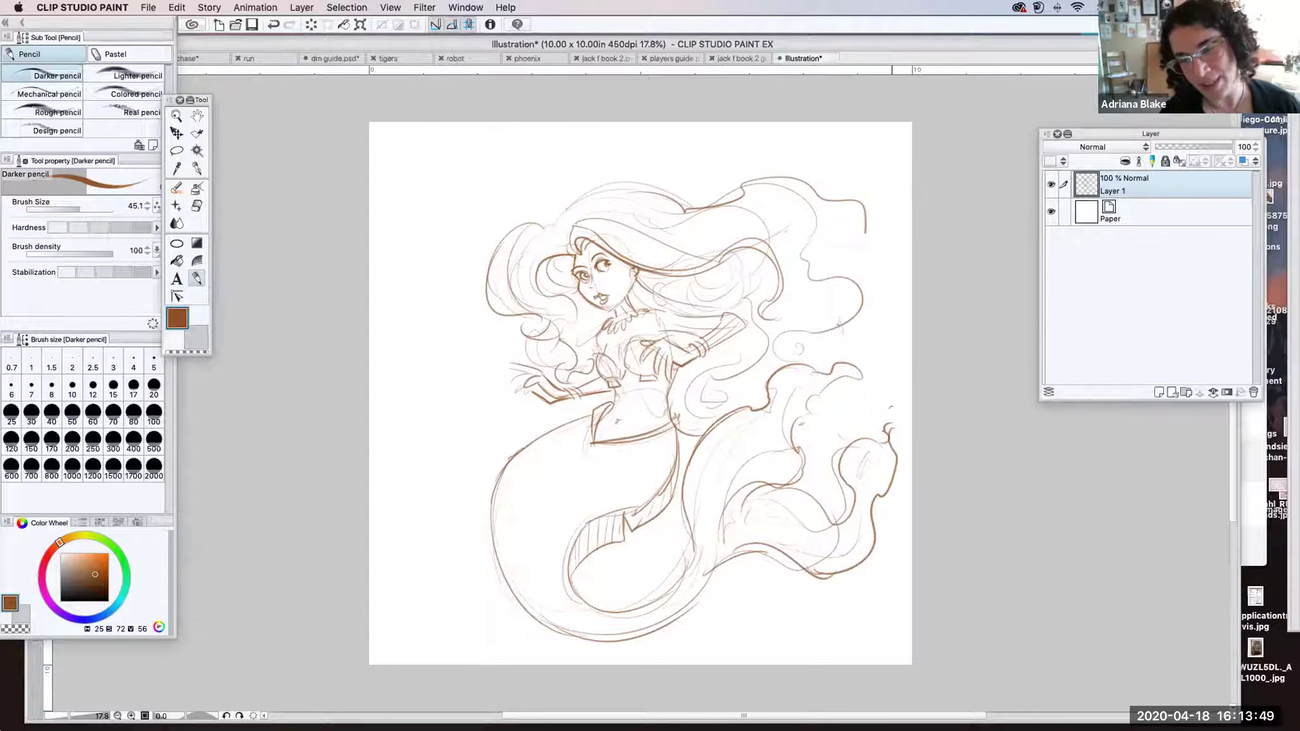
{"action": "left_click_drag", "start_coordinate": [729, 560], "coordinate": [737, 587]}
{"action": "mouse_move", "coordinate": [555, 234]}
{"action": "left_mouse_down"}
{"action": "mouse_move", "coordinate": [604, 187]}
{"action": "mouse_move", "coordinate": [686, 183]}
{"action": "mouse_move", "coordinate": [719, 205]}
{"action": "left_mouse_up"}
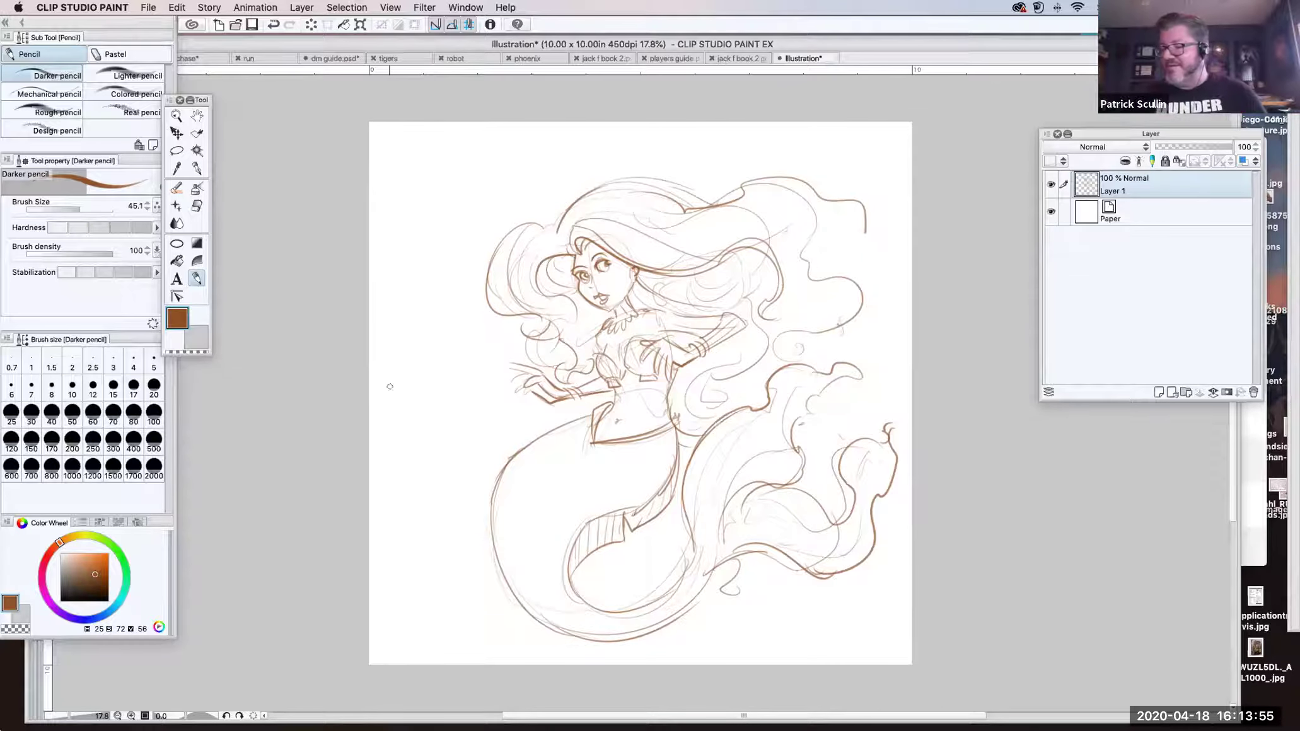
Step: Transform the mermaid drawing to 83 width and 90 height scale, moving it toward the canvas's left edge to free space beside it
{"action": "left_click", "coordinate": [359, 24]}
{"action": "mouse_move", "coordinate": [898, 174]}
{"action": "left_mouse_down"}
{"action": "mouse_move", "coordinate": [859, 205]}
{"action": "mouse_move", "coordinate": [807, 217]}
{"action": "left_mouse_up"}
{"action": "mouse_move", "coordinate": [670, 473]}
{"action": "left_mouse_down"}
{"action": "mouse_move", "coordinate": [635, 444]}
{"action": "mouse_move", "coordinate": [609, 465]}
{"action": "mouse_move", "coordinate": [614, 446]}
{"action": "left_mouse_up"}
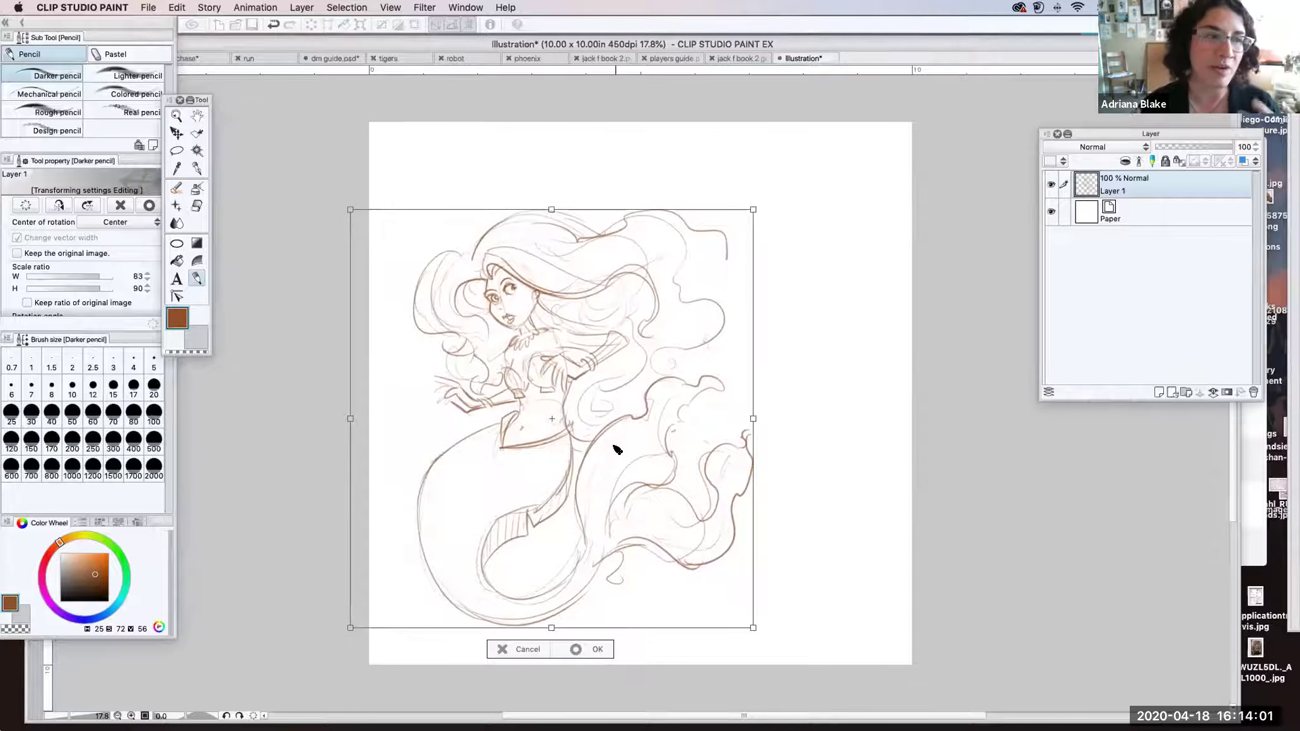
{"action": "key", "text": "Return"}
{"action": "left_click", "coordinate": [196, 169]}
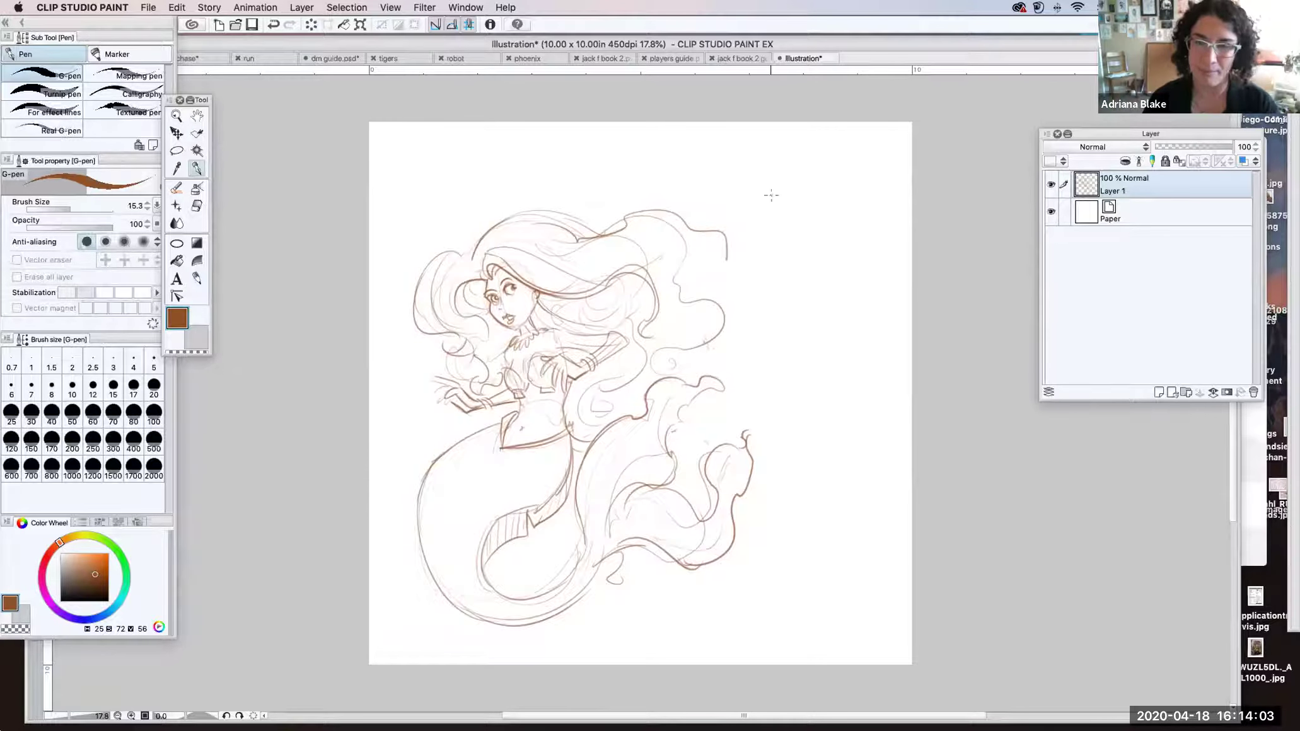
{"action": "left_click", "coordinate": [176, 168]}
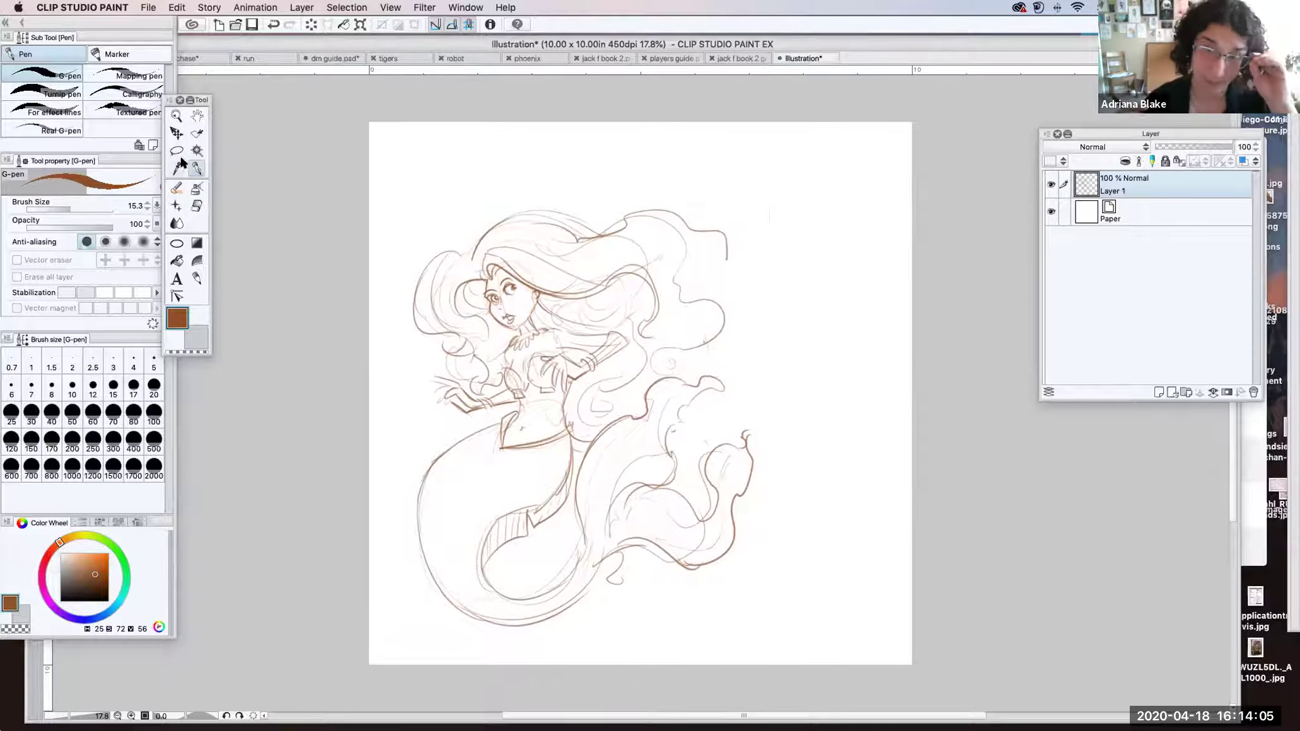
{"action": "left_click", "coordinate": [197, 278]}
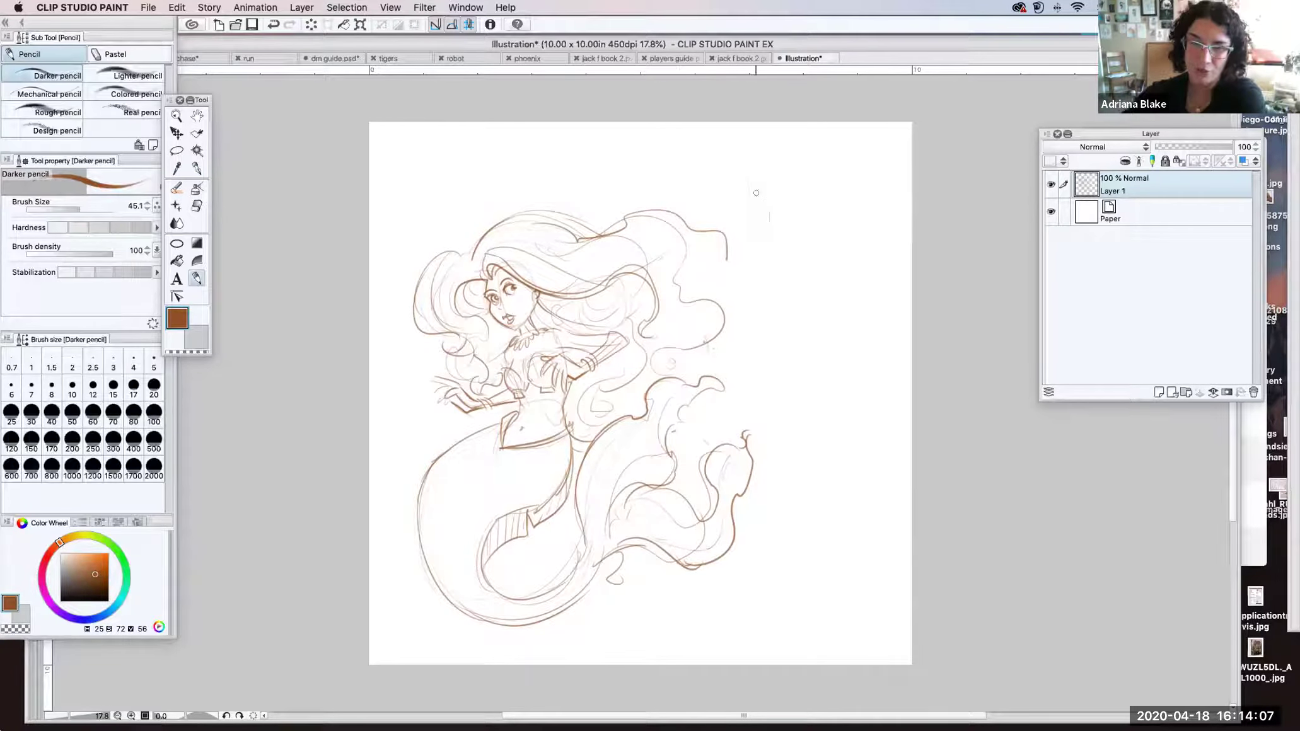
Step: Rough in a merman's upper body beside the mermaid, with a blocky head, broad torso, bent arm with fist and outstretched hand
{"action": "mouse_move", "coordinate": [747, 210]}
{"action": "left_mouse_down"}
{"action": "mouse_move", "coordinate": [769, 214]}
{"action": "mouse_move", "coordinate": [795, 159]}
{"action": "mouse_move", "coordinate": [795, 201]}
{"action": "mouse_move", "coordinate": [751, 222]}
{"action": "mouse_move", "coordinate": [783, 209]}
{"action": "mouse_move", "coordinate": [844, 263]}
{"action": "mouse_move", "coordinate": [812, 350]}
{"action": "mouse_move", "coordinate": [735, 311]}
{"action": "left_mouse_up"}
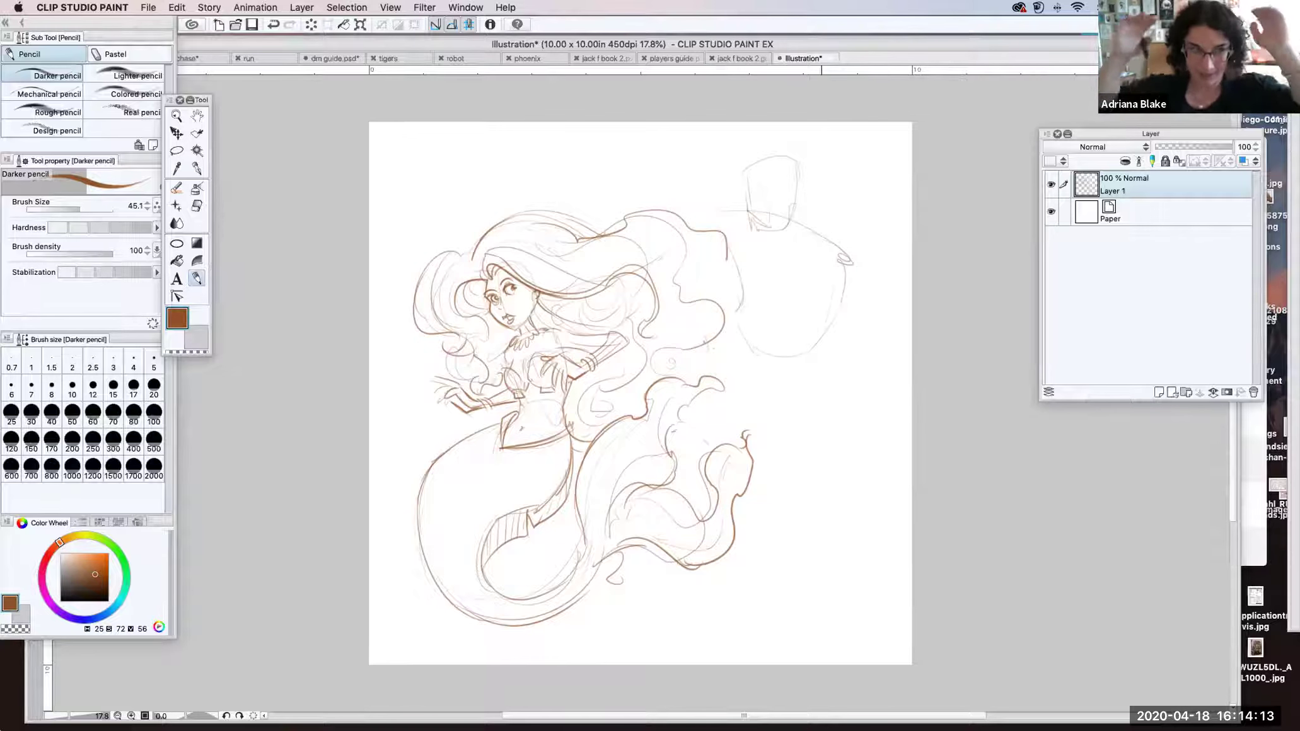
{"action": "mouse_move", "coordinate": [833, 251]}
{"action": "left_mouse_down"}
{"action": "mouse_move", "coordinate": [886, 320]}
{"action": "mouse_move", "coordinate": [800, 331]}
{"action": "mouse_move", "coordinate": [815, 342]}
{"action": "mouse_move", "coordinate": [772, 328]}
{"action": "mouse_move", "coordinate": [803, 338]}
{"action": "mouse_move", "coordinate": [785, 349]}
{"action": "mouse_move", "coordinate": [803, 361]}
{"action": "mouse_move", "coordinate": [806, 329]}
{"action": "mouse_move", "coordinate": [832, 298]}
{"action": "mouse_move", "coordinate": [886, 313]}
{"action": "left_mouse_up"}
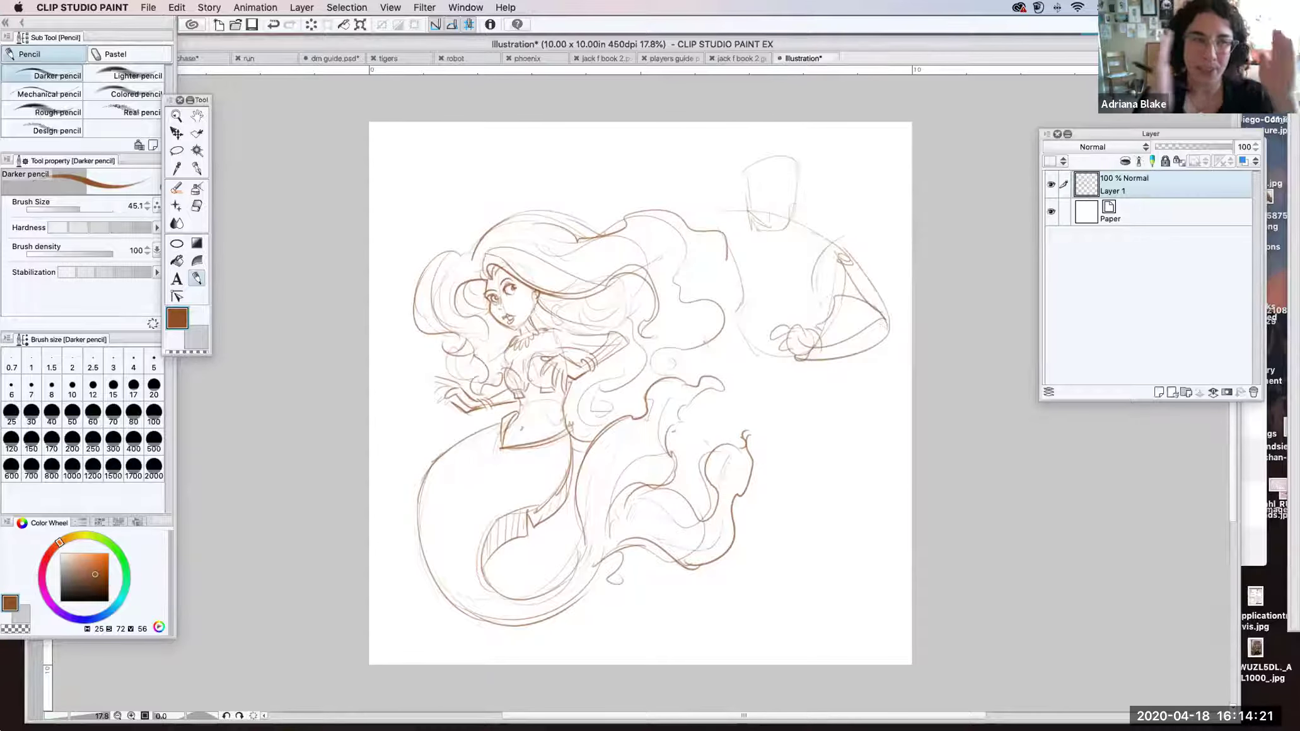
{"action": "mouse_move", "coordinate": [721, 270]}
{"action": "left_mouse_down"}
{"action": "mouse_move", "coordinate": [683, 276]}
{"action": "mouse_move", "coordinate": [694, 273]}
{"action": "mouse_move", "coordinate": [684, 288]}
{"action": "mouse_move", "coordinate": [733, 299]}
{"action": "left_mouse_up"}
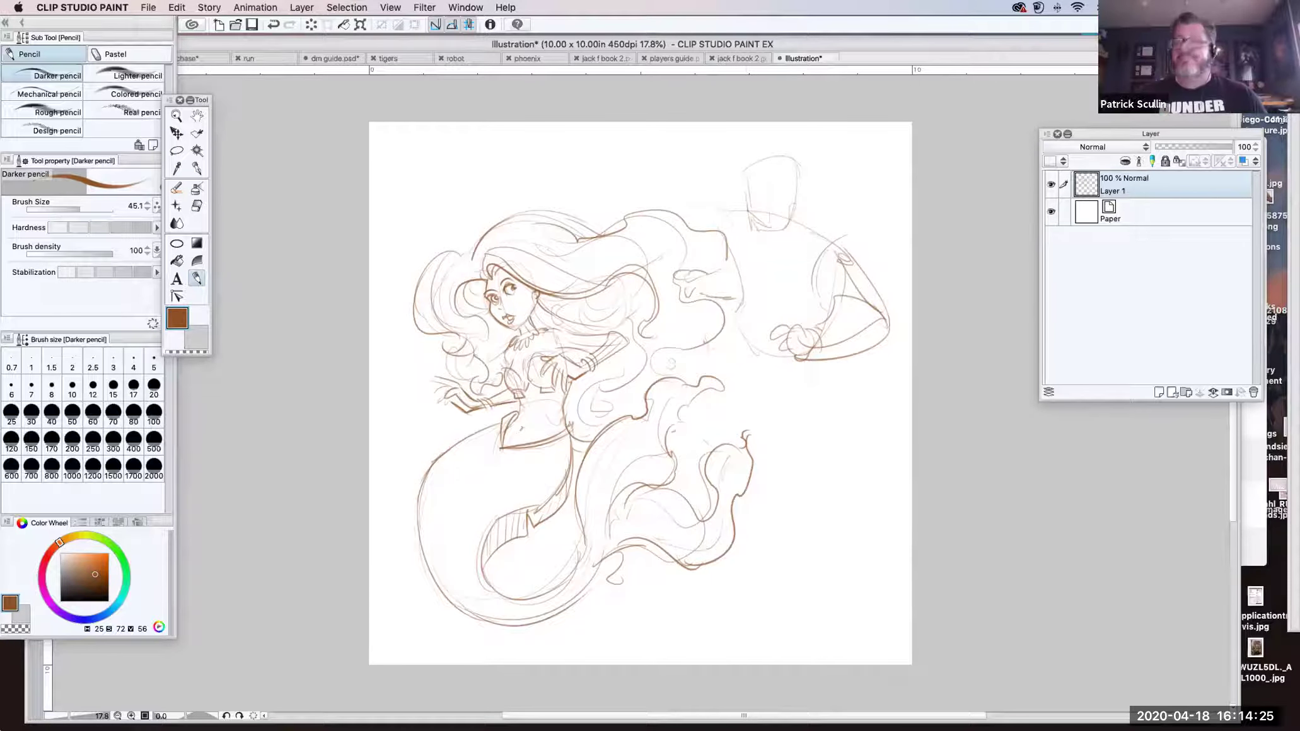
{"action": "left_click_drag", "start_coordinate": [805, 212], "coordinate": [841, 238]}
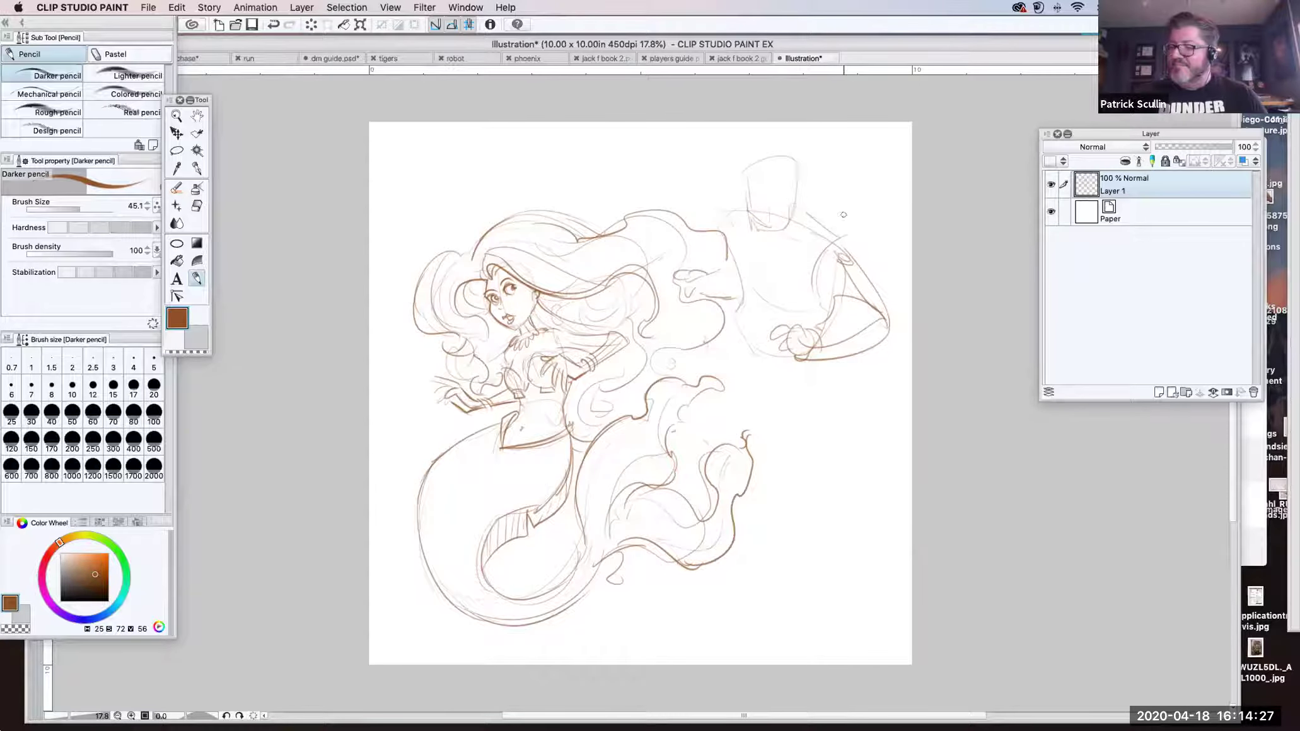
{"action": "left_click_drag", "start_coordinate": [694, 364], "coordinate": [705, 345]}
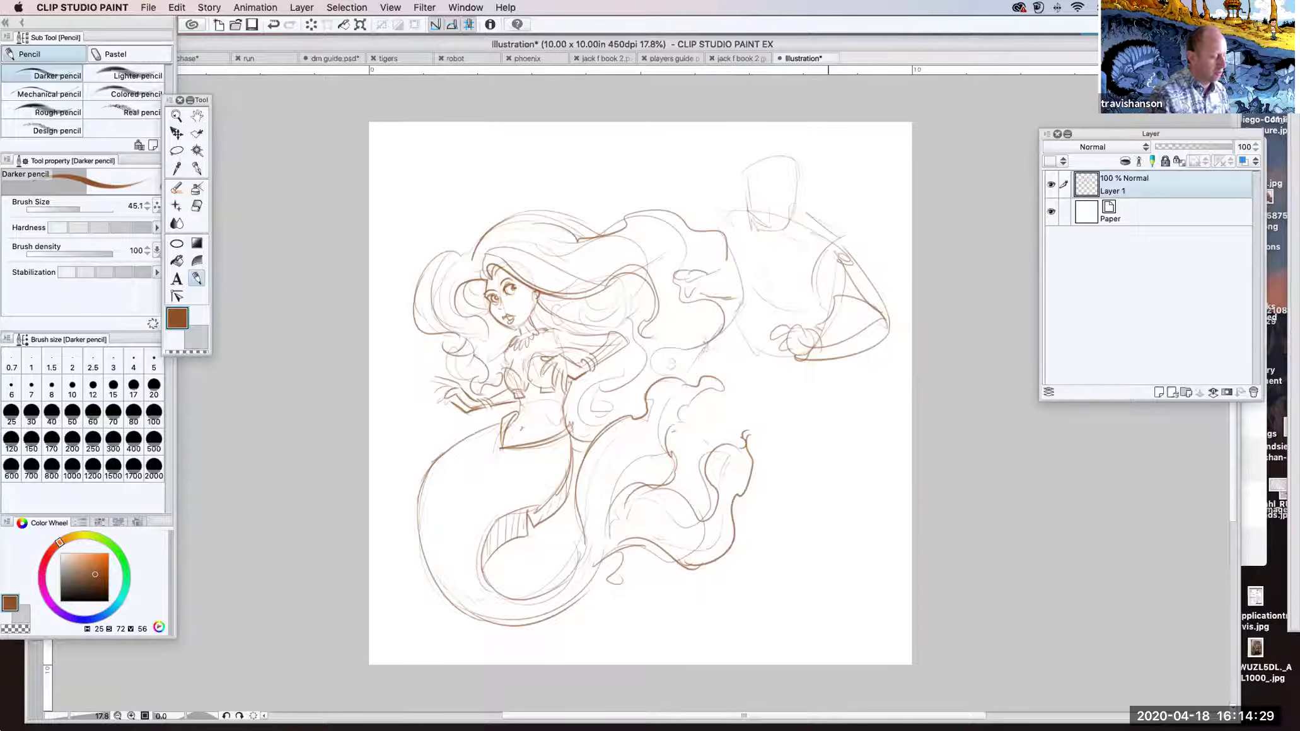
Step: Rough in the merman's tail as a long curve looping below the torso, ending in a pointed fin raised beside it
{"action": "mouse_move", "coordinate": [808, 375]}
{"action": "left_mouse_down"}
{"action": "mouse_move", "coordinate": [788, 442]}
{"action": "mouse_move", "coordinate": [798, 514]}
{"action": "left_mouse_up"}
{"action": "left_click_drag", "start_coordinate": [672, 436], "coordinate": [679, 477]}
{"action": "mouse_move", "coordinate": [748, 546]}
{"action": "left_mouse_down"}
{"action": "mouse_move", "coordinate": [816, 565]}
{"action": "mouse_move", "coordinate": [843, 508]}
{"action": "left_mouse_up"}
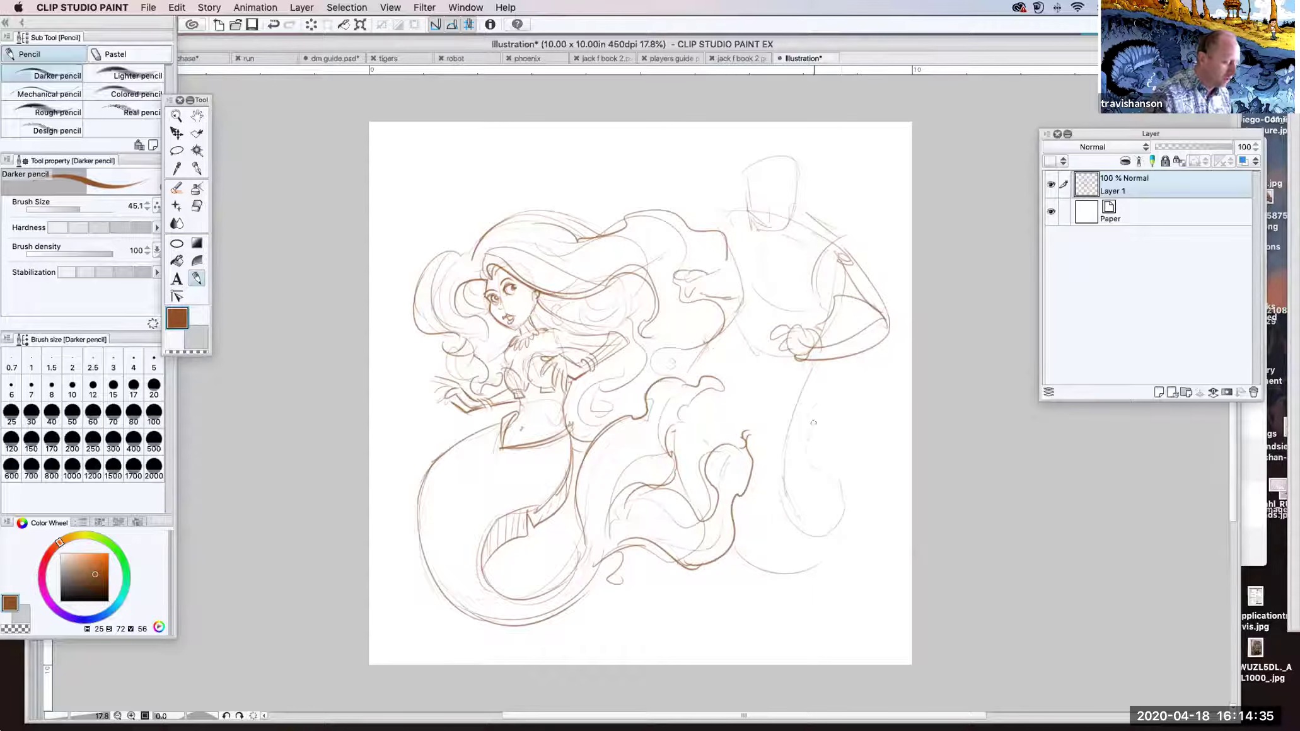
{"action": "left_click_drag", "start_coordinate": [813, 403], "coordinate": [858, 382]}
{"action": "mouse_move", "coordinate": [874, 380]}
{"action": "left_mouse_down"}
{"action": "mouse_move", "coordinate": [847, 445]}
{"action": "mouse_move", "coordinate": [889, 483]}
{"action": "mouse_move", "coordinate": [860, 496]}
{"action": "mouse_move", "coordinate": [842, 552]}
{"action": "mouse_move", "coordinate": [748, 575]}
{"action": "left_mouse_up"}
{"action": "left_click_drag", "start_coordinate": [801, 370], "coordinate": [774, 509]}
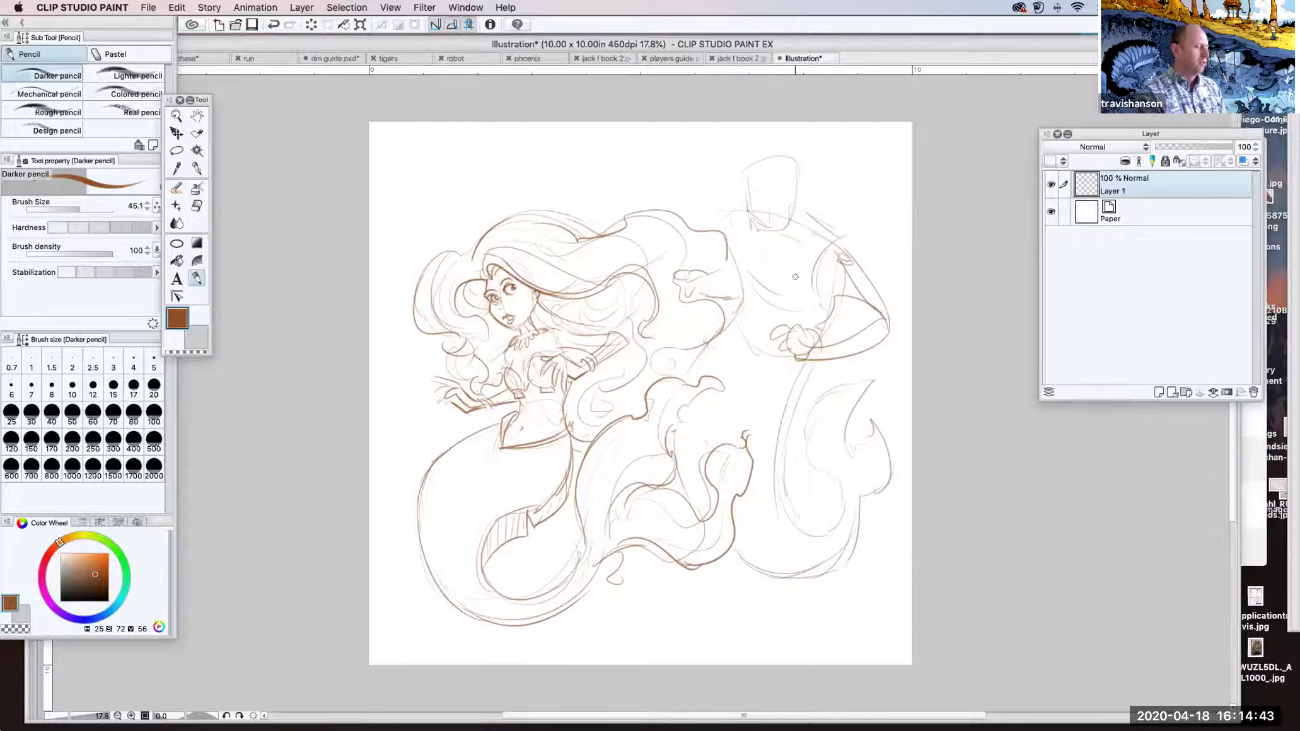
Step: Sketch the merman's face with brow, eyes, nose, ear and bearded jaw, plus a hairline, neckline and strands behind the neck
{"action": "mouse_move", "coordinate": [728, 224]}
{"action": "left_mouse_down"}
{"action": "mouse_move", "coordinate": [748, 198]}
{"action": "mouse_move", "coordinate": [774, 194]}
{"action": "left_mouse_up"}
{"action": "key", "text": "super+z"}
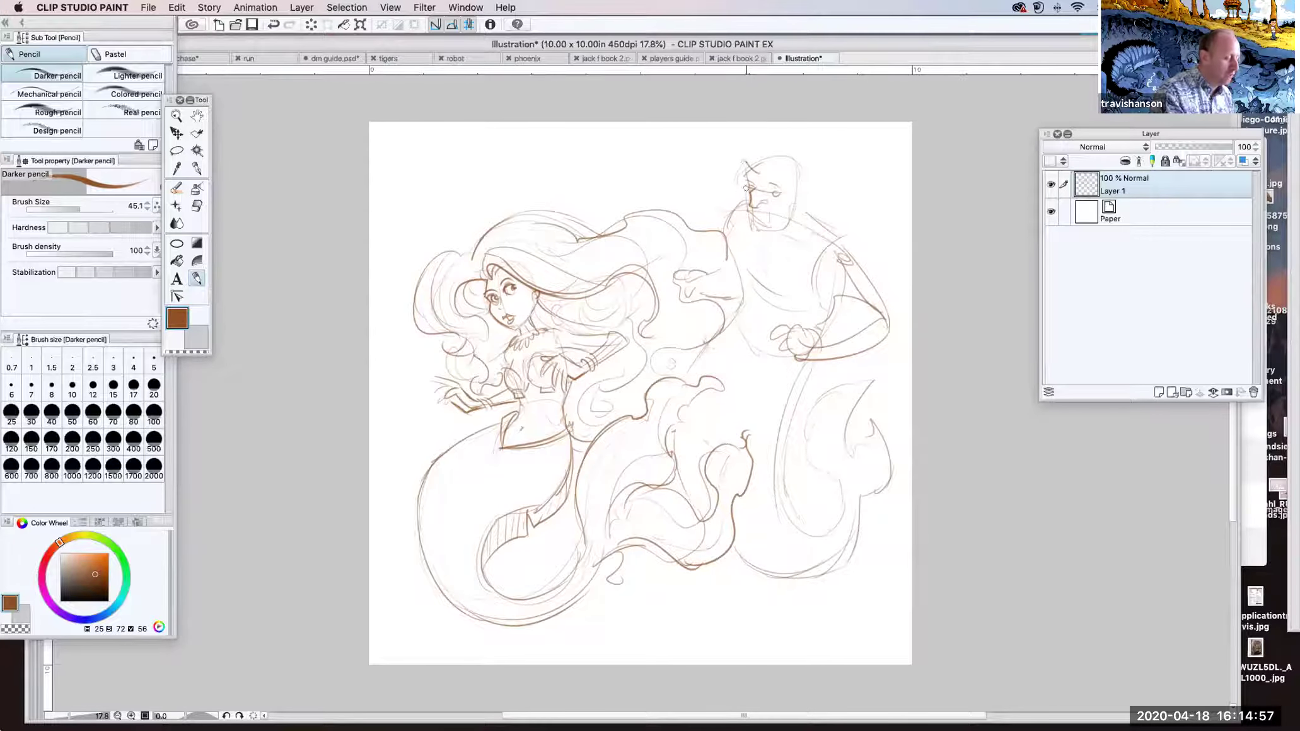
{"action": "left_click_drag", "start_coordinate": [775, 162], "coordinate": [797, 175]}
{"action": "mouse_move", "coordinate": [754, 161]}
{"action": "left_mouse_down"}
{"action": "mouse_move", "coordinate": [810, 156]}
{"action": "mouse_move", "coordinate": [804, 196]}
{"action": "mouse_move", "coordinate": [754, 244]}
{"action": "mouse_move", "coordinate": [848, 233]}
{"action": "left_mouse_up"}
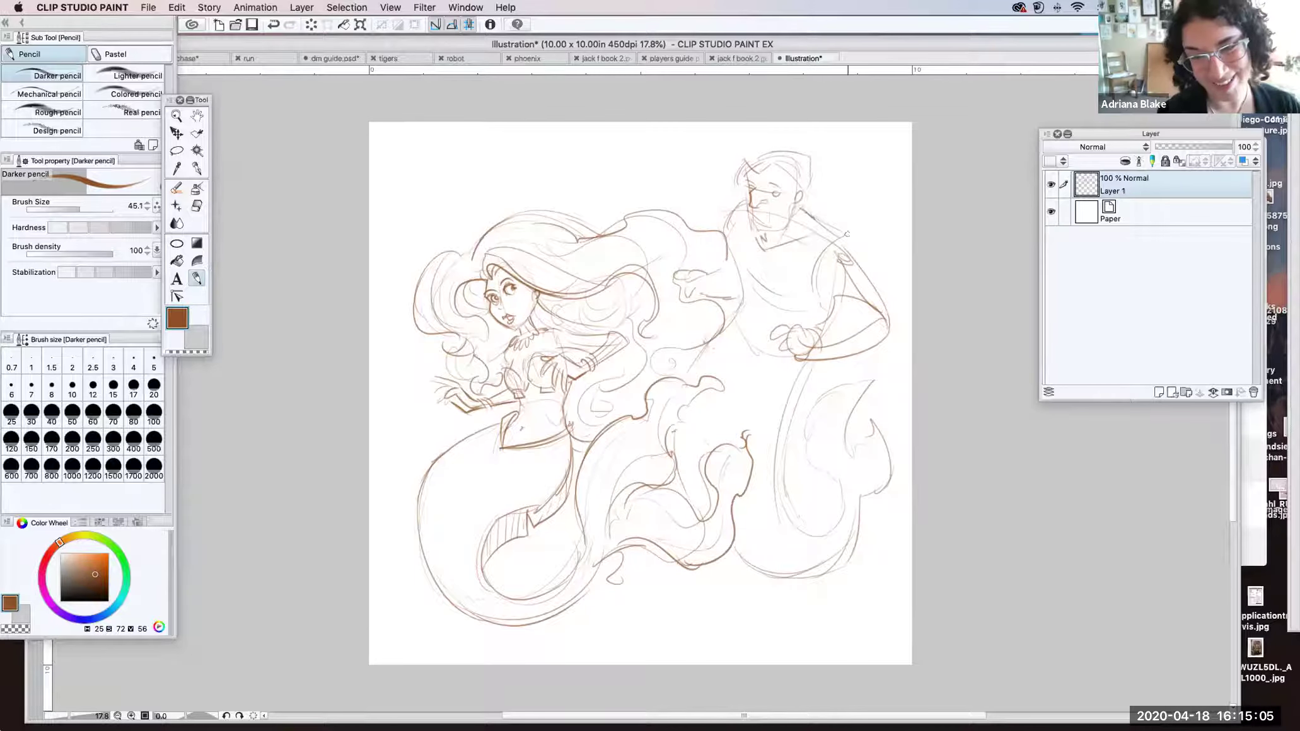
{"action": "mouse_move", "coordinate": [752, 214]}
{"action": "left_mouse_down"}
{"action": "mouse_move", "coordinate": [780, 218]}
{"action": "mouse_move", "coordinate": [747, 228]}
{"action": "mouse_move", "coordinate": [780, 232]}
{"action": "left_mouse_up"}
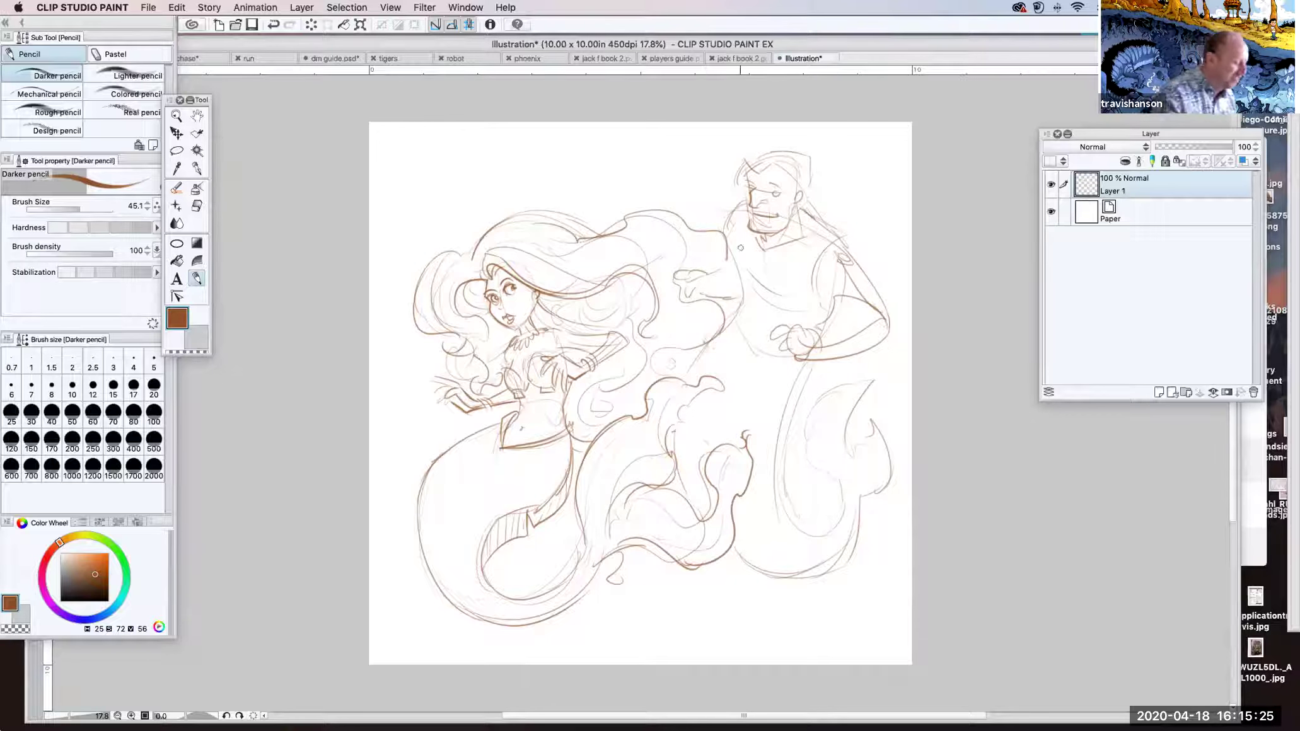
Step: Darken the merman's bent arm with bold outlines and add curved bracer bands around the forearm
{"action": "mouse_move", "coordinate": [813, 329]}
{"action": "left_mouse_down"}
{"action": "mouse_move", "coordinate": [847, 304]}
{"action": "mouse_move", "coordinate": [870, 362]}
{"action": "mouse_move", "coordinate": [814, 362]}
{"action": "mouse_move", "coordinate": [869, 354]}
{"action": "mouse_move", "coordinate": [816, 359]}
{"action": "left_mouse_up"}
{"action": "left_click_drag", "start_coordinate": [829, 314], "coordinate": [833, 302]}
{"action": "mouse_move", "coordinate": [844, 234]}
{"action": "left_mouse_down"}
{"action": "mouse_move", "coordinate": [894, 319]}
{"action": "mouse_move", "coordinate": [870, 359]}
{"action": "left_mouse_up"}
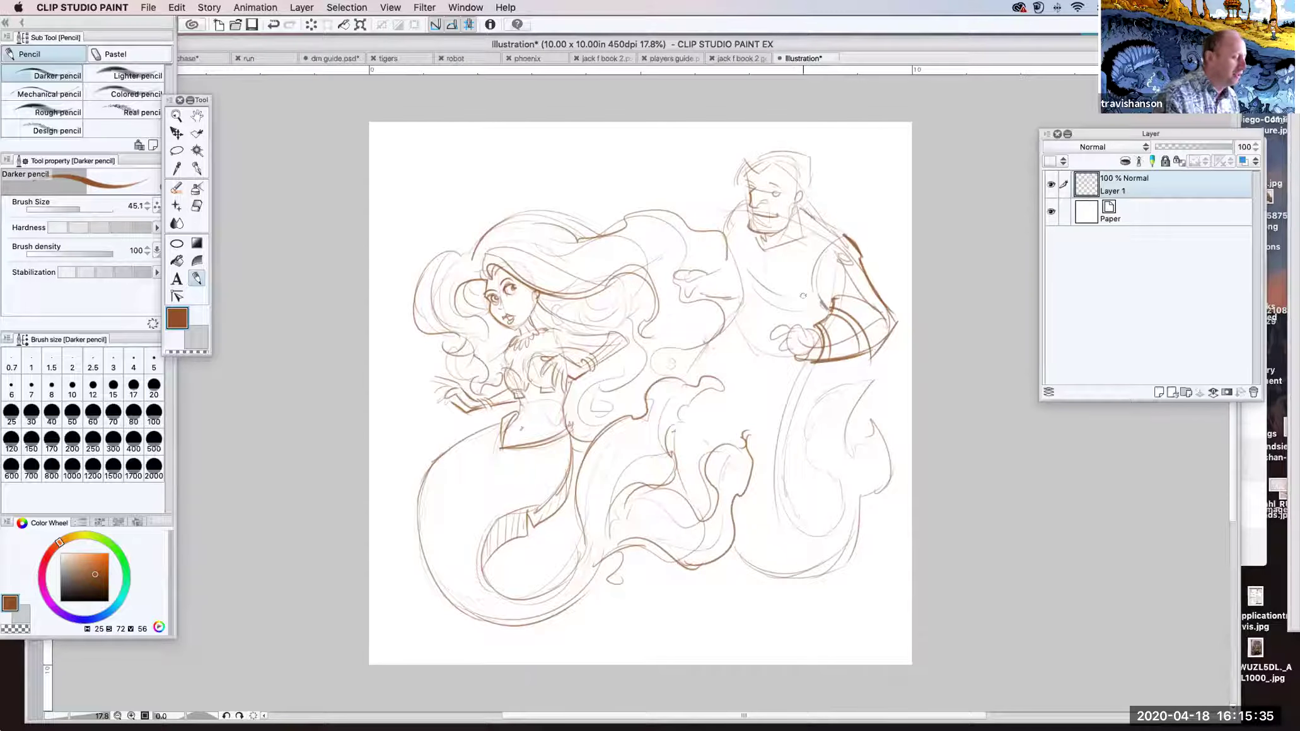
Step: Refine the merman's chest, waist, fist and far shoulder, and outline a short flat-topped hairstyle on the head
{"action": "left_click_drag", "start_coordinate": [807, 208], "coordinate": [848, 229]}
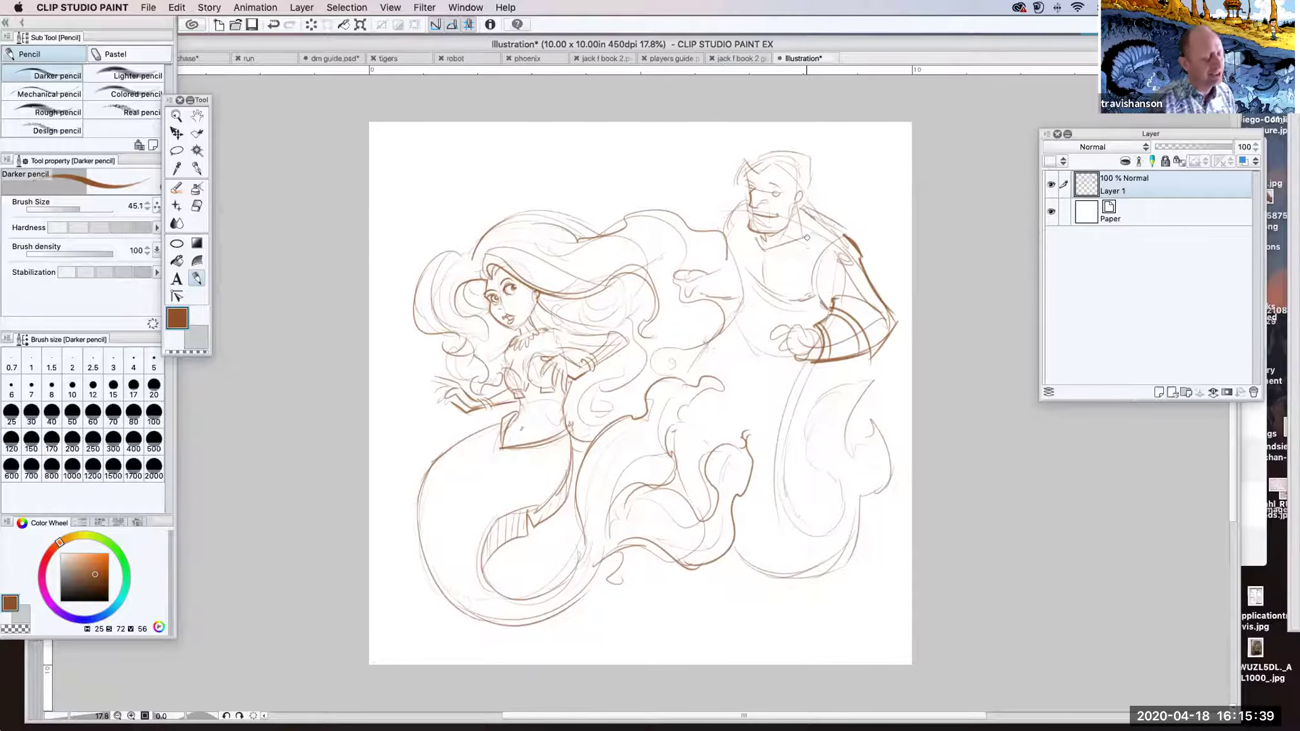
{"action": "mouse_move", "coordinate": [735, 228]}
{"action": "left_mouse_down"}
{"action": "mouse_move", "coordinate": [750, 284]}
{"action": "mouse_move", "coordinate": [729, 316]}
{"action": "mouse_move", "coordinate": [811, 312]}
{"action": "mouse_move", "coordinate": [762, 345]}
{"action": "mouse_move", "coordinate": [793, 335]}
{"action": "mouse_move", "coordinate": [778, 353]}
{"action": "mouse_move", "coordinate": [795, 350]}
{"action": "left_mouse_up"}
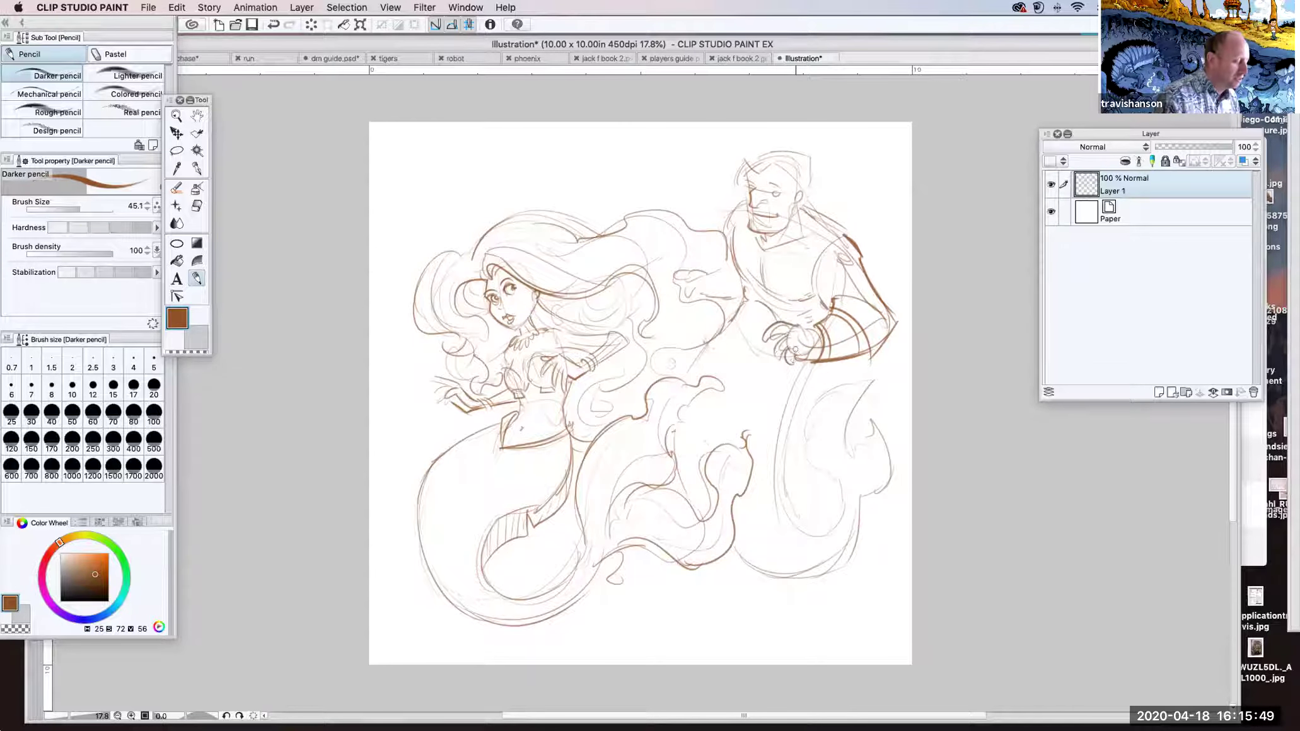
{"action": "mouse_move", "coordinate": [711, 269]}
{"action": "left_mouse_down"}
{"action": "mouse_move", "coordinate": [718, 296]}
{"action": "mouse_move", "coordinate": [713, 279]}
{"action": "left_mouse_up"}
{"action": "left_click_drag", "start_coordinate": [732, 222], "coordinate": [724, 229]}
{"action": "left_click_drag", "start_coordinate": [737, 202], "coordinate": [725, 233]}
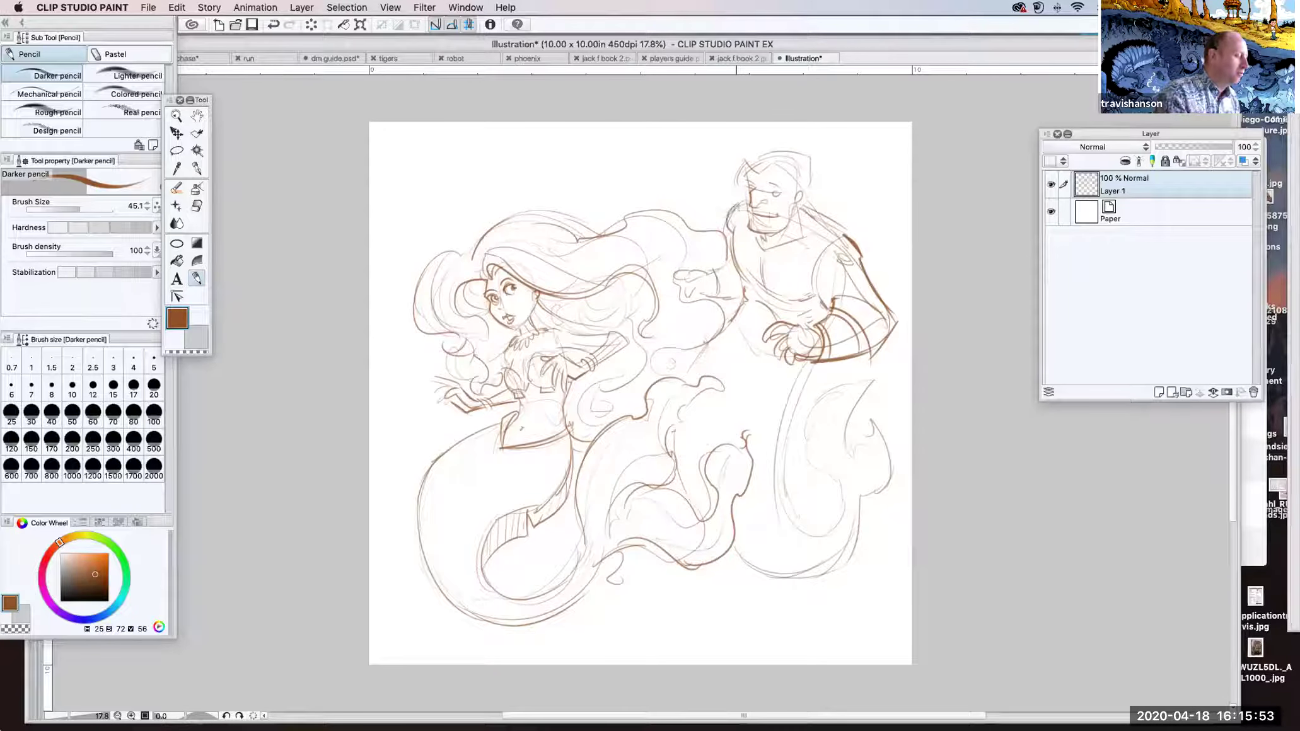
{"action": "mouse_move", "coordinate": [806, 176]}
{"action": "left_mouse_down"}
{"action": "mouse_move", "coordinate": [798, 207]}
{"action": "mouse_move", "coordinate": [821, 223]}
{"action": "left_mouse_up"}
{"action": "mouse_move", "coordinate": [751, 158]}
{"action": "left_mouse_down"}
{"action": "mouse_move", "coordinate": [811, 151]}
{"action": "mouse_move", "coordinate": [812, 174]}
{"action": "left_mouse_up"}
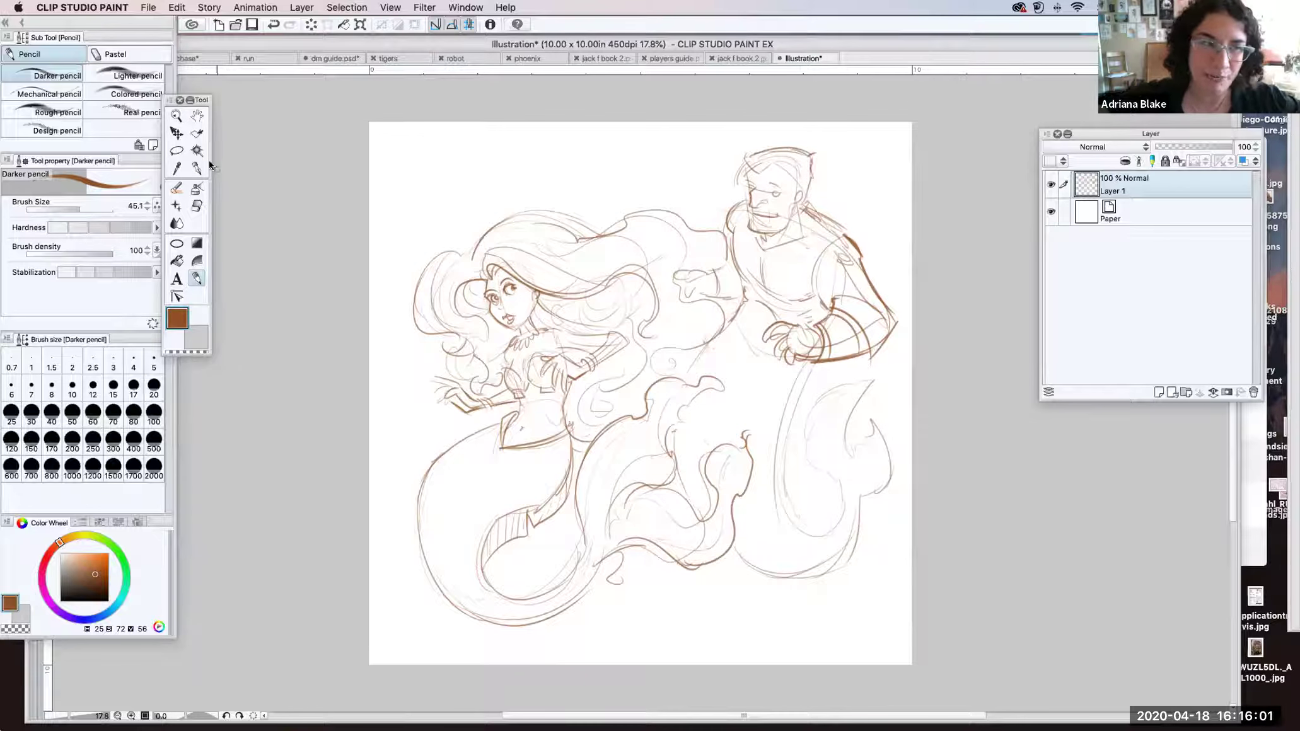
Step: Erase the merman's short hair outline and draw long hair swept back from the forehead and curling behind the shoulder
{"action": "left_click", "coordinate": [196, 206]}
{"action": "mouse_move", "coordinate": [792, 150]}
{"action": "left_mouse_down"}
{"action": "mouse_move", "coordinate": [755, 167]}
{"action": "mouse_move", "coordinate": [763, 153]}
{"action": "mouse_move", "coordinate": [812, 160]}
{"action": "mouse_move", "coordinate": [809, 187]}
{"action": "left_mouse_up"}
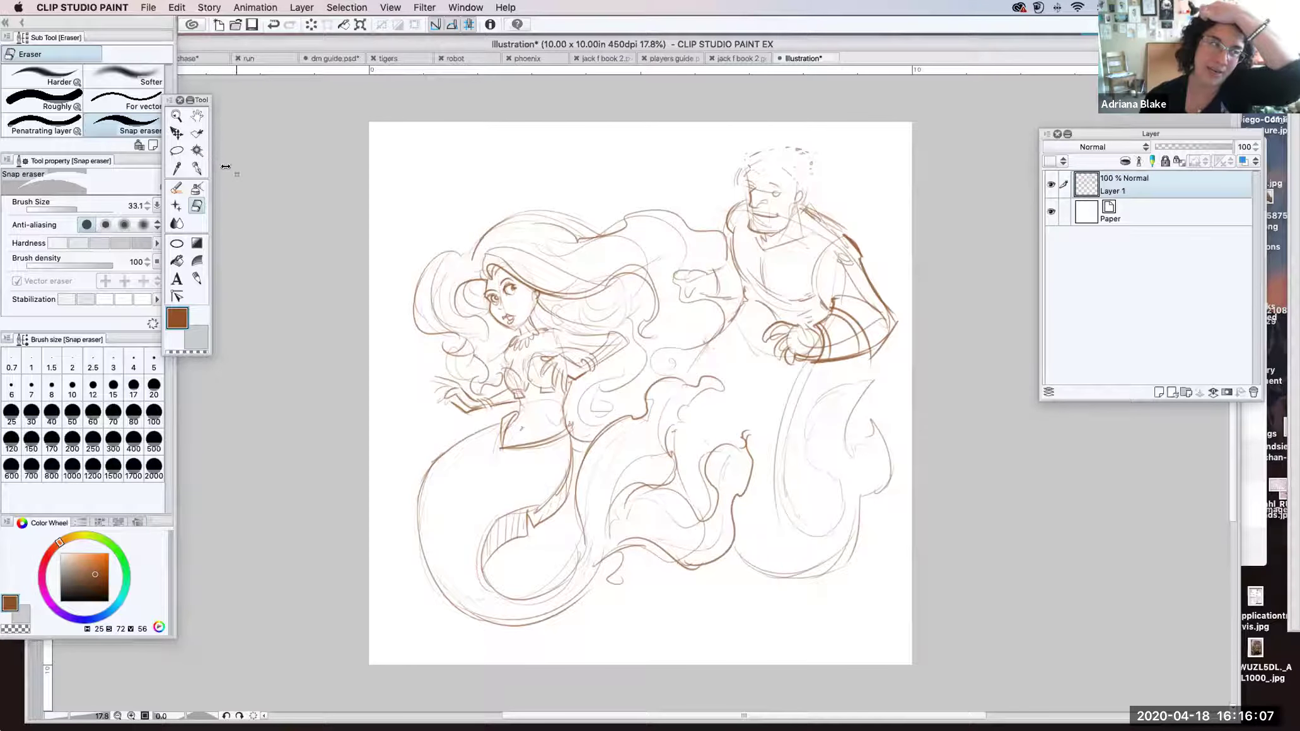
{"action": "left_click", "coordinate": [196, 278]}
{"action": "mouse_move", "coordinate": [758, 159]}
{"action": "left_mouse_down"}
{"action": "mouse_move", "coordinate": [823, 160]}
{"action": "mouse_move", "coordinate": [868, 213]}
{"action": "mouse_move", "coordinate": [827, 200]}
{"action": "mouse_move", "coordinate": [846, 229]}
{"action": "left_mouse_up"}
{"action": "left_click_drag", "start_coordinate": [828, 193], "coordinate": [804, 198]}
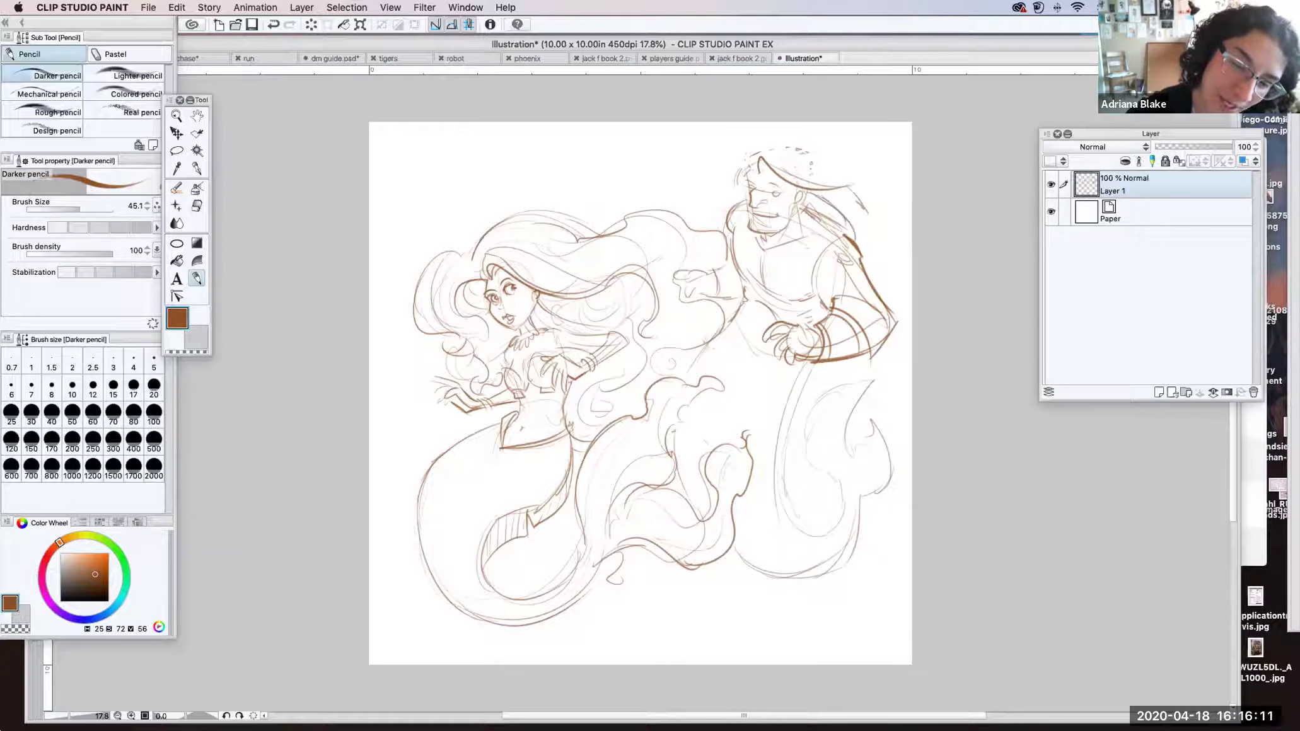
{"action": "mouse_move", "coordinate": [751, 159]}
{"action": "left_mouse_down"}
{"action": "mouse_move", "coordinate": [717, 185]}
{"action": "mouse_move", "coordinate": [718, 225]}
{"action": "mouse_move", "coordinate": [763, 146]}
{"action": "mouse_move", "coordinate": [794, 145]}
{"action": "mouse_move", "coordinate": [859, 175]}
{"action": "mouse_move", "coordinate": [876, 249]}
{"action": "left_mouse_up"}
{"action": "left_click_drag", "start_coordinate": [867, 255], "coordinate": [890, 276]}
{"action": "left_click_drag", "start_coordinate": [881, 277], "coordinate": [874, 284]}
{"action": "mouse_move", "coordinate": [760, 146]}
{"action": "left_mouse_down"}
{"action": "mouse_move", "coordinate": [782, 130]}
{"action": "mouse_move", "coordinate": [826, 135]}
{"action": "mouse_move", "coordinate": [852, 162]}
{"action": "left_mouse_up"}
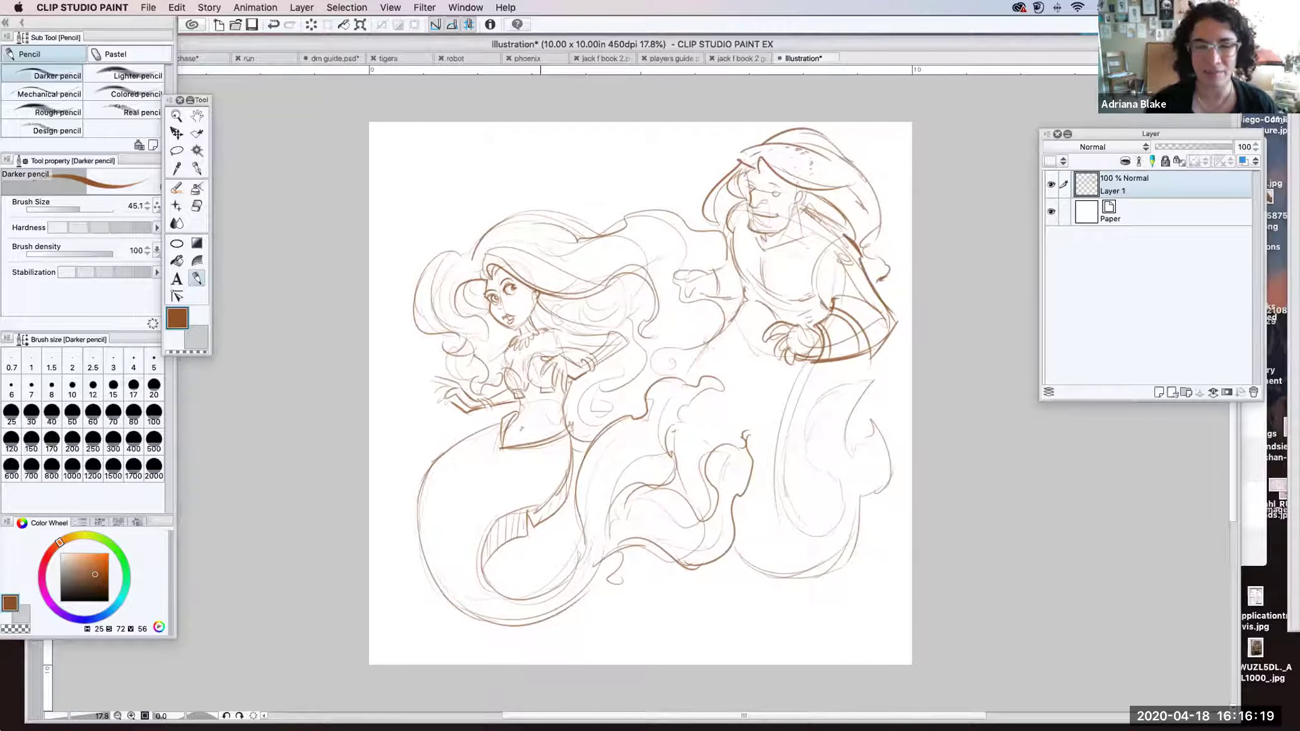
Step: Erase the upper hair contour with the Snap eraser at size 61.5 and redraw a lower crown flowing into a long back wave
{"action": "left_click", "coordinate": [197, 205]}
{"action": "left_click_drag", "start_coordinate": [77, 211], "coordinate": [82, 211]}
{"action": "left_click_drag", "start_coordinate": [817, 134], "coordinate": [745, 152]}
{"action": "mouse_move", "coordinate": [742, 154]}
{"action": "left_mouse_down"}
{"action": "mouse_move", "coordinate": [831, 133]}
{"action": "mouse_move", "coordinate": [788, 157]}
{"action": "mouse_move", "coordinate": [844, 161]}
{"action": "mouse_move", "coordinate": [876, 237]}
{"action": "left_mouse_up"}
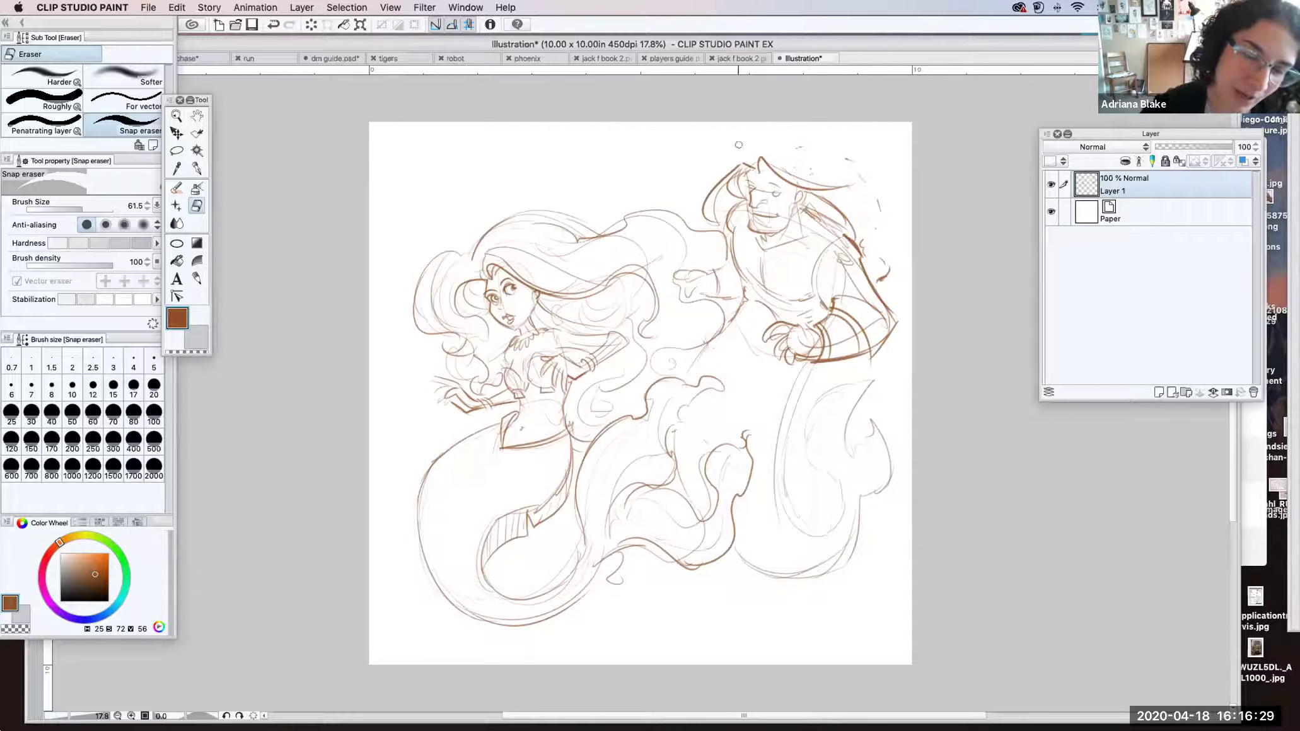
{"action": "left_click", "coordinate": [196, 278]}
{"action": "mouse_move", "coordinate": [745, 155]}
{"action": "left_mouse_down"}
{"action": "mouse_move", "coordinate": [813, 144]}
{"action": "mouse_move", "coordinate": [872, 170]}
{"action": "mouse_move", "coordinate": [882, 297]}
{"action": "left_mouse_up"}
Step: Draw the merman's pointed waistband and bold tail contours, with an inner edge line, hatching at the lower bend and a defined fin
{"action": "mouse_move", "coordinate": [733, 313]}
{"action": "left_mouse_down"}
{"action": "mouse_move", "coordinate": [727, 367]}
{"action": "mouse_move", "coordinate": [753, 386]}
{"action": "mouse_move", "coordinate": [732, 373]}
{"action": "mouse_move", "coordinate": [792, 357]}
{"action": "left_mouse_up"}
{"action": "mouse_move", "coordinate": [733, 323]}
{"action": "left_mouse_down"}
{"action": "mouse_move", "coordinate": [730, 358]}
{"action": "mouse_move", "coordinate": [780, 357]}
{"action": "mouse_move", "coordinate": [813, 384]}
{"action": "mouse_move", "coordinate": [779, 500]}
{"action": "left_mouse_up"}
{"action": "left_click_drag", "start_coordinate": [675, 431], "coordinate": [690, 491]}
{"action": "left_click_drag", "start_coordinate": [731, 544], "coordinate": [825, 573]}
{"action": "mouse_move", "coordinate": [781, 464]}
{"action": "left_mouse_down"}
{"action": "mouse_move", "coordinate": [810, 544]}
{"action": "mouse_move", "coordinate": [838, 520]}
{"action": "mouse_move", "coordinate": [818, 377]}
{"action": "mouse_move", "coordinate": [878, 364]}
{"action": "mouse_move", "coordinate": [849, 452]}
{"action": "mouse_move", "coordinate": [876, 403]}
{"action": "mouse_move", "coordinate": [887, 484]}
{"action": "mouse_move", "coordinate": [857, 501]}
{"action": "mouse_move", "coordinate": [813, 568]}
{"action": "left_mouse_up"}
{"action": "left_click_drag", "start_coordinate": [843, 520], "coordinate": [802, 542]}
{"action": "mouse_move", "coordinate": [840, 491]}
{"action": "left_mouse_down"}
{"action": "mouse_move", "coordinate": [845, 523]}
{"action": "mouse_move", "coordinate": [805, 543]}
{"action": "left_mouse_up"}
{"action": "left_click_drag", "start_coordinate": [727, 330], "coordinate": [680, 384]}
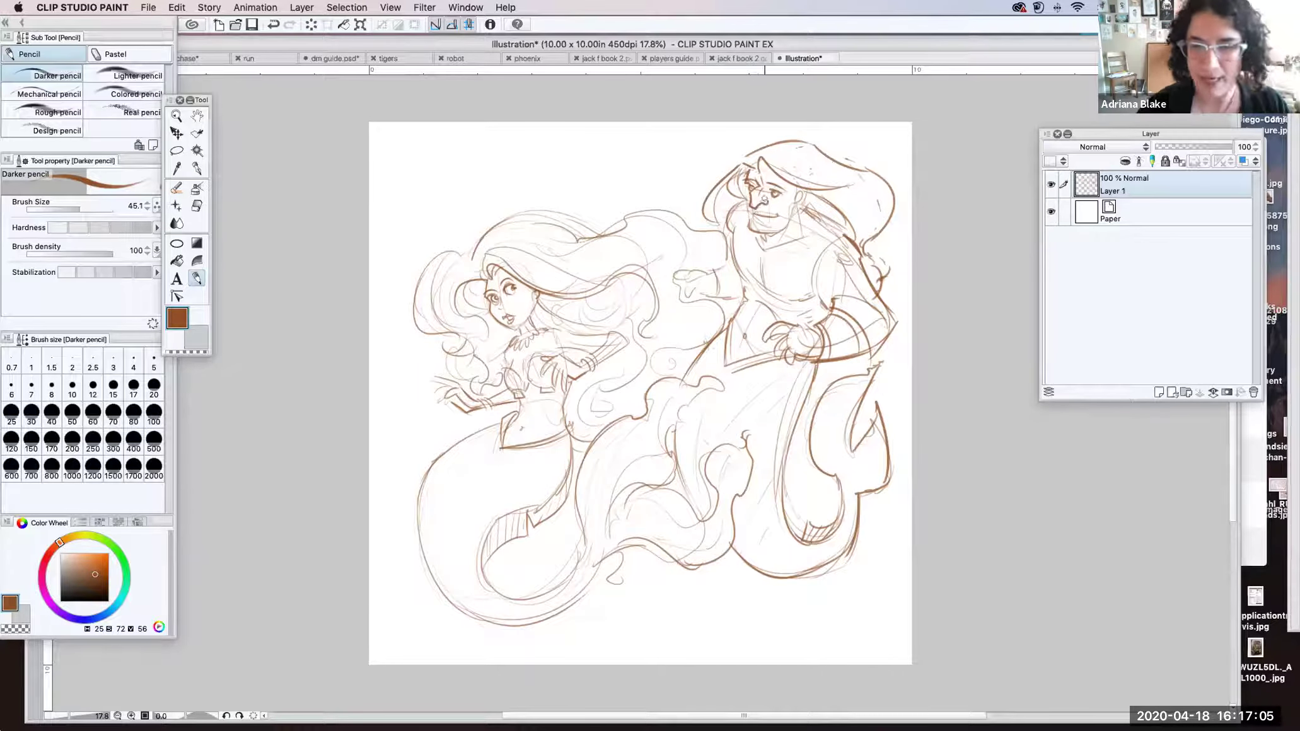
Step: Darken the merman's jaw, mouth and facial features, and define the curled fingers of the outstretched hand
{"action": "mouse_move", "coordinate": [750, 208]}
{"action": "left_mouse_down"}
{"action": "mouse_move", "coordinate": [750, 225]}
{"action": "mouse_move", "coordinate": [800, 207]}
{"action": "mouse_move", "coordinate": [799, 229]}
{"action": "mouse_move", "coordinate": [768, 234]}
{"action": "mouse_move", "coordinate": [775, 244]}
{"action": "mouse_move", "coordinate": [826, 222]}
{"action": "left_mouse_up"}
{"action": "mouse_move", "coordinate": [694, 270]}
{"action": "left_mouse_down"}
{"action": "mouse_move", "coordinate": [682, 291]}
{"action": "mouse_move", "coordinate": [712, 279]}
{"action": "mouse_move", "coordinate": [669, 275]}
{"action": "mouse_move", "coordinate": [697, 306]}
{"action": "mouse_move", "coordinate": [708, 267]}
{"action": "left_mouse_up"}
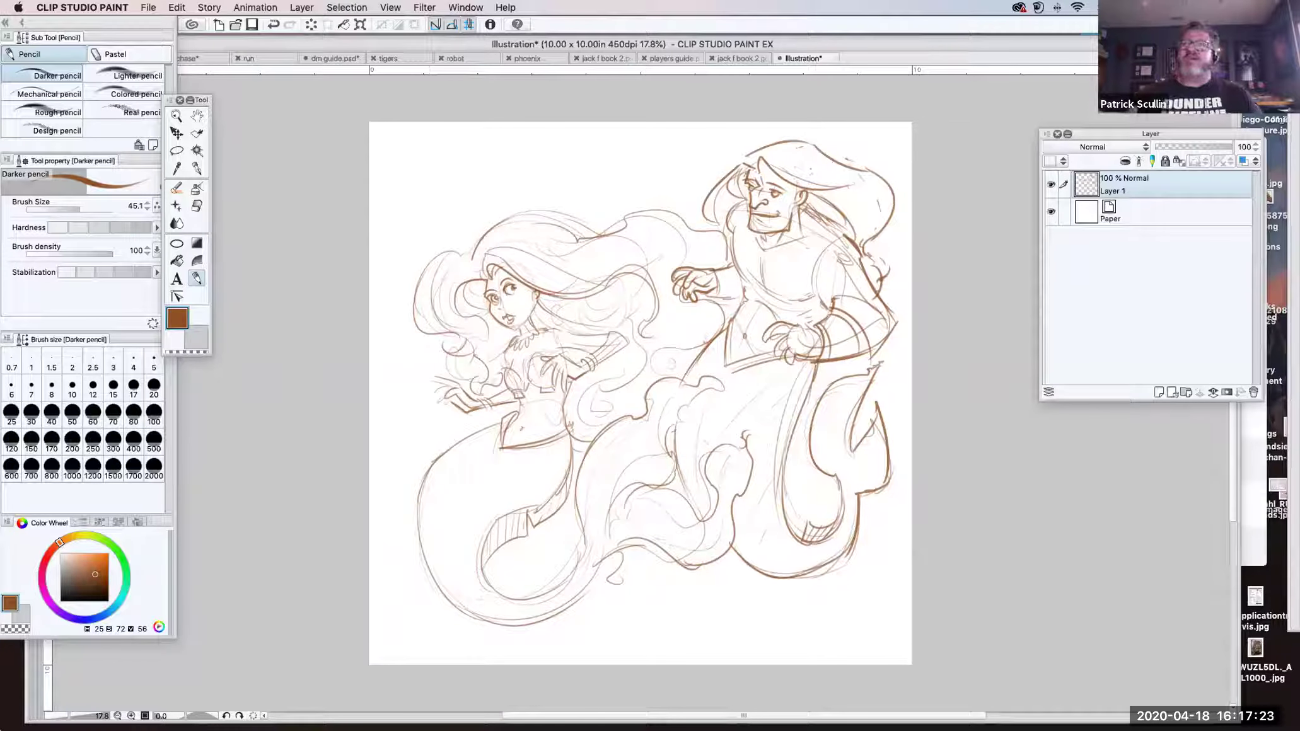
Step: Transform the whole drawing to 92 width and 94 height scale, positioned against the canvas's left edge, and clear the selection
{"action": "left_click", "coordinate": [349, 7]}
{"action": "left_click", "coordinate": [360, 24]}
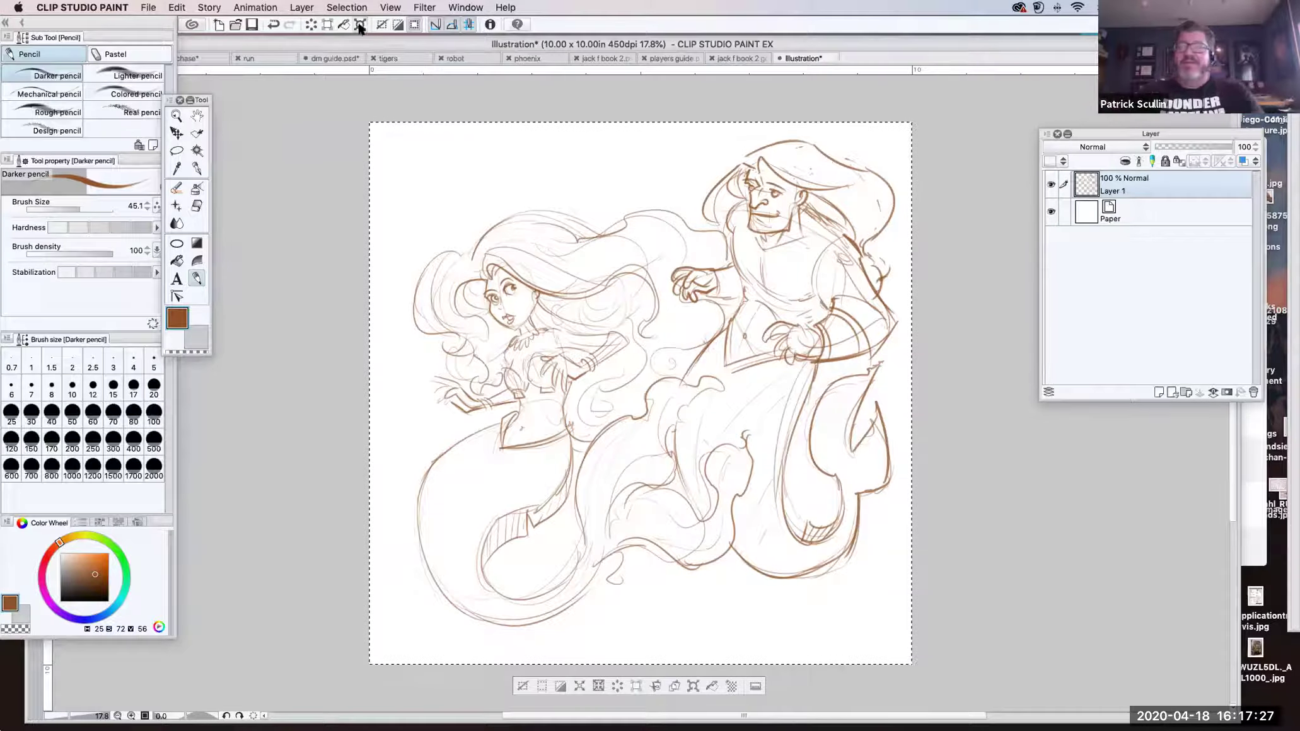
{"action": "left_click_drag", "start_coordinate": [912, 122], "coordinate": [868, 155]}
{"action": "left_click_drag", "start_coordinate": [812, 324], "coordinate": [805, 316]}
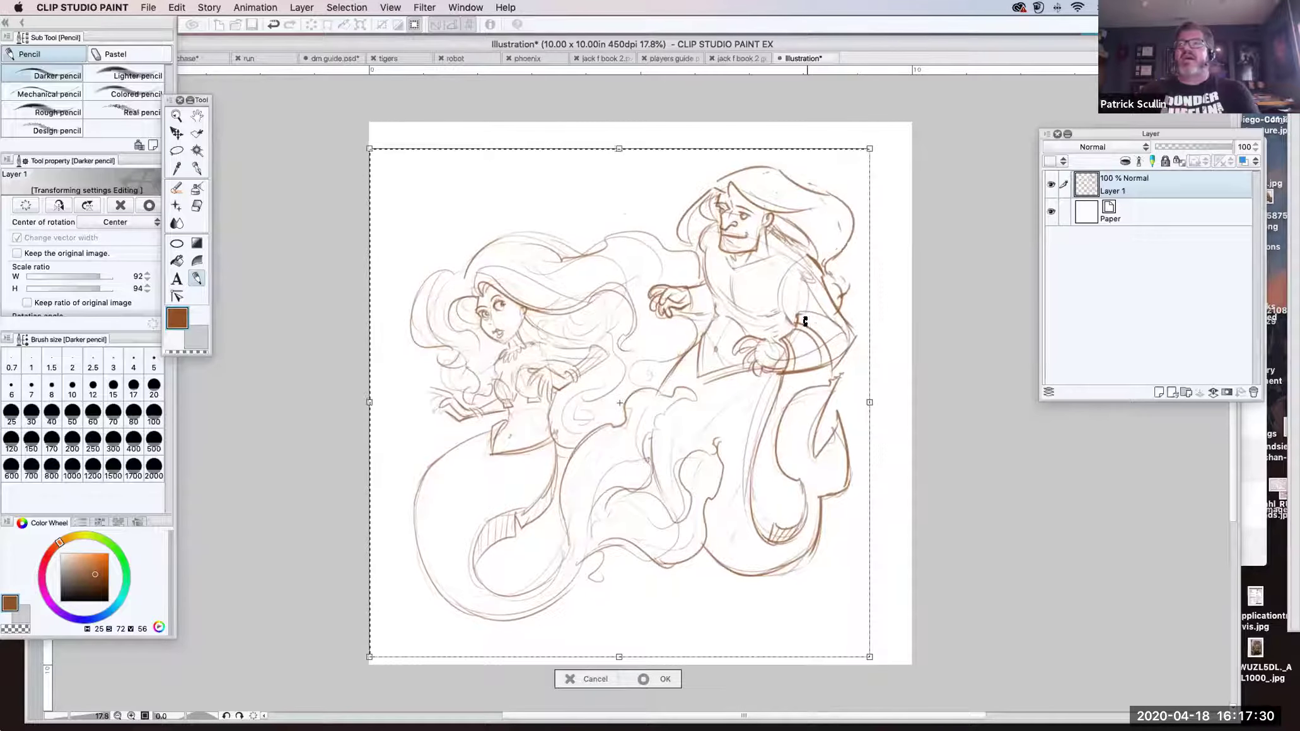
{"action": "left_click", "coordinate": [176, 135]}
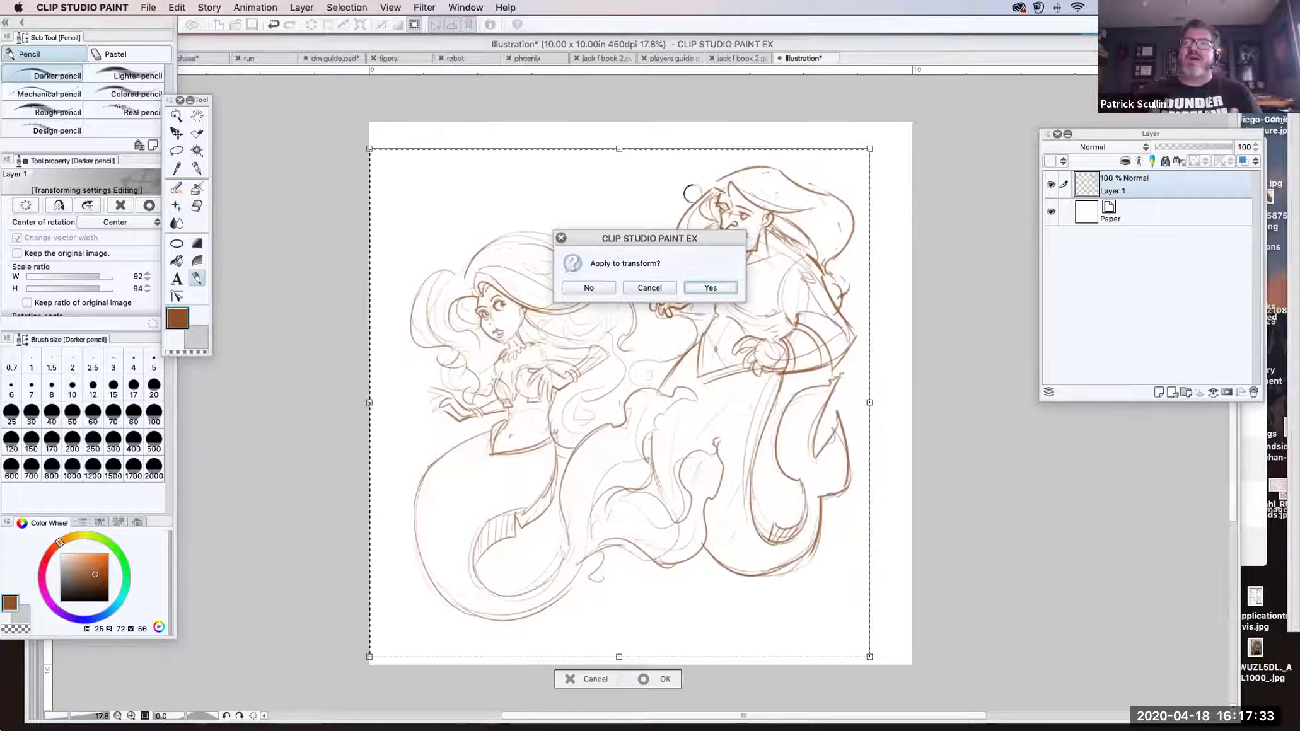
{"action": "key", "text": "Return"}
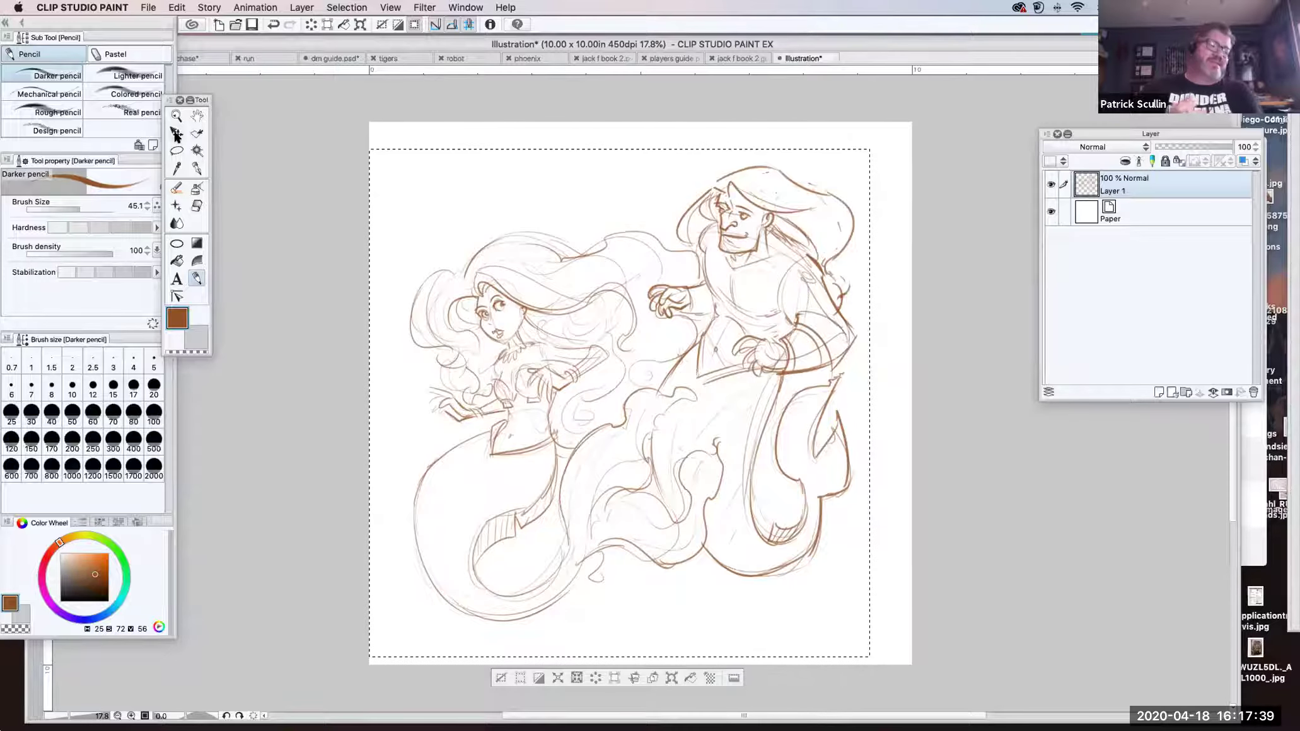
{"action": "left_click", "coordinate": [196, 168]}
{"action": "left_click", "coordinate": [334, 6]}
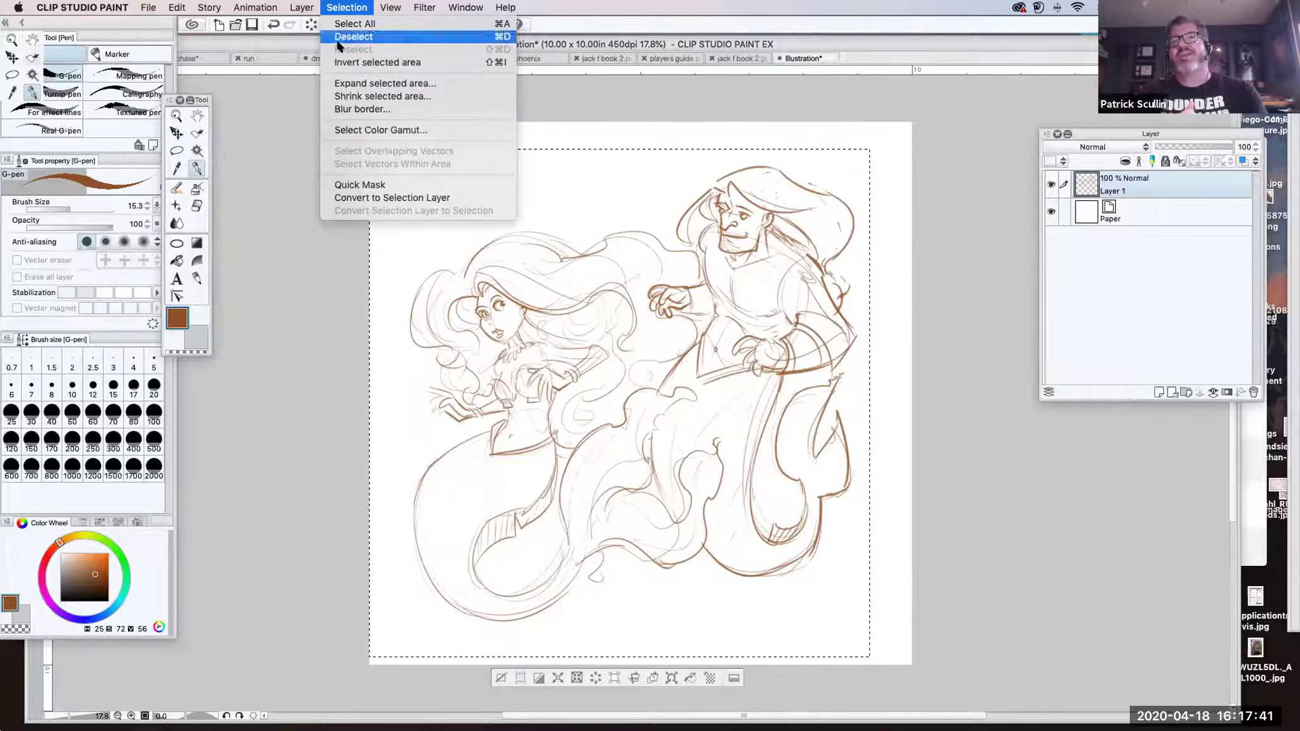
{"action": "left_click", "coordinate": [353, 38]}
{"action": "left_click", "coordinate": [196, 278]}
{"action": "left_click_drag", "start_coordinate": [779, 630], "coordinate": [805, 594]}
{"action": "mouse_move", "coordinate": [803, 595]}
{"action": "left_mouse_down"}
{"action": "mouse_move", "coordinate": [786, 556]}
{"action": "mouse_move", "coordinate": [852, 520]}
{"action": "left_mouse_up"}
{"action": "mouse_move", "coordinate": [843, 518]}
{"action": "left_mouse_down"}
{"action": "mouse_move", "coordinate": [889, 496]}
{"action": "mouse_move", "coordinate": [887, 545]}
{"action": "mouse_move", "coordinate": [911, 569]}
{"action": "left_mouse_up"}
{"action": "key", "text": "e"}
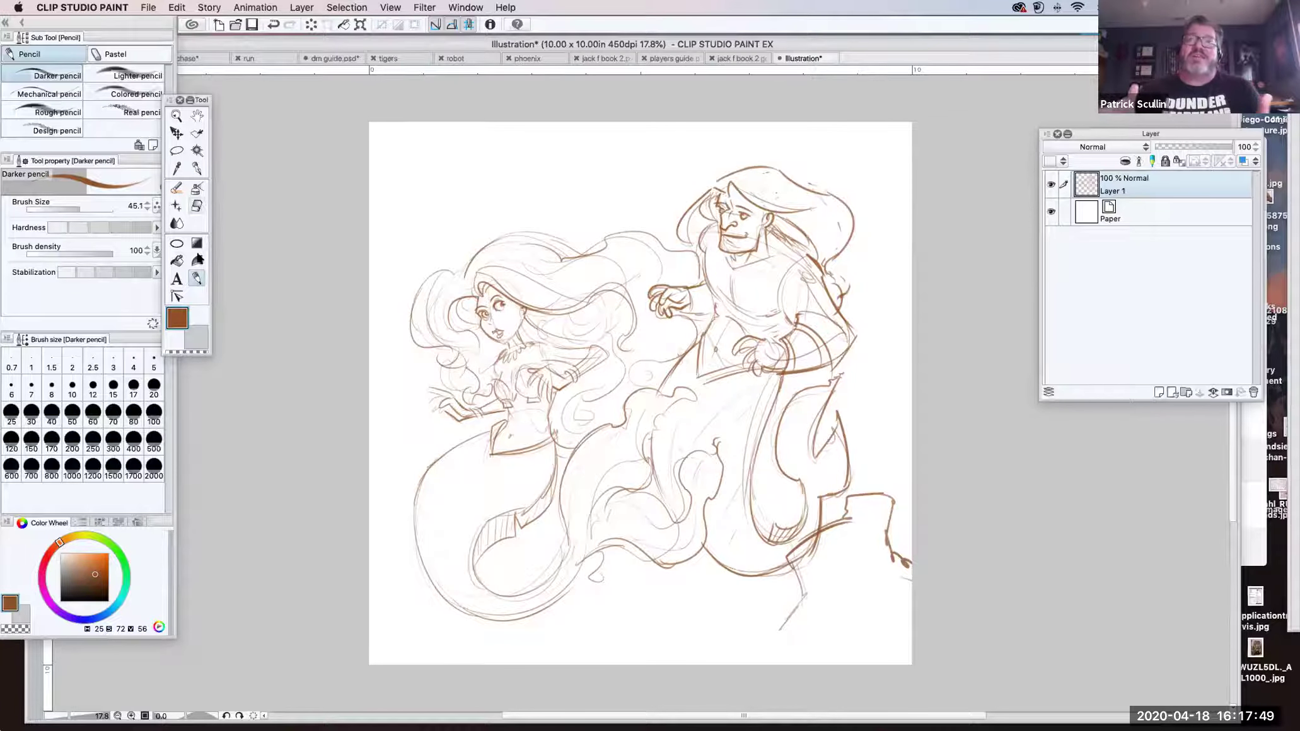
{"action": "mouse_move", "coordinate": [787, 556]}
{"action": "left_mouse_down"}
{"action": "mouse_move", "coordinate": [878, 494]}
{"action": "mouse_move", "coordinate": [889, 544]}
{"action": "left_mouse_up"}
{"action": "left_click_drag", "start_coordinate": [888, 493], "coordinate": [907, 565]}
{"action": "left_click_drag", "start_coordinate": [852, 500], "coordinate": [847, 497]}
{"action": "mouse_move", "coordinate": [820, 536]}
{"action": "left_mouse_down"}
{"action": "mouse_move", "coordinate": [784, 564]}
{"action": "mouse_move", "coordinate": [804, 594]}
{"action": "mouse_move", "coordinate": [779, 631]}
{"action": "left_mouse_up"}
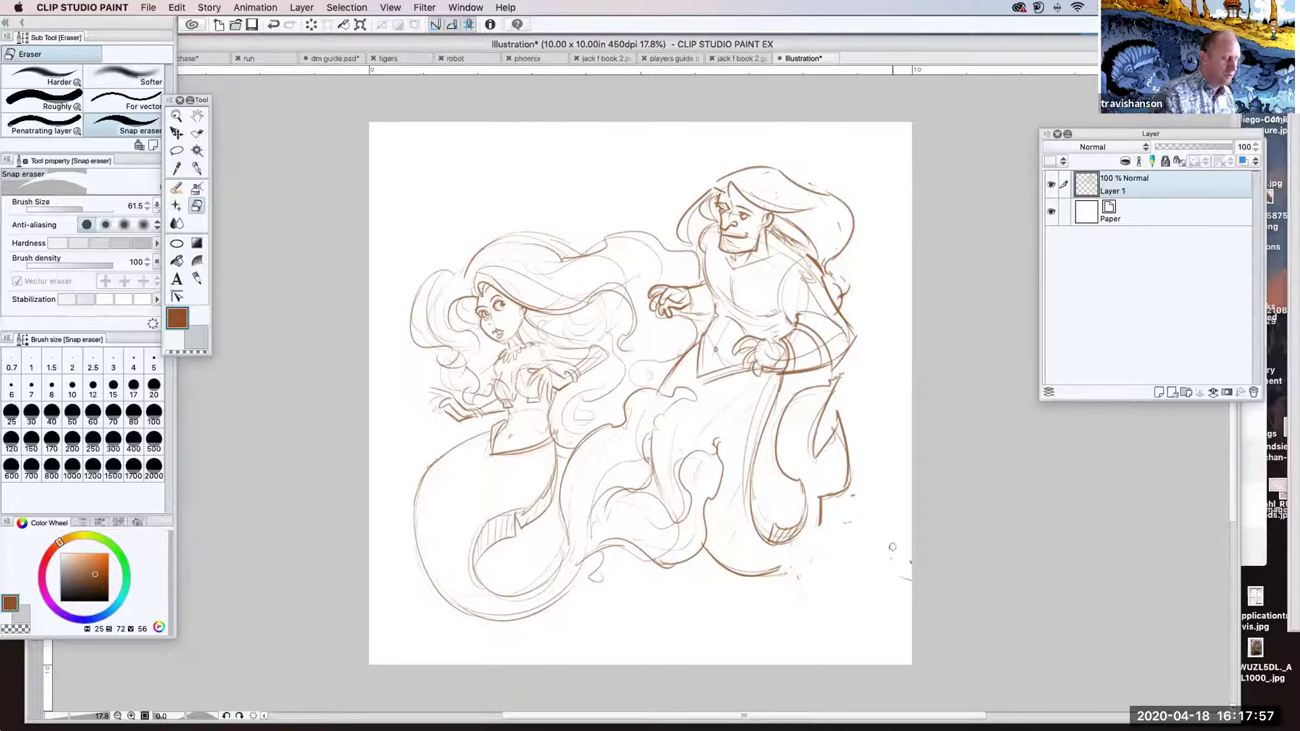
Step: Set the colour to blue (hue 204) and draw rimmed, column-like seabed shapes with a spiral in the canvas's lower-right corner
{"action": "left_click", "coordinate": [101, 615]}
{"action": "left_click", "coordinate": [108, 612]}
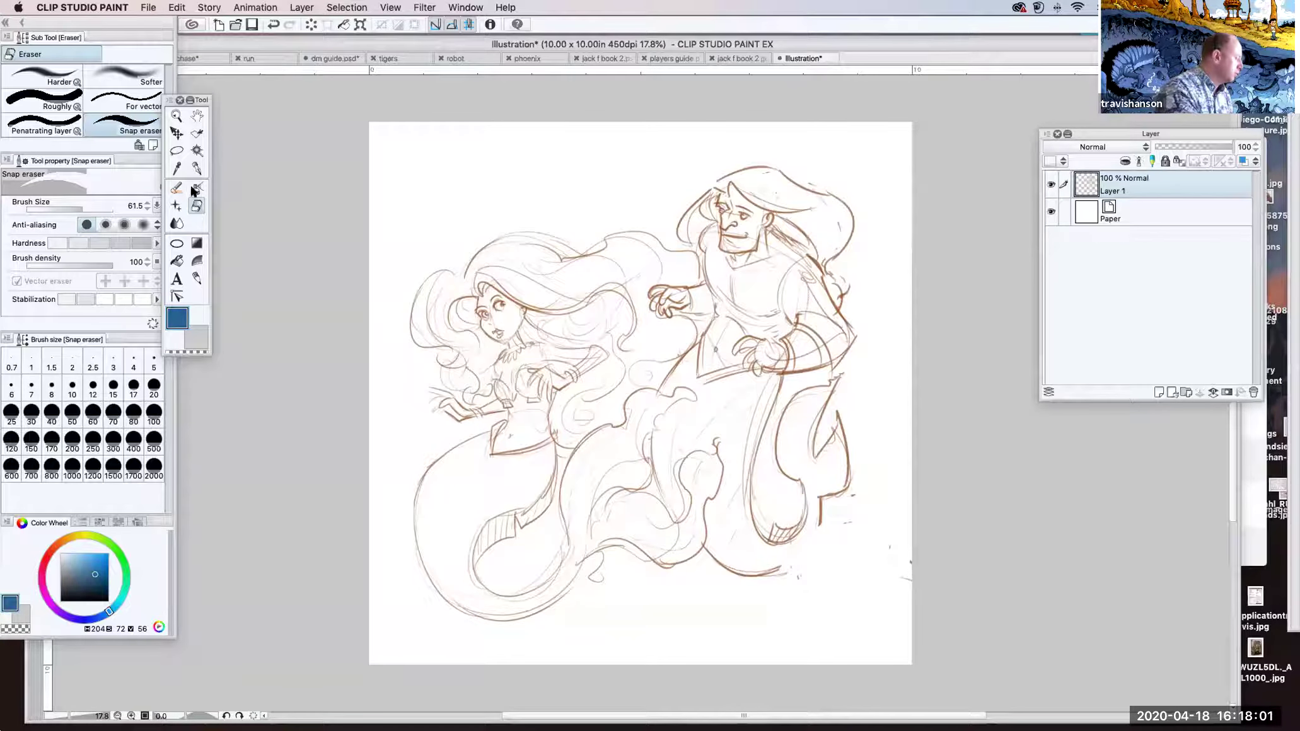
{"action": "key", "text": "p"}
{"action": "mouse_move", "coordinate": [802, 536]}
{"action": "left_mouse_down"}
{"action": "mouse_move", "coordinate": [843, 515]}
{"action": "mouse_move", "coordinate": [852, 533]}
{"action": "mouse_move", "coordinate": [865, 472]}
{"action": "mouse_move", "coordinate": [899, 469]}
{"action": "mouse_move", "coordinate": [854, 493]}
{"action": "mouse_move", "coordinate": [903, 479]}
{"action": "mouse_move", "coordinate": [901, 466]}
{"action": "mouse_move", "coordinate": [910, 477]}
{"action": "mouse_move", "coordinate": [903, 519]}
{"action": "mouse_move", "coordinate": [858, 548]}
{"action": "mouse_move", "coordinate": [850, 572]}
{"action": "mouse_move", "coordinate": [798, 539]}
{"action": "mouse_move", "coordinate": [781, 554]}
{"action": "mouse_move", "coordinate": [795, 582]}
{"action": "mouse_move", "coordinate": [852, 538]}
{"action": "mouse_move", "coordinate": [790, 572]}
{"action": "mouse_move", "coordinate": [848, 535]}
{"action": "mouse_move", "coordinate": [845, 590]}
{"action": "mouse_move", "coordinate": [813, 622]}
{"action": "mouse_move", "coordinate": [845, 622]}
{"action": "mouse_move", "coordinate": [834, 591]}
{"action": "mouse_move", "coordinate": [814, 611]}
{"action": "mouse_move", "coordinate": [817, 652]}
{"action": "mouse_move", "coordinate": [877, 640]}
{"action": "mouse_move", "coordinate": [857, 577]}
{"action": "mouse_move", "coordinate": [881, 629]}
{"action": "mouse_move", "coordinate": [886, 572]}
{"action": "mouse_move", "coordinate": [912, 553]}
{"action": "mouse_move", "coordinate": [884, 569]}
{"action": "mouse_move", "coordinate": [900, 600]}
{"action": "mouse_move", "coordinate": [853, 663]}
{"action": "left_mouse_up"}
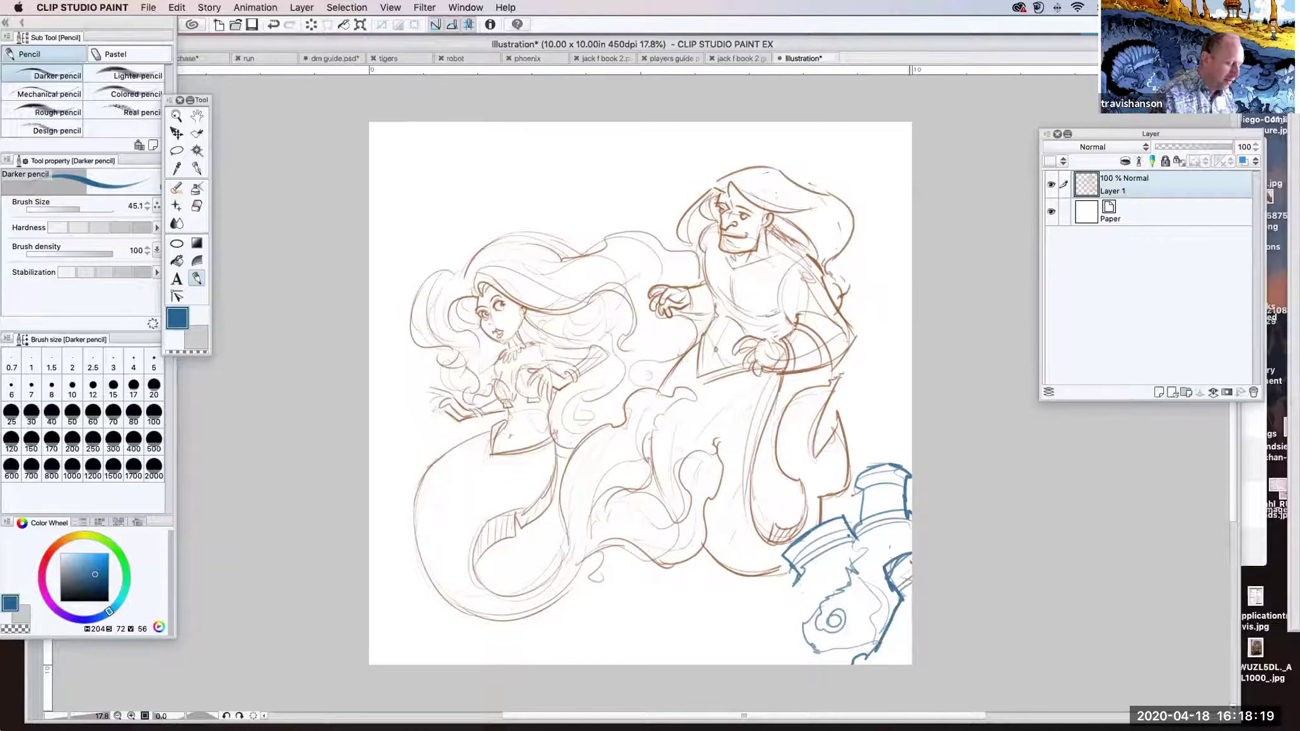
{"action": "mouse_move", "coordinate": [864, 491]}
{"action": "left_mouse_down"}
{"action": "mouse_move", "coordinate": [861, 518]}
{"action": "mouse_move", "coordinate": [898, 477]}
{"action": "left_mouse_up"}
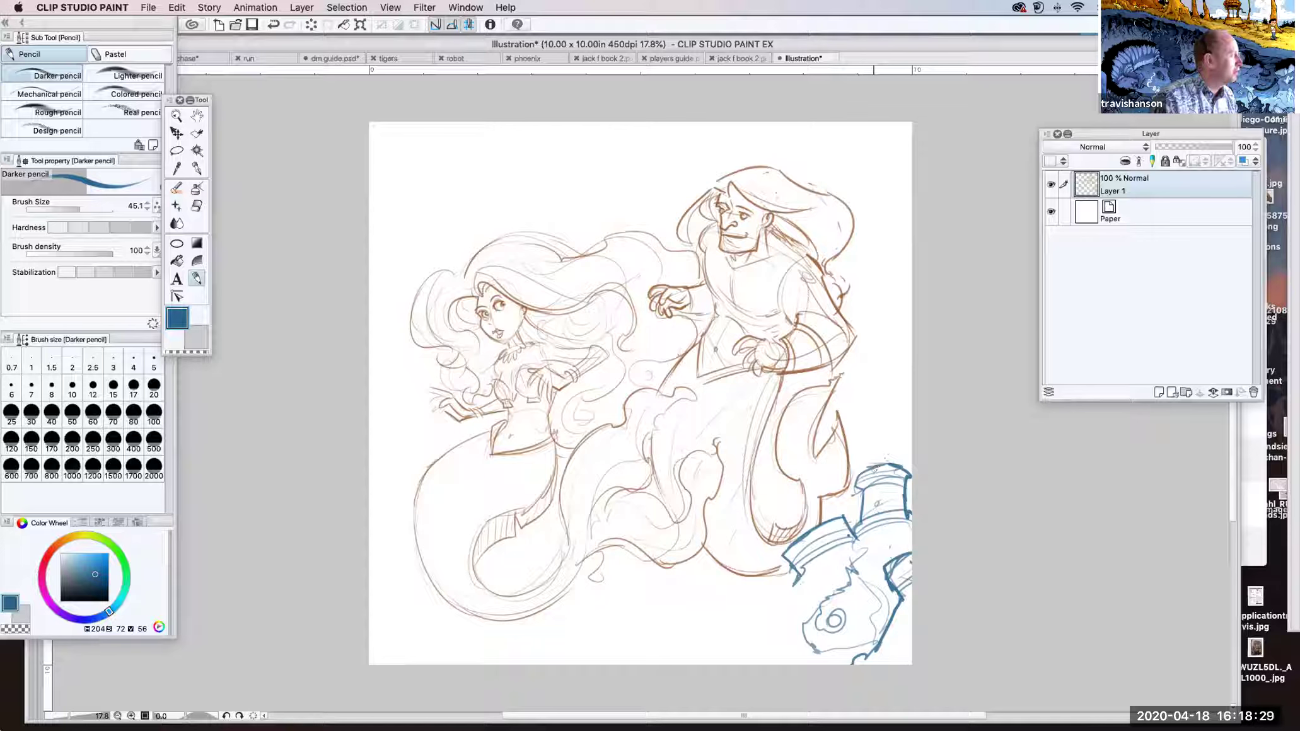
Step: Add curling fronds atop the tallest blue column and extend the seabed shapes down toward the middle of the canvas's bottom edge
{"action": "mouse_move", "coordinate": [870, 463]}
{"action": "left_mouse_down"}
{"action": "mouse_move", "coordinate": [888, 432]}
{"action": "mouse_move", "coordinate": [868, 418]}
{"action": "mouse_move", "coordinate": [894, 440]}
{"action": "mouse_move", "coordinate": [886, 461]}
{"action": "mouse_move", "coordinate": [868, 429]}
{"action": "mouse_move", "coordinate": [903, 445]}
{"action": "left_mouse_up"}
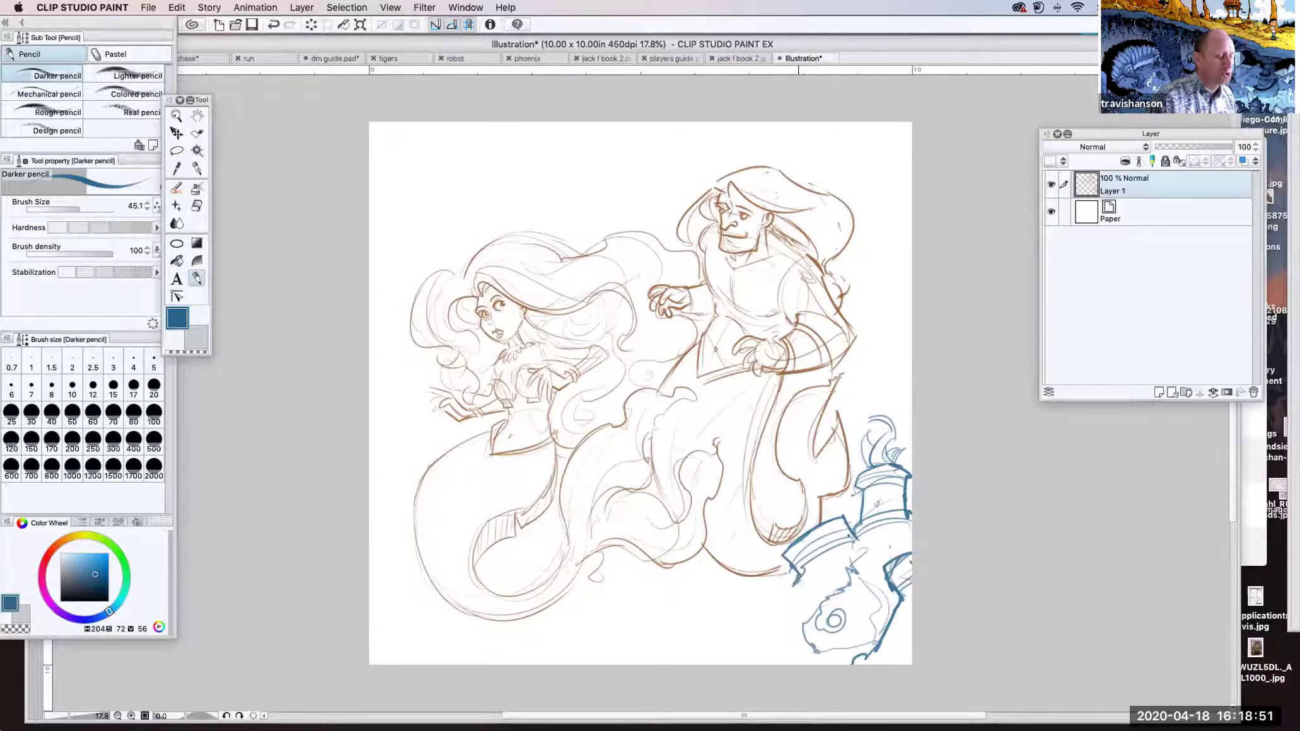
{"action": "mouse_move", "coordinate": [793, 580]}
{"action": "left_mouse_down"}
{"action": "mouse_move", "coordinate": [757, 586]}
{"action": "mouse_move", "coordinate": [762, 617]}
{"action": "mouse_move", "coordinate": [758, 603]}
{"action": "mouse_move", "coordinate": [796, 604]}
{"action": "mouse_move", "coordinate": [774, 634]}
{"action": "mouse_move", "coordinate": [789, 581]}
{"action": "mouse_move", "coordinate": [758, 604]}
{"action": "mouse_move", "coordinate": [785, 622]}
{"action": "mouse_move", "coordinate": [720, 644]}
{"action": "mouse_move", "coordinate": [702, 624]}
{"action": "mouse_move", "coordinate": [654, 642]}
{"action": "mouse_move", "coordinate": [638, 670]}
{"action": "mouse_move", "coordinate": [709, 632]}
{"action": "left_mouse_up"}
{"action": "mouse_move", "coordinate": [652, 664]}
{"action": "left_mouse_down"}
{"action": "mouse_move", "coordinate": [719, 657]}
{"action": "mouse_move", "coordinate": [741, 634]}
{"action": "mouse_move", "coordinate": [730, 628]}
{"action": "left_mouse_up"}
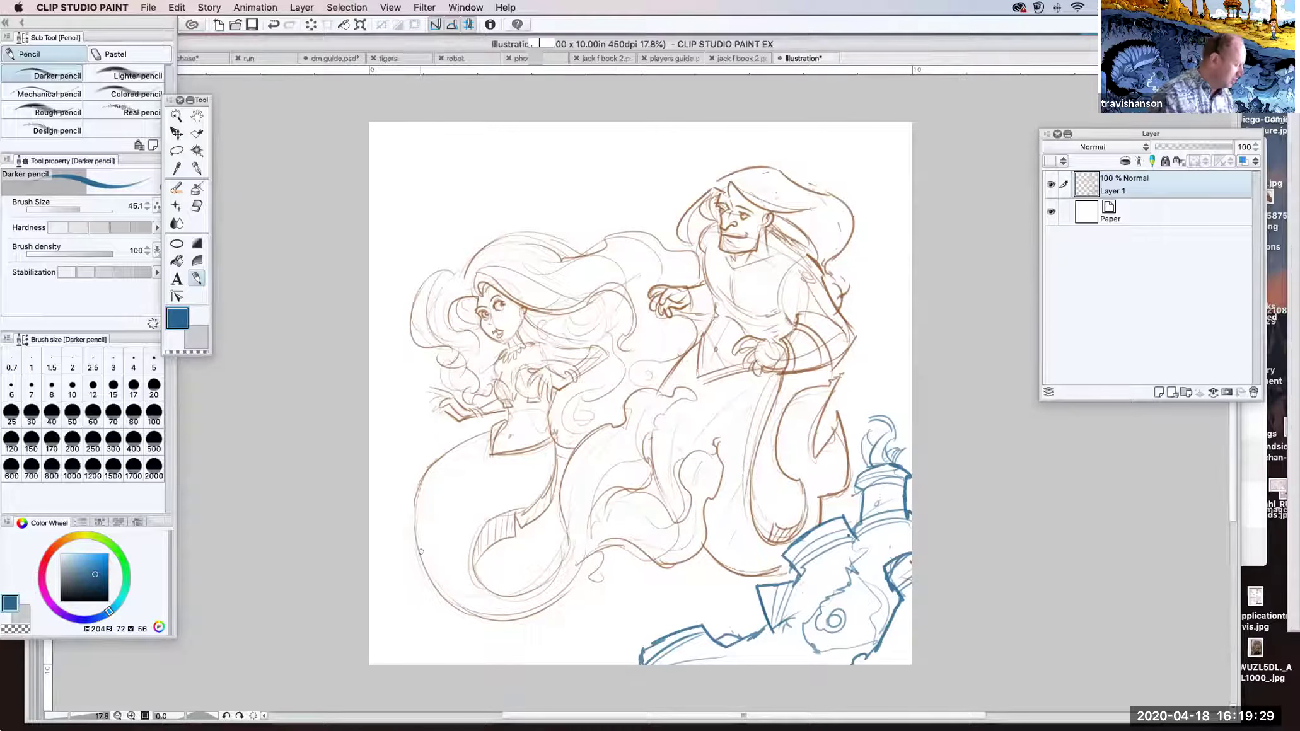
Step: Draw matching blue columns and curved seabed forms in the canvas's lower-left corner and continue them along the bottom to the middle
{"action": "mouse_move", "coordinate": [369, 537]}
{"action": "left_mouse_down"}
{"action": "mouse_move", "coordinate": [404, 497]}
{"action": "mouse_move", "coordinate": [440, 511]}
{"action": "mouse_move", "coordinate": [432, 571]}
{"action": "mouse_move", "coordinate": [382, 511]}
{"action": "mouse_move", "coordinate": [410, 517]}
{"action": "mouse_move", "coordinate": [393, 527]}
{"action": "mouse_move", "coordinate": [446, 583]}
{"action": "mouse_move", "coordinate": [452, 613]}
{"action": "mouse_move", "coordinate": [525, 658]}
{"action": "mouse_move", "coordinate": [478, 684]}
{"action": "mouse_move", "coordinate": [523, 655]}
{"action": "mouse_move", "coordinate": [494, 677]}
{"action": "mouse_move", "coordinate": [544, 651]}
{"action": "mouse_move", "coordinate": [562, 667]}
{"action": "mouse_move", "coordinate": [535, 668]}
{"action": "left_mouse_up"}
{"action": "left_click_drag", "start_coordinate": [452, 620], "coordinate": [499, 665]}
{"action": "mouse_move", "coordinate": [459, 616]}
{"action": "left_mouse_down"}
{"action": "mouse_move", "coordinate": [491, 666]}
{"action": "mouse_move", "coordinate": [392, 602]}
{"action": "mouse_move", "coordinate": [366, 623]}
{"action": "mouse_move", "coordinate": [447, 665]}
{"action": "left_mouse_up"}
{"action": "mouse_move", "coordinate": [544, 652]}
{"action": "left_mouse_down"}
{"action": "mouse_move", "coordinate": [553, 638]}
{"action": "mouse_move", "coordinate": [592, 640]}
{"action": "left_mouse_up"}
{"action": "left_click_drag", "start_coordinate": [590, 639], "coordinate": [598, 665]}
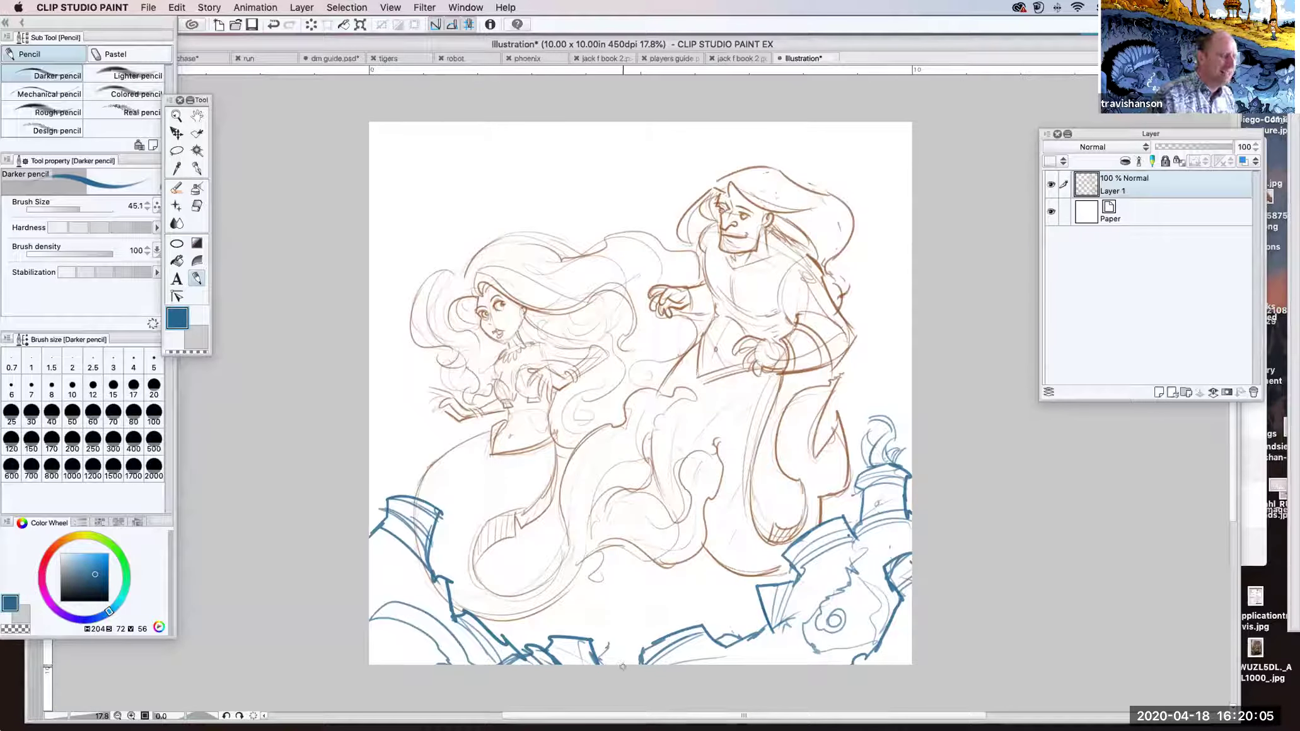
{"action": "mouse_move", "coordinate": [611, 641]}
{"action": "left_mouse_down"}
{"action": "mouse_move", "coordinate": [604, 621]}
{"action": "mouse_move", "coordinate": [646, 608]}
{"action": "mouse_move", "coordinate": [652, 637]}
{"action": "mouse_move", "coordinate": [632, 610]}
{"action": "mouse_move", "coordinate": [600, 658]}
{"action": "left_mouse_up"}
{"action": "mouse_move", "coordinate": [678, 621]}
{"action": "left_mouse_down"}
{"action": "mouse_move", "coordinate": [699, 616]}
{"action": "mouse_move", "coordinate": [689, 619]}
{"action": "left_mouse_up"}
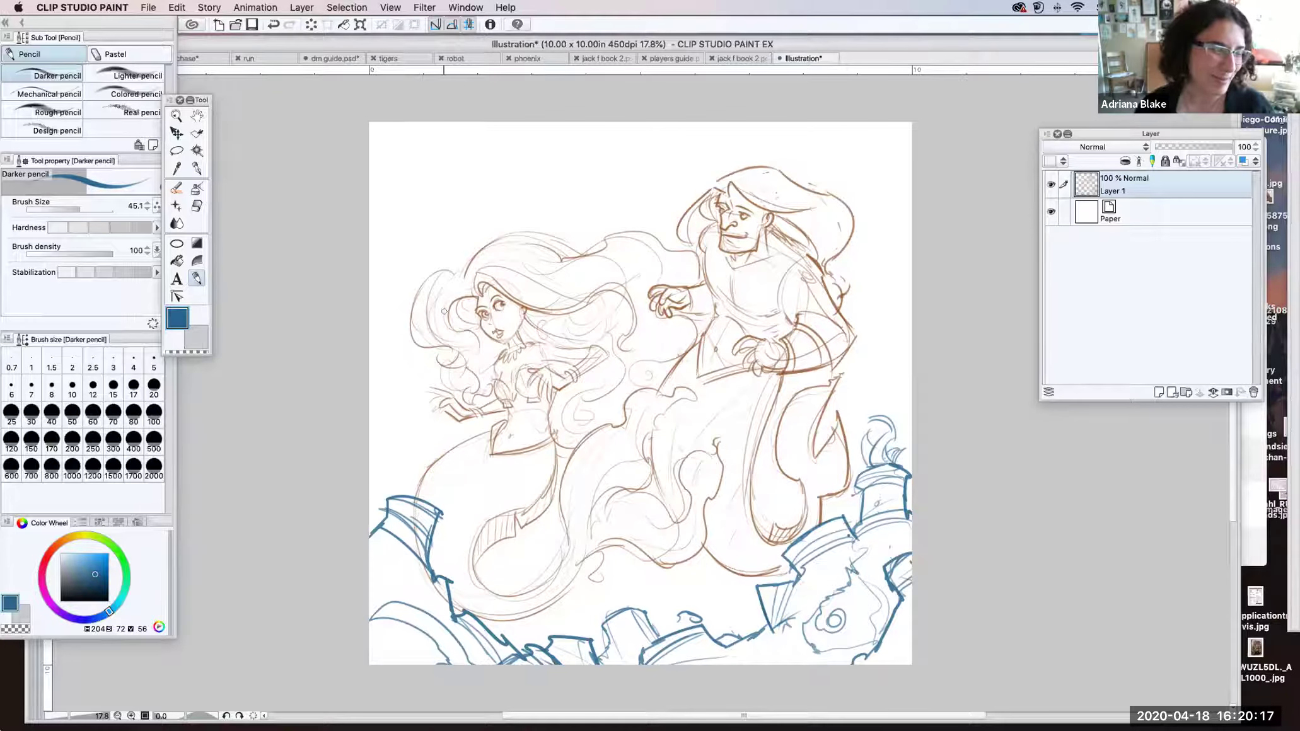
Step: Draw tall blue columns rising along the canvas's left and right edges and add small rock strokes near the mermaid's tail
{"action": "mouse_move", "coordinate": [370, 278]}
{"action": "left_mouse_down"}
{"action": "mouse_move", "coordinate": [394, 237]}
{"action": "mouse_move", "coordinate": [386, 176]}
{"action": "mouse_move", "coordinate": [407, 158]}
{"action": "mouse_move", "coordinate": [430, 214]}
{"action": "mouse_move", "coordinate": [381, 350]}
{"action": "mouse_move", "coordinate": [400, 368]}
{"action": "mouse_move", "coordinate": [417, 473]}
{"action": "mouse_move", "coordinate": [384, 302]}
{"action": "mouse_move", "coordinate": [391, 258]}
{"action": "left_mouse_up"}
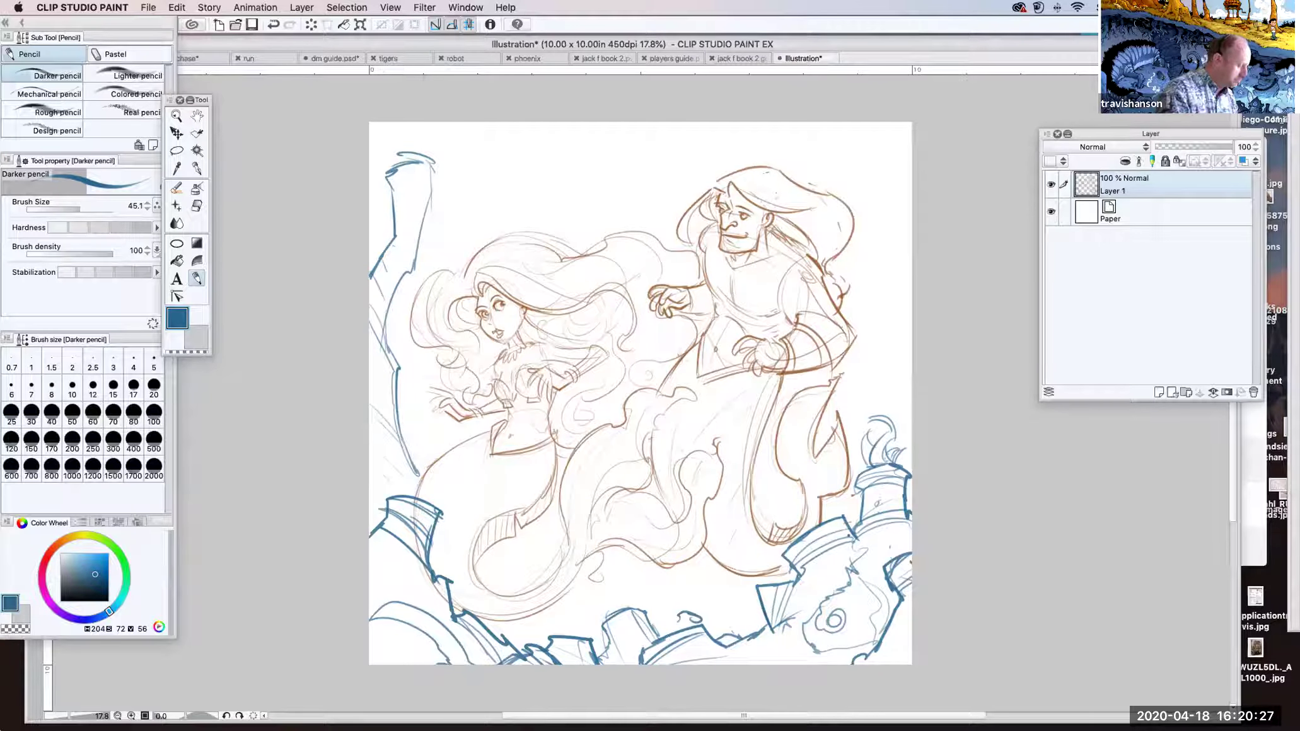
{"action": "left_click_drag", "start_coordinate": [540, 605], "coordinate": [571, 634]}
{"action": "mouse_move", "coordinate": [480, 553]}
{"action": "left_mouse_down"}
{"action": "mouse_move", "coordinate": [511, 587]}
{"action": "mouse_move", "coordinate": [608, 633]}
{"action": "left_mouse_up"}
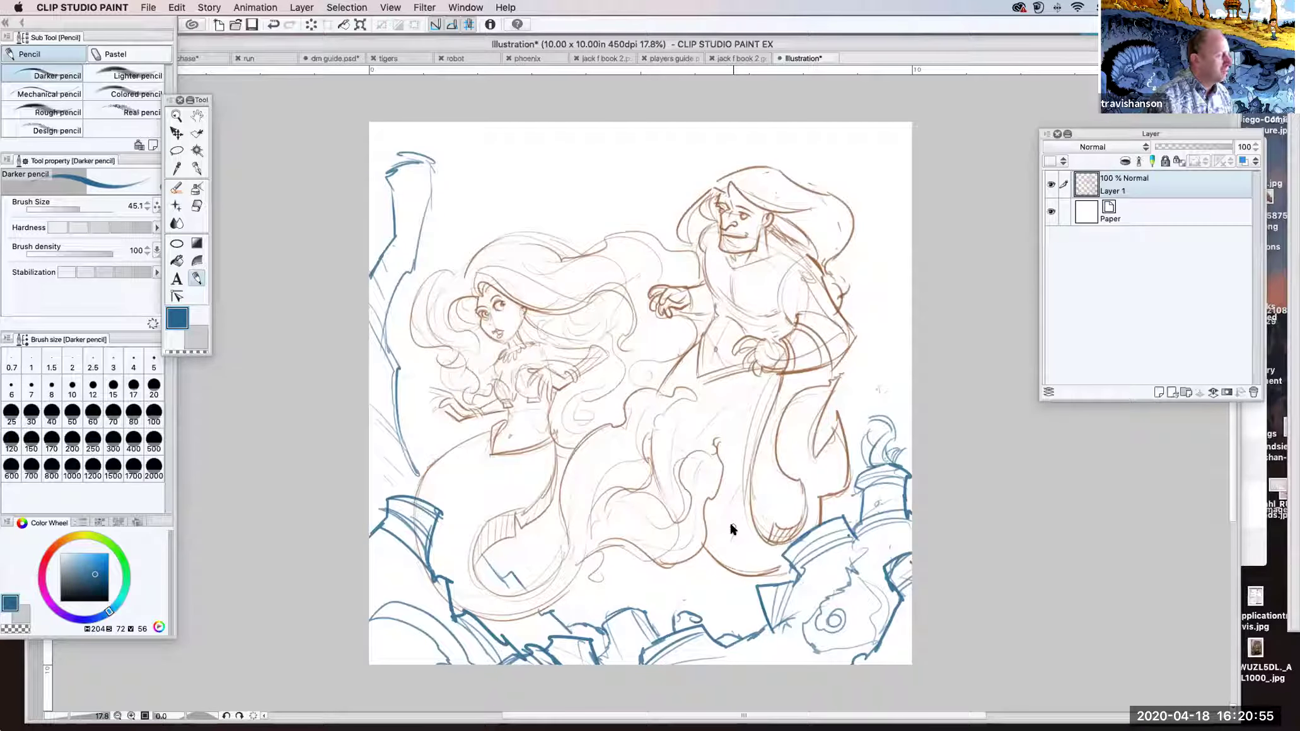
{"action": "left_click_drag", "start_coordinate": [868, 217], "coordinate": [843, 394]}
{"action": "mouse_move", "coordinate": [863, 252]}
{"action": "left_mouse_down"}
{"action": "mouse_move", "coordinate": [911, 251]}
{"action": "mouse_move", "coordinate": [889, 292]}
{"action": "mouse_move", "coordinate": [882, 363]}
{"action": "mouse_move", "coordinate": [888, 404]}
{"action": "mouse_move", "coordinate": [908, 387]}
{"action": "mouse_move", "coordinate": [912, 429]}
{"action": "left_mouse_up"}
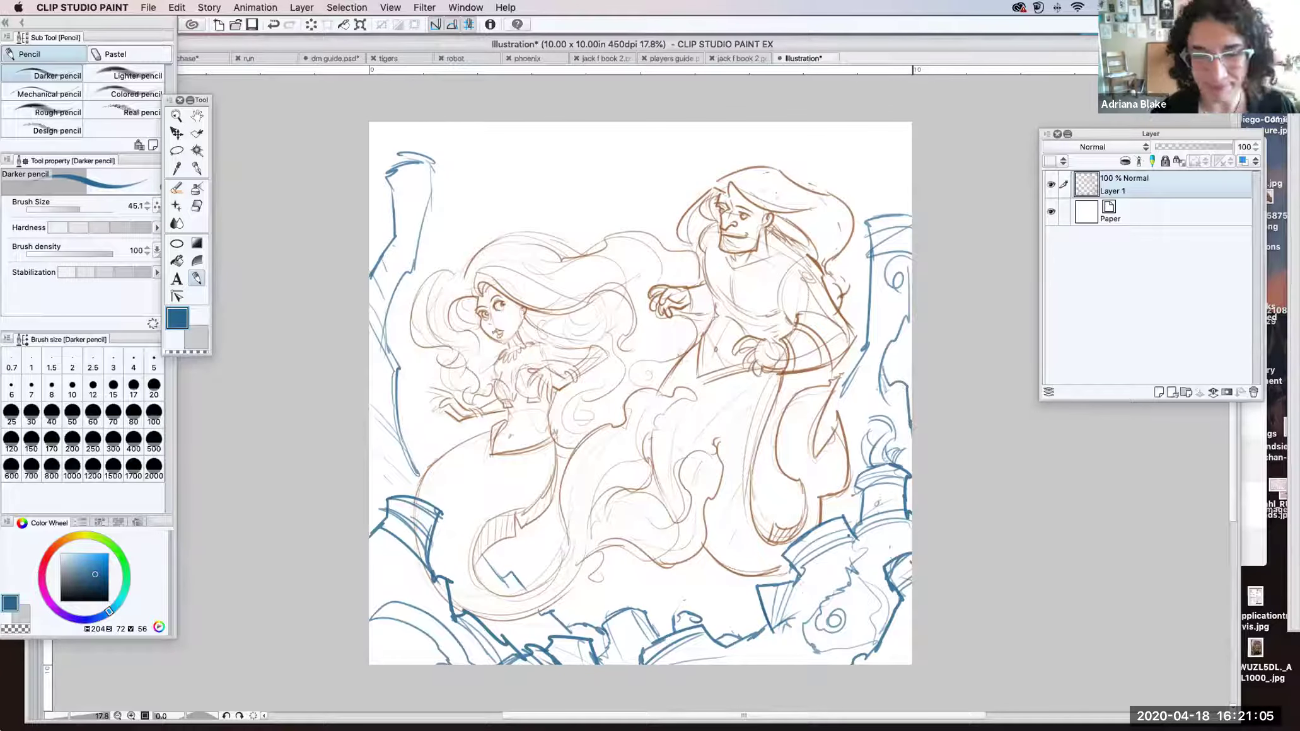
Step: Draw angular blue rock edges inside the merman's tail loop, within the mermaid's tail curve and across the seabed between the two tails
{"action": "left_click_drag", "start_coordinate": [788, 483], "coordinate": [771, 495]}
{"action": "left_click_drag", "start_coordinate": [771, 493], "coordinate": [751, 487]}
{"action": "left_click_drag", "start_coordinate": [754, 494], "coordinate": [765, 522]}
{"action": "left_click_drag", "start_coordinate": [715, 564], "coordinate": [707, 581]}
{"action": "left_click_drag", "start_coordinate": [706, 579], "coordinate": [686, 585]}
{"action": "left_click_drag", "start_coordinate": [497, 548], "coordinate": [518, 560]}
{"action": "mouse_move", "coordinate": [522, 552]}
{"action": "left_mouse_down"}
{"action": "mouse_move", "coordinate": [624, 593]}
{"action": "mouse_move", "coordinate": [701, 579]}
{"action": "mouse_move", "coordinate": [709, 558]}
{"action": "left_mouse_up"}
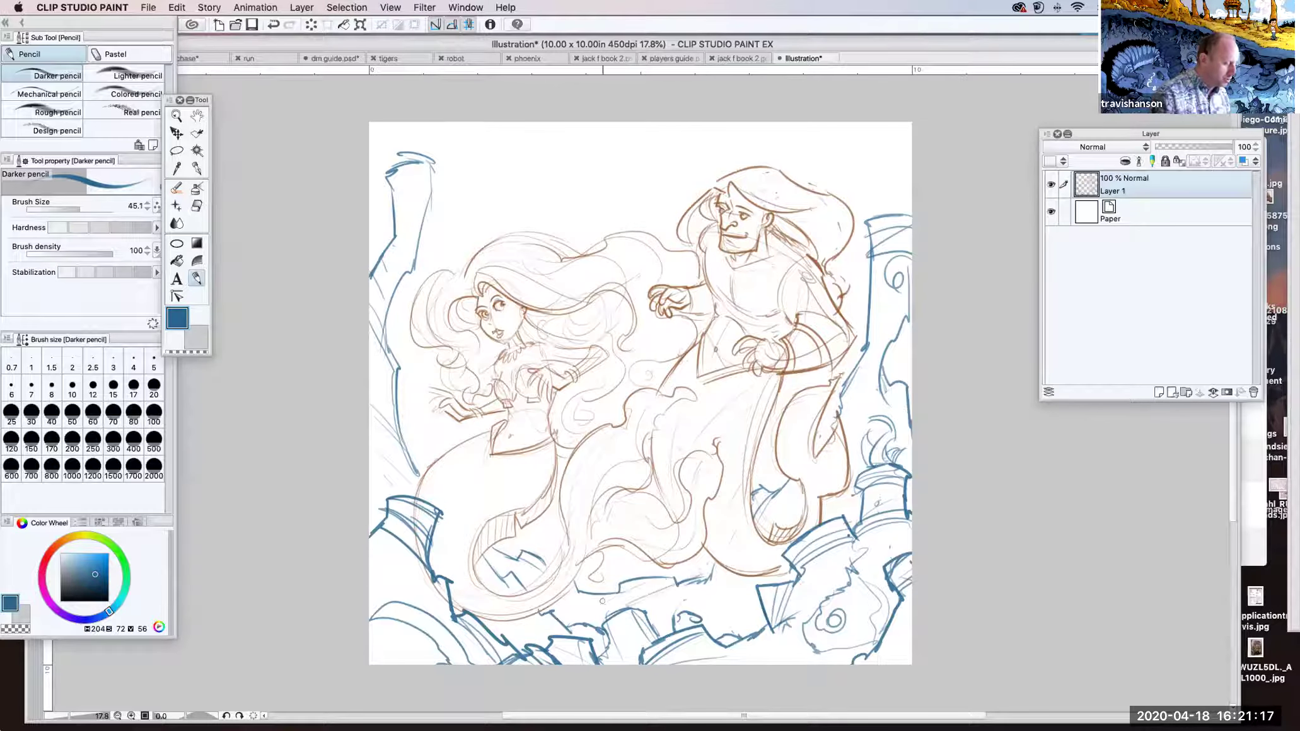
Step: Add curling fronds on top of and beside the tall column behind the merman, plus a tuft of seagrass on the seabed
{"action": "left_click_drag", "start_coordinate": [841, 418], "coordinate": [818, 447]}
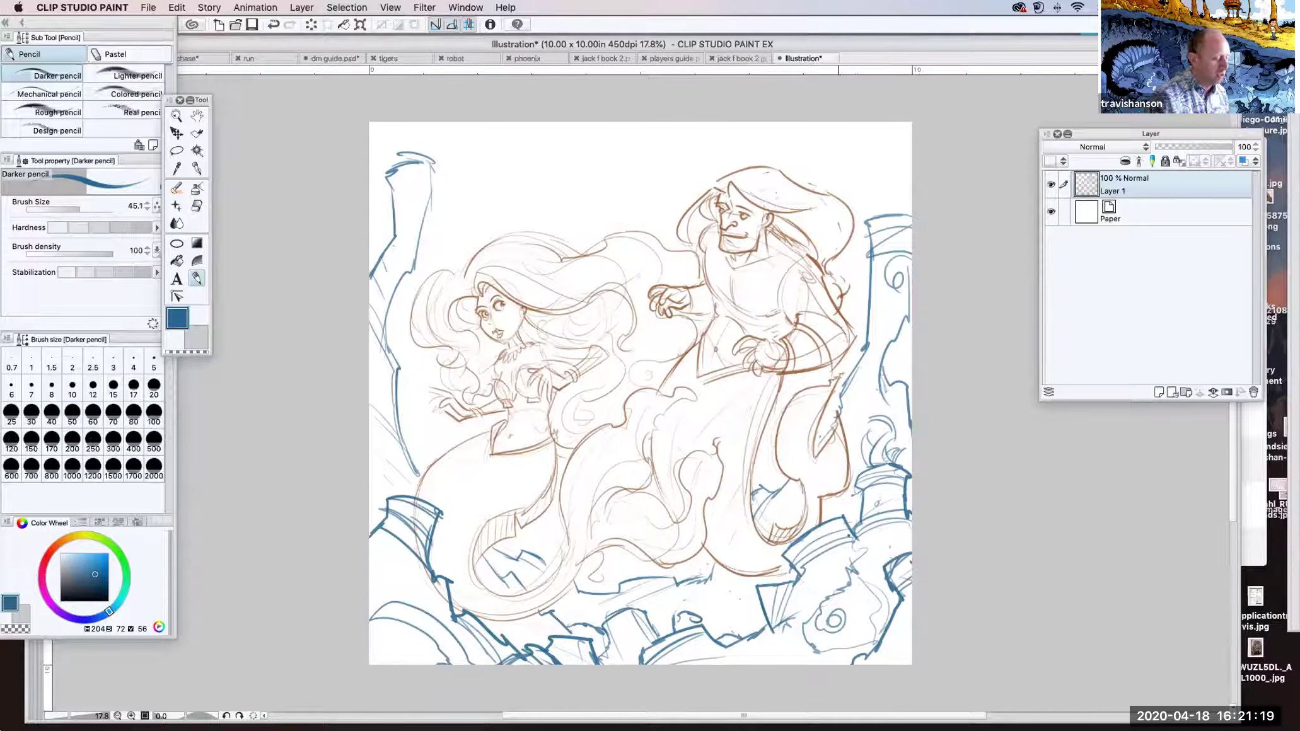
{"action": "mouse_move", "coordinate": [873, 216]}
{"action": "left_mouse_down"}
{"action": "mouse_move", "coordinate": [885, 156]}
{"action": "mouse_move", "coordinate": [886, 218]}
{"action": "mouse_move", "coordinate": [912, 188]}
{"action": "left_mouse_up"}
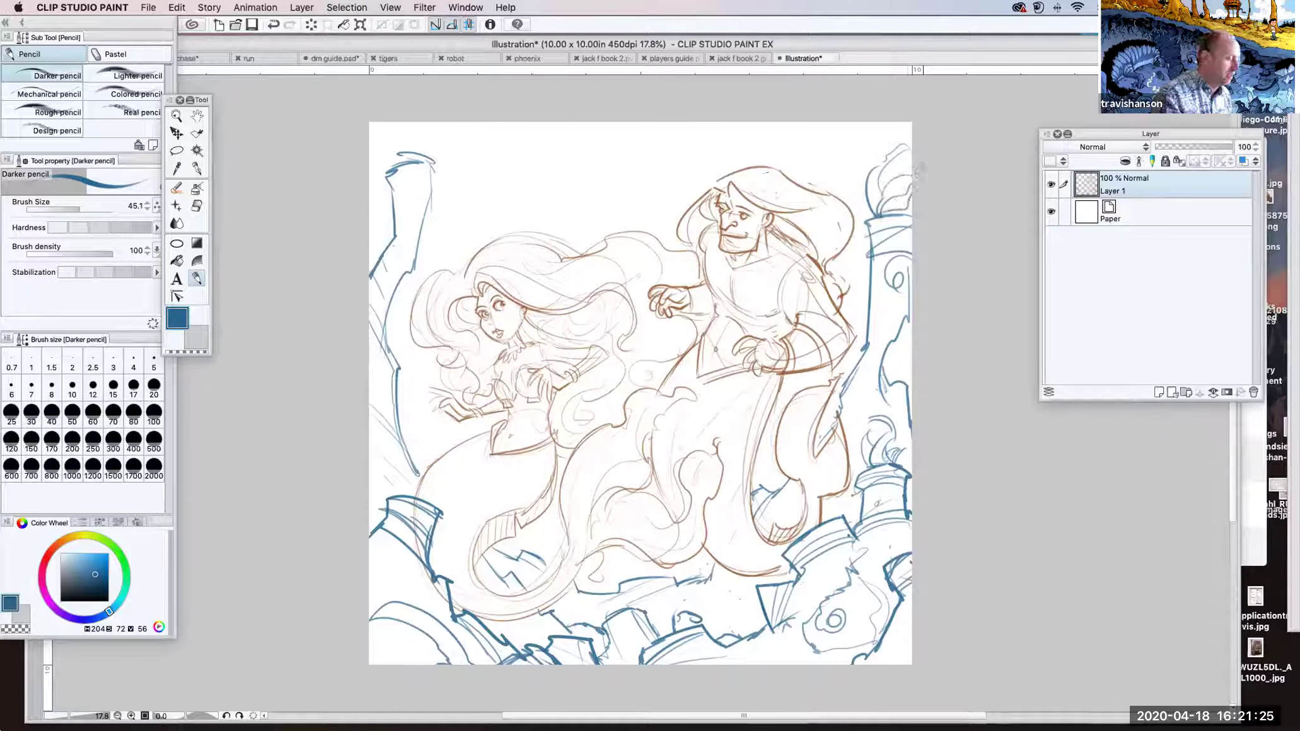
{"action": "mouse_move", "coordinate": [851, 220]}
{"action": "left_mouse_down"}
{"action": "mouse_move", "coordinate": [873, 163]}
{"action": "mouse_move", "coordinate": [828, 131]}
{"action": "mouse_move", "coordinate": [879, 162]}
{"action": "left_mouse_up"}
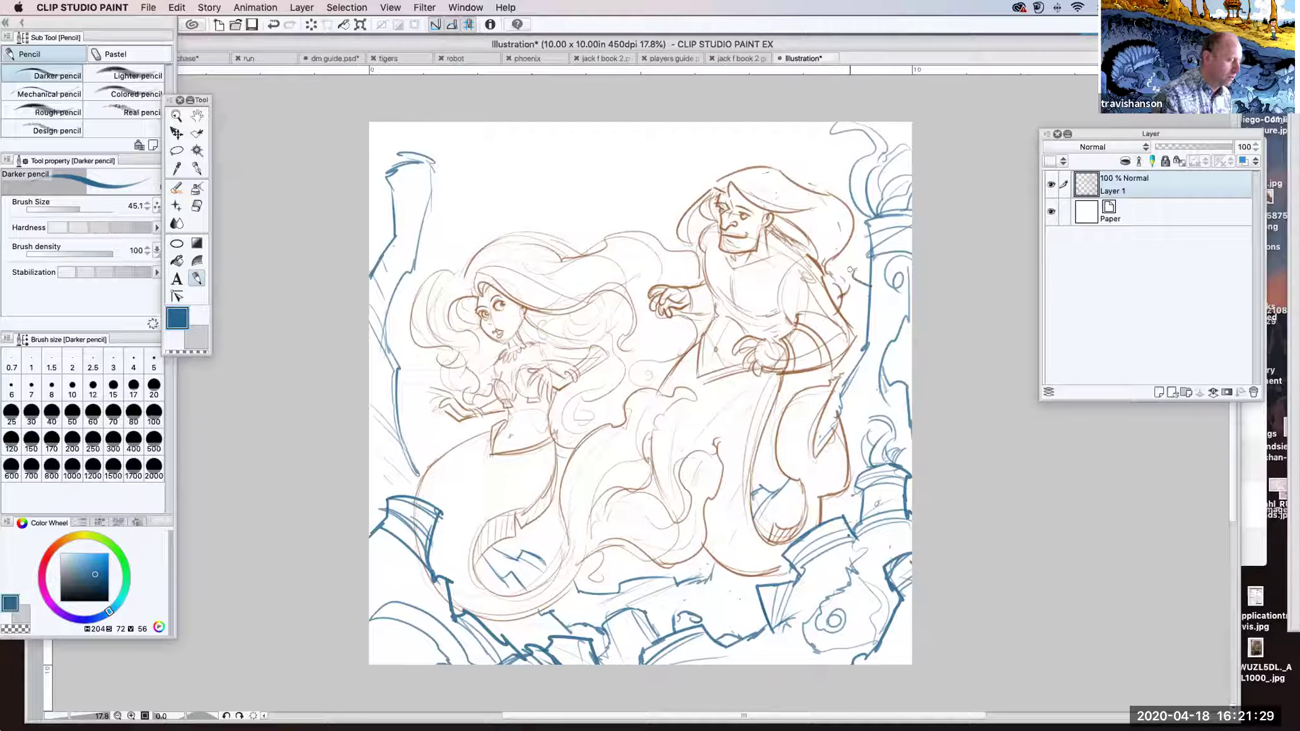
{"action": "left_click_drag", "start_coordinate": [837, 259], "coordinate": [851, 288]}
{"action": "mouse_move", "coordinate": [846, 290]}
{"action": "left_mouse_down"}
{"action": "mouse_move", "coordinate": [870, 294]}
{"action": "mouse_move", "coordinate": [869, 315]}
{"action": "left_mouse_up"}
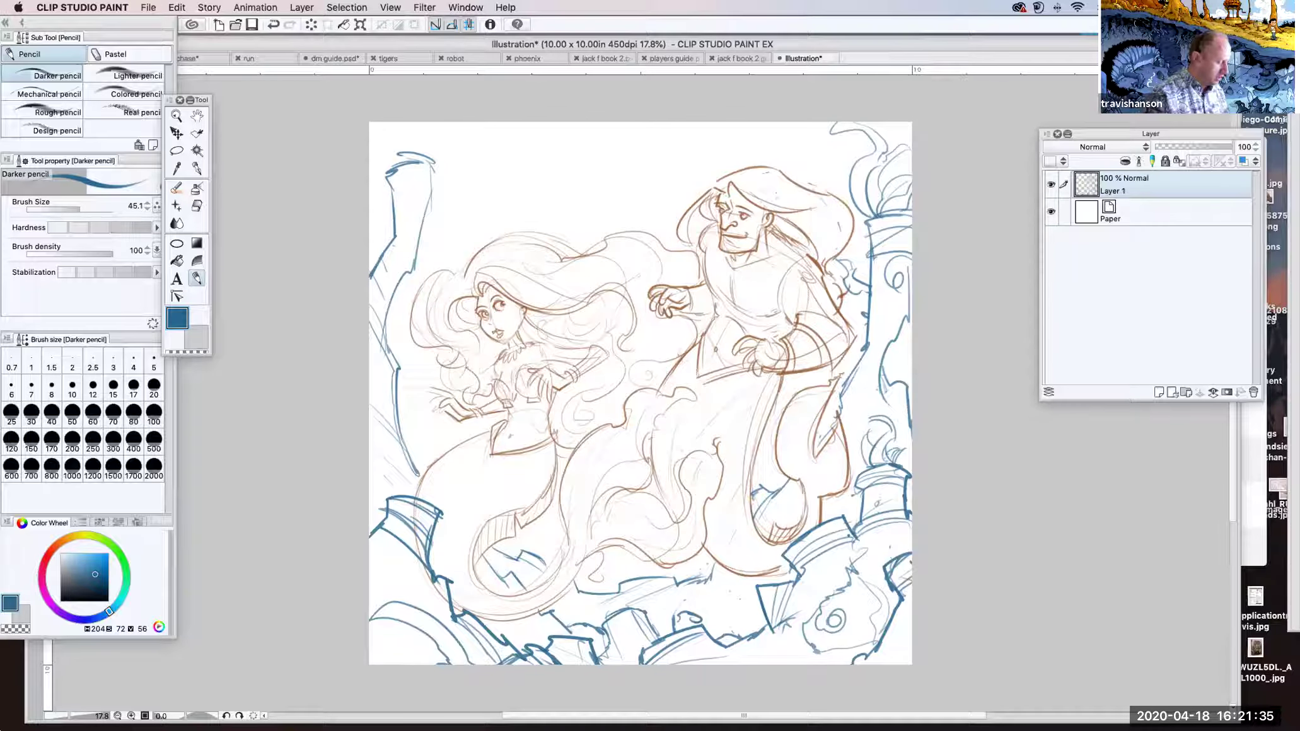
{"action": "mouse_move", "coordinate": [742, 636]}
{"action": "left_mouse_down"}
{"action": "mouse_move", "coordinate": [728, 607]}
{"action": "mouse_move", "coordinate": [731, 634]}
{"action": "mouse_move", "coordinate": [754, 609]}
{"action": "left_mouse_up"}
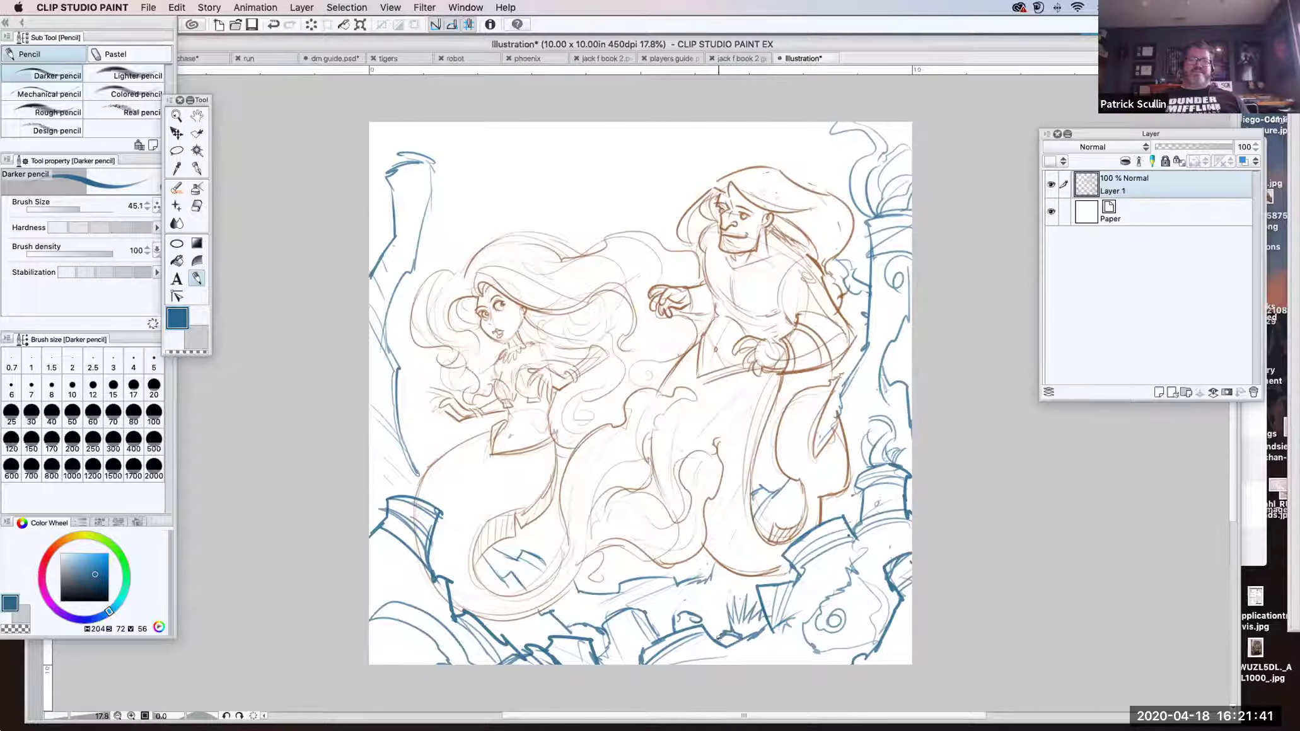
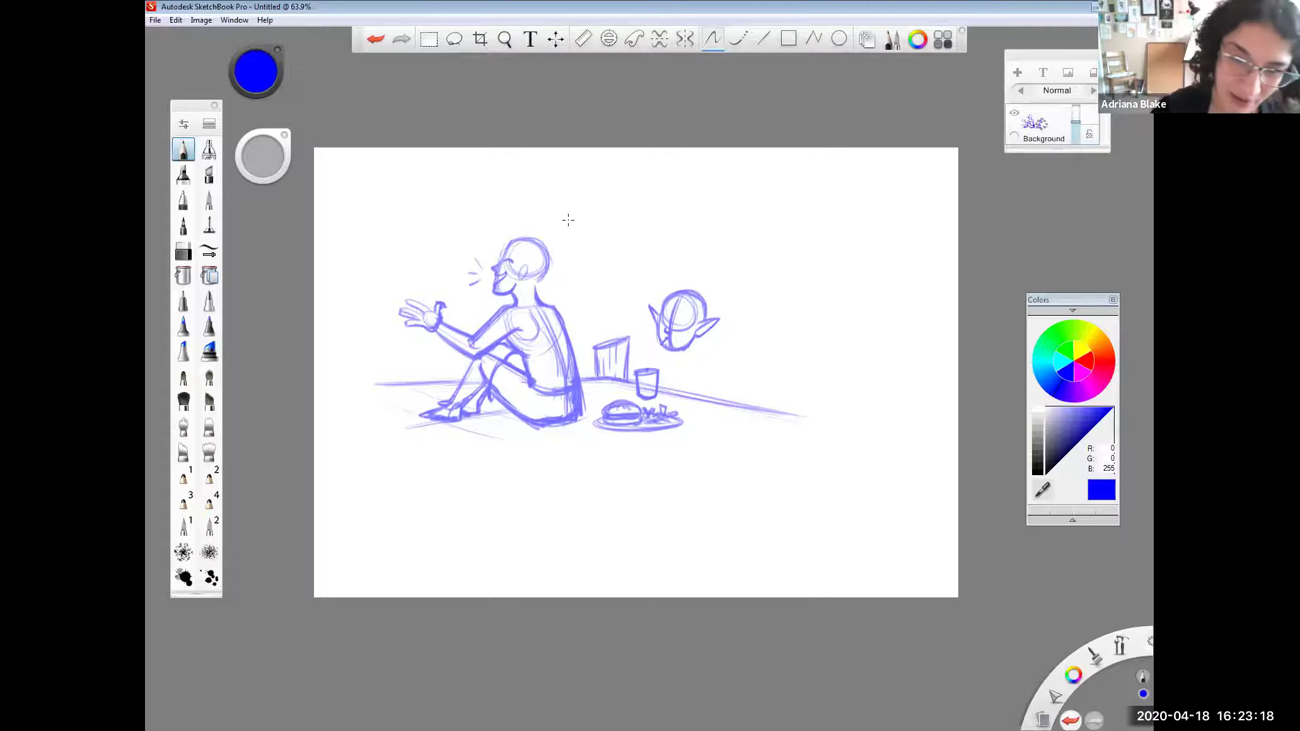
Step: In SketchBook Pro, lasso the seated figure's legs, adjust them slightly, clear the selection and return to the pencil
{"action": "left_click", "coordinate": [454, 39]}
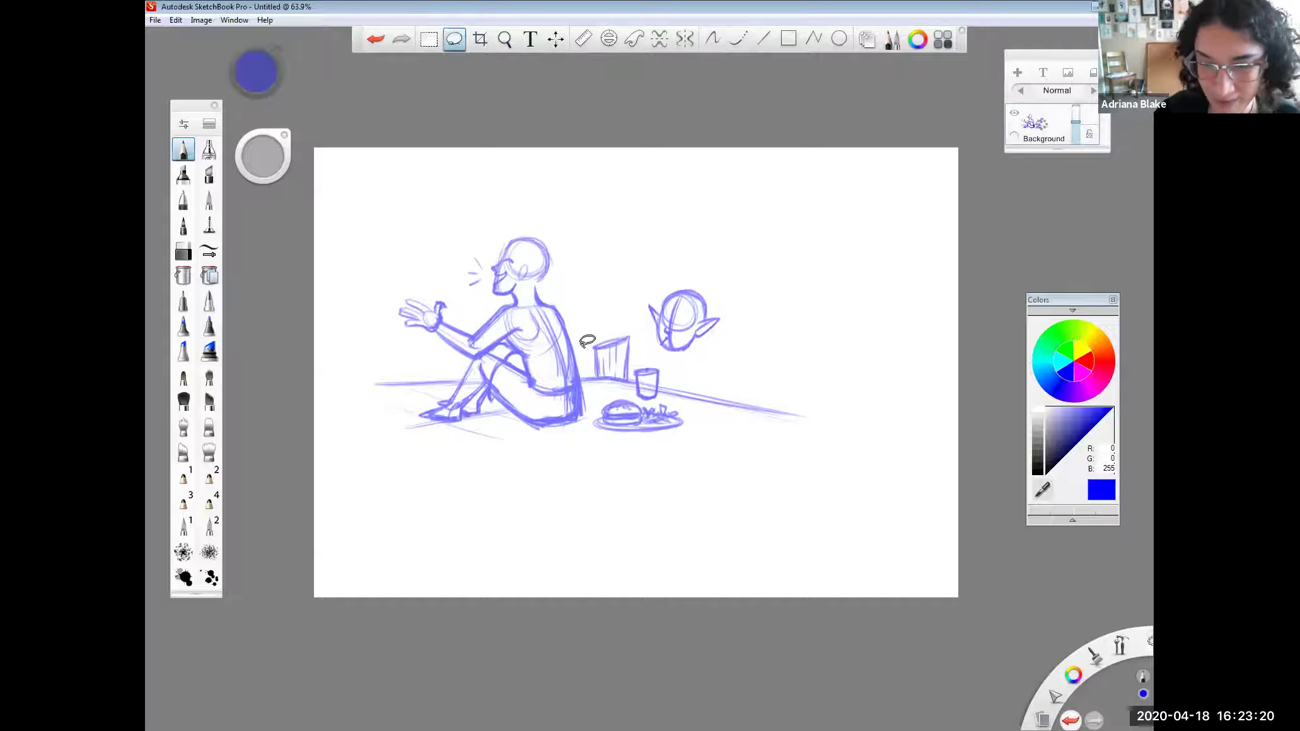
{"action": "mouse_move", "coordinate": [517, 341]}
{"action": "left_mouse_down"}
{"action": "mouse_move", "coordinate": [508, 332]}
{"action": "mouse_move", "coordinate": [434, 376]}
{"action": "mouse_move", "coordinate": [517, 450]}
{"action": "mouse_move", "coordinate": [573, 412]}
{"action": "left_mouse_up"}
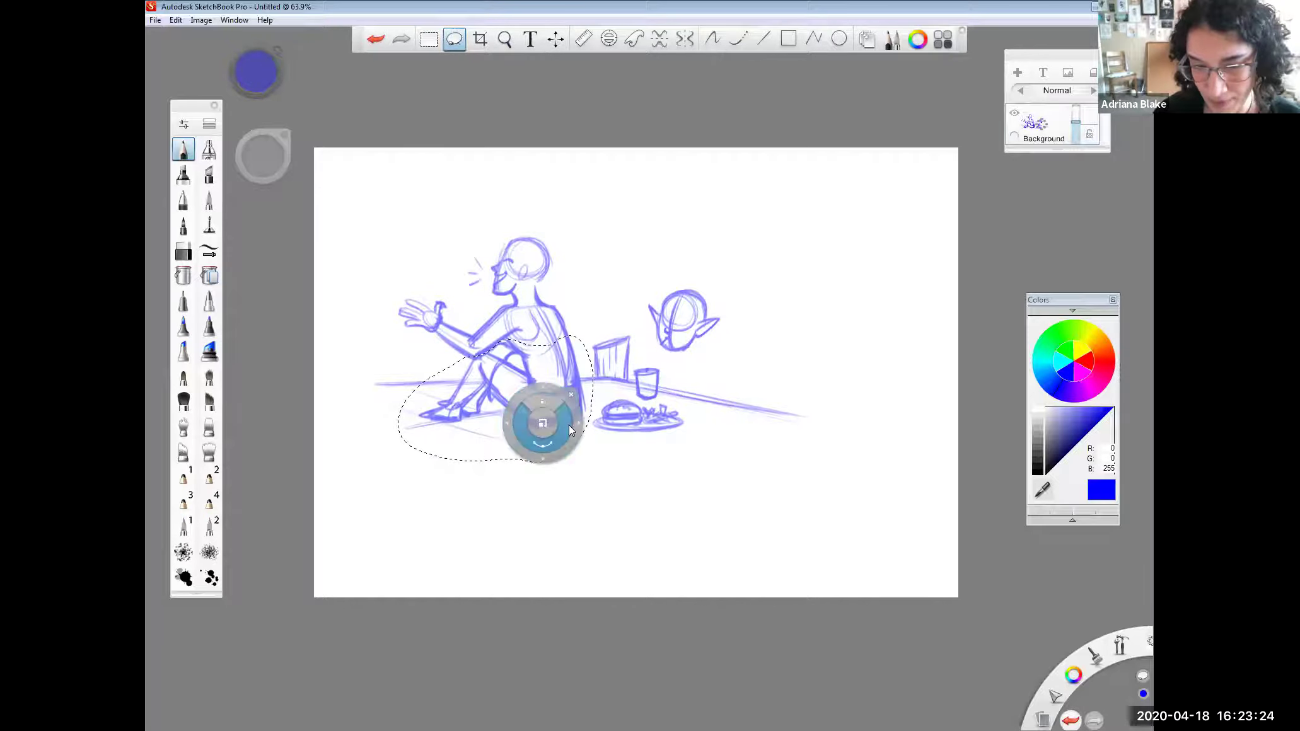
{"action": "mouse_move", "coordinate": [583, 436]}
{"action": "left_mouse_down"}
{"action": "mouse_move", "coordinate": [535, 410]}
{"action": "mouse_move", "coordinate": [529, 364]}
{"action": "mouse_move", "coordinate": [483, 347]}
{"action": "mouse_move", "coordinate": [431, 382]}
{"action": "mouse_move", "coordinate": [439, 445]}
{"action": "left_mouse_up"}
{"action": "key", "text": "ctrl+d"}
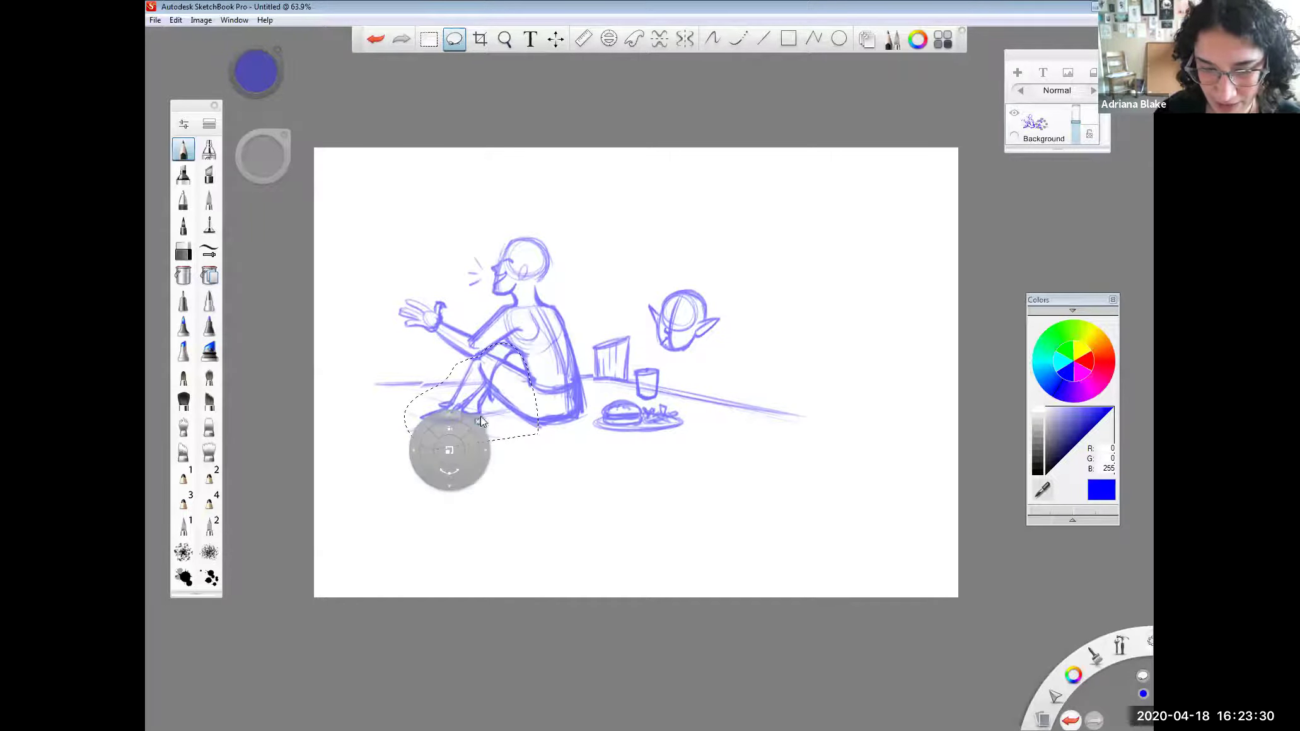
{"action": "left_click", "coordinate": [553, 296]}
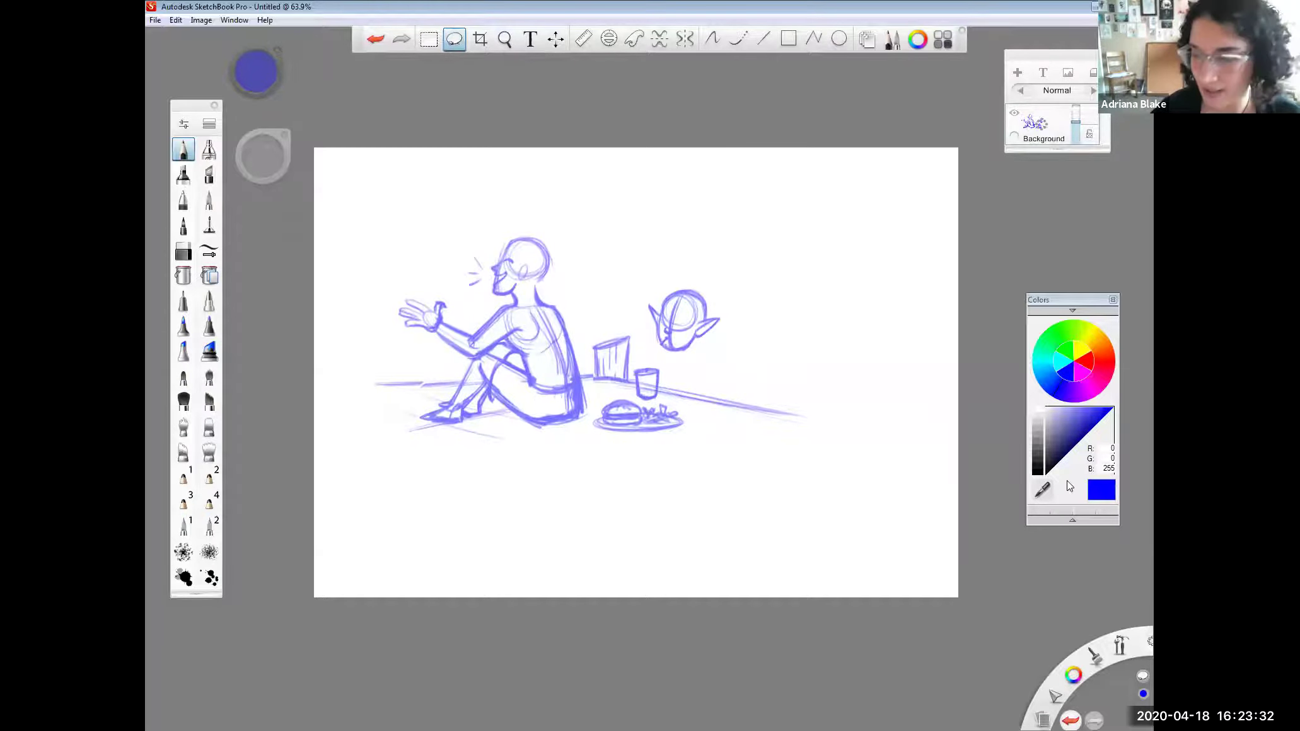
{"action": "left_click_drag", "start_coordinate": [1070, 674], "coordinate": [1043, 701]}
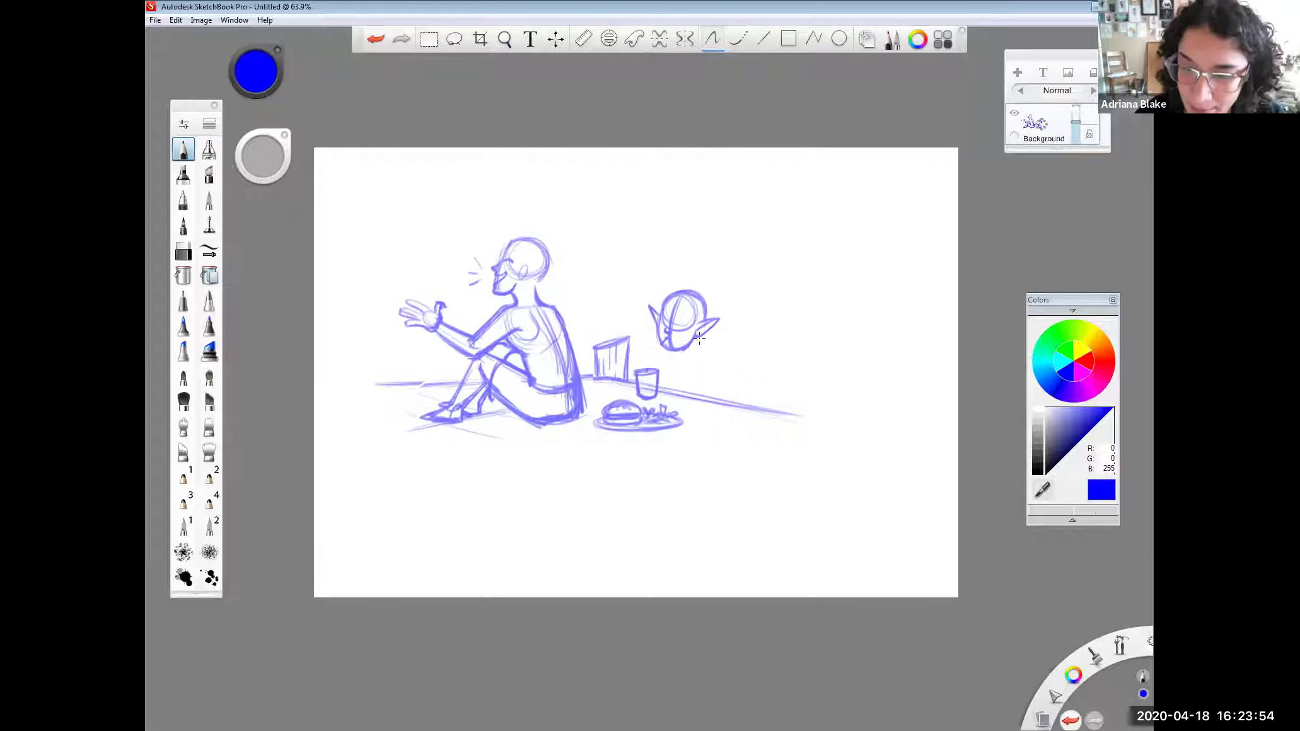
Step: Draw the pointed-eared figure's neck and the arm beside the glass
{"action": "left_click_drag", "start_coordinate": [681, 350], "coordinate": [683, 360]}
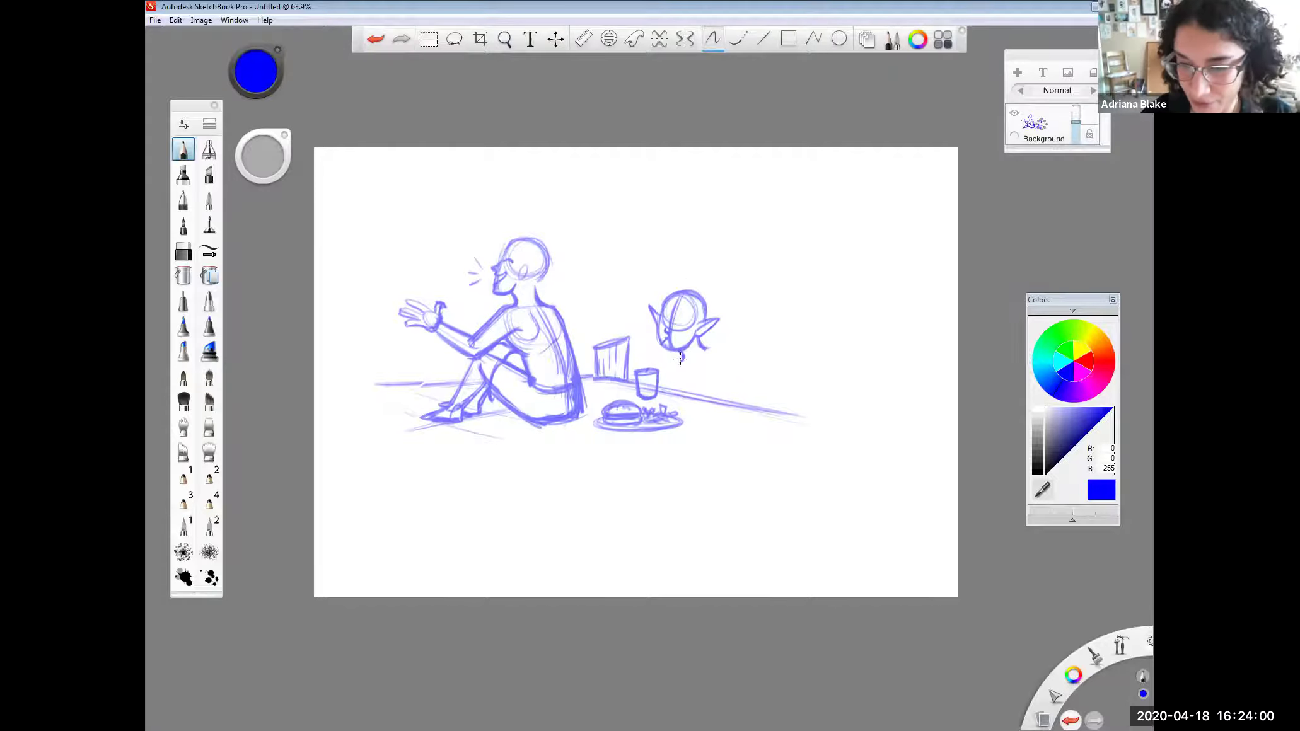
{"action": "mouse_move", "coordinate": [680, 356]}
{"action": "left_mouse_down"}
{"action": "mouse_move", "coordinate": [659, 392]}
{"action": "mouse_move", "coordinate": [684, 391]}
{"action": "mouse_move", "coordinate": [666, 381]}
{"action": "left_mouse_up"}
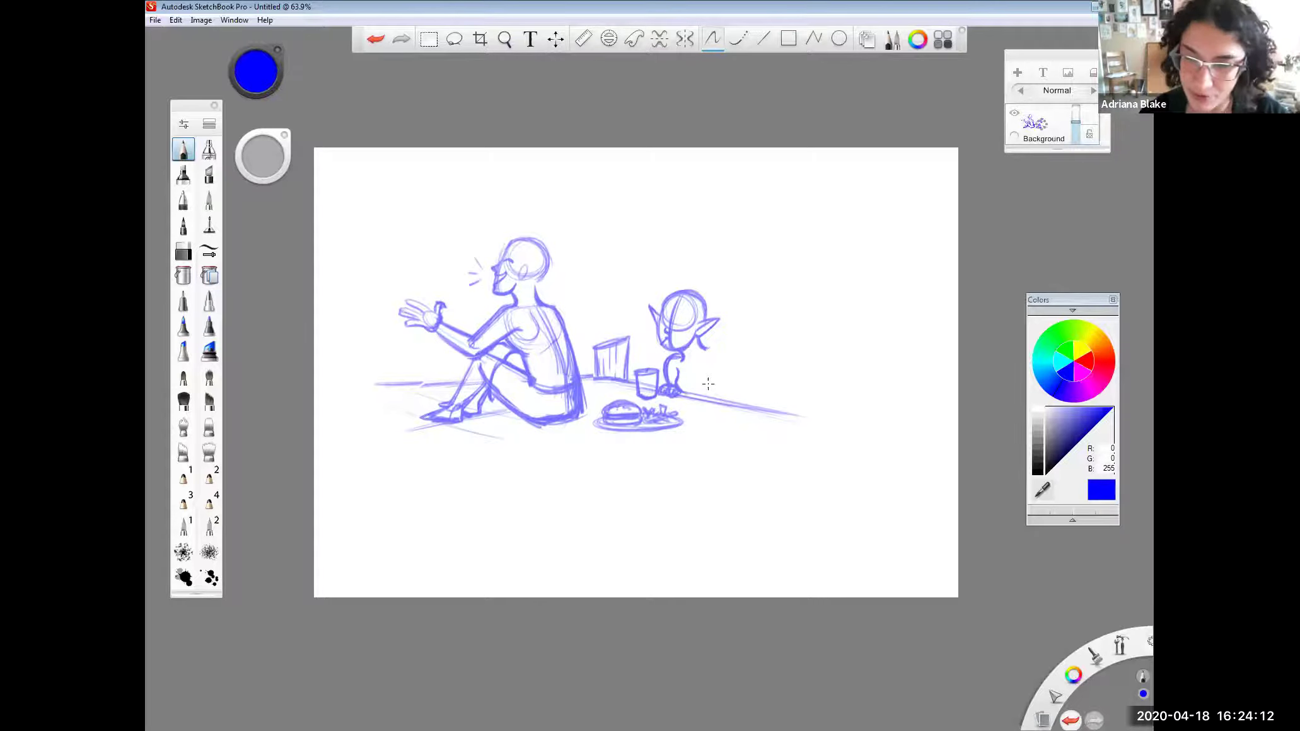
Step: Lasso the plate with the burger and fries, move it slightly down, deselect it and return to the pencil
{"action": "left_click", "coordinate": [453, 39]}
{"action": "mouse_move", "coordinate": [650, 396]}
{"action": "left_mouse_down"}
{"action": "mouse_move", "coordinate": [583, 419]}
{"action": "mouse_move", "coordinate": [654, 438]}
{"action": "mouse_move", "coordinate": [679, 464]}
{"action": "left_mouse_up"}
{"action": "left_click", "coordinate": [679, 465]}
{"action": "mouse_move", "coordinate": [698, 417]}
{"action": "left_mouse_down"}
{"action": "mouse_move", "coordinate": [631, 400]}
{"action": "mouse_move", "coordinate": [585, 424]}
{"action": "mouse_move", "coordinate": [678, 460]}
{"action": "left_mouse_up"}
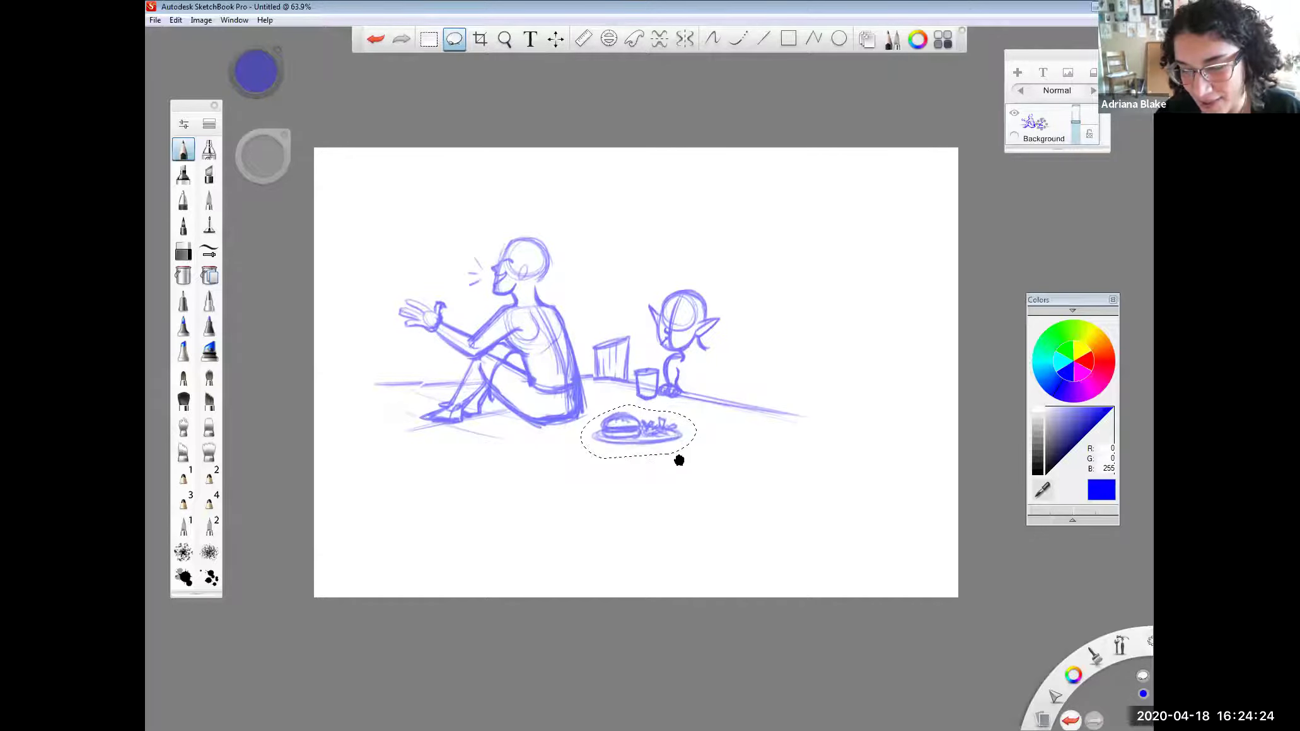
{"action": "left_click", "coordinate": [682, 445]}
{"action": "left_click_drag", "start_coordinate": [1071, 672], "coordinate": [1047, 697]}
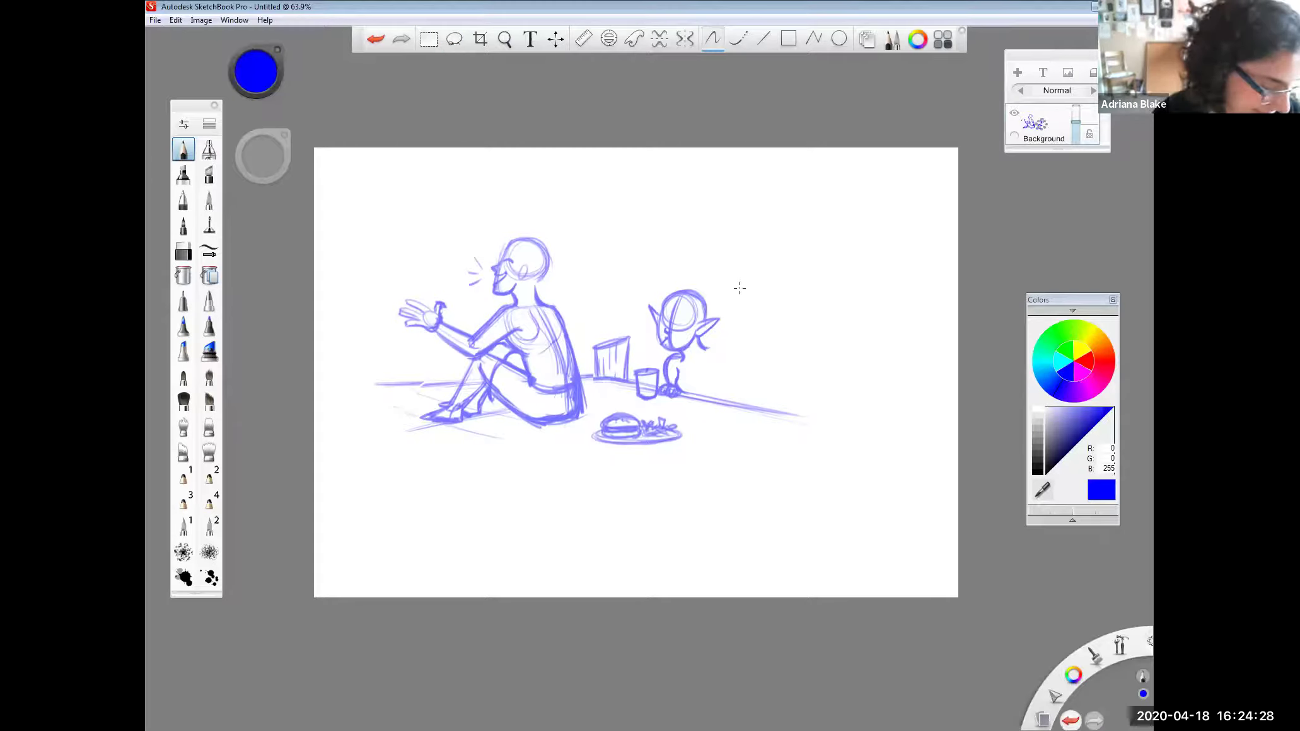
Step: Erase the edge line beneath the pointed-eared figure, then draw its shoulder and a hand reaching over the fries
{"action": "left_click_drag", "start_coordinate": [671, 399], "coordinate": [728, 404]}
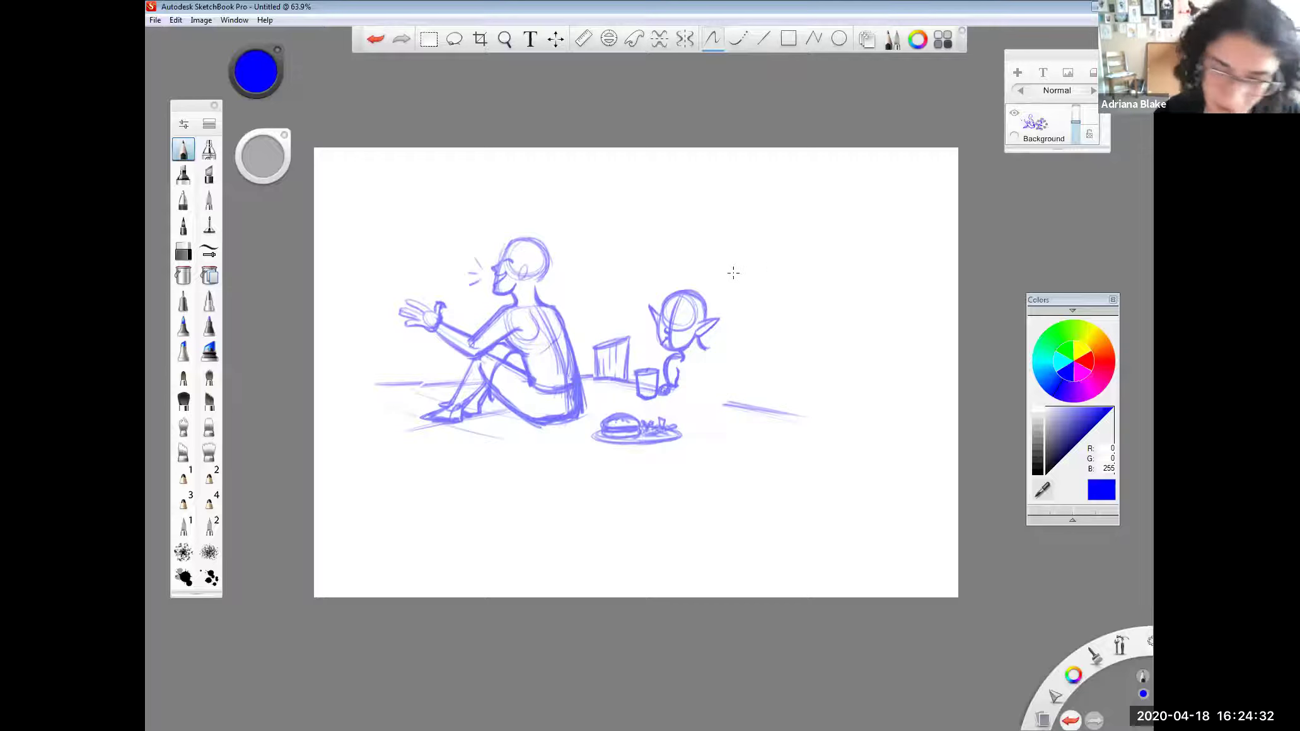
{"action": "left_click_drag", "start_coordinate": [703, 344], "coordinate": [735, 367]}
{"action": "mouse_move", "coordinate": [660, 404]}
{"action": "left_mouse_down"}
{"action": "mouse_move", "coordinate": [642, 413]}
{"action": "mouse_move", "coordinate": [683, 416]}
{"action": "mouse_move", "coordinate": [681, 402]}
{"action": "left_mouse_up"}
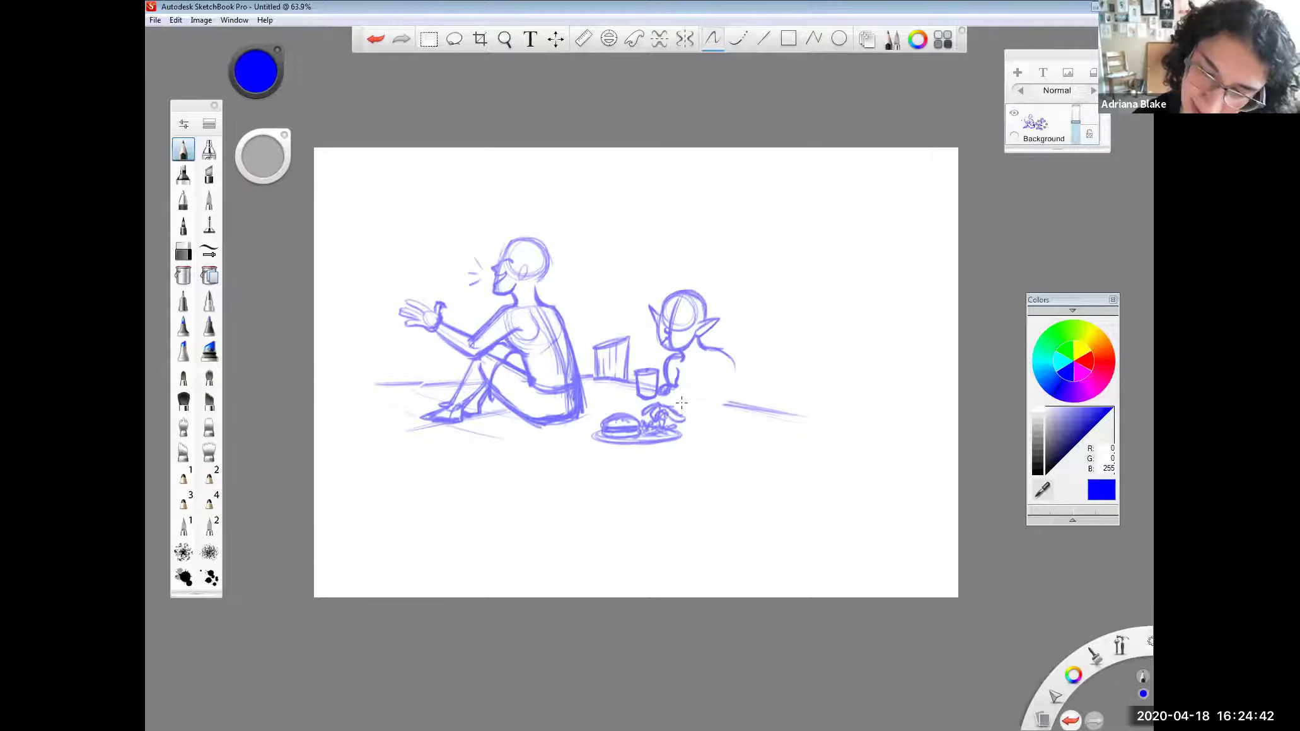
Step: Draw the pointed-eared figure's bent arm from the shoulder to the elbow and join the forearm to the hand over the plate
{"action": "left_click_drag", "start_coordinate": [730, 360], "coordinate": [727, 412]}
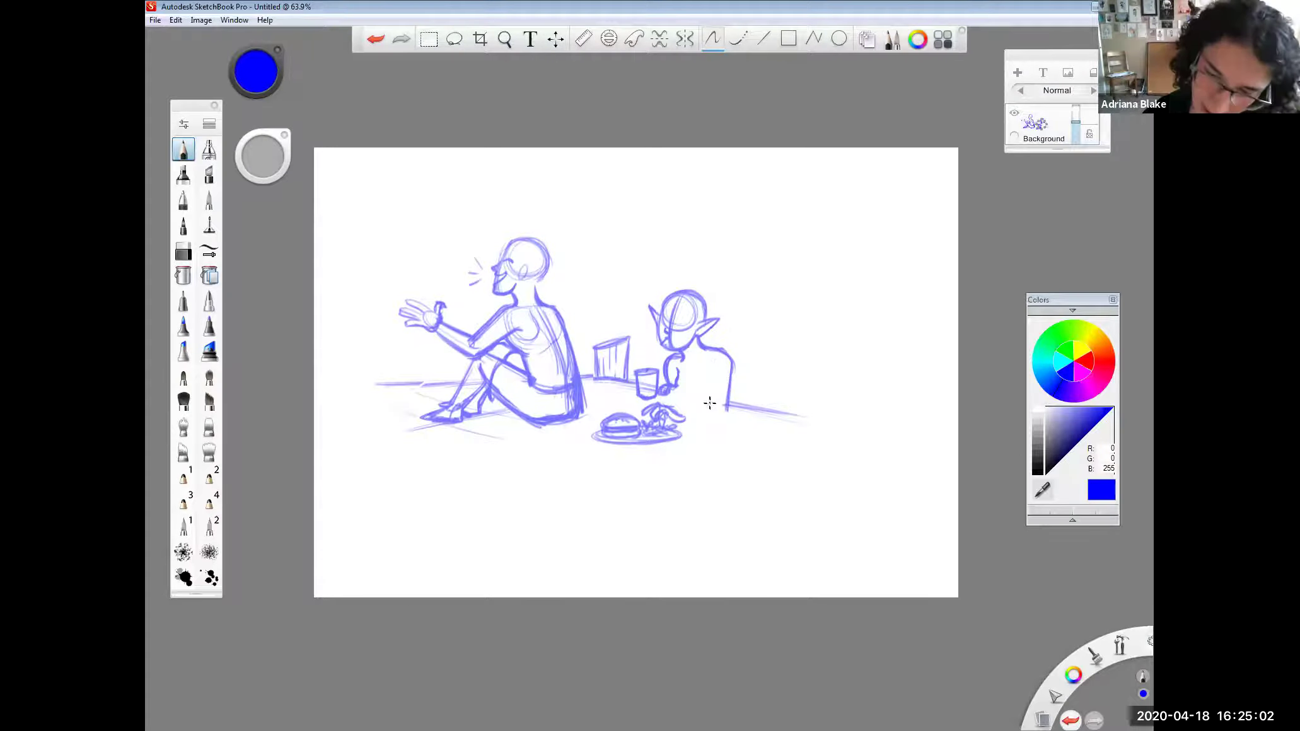
{"action": "key", "text": "ctrl+z"}
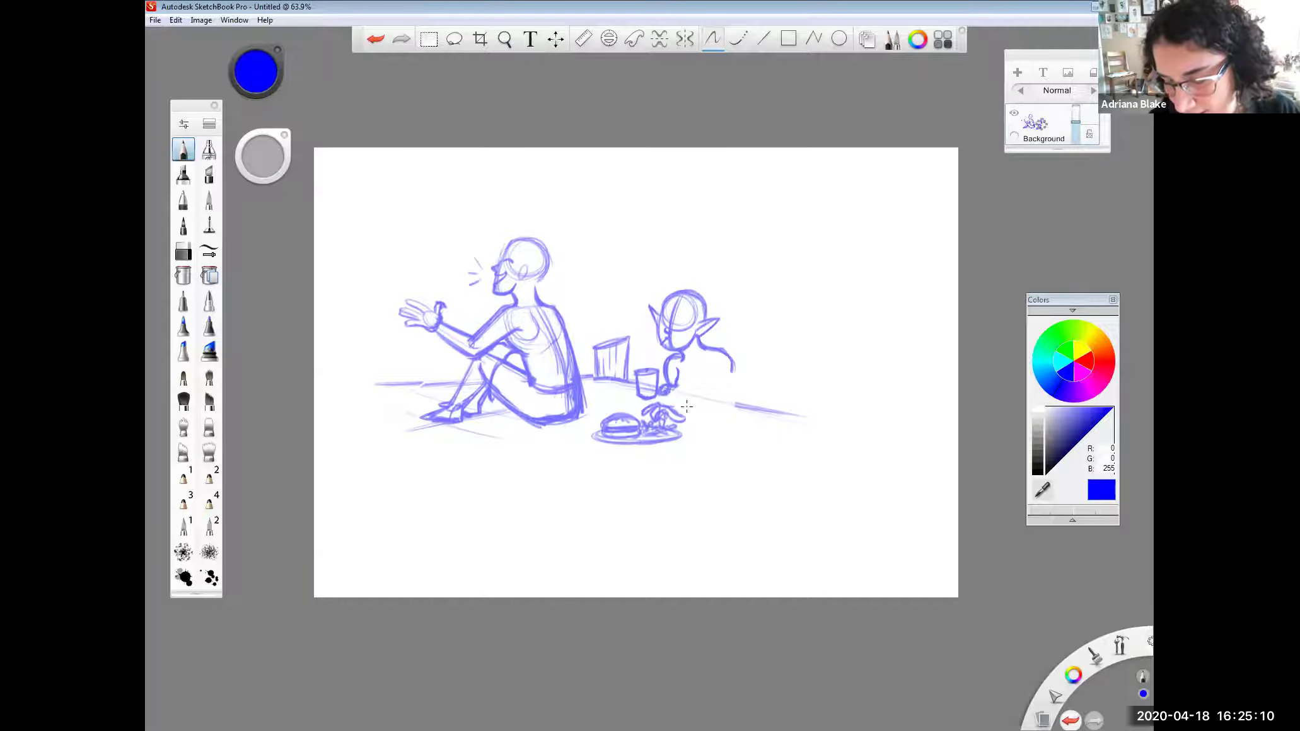
{"action": "left_click_drag", "start_coordinate": [733, 367], "coordinate": [716, 418]}
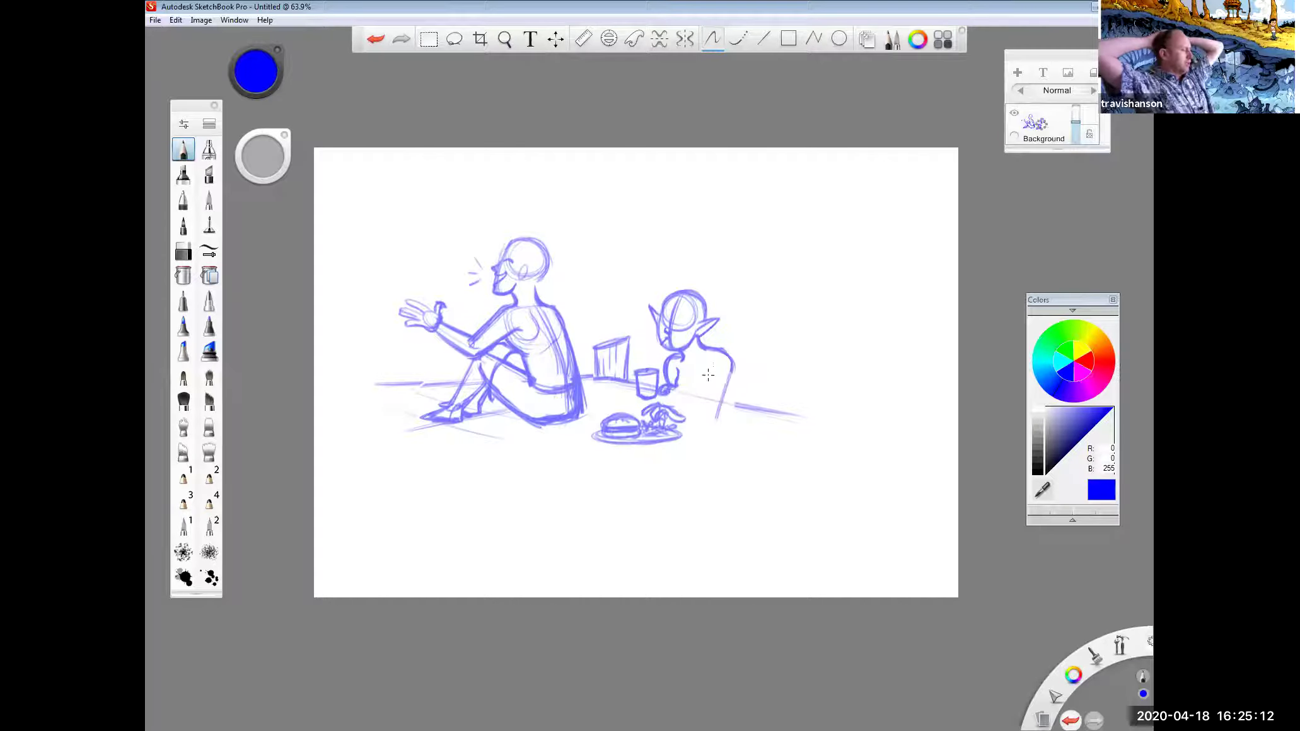
{"action": "mouse_move", "coordinate": [715, 364]}
{"action": "left_mouse_down"}
{"action": "mouse_move", "coordinate": [703, 417]}
{"action": "mouse_move", "coordinate": [688, 411]}
{"action": "mouse_move", "coordinate": [712, 407]}
{"action": "mouse_move", "coordinate": [678, 409]}
{"action": "mouse_move", "coordinate": [718, 418]}
{"action": "left_mouse_up"}
{"action": "mouse_move", "coordinate": [732, 370]}
{"action": "left_mouse_down"}
{"action": "mouse_move", "coordinate": [717, 417]}
{"action": "mouse_move", "coordinate": [702, 410]}
{"action": "left_mouse_up"}
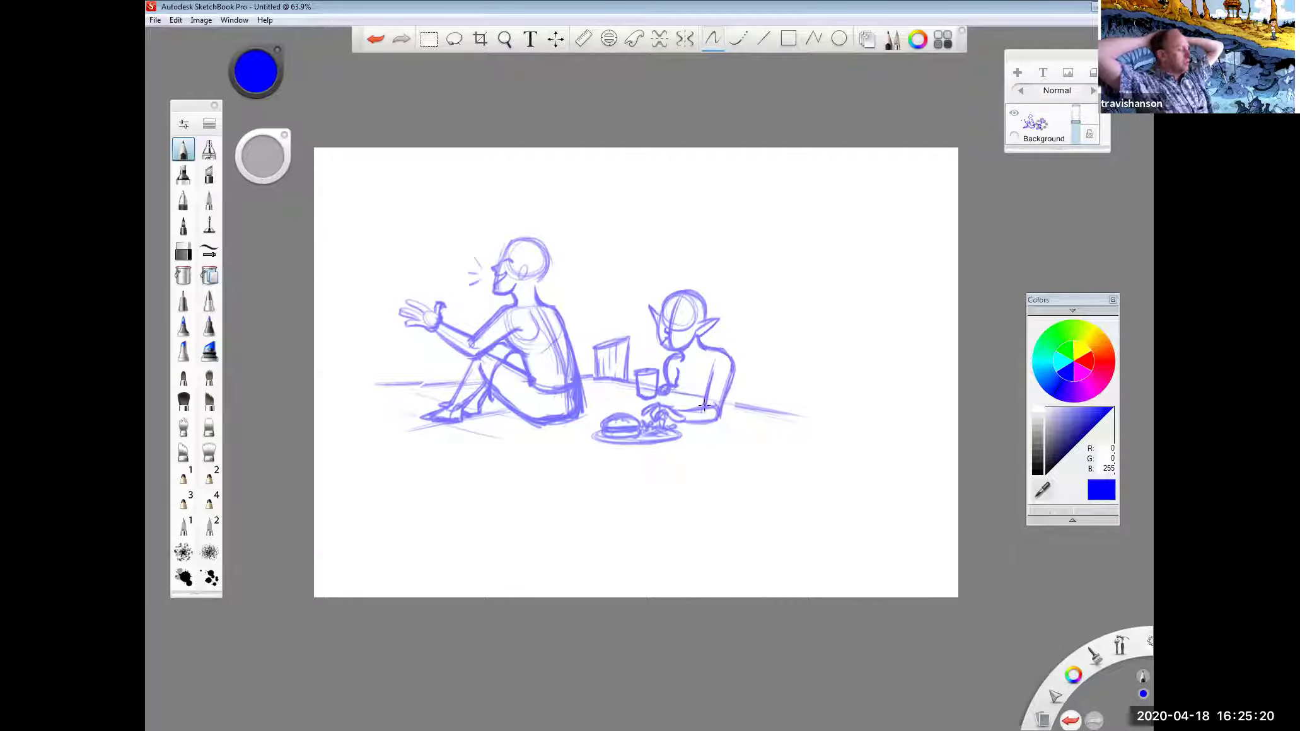
Step: Redraw and extend the long edge line past the pointed-eared figure and draw the figure's back down to it
{"action": "left_click_drag", "start_coordinate": [851, 422], "coordinate": [704, 400]}
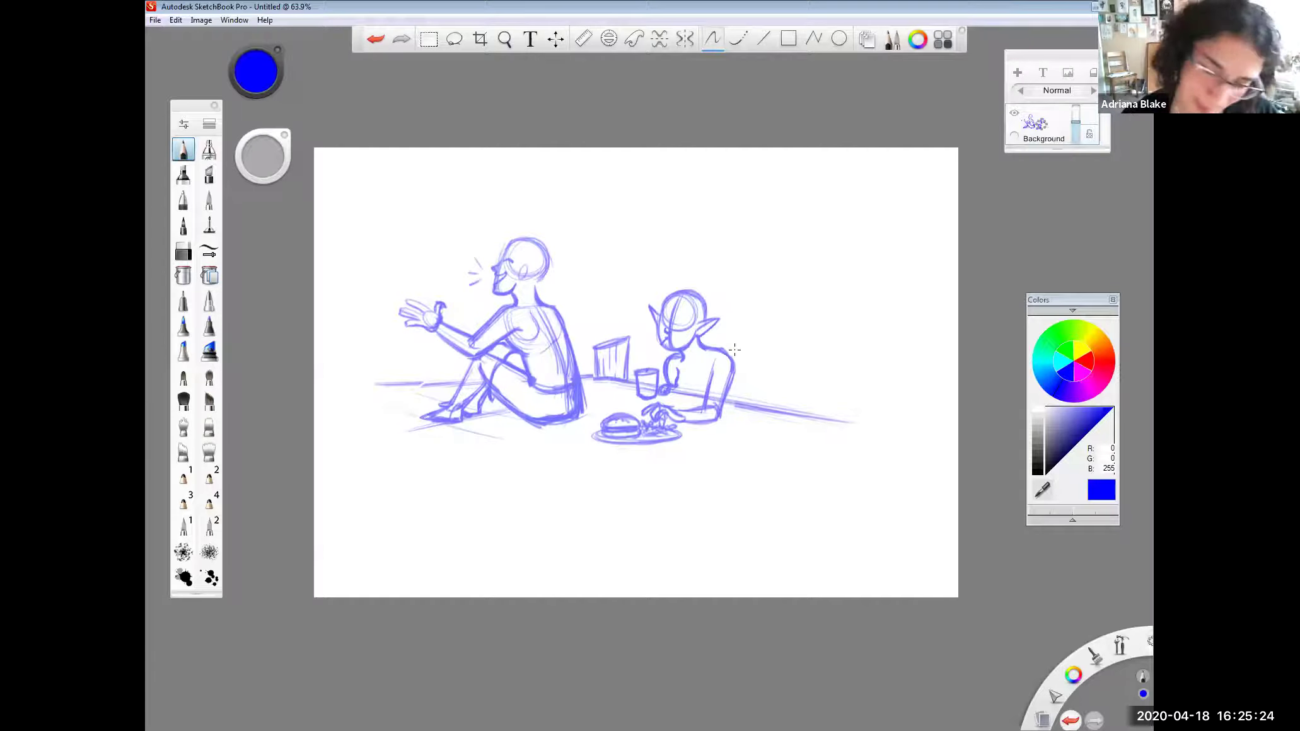
{"action": "left_click_drag", "start_coordinate": [735, 369], "coordinate": [748, 404]}
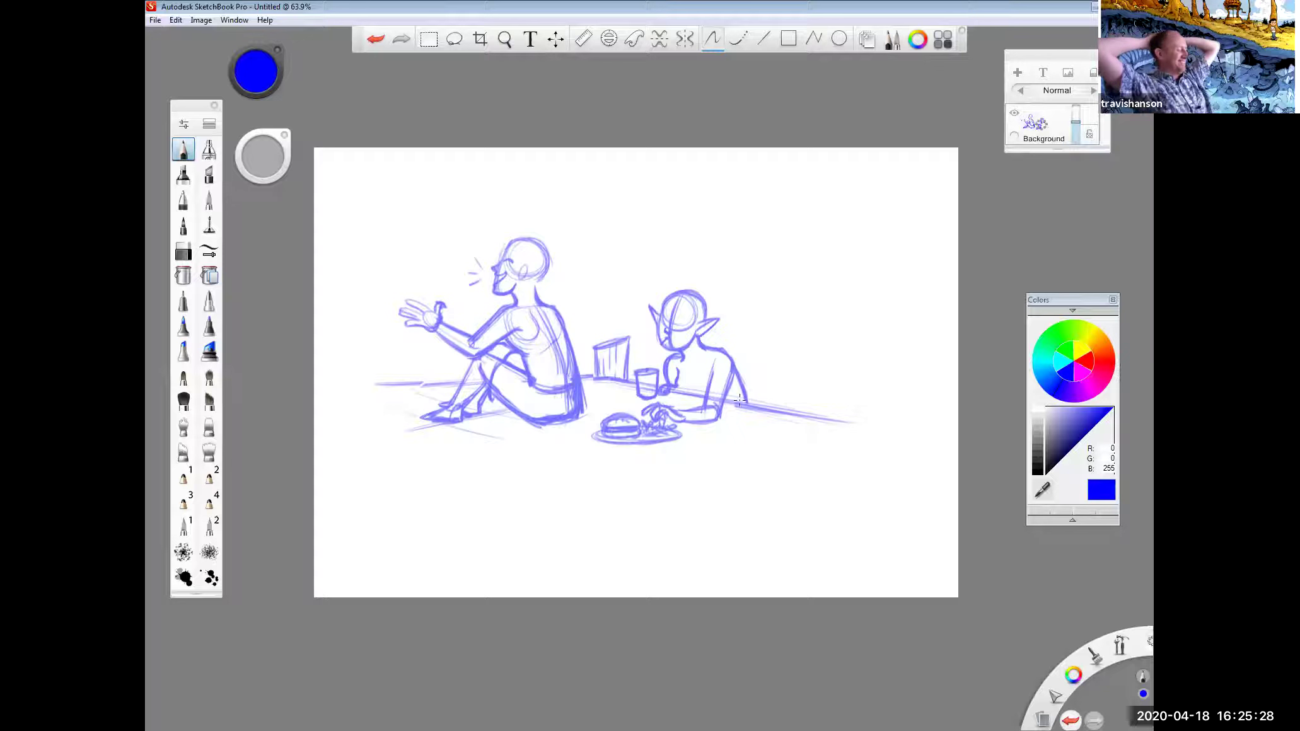
Step: Draw a curved tail with a broad crescent fin rising from the edge line behind the leaning figure
{"action": "left_click_drag", "start_coordinate": [773, 402], "coordinate": [817, 307]}
{"action": "left_click_drag", "start_coordinate": [769, 405], "coordinate": [811, 371]}
{"action": "mouse_move", "coordinate": [823, 321]}
{"action": "left_mouse_down"}
{"action": "mouse_move", "coordinate": [789, 372]}
{"action": "mouse_move", "coordinate": [823, 318]}
{"action": "left_mouse_up"}
{"action": "left_click_drag", "start_coordinate": [829, 315], "coordinate": [811, 409]}
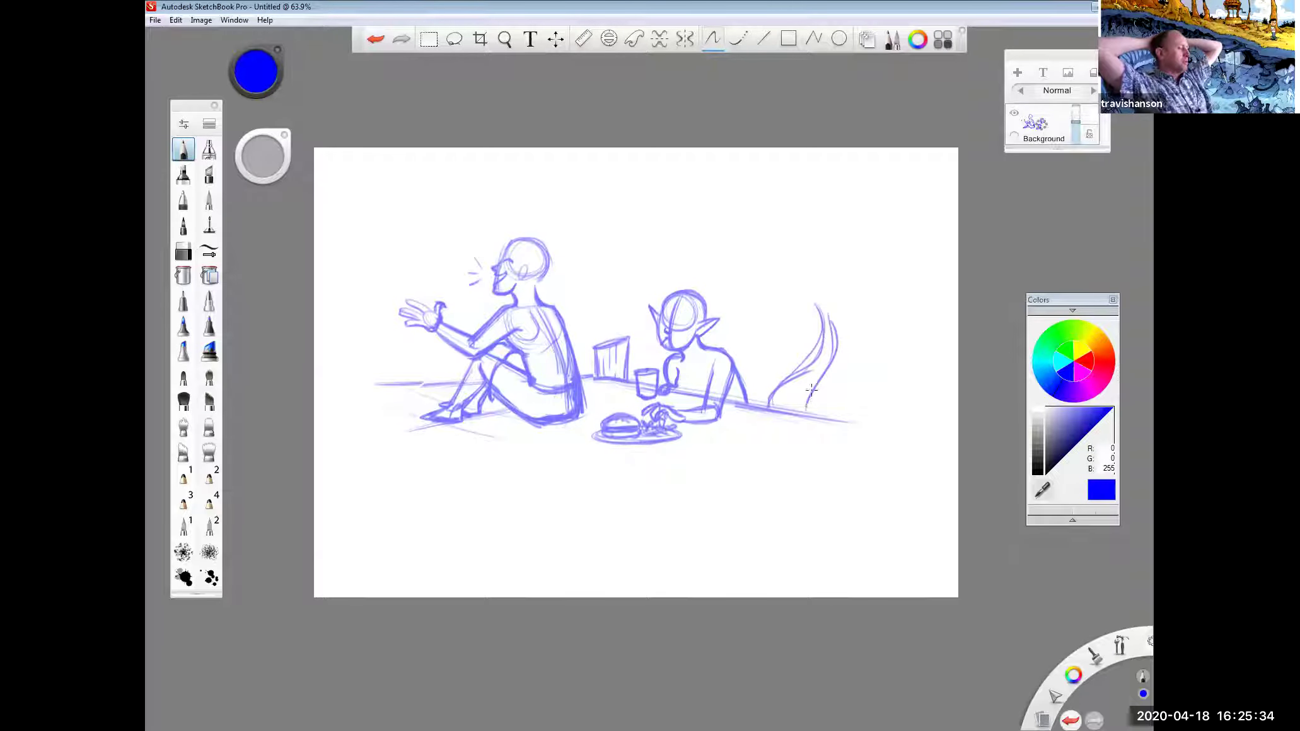
{"action": "mouse_move", "coordinate": [781, 282]}
{"action": "left_mouse_down"}
{"action": "mouse_move", "coordinate": [822, 334]}
{"action": "mouse_move", "coordinate": [834, 328]}
{"action": "mouse_move", "coordinate": [842, 372]}
{"action": "mouse_move", "coordinate": [791, 305]}
{"action": "mouse_move", "coordinate": [817, 364]}
{"action": "mouse_move", "coordinate": [831, 296]}
{"action": "left_mouse_up"}
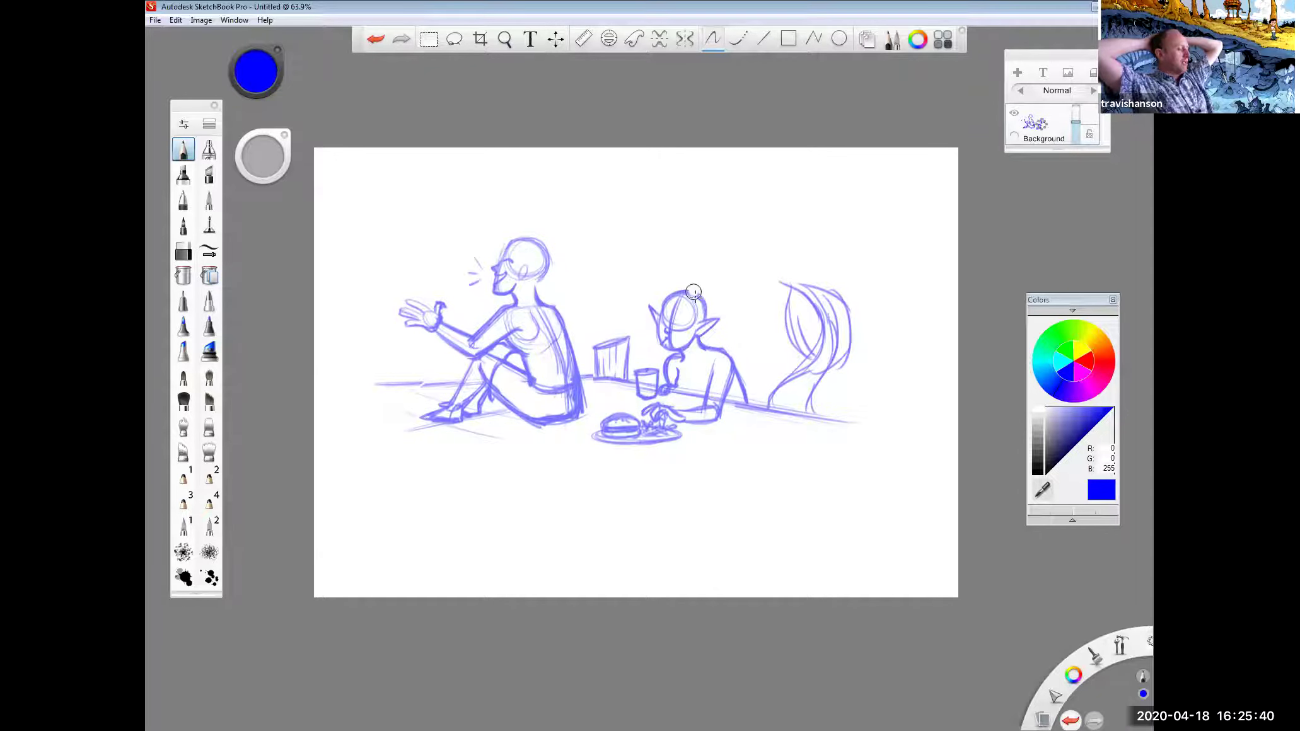
Step: Erase the pointed-eared head and redraw it as an upright oval with guidelines, eyes, nose and mouth
{"action": "mouse_move", "coordinate": [667, 315]}
{"action": "left_mouse_down"}
{"action": "mouse_move", "coordinate": [688, 340]}
{"action": "mouse_move", "coordinate": [708, 303]}
{"action": "mouse_move", "coordinate": [701, 315]}
{"action": "mouse_move", "coordinate": [665, 313]}
{"action": "left_mouse_up"}
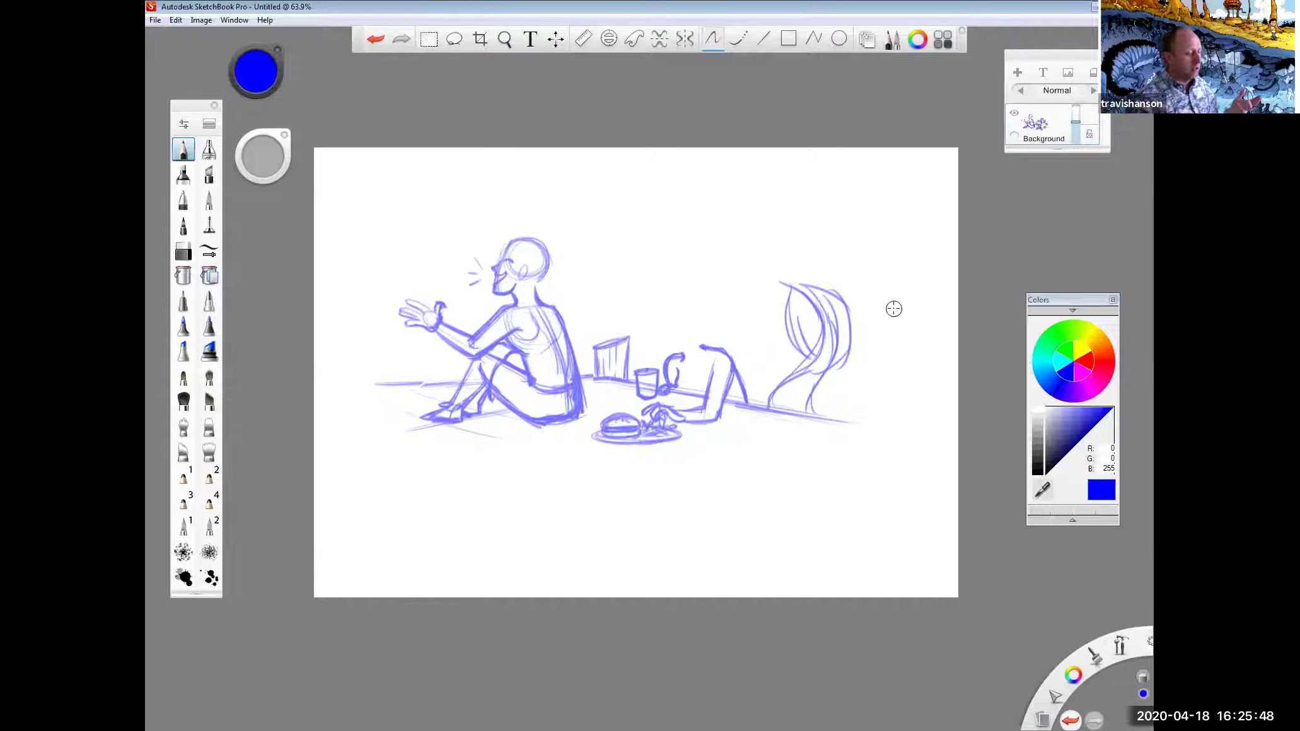
{"action": "mouse_move", "coordinate": [680, 307]}
{"action": "left_mouse_down"}
{"action": "mouse_move", "coordinate": [682, 340]}
{"action": "mouse_move", "coordinate": [676, 300]}
{"action": "mouse_move", "coordinate": [705, 310]}
{"action": "mouse_move", "coordinate": [694, 292]}
{"action": "mouse_move", "coordinate": [669, 298]}
{"action": "mouse_move", "coordinate": [663, 326]}
{"action": "mouse_move", "coordinate": [682, 296]}
{"action": "mouse_move", "coordinate": [682, 348]}
{"action": "left_mouse_up"}
{"action": "mouse_move", "coordinate": [672, 296]}
{"action": "left_mouse_down"}
{"action": "mouse_move", "coordinate": [662, 333]}
{"action": "mouse_move", "coordinate": [673, 348]}
{"action": "mouse_move", "coordinate": [702, 335]}
{"action": "mouse_move", "coordinate": [683, 348]}
{"action": "mouse_move", "coordinate": [699, 322]}
{"action": "mouse_move", "coordinate": [682, 336]}
{"action": "left_mouse_up"}
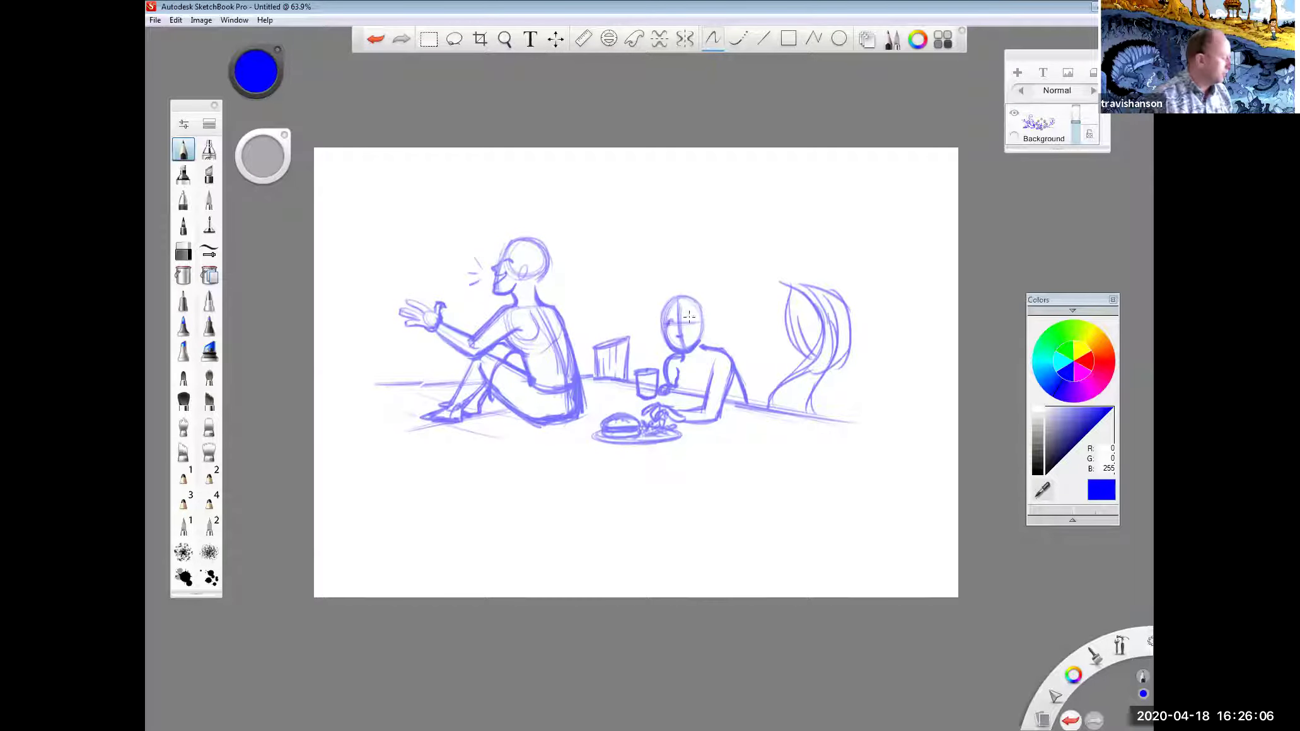
{"action": "left_click_drag", "start_coordinate": [674, 341], "coordinate": [679, 343]}
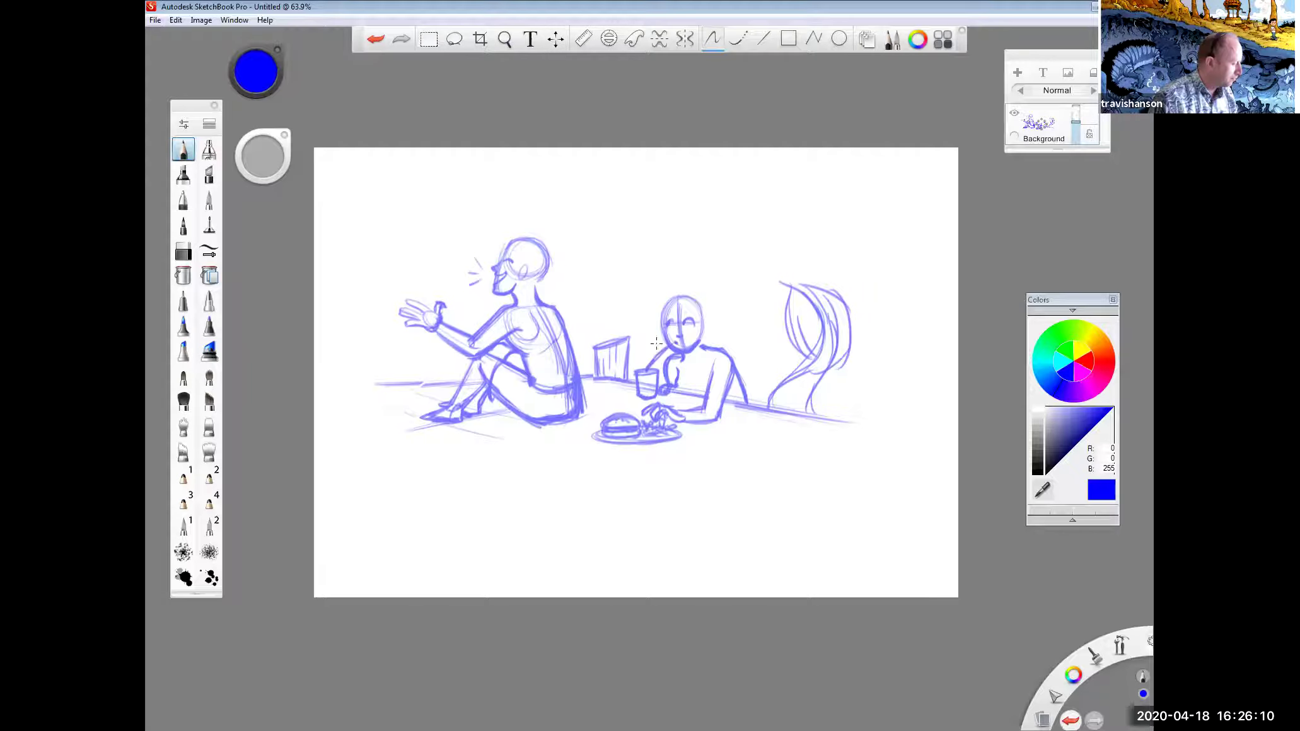
Step: Draw wavy, shoulder-length hair around both sides and the top of the leaning figure's new head
{"action": "mouse_move", "coordinate": [669, 309]}
{"action": "left_mouse_down"}
{"action": "mouse_move", "coordinate": [655, 357]}
{"action": "mouse_move", "coordinate": [684, 298]}
{"action": "mouse_move", "coordinate": [709, 328]}
{"action": "left_mouse_up"}
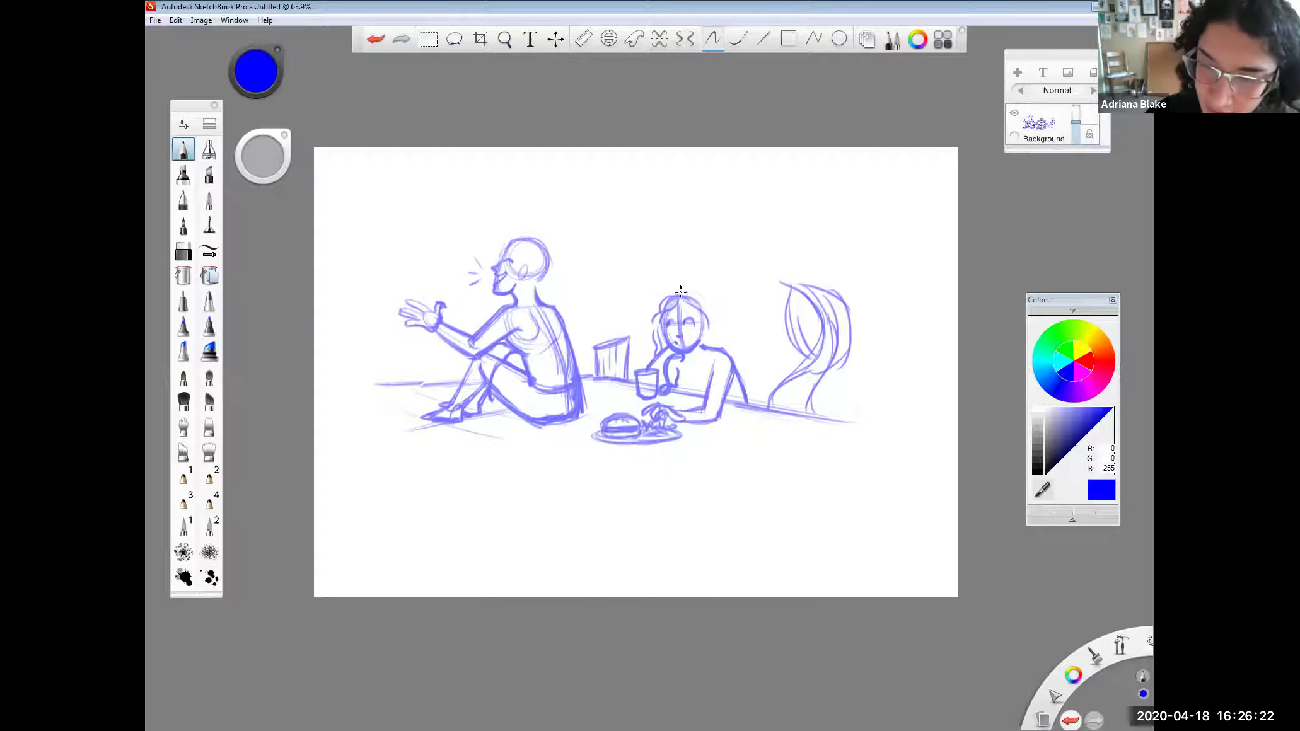
{"action": "mouse_move", "coordinate": [699, 296]}
{"action": "left_mouse_down"}
{"action": "mouse_move", "coordinate": [716, 338]}
{"action": "mouse_move", "coordinate": [702, 340]}
{"action": "mouse_move", "coordinate": [718, 365]}
{"action": "left_mouse_up"}
{"action": "left_click_drag", "start_coordinate": [707, 350], "coordinate": [723, 360]}
{"action": "mouse_move", "coordinate": [682, 286]}
{"action": "left_mouse_down"}
{"action": "mouse_move", "coordinate": [715, 301]}
{"action": "mouse_move", "coordinate": [728, 348]}
{"action": "left_mouse_up"}
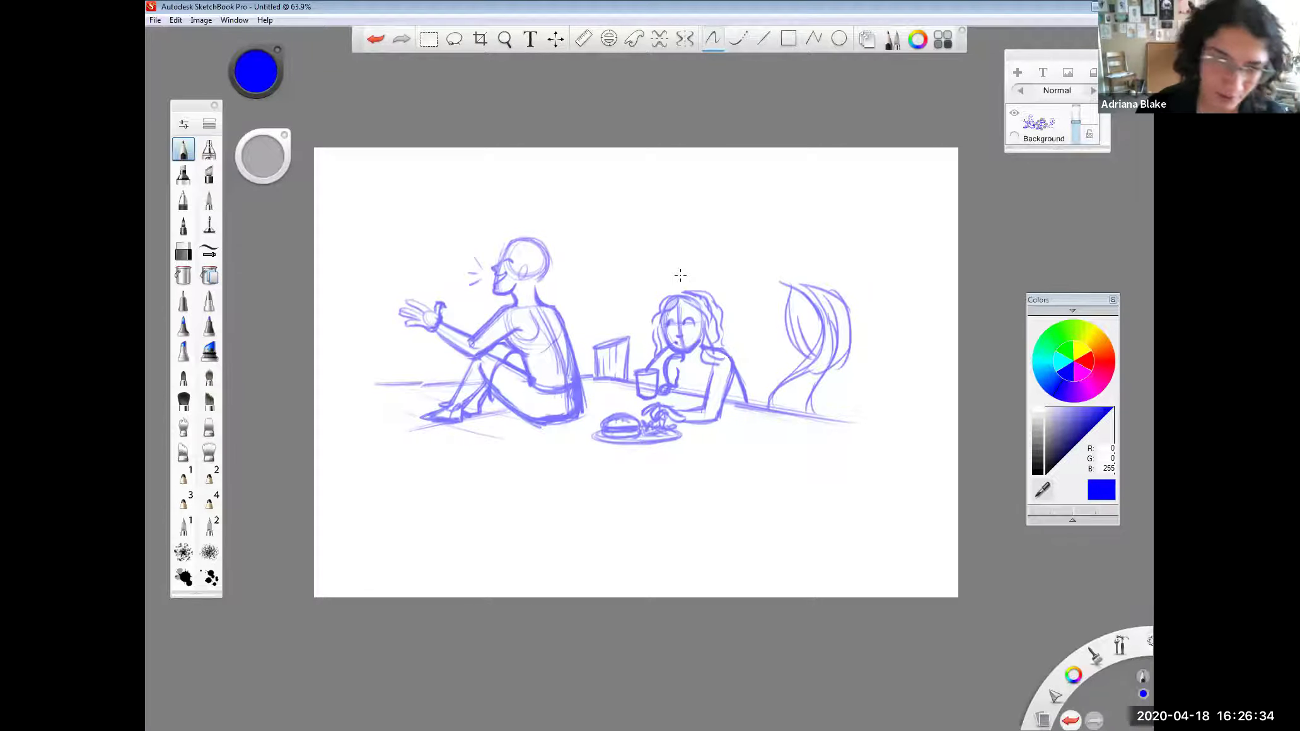
Step: Reinforce the outline of the seated figure's outstretched hand
{"action": "mouse_move", "coordinate": [408, 300]}
{"action": "left_mouse_down"}
{"action": "mouse_move", "coordinate": [431, 309]}
{"action": "mouse_move", "coordinate": [422, 327]}
{"action": "left_mouse_up"}
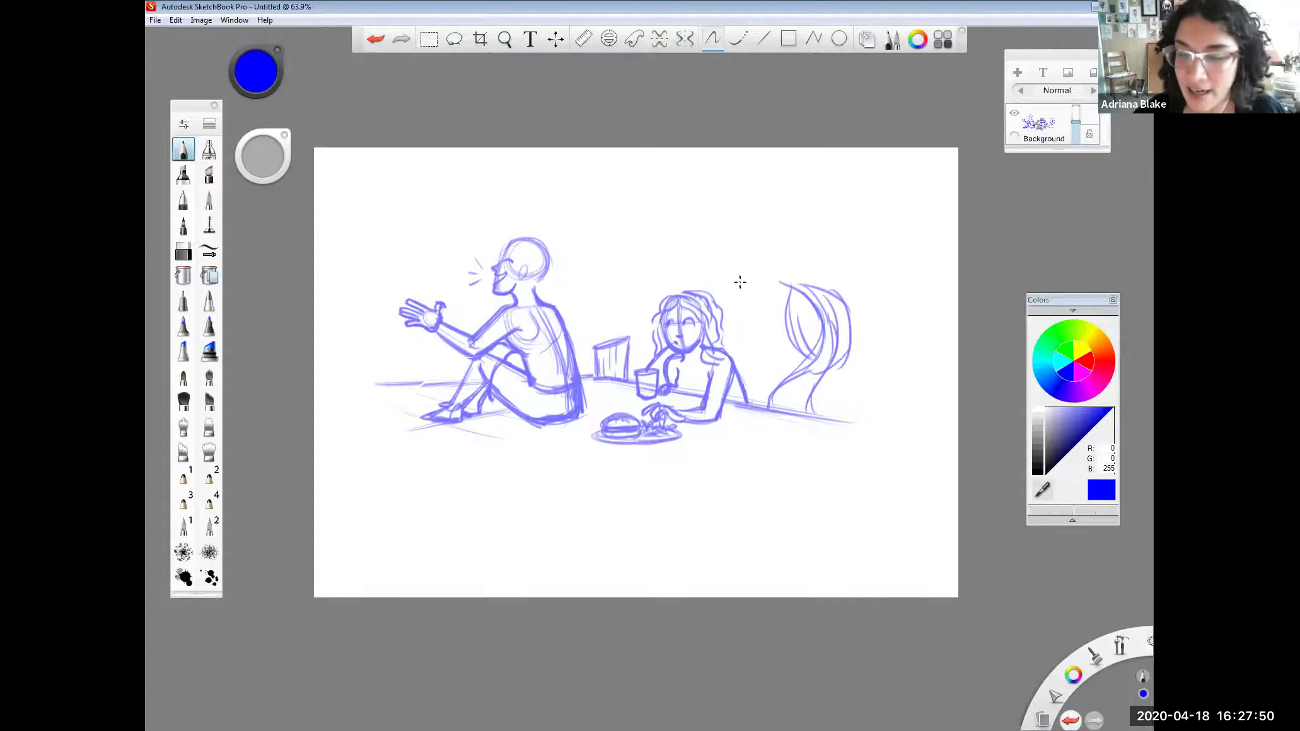
Step: Draw a strapless top line across the leaning figure's chest and lengthen the wavy hair over the shoulder
{"action": "left_click_drag", "start_coordinate": [679, 380], "coordinate": [706, 392]}
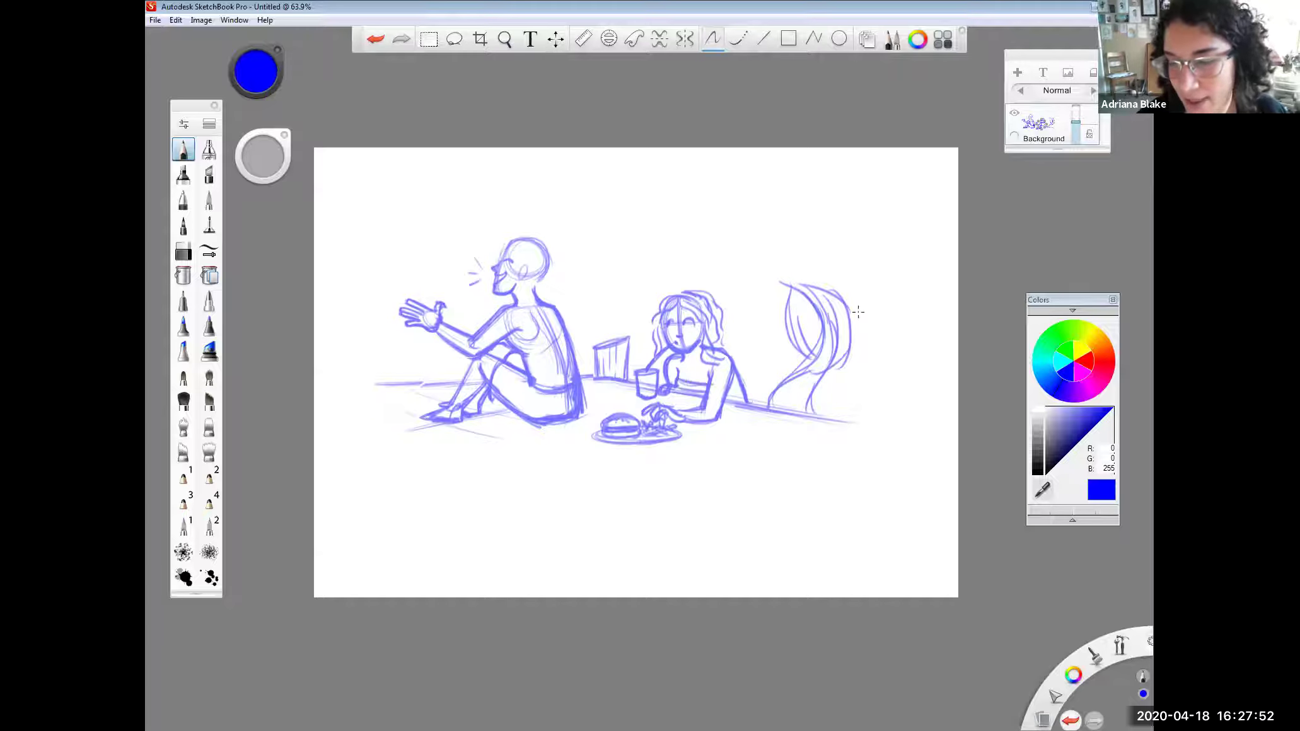
{"action": "left_click_drag", "start_coordinate": [719, 315], "coordinate": [737, 362]}
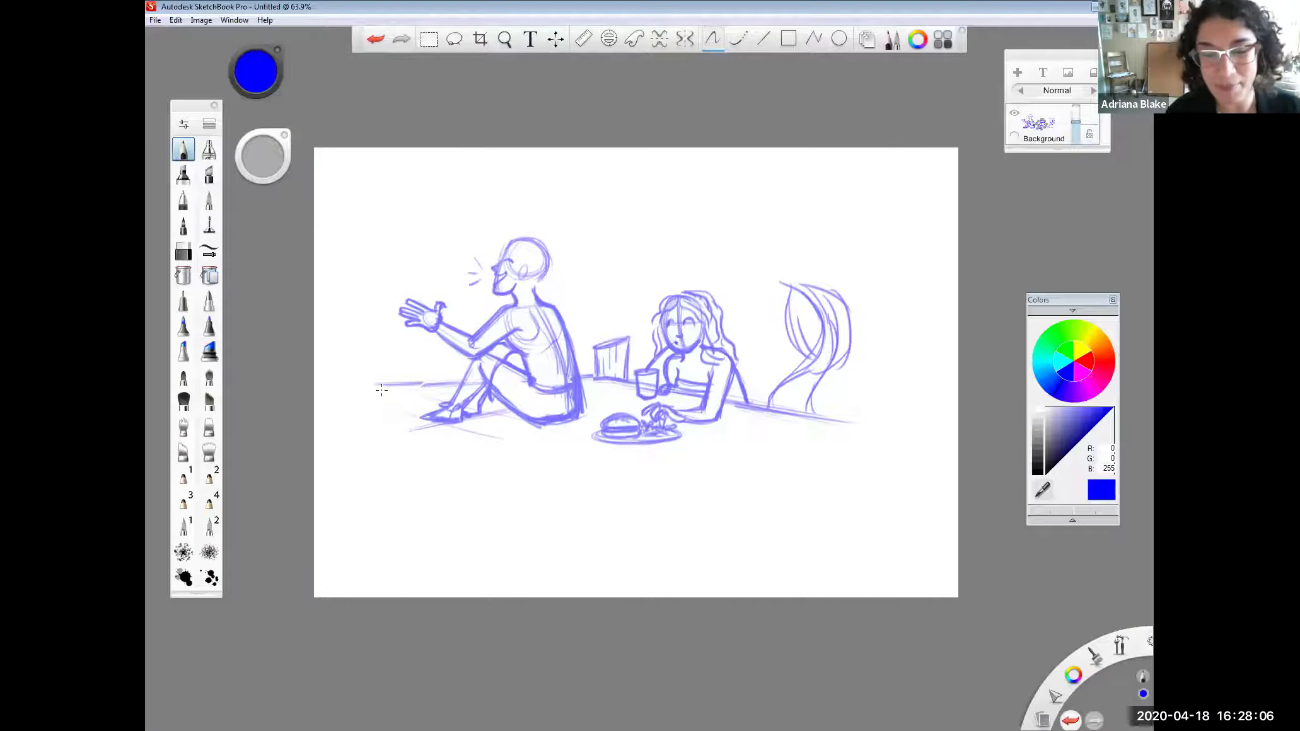
Step: Reinforce the far edge line beyond the seated figure's feet and darken both sides of the tail's narrow stem
{"action": "left_click_drag", "start_coordinate": [441, 383], "coordinate": [372, 387]}
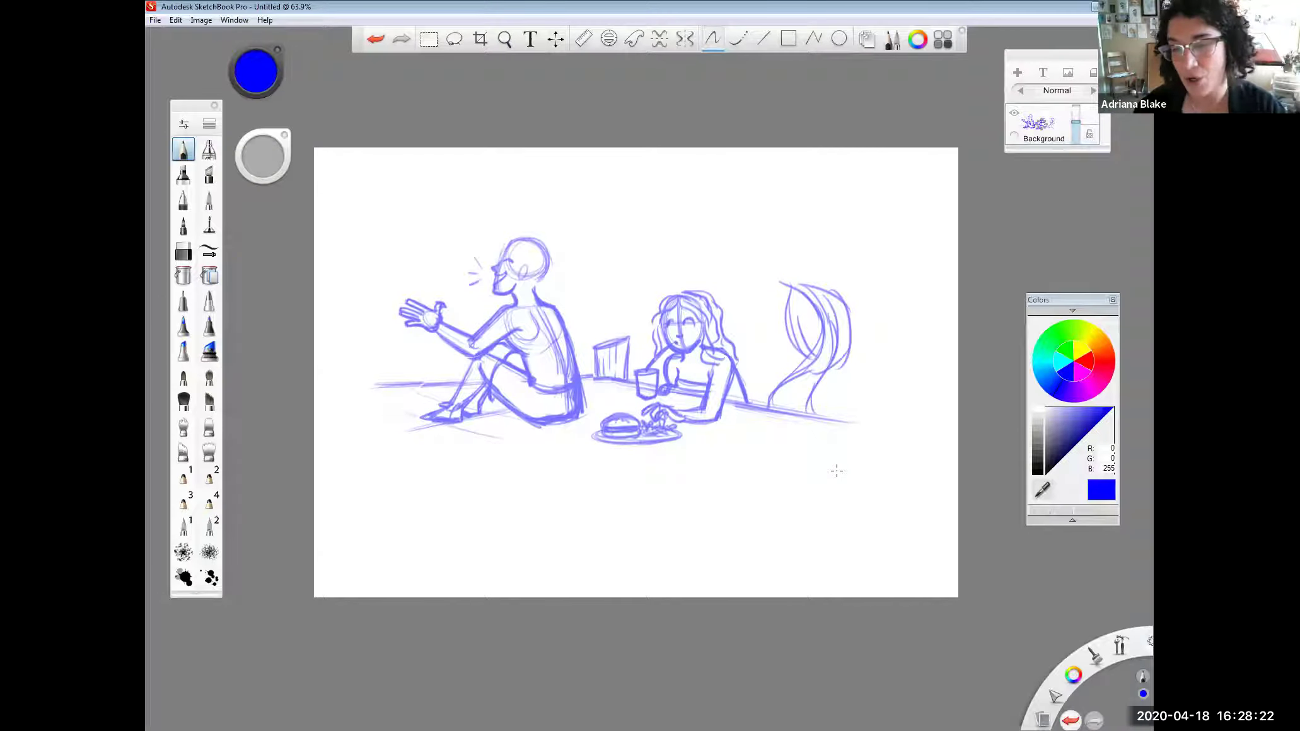
{"action": "mouse_move", "coordinate": [821, 314]}
{"action": "left_mouse_down"}
{"action": "mouse_move", "coordinate": [814, 361]}
{"action": "mouse_move", "coordinate": [829, 364]}
{"action": "mouse_move", "coordinate": [812, 411]}
{"action": "left_mouse_up"}
{"action": "left_click_drag", "start_coordinate": [824, 337], "coordinate": [769, 407]}
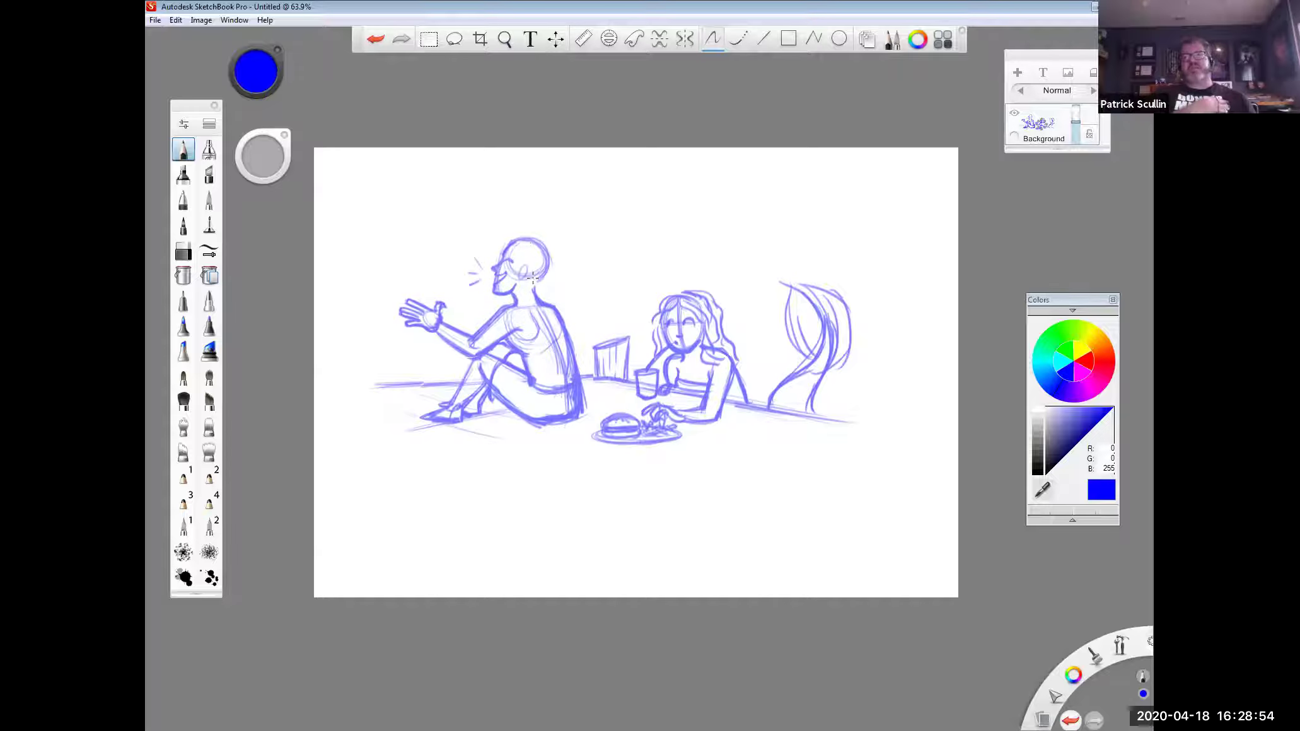
Step: Draw short spiky hair on the seated figure, and extend the leaning figure's hair down over the back line
{"action": "mouse_move", "coordinate": [520, 238]}
{"action": "left_mouse_down"}
{"action": "mouse_move", "coordinate": [502, 242]}
{"action": "mouse_move", "coordinate": [533, 229]}
{"action": "mouse_move", "coordinate": [553, 264]}
{"action": "mouse_move", "coordinate": [540, 282]}
{"action": "left_mouse_up"}
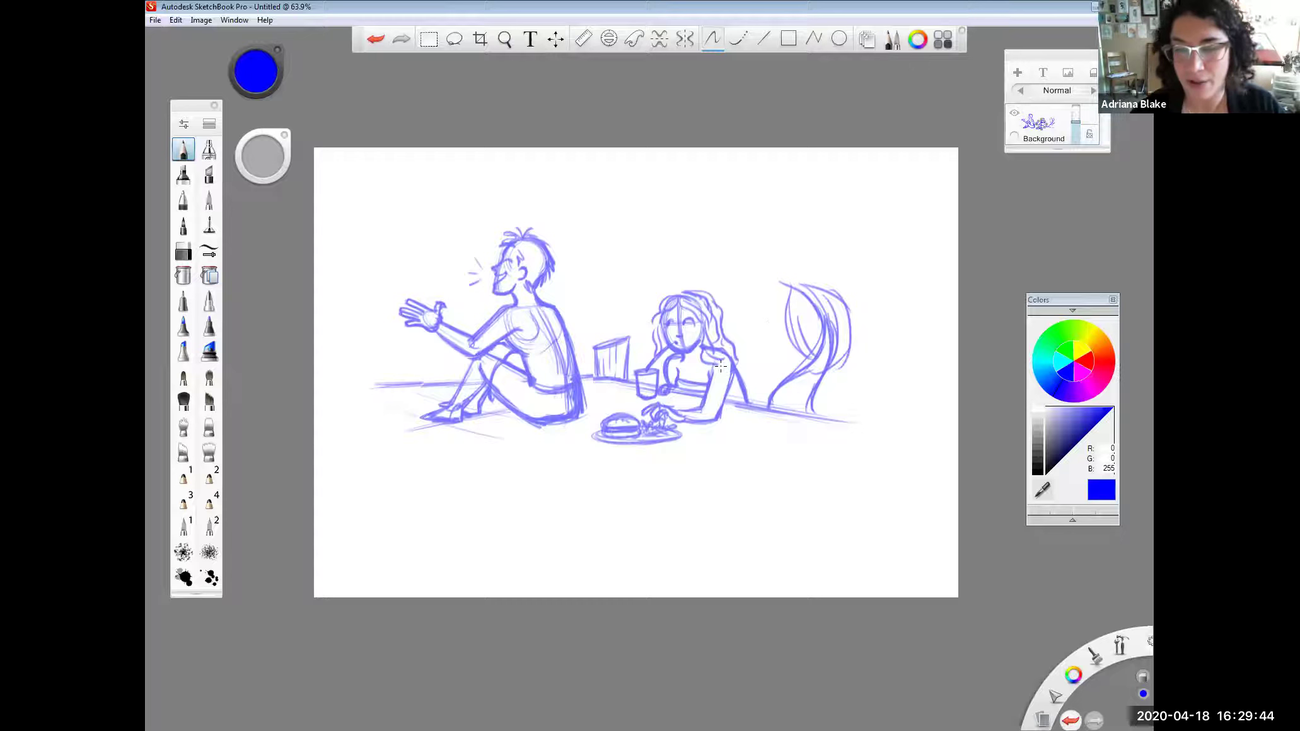
{"action": "left_click_drag", "start_coordinate": [716, 348], "coordinate": [742, 375]}
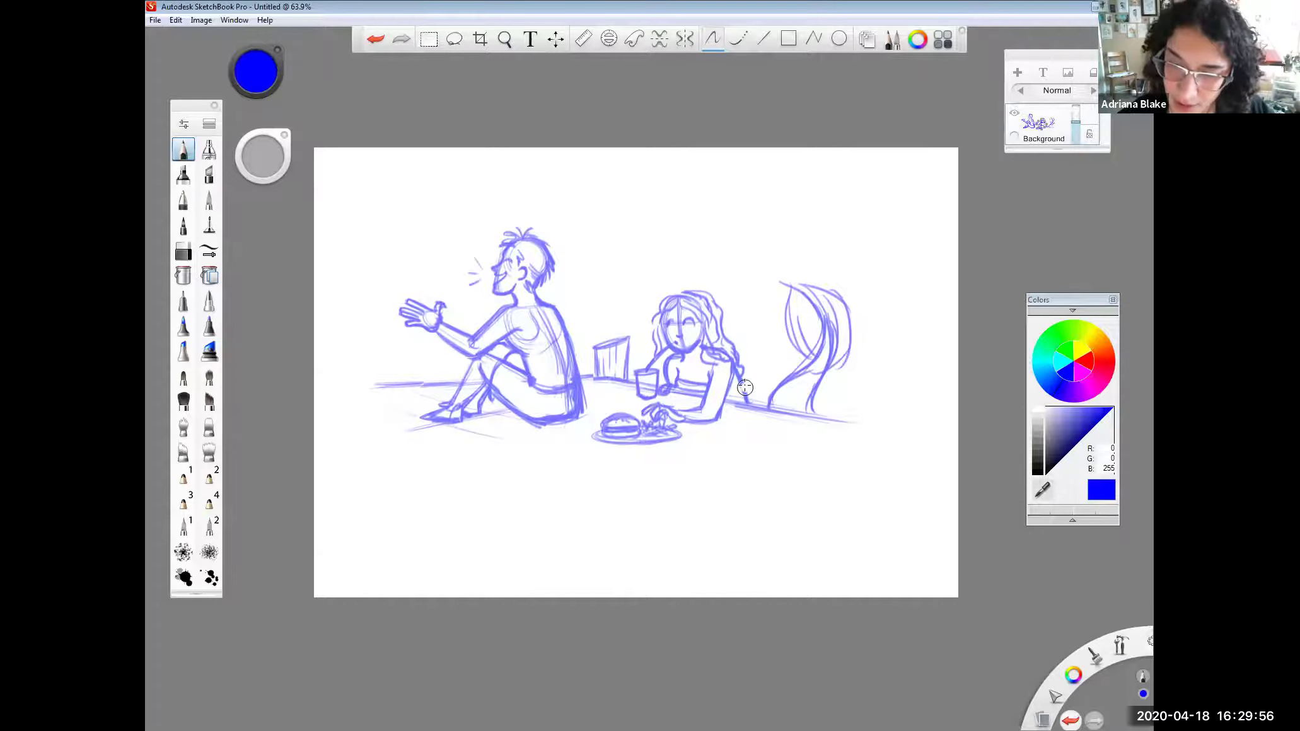
{"action": "left_click_drag", "start_coordinate": [741, 379], "coordinate": [743, 405]}
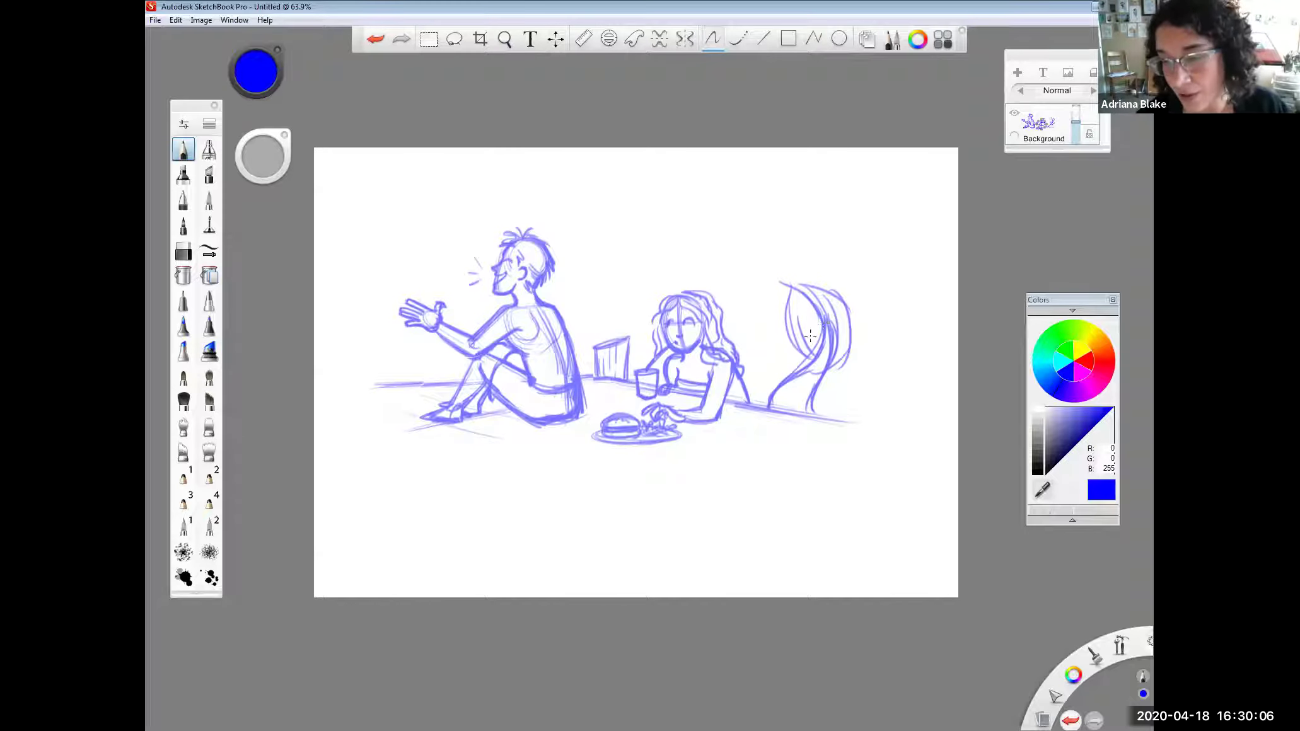
Step: Darken the edge line running behind the leaning figure and the tail's outer contour where it meets that line
{"action": "left_click_drag", "start_coordinate": [264, 165], "coordinate": [269, 175]}
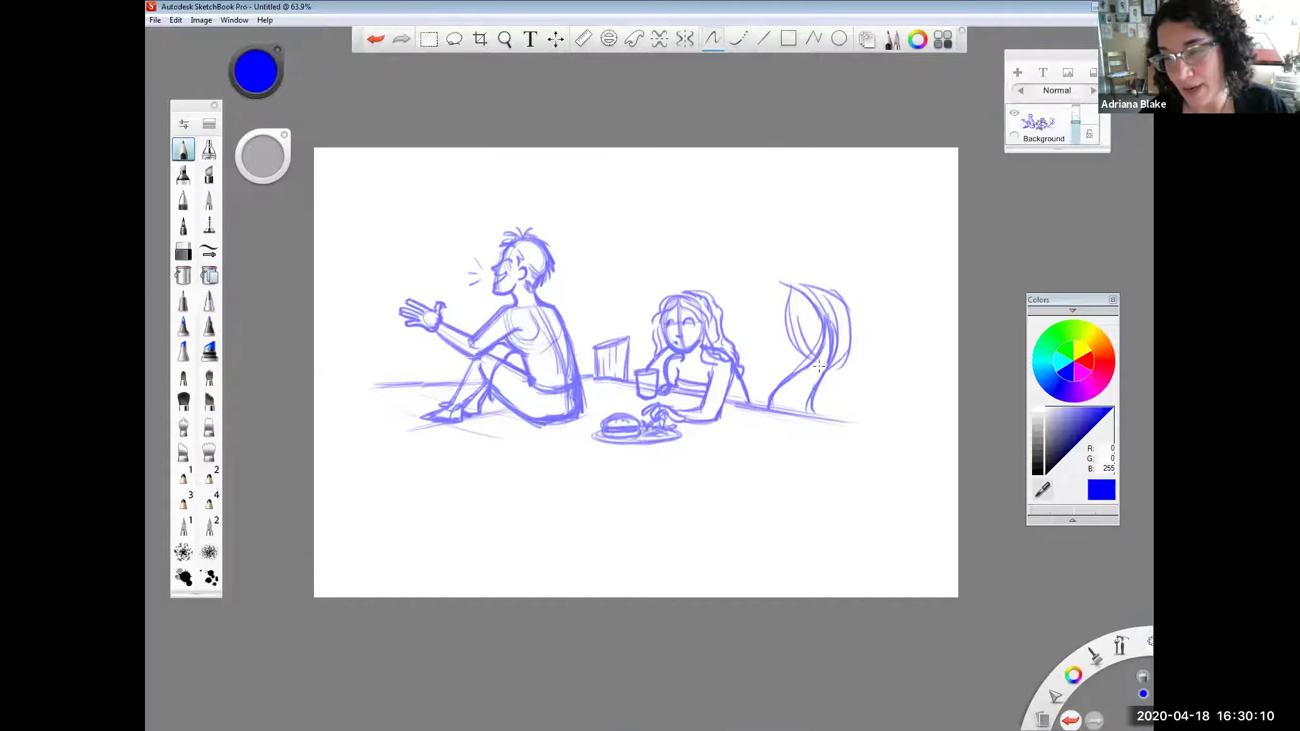
{"action": "mouse_move", "coordinate": [730, 403]}
{"action": "left_mouse_down"}
{"action": "mouse_move", "coordinate": [862, 421]}
{"action": "mouse_move", "coordinate": [849, 420]}
{"action": "left_mouse_up"}
{"action": "left_click_drag", "start_coordinate": [833, 359], "coordinate": [809, 411]}
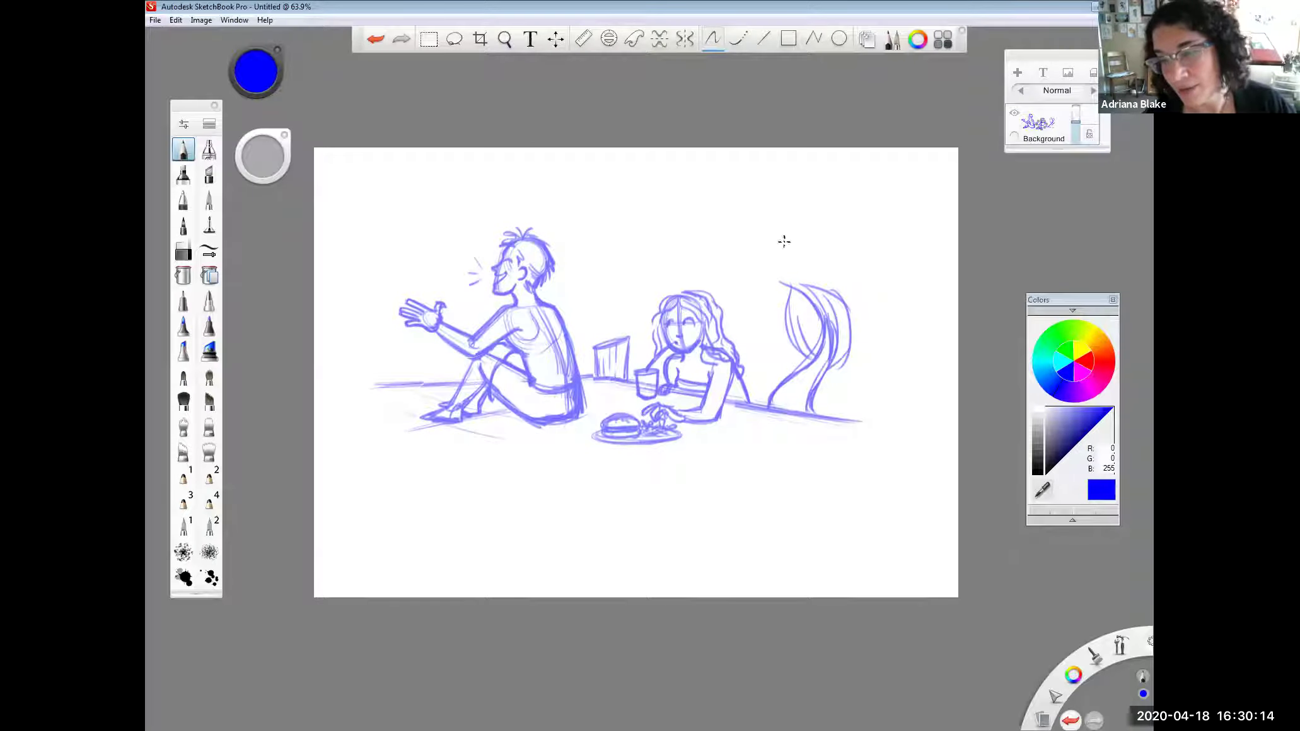
Step: Build up the tail fin with long curved strokes that shape both lobes and taper into the stem
{"action": "mouse_move", "coordinate": [783, 283]}
{"action": "left_mouse_down"}
{"action": "mouse_move", "coordinate": [814, 332]}
{"action": "mouse_move", "coordinate": [785, 286]}
{"action": "mouse_move", "coordinate": [815, 320]}
{"action": "mouse_move", "coordinate": [823, 292]}
{"action": "mouse_move", "coordinate": [809, 286]}
{"action": "mouse_move", "coordinate": [844, 298]}
{"action": "mouse_move", "coordinate": [857, 328]}
{"action": "mouse_move", "coordinate": [835, 360]}
{"action": "left_mouse_up"}
{"action": "left_click_drag", "start_coordinate": [823, 286], "coordinate": [823, 355]}
{"action": "left_click_drag", "start_coordinate": [841, 294], "coordinate": [839, 360]}
{"action": "mouse_move", "coordinate": [787, 278]}
{"action": "left_mouse_down"}
{"action": "mouse_move", "coordinate": [810, 361]}
{"action": "mouse_move", "coordinate": [800, 348]}
{"action": "mouse_move", "coordinate": [775, 390]}
{"action": "left_mouse_up"}
{"action": "left_click_drag", "start_coordinate": [826, 364], "coordinate": [817, 391]}
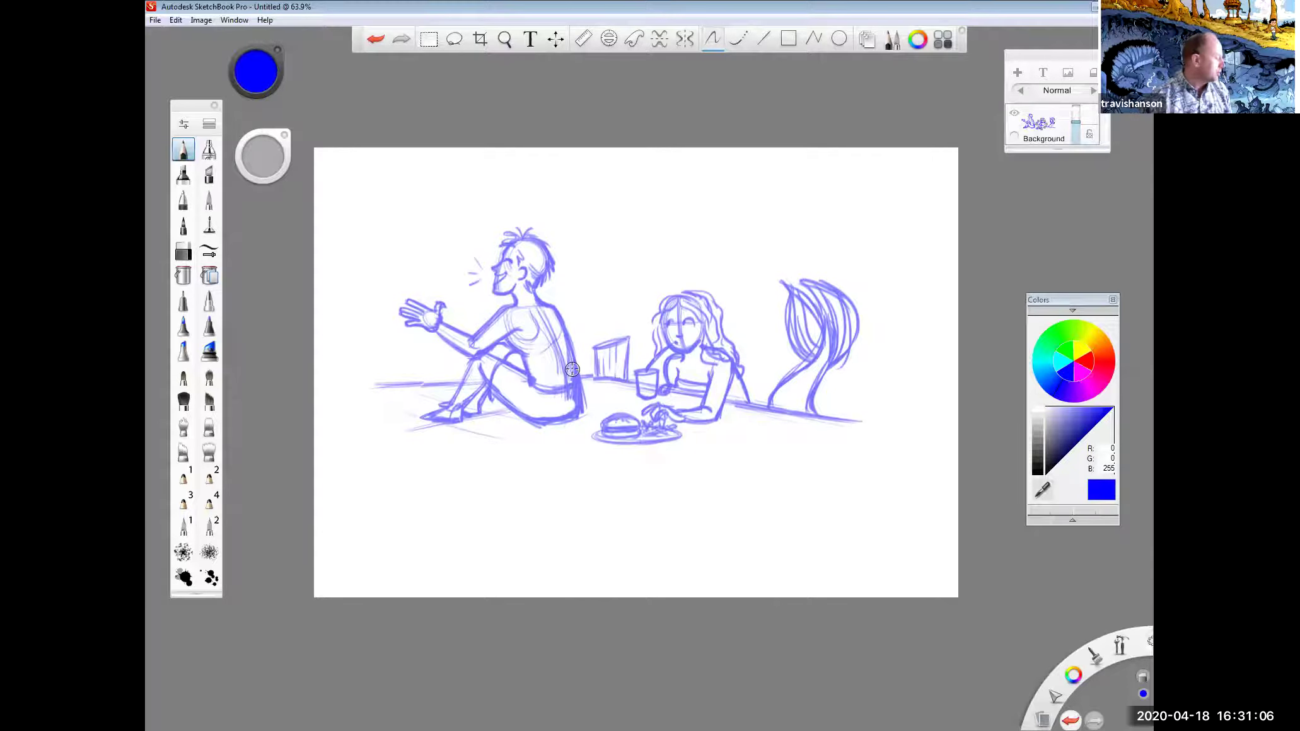
Step: Scale the whole drawing down slightly toward the middle of the canvas with the transform tool
{"action": "left_click", "coordinate": [559, 43]}
{"action": "mouse_move", "coordinate": [668, 382]}
{"action": "left_mouse_down"}
{"action": "mouse_move", "coordinate": [724, 395]}
{"action": "mouse_move", "coordinate": [737, 430]}
{"action": "left_mouse_up"}
{"action": "left_click", "coordinate": [742, 368]}
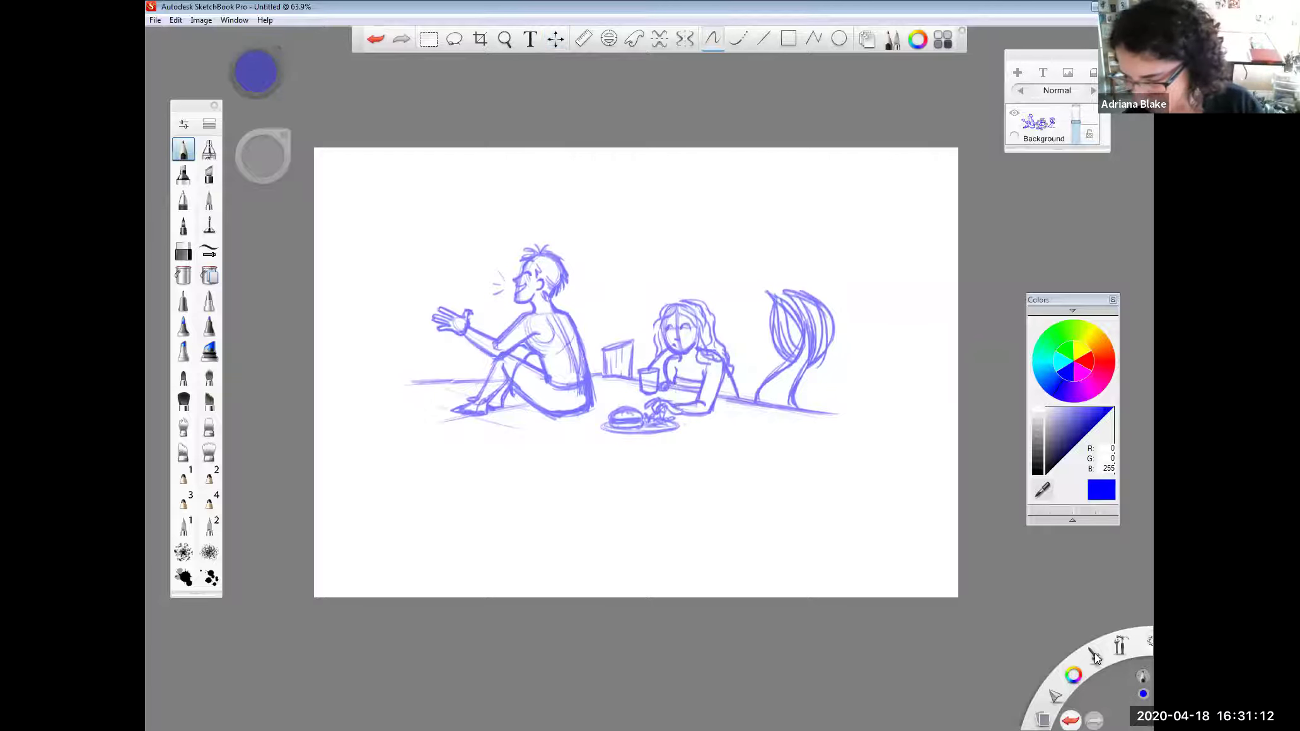
{"action": "left_click_drag", "start_coordinate": [1094, 657], "coordinate": [1096, 594]}
{"action": "left_click", "coordinate": [1096, 594]}
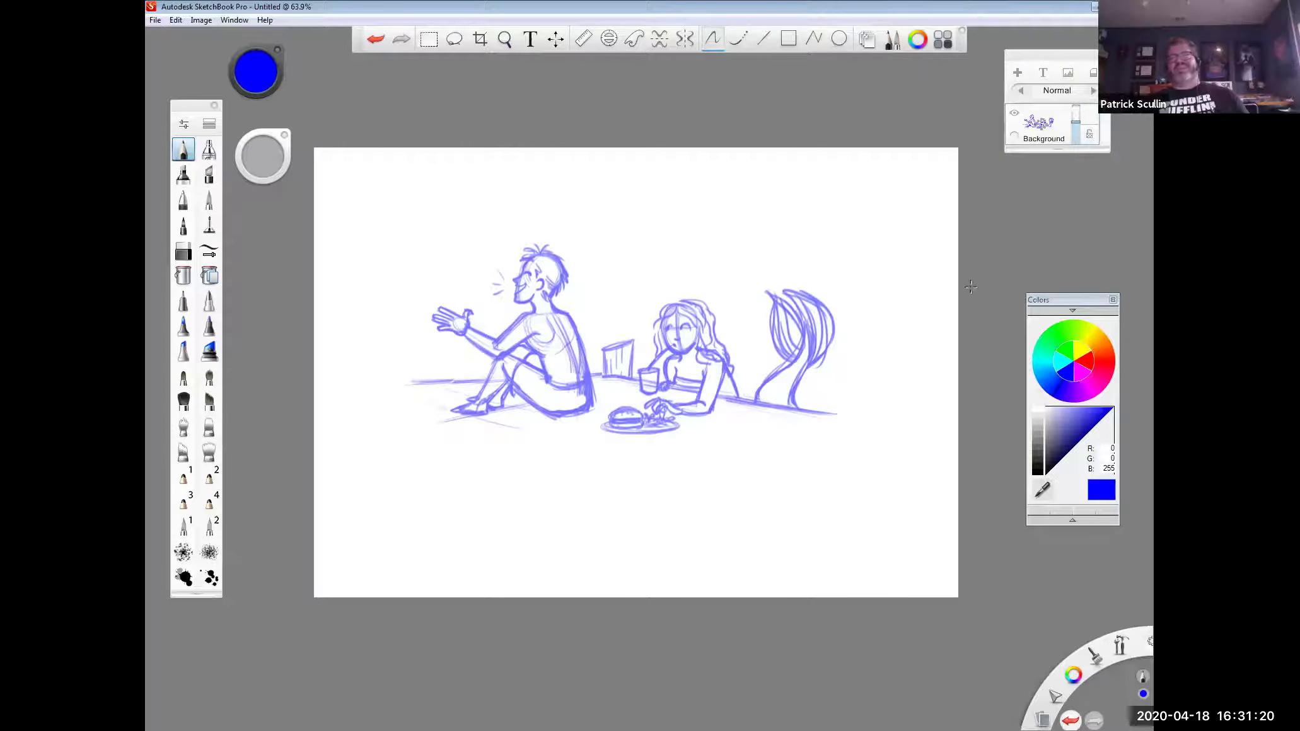
Step: Sketch two light flat-bottomed clouds in the sky above the figures and extend the edge line past the seated figure's feet
{"action": "left_click_drag", "start_coordinate": [763, 188], "coordinate": [687, 217]}
{"action": "left_click_drag", "start_coordinate": [610, 240], "coordinate": [766, 242]}
{"action": "left_click_drag", "start_coordinate": [786, 200], "coordinate": [823, 222]}
{"action": "left_click_drag", "start_coordinate": [846, 235], "coordinate": [845, 239]}
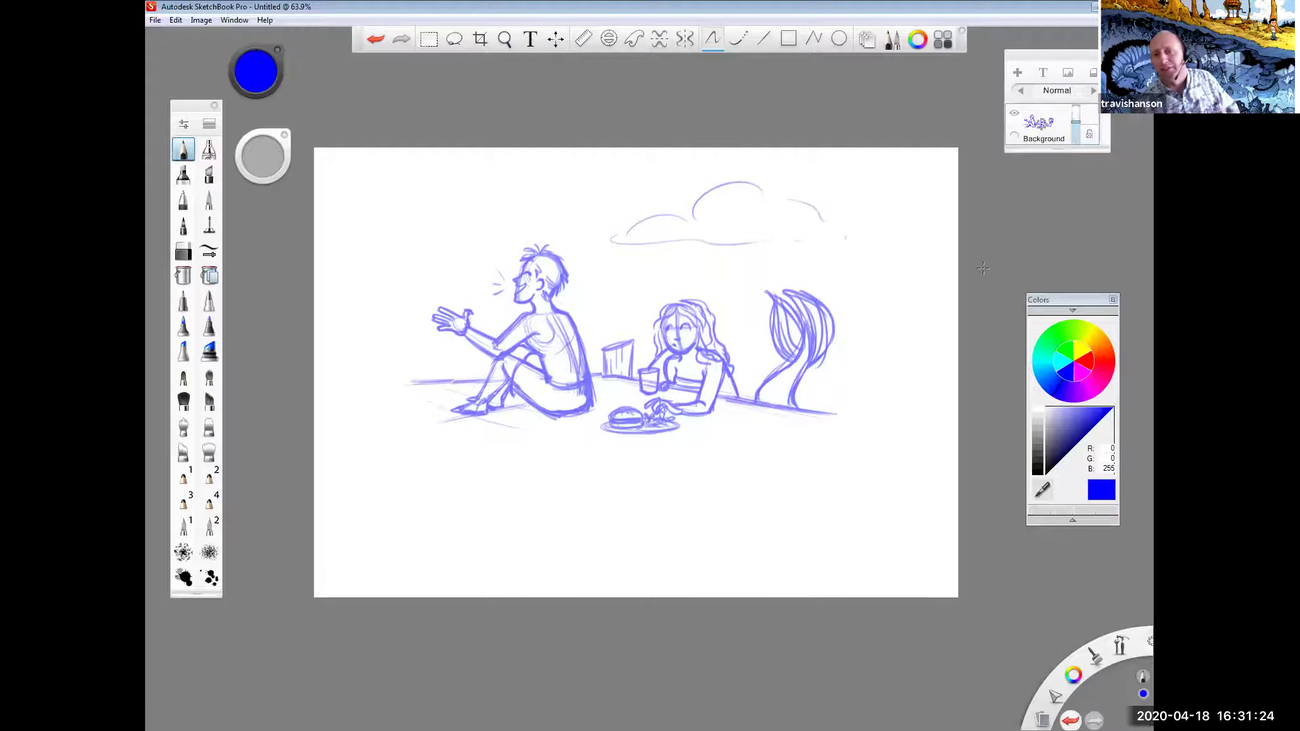
{"action": "mouse_move", "coordinate": [458, 192]}
{"action": "left_mouse_down"}
{"action": "mouse_move", "coordinate": [360, 239]}
{"action": "mouse_move", "coordinate": [471, 234]}
{"action": "mouse_move", "coordinate": [470, 198]}
{"action": "left_mouse_up"}
{"action": "mouse_move", "coordinate": [410, 382]}
{"action": "left_mouse_down"}
{"action": "mouse_move", "coordinate": [443, 377]}
{"action": "mouse_move", "coordinate": [373, 383]}
{"action": "left_mouse_up"}
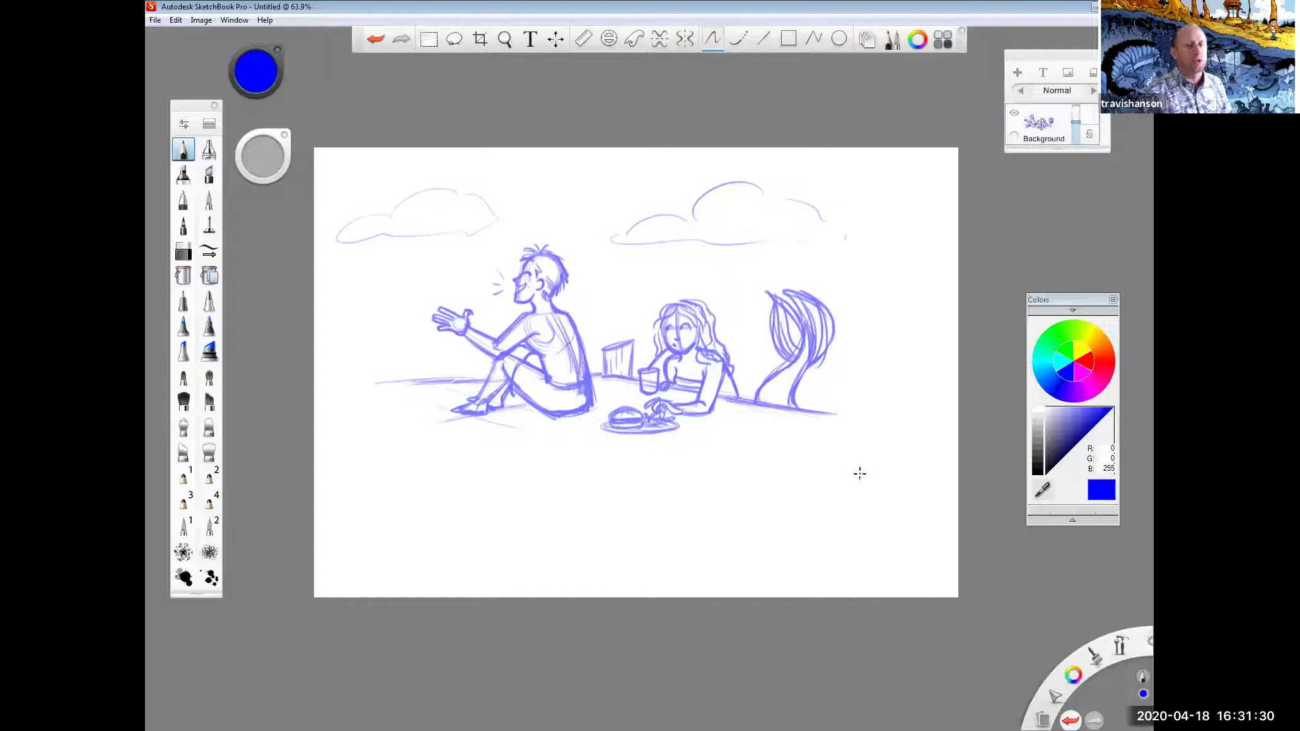
Step: Erase the leaning figure's near arm and redraw the upper arm and bent forearm reaching toward the plate
{"action": "mouse_move", "coordinate": [707, 384]}
{"action": "left_mouse_down"}
{"action": "mouse_move", "coordinate": [707, 367]}
{"action": "mouse_move", "coordinate": [699, 412]}
{"action": "left_mouse_up"}
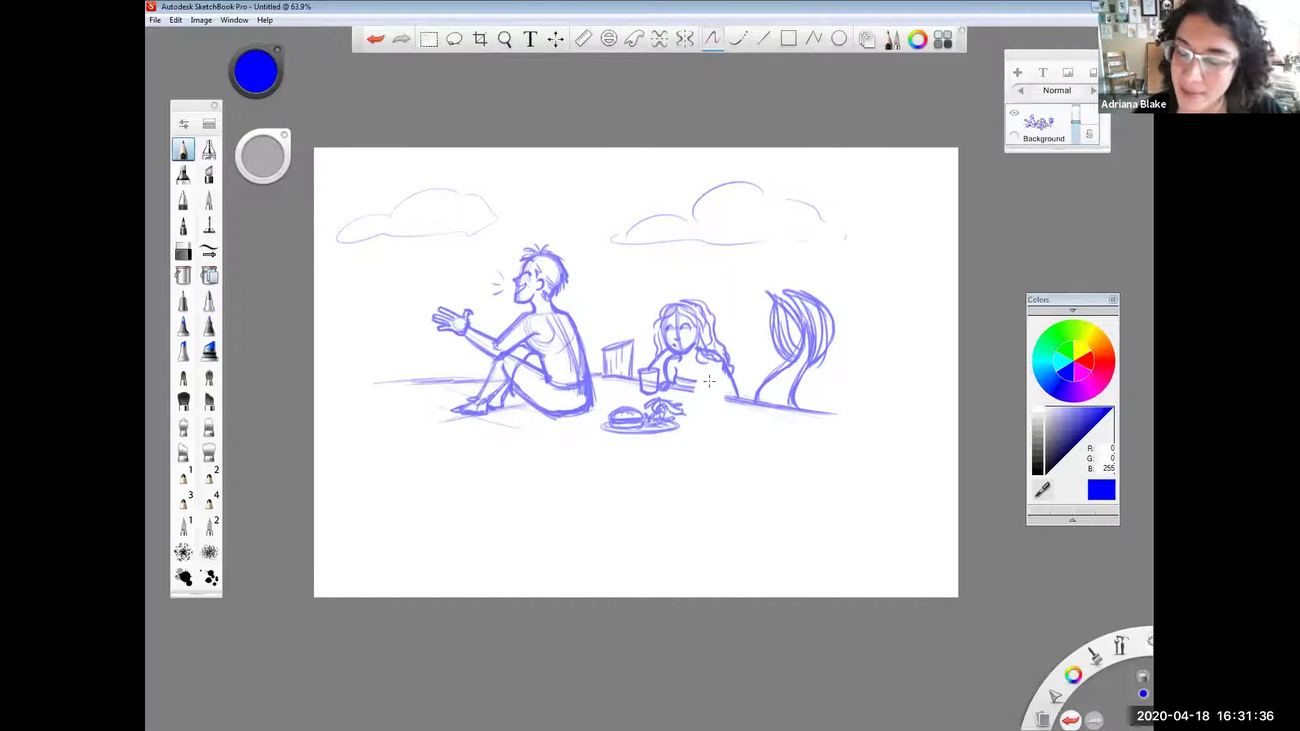
{"action": "mouse_move", "coordinate": [721, 364]}
{"action": "left_mouse_down"}
{"action": "mouse_move", "coordinate": [693, 396]}
{"action": "mouse_move", "coordinate": [723, 358]}
{"action": "mouse_move", "coordinate": [704, 405]}
{"action": "mouse_move", "coordinate": [774, 332]}
{"action": "mouse_move", "coordinate": [679, 377]}
{"action": "mouse_move", "coordinate": [731, 370]}
{"action": "left_mouse_up"}
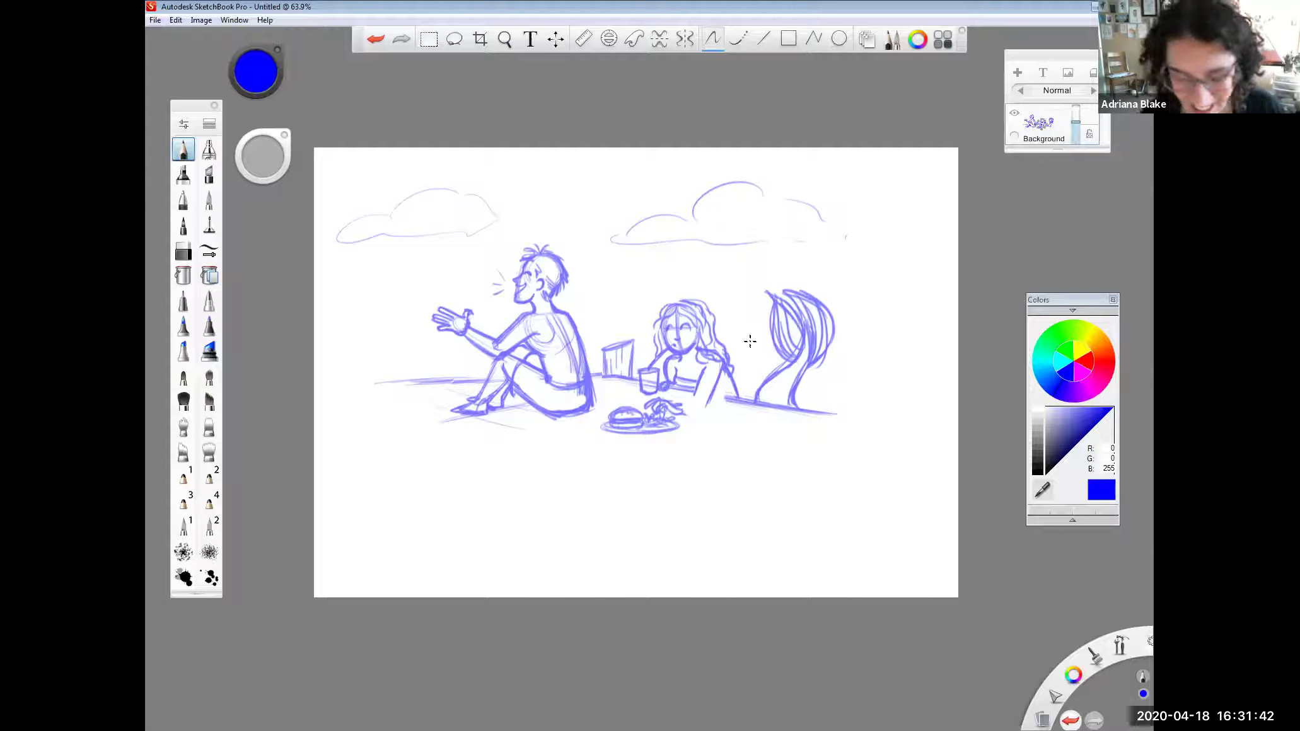
{"action": "key", "text": "ctrl+z"}
{"action": "key", "text": "ctrl+z"}
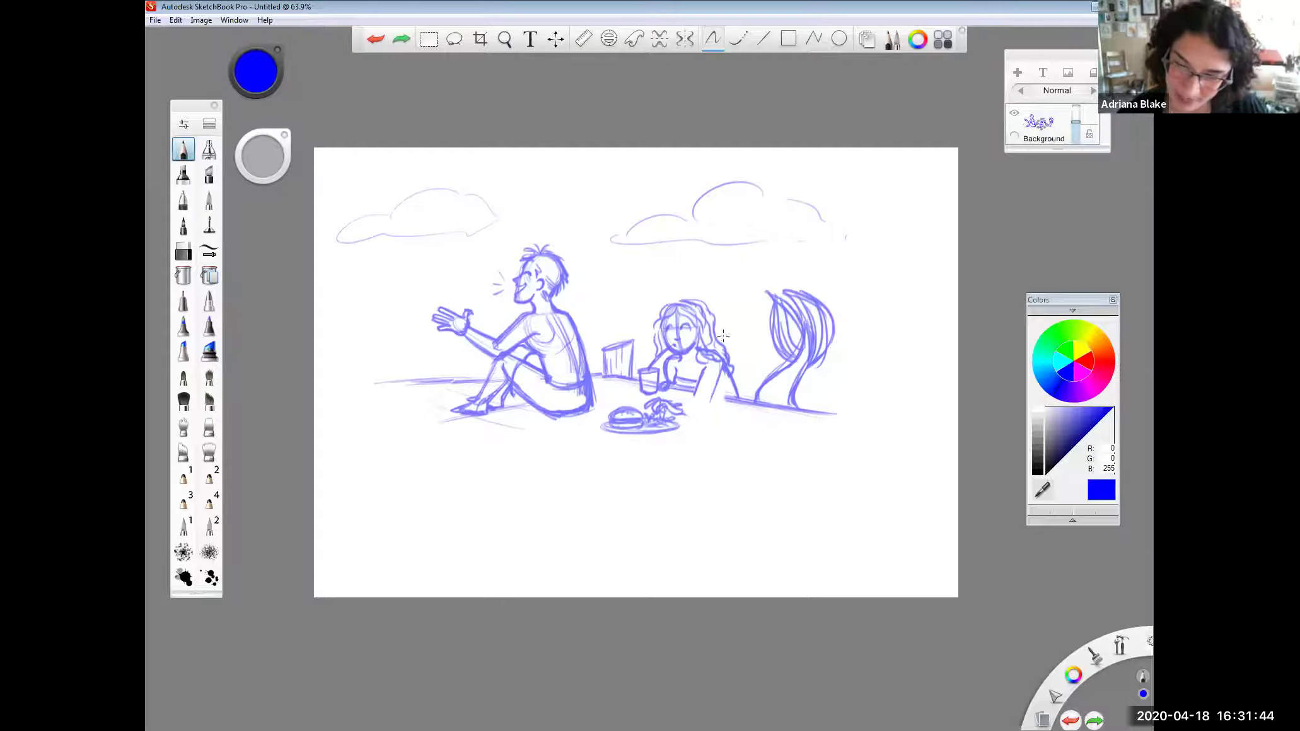
{"action": "key", "text": "ctrl+z"}
{"action": "key", "text": "ctrl+z"}
{"action": "key", "text": "ctrl+z"}
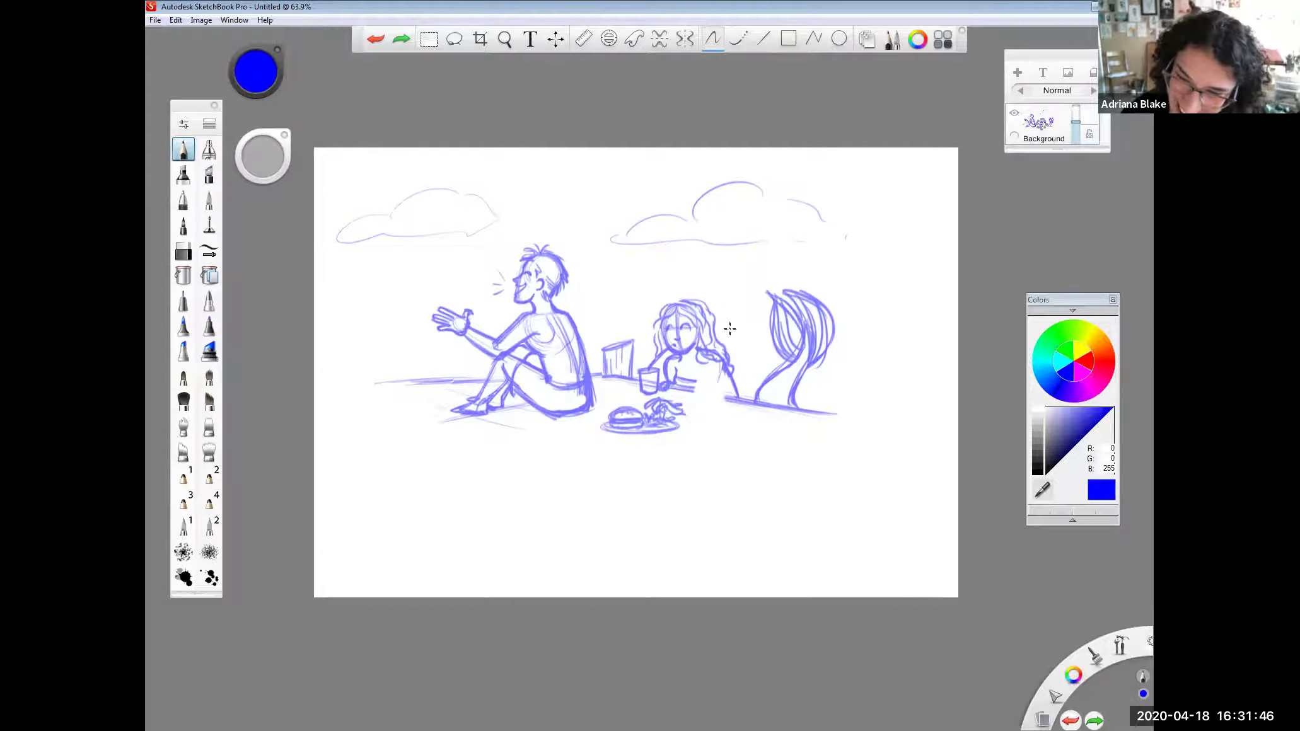
{"action": "mouse_move", "coordinate": [716, 378]}
{"action": "left_mouse_down"}
{"action": "mouse_move", "coordinate": [718, 407]}
{"action": "mouse_move", "coordinate": [702, 382]}
{"action": "mouse_move", "coordinate": [702, 398]}
{"action": "mouse_move", "coordinate": [704, 379]}
{"action": "mouse_move", "coordinate": [684, 405]}
{"action": "mouse_move", "coordinate": [713, 405]}
{"action": "mouse_move", "coordinate": [682, 414]}
{"action": "mouse_move", "coordinate": [733, 388]}
{"action": "mouse_move", "coordinate": [720, 381]}
{"action": "mouse_move", "coordinate": [719, 408]}
{"action": "left_mouse_up"}
{"action": "key", "text": "ctrl+z"}
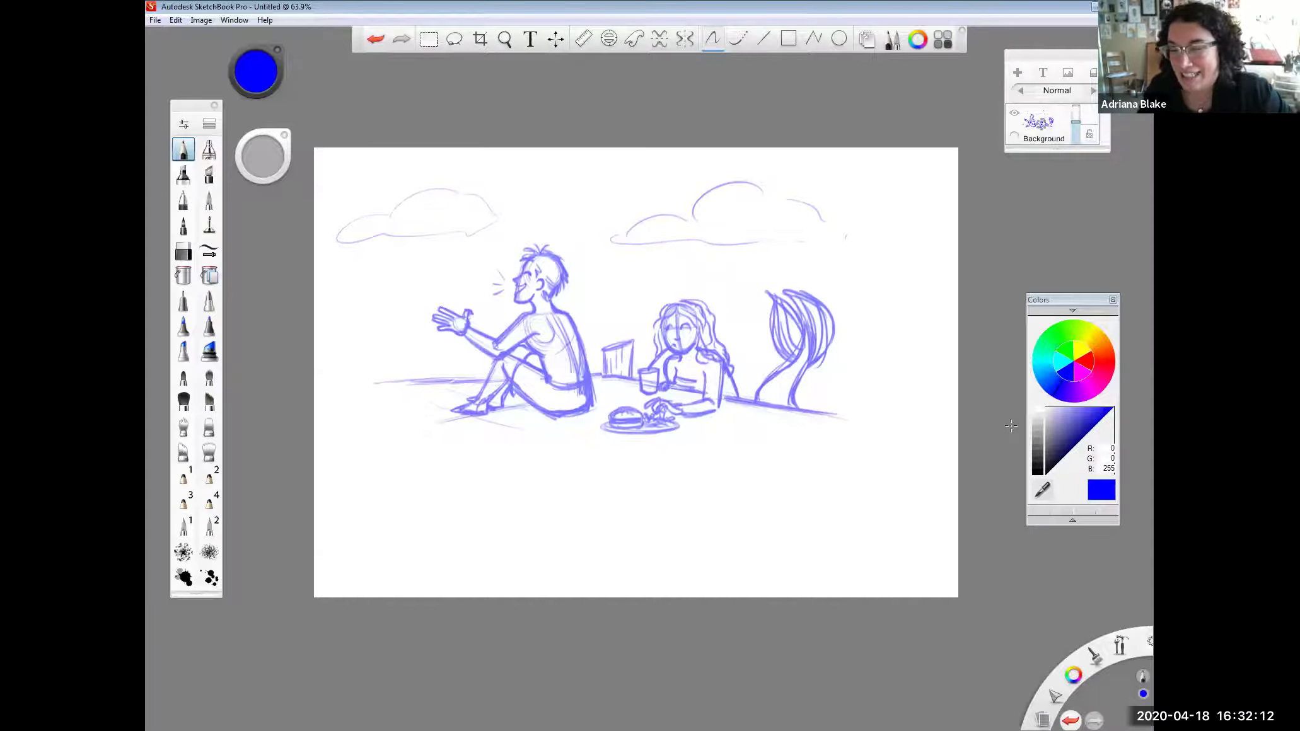
Step: Erase the faint stray marks at the open end of the cloud above the leaning figure
{"action": "mouse_move", "coordinate": [786, 243]}
{"action": "left_mouse_down"}
{"action": "mouse_move", "coordinate": [832, 241]}
{"action": "mouse_move", "coordinate": [841, 222]}
{"action": "mouse_move", "coordinate": [861, 238]}
{"action": "mouse_move", "coordinate": [844, 216]}
{"action": "left_mouse_up"}
{"action": "key", "text": "e"}
{"action": "key", "text": "ctrl+z"}
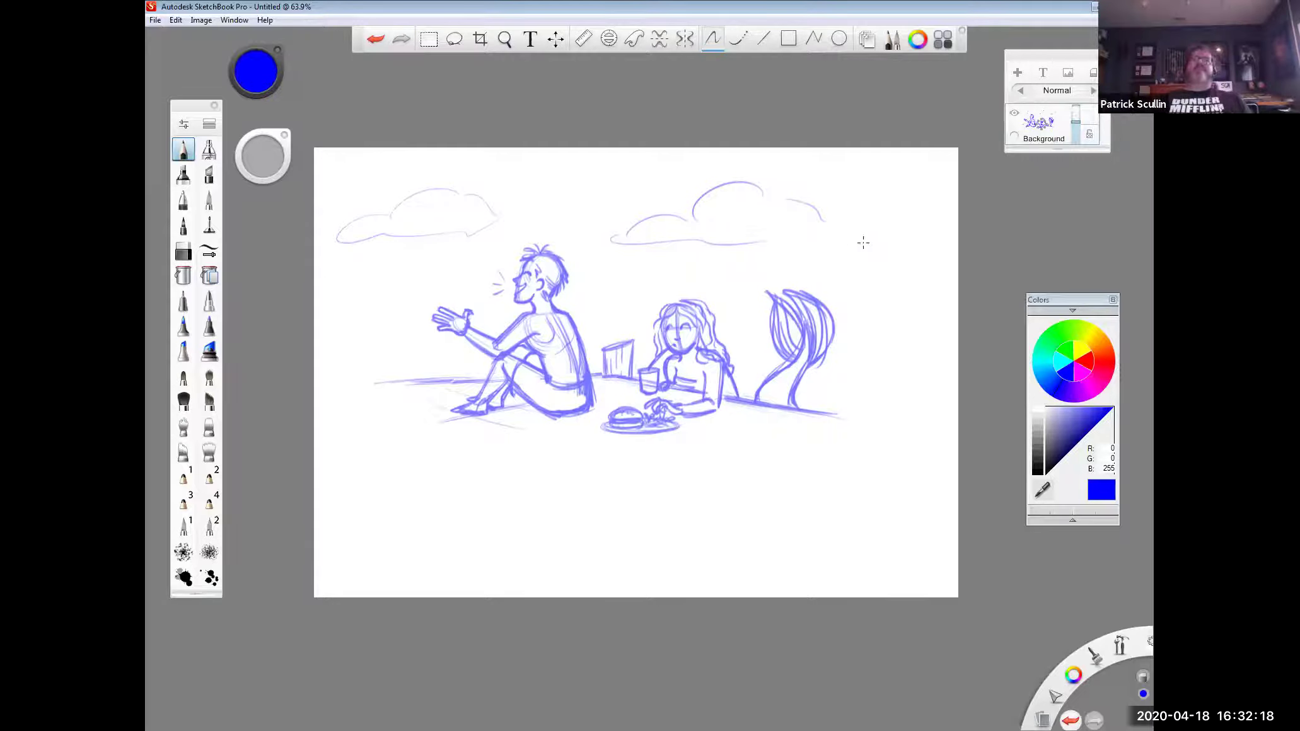
{"action": "key", "text": "e"}
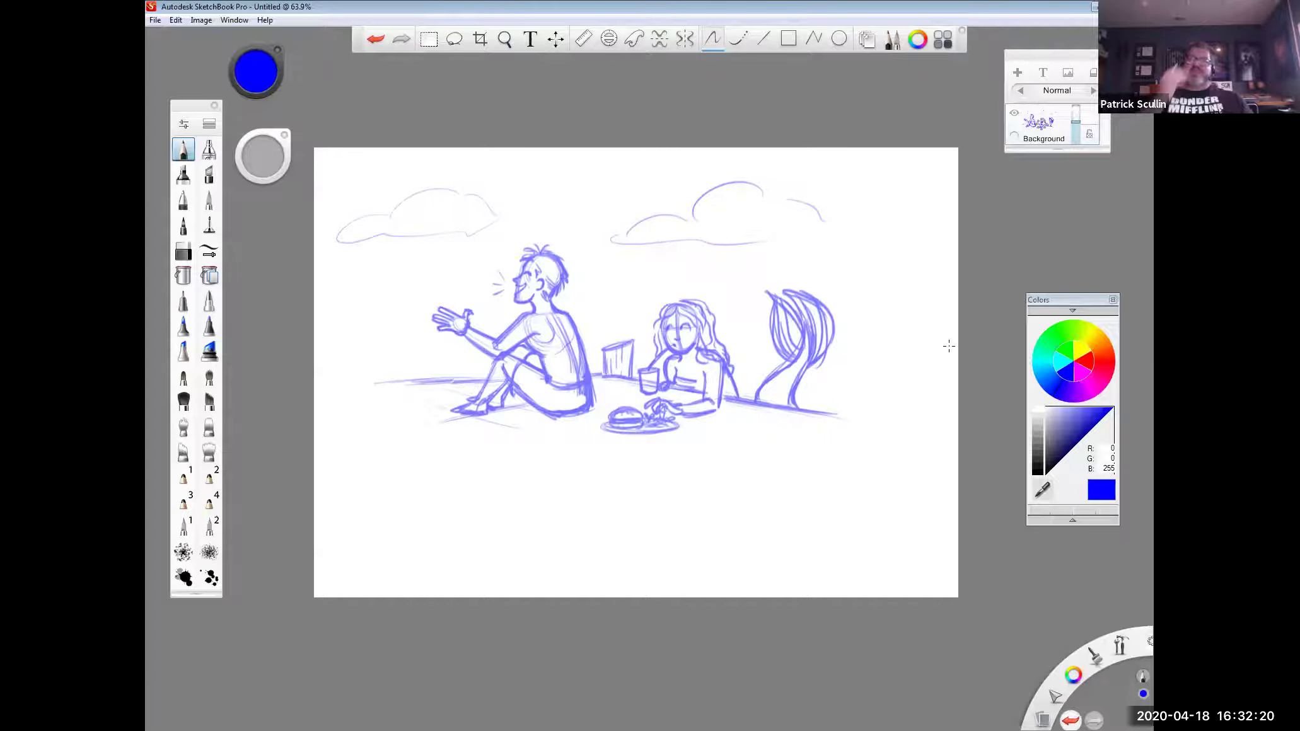
Step: Draw a thin horizon line in separate segments behind the two figures and beyond the tail
{"action": "left_click_drag", "start_coordinate": [364, 341], "coordinate": [416, 341]}
{"action": "left_click_drag", "start_coordinate": [596, 333], "coordinate": [608, 333]}
{"action": "left_click_drag", "start_coordinate": [849, 330], "coordinate": [914, 329]}
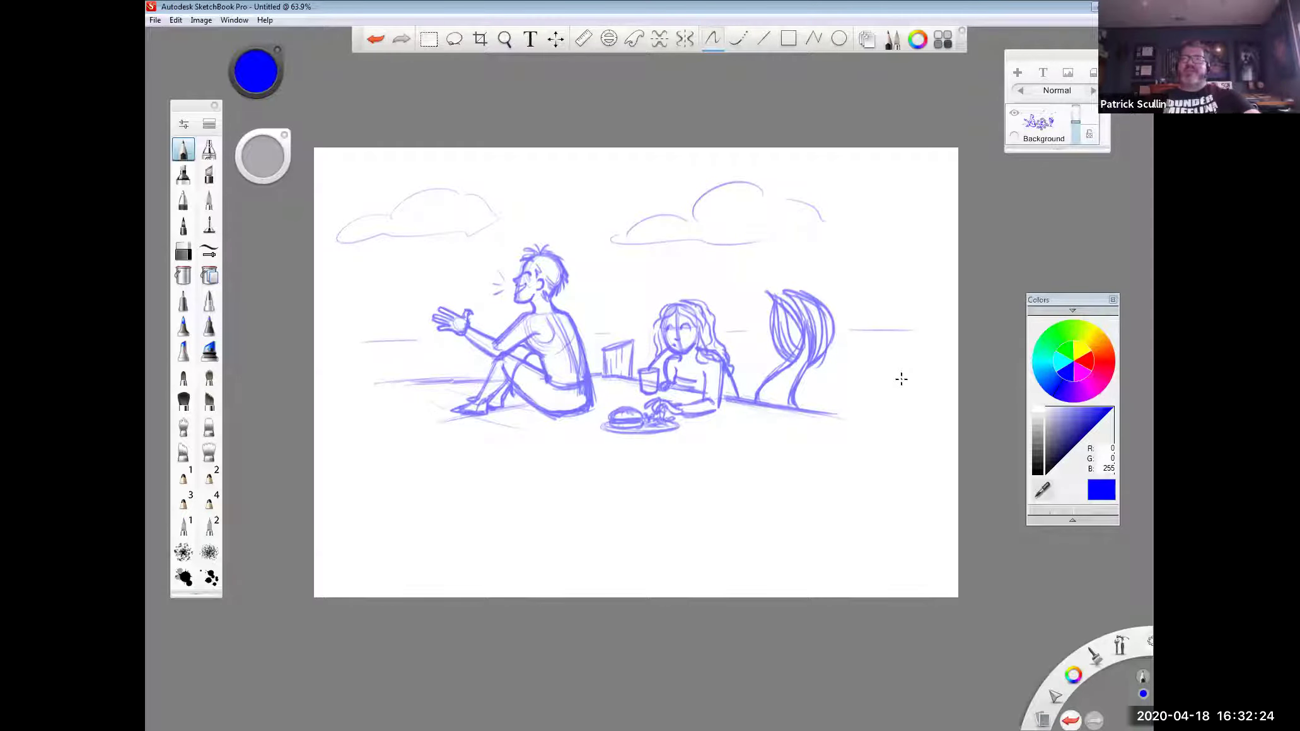
Step: Rotate the canvas to draw light parallel plank lines receding across the dock in front of the figures, and straighten it again
{"action": "key", "text": "space"}
{"action": "mouse_move", "coordinate": [680, 472]}
{"action": "left_mouse_down"}
{"action": "mouse_move", "coordinate": [616, 474]}
{"action": "mouse_move", "coordinate": [574, 445]}
{"action": "left_mouse_up"}
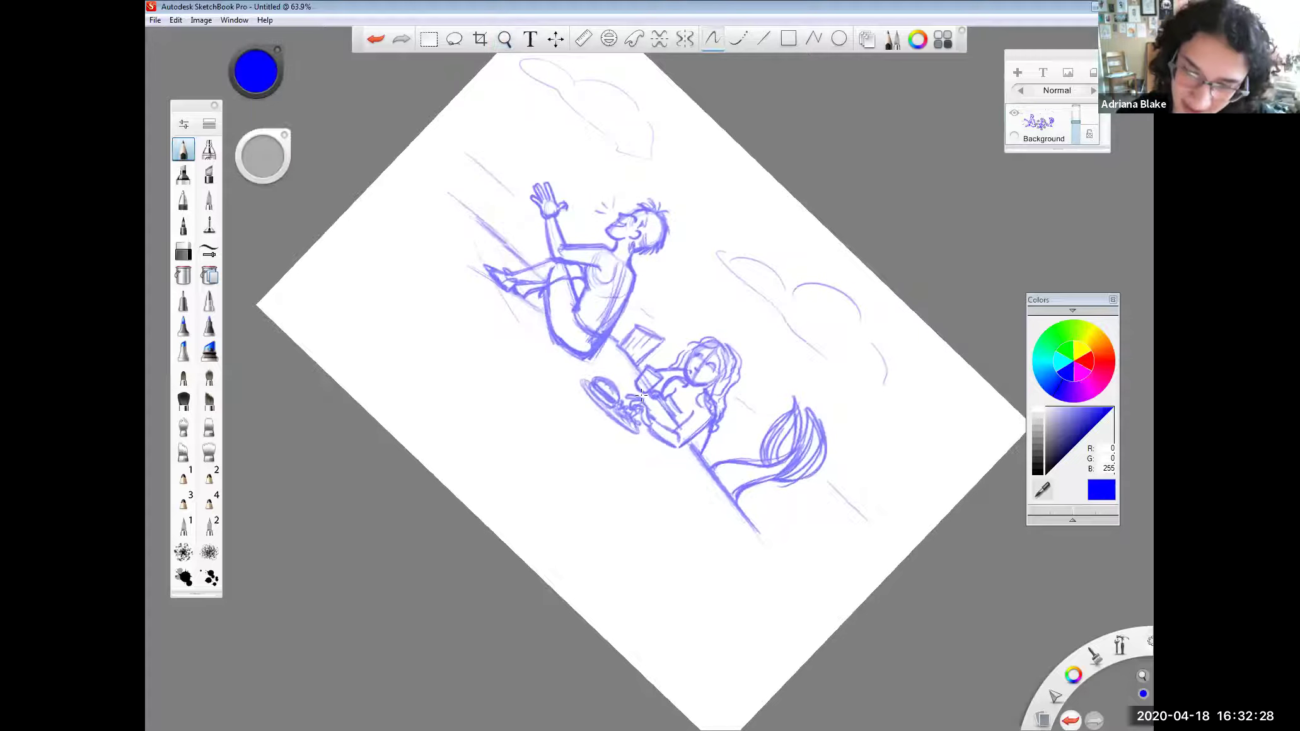
{"action": "left_click_drag", "start_coordinate": [587, 346], "coordinate": [704, 507]}
{"action": "left_click_drag", "start_coordinate": [546, 339], "coordinate": [631, 520]}
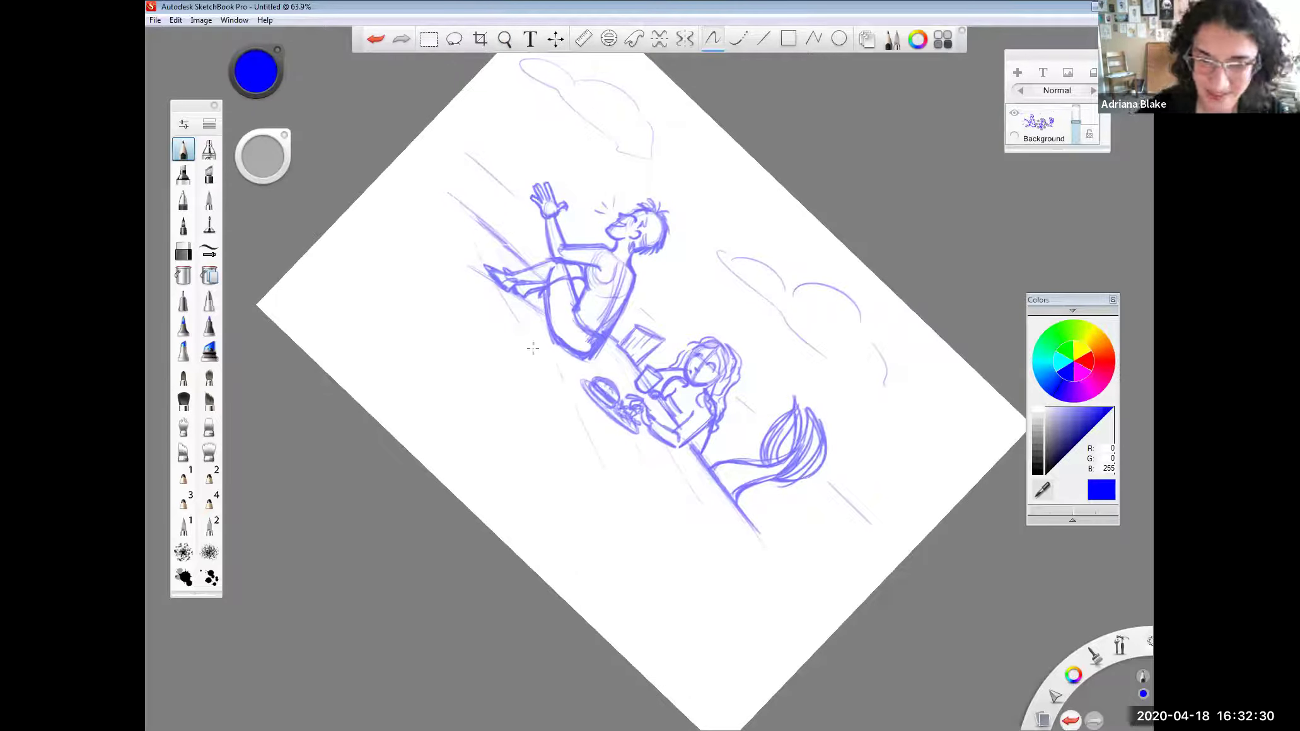
{"action": "left_click_drag", "start_coordinate": [495, 296], "coordinate": [558, 479]}
{"action": "left_click_drag", "start_coordinate": [453, 287], "coordinate": [481, 356]}
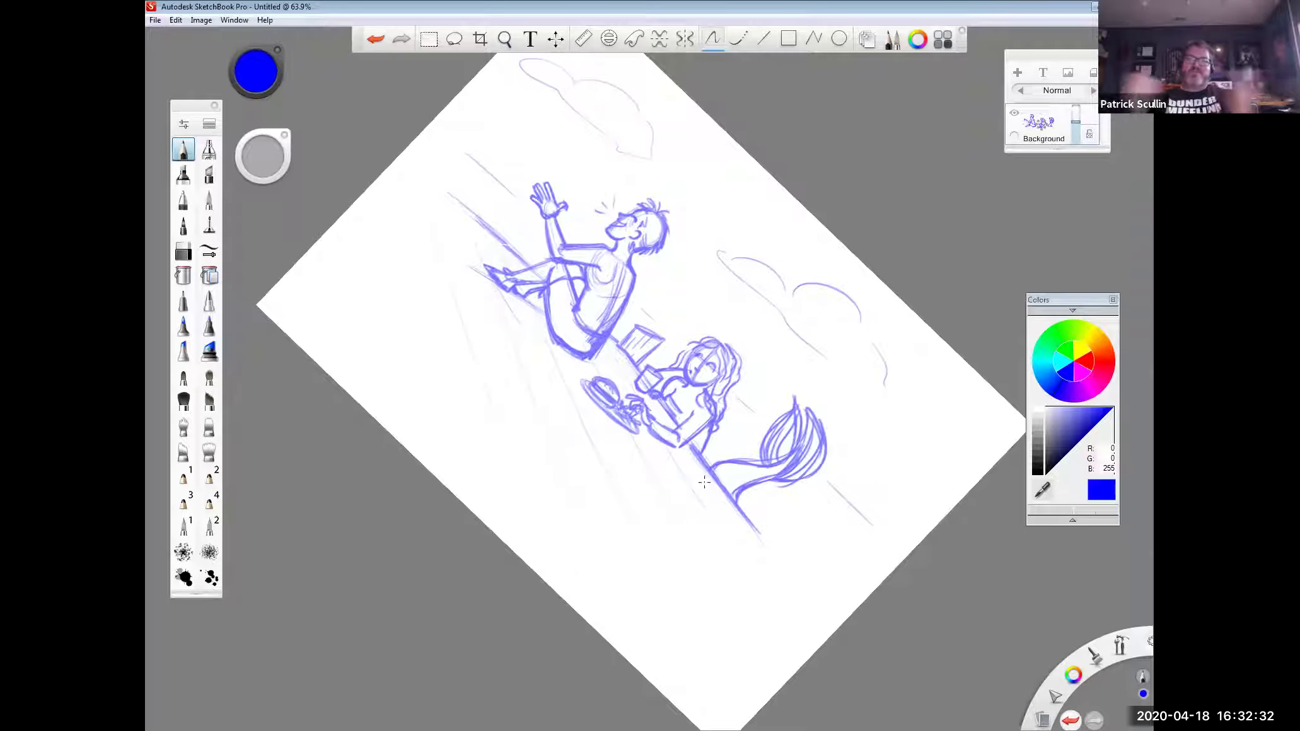
{"action": "key", "text": "space"}
{"action": "mouse_move", "coordinate": [704, 482]}
{"action": "left_mouse_down"}
{"action": "mouse_move", "coordinate": [783, 450]}
{"action": "mouse_move", "coordinate": [808, 421]}
{"action": "left_mouse_up"}
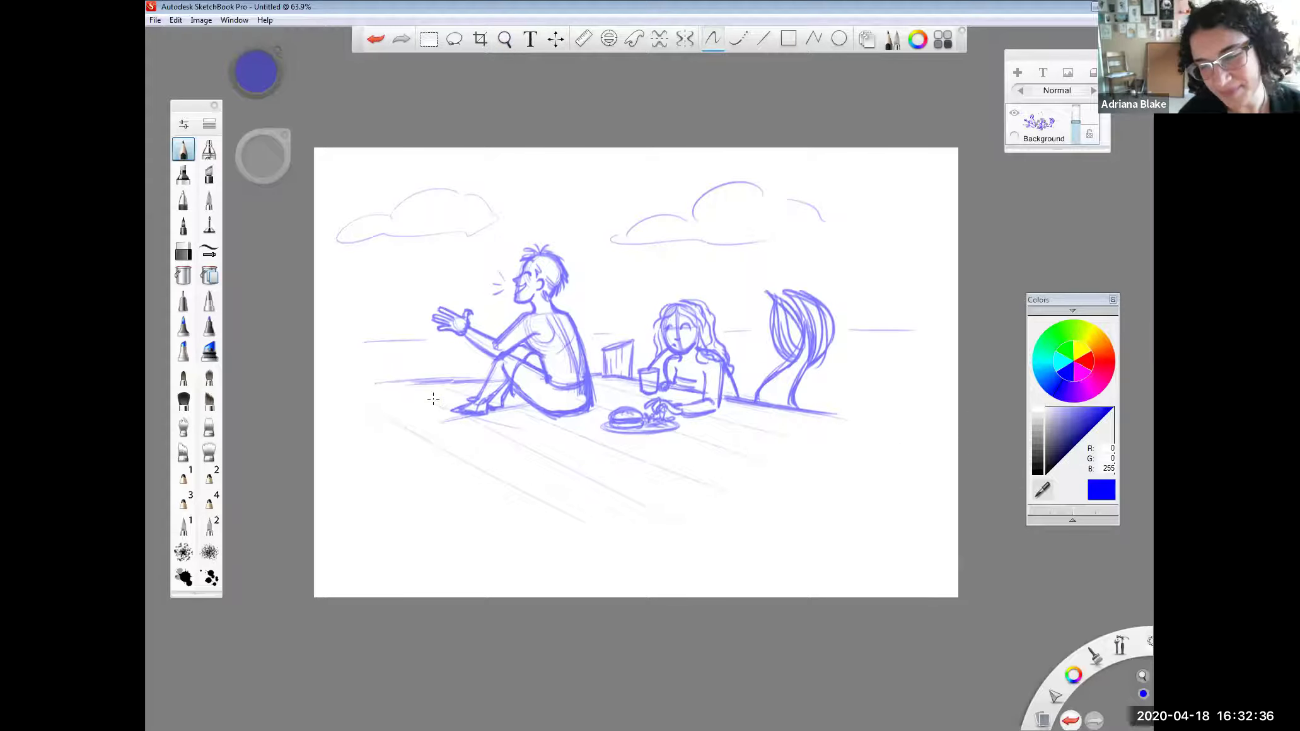
Step: Outline a flat blanket in perspective beneath the figures and the plate, and reinforce the dock's far edge line
{"action": "mouse_move", "coordinate": [364, 405]}
{"action": "left_mouse_down"}
{"action": "mouse_move", "coordinate": [443, 400]}
{"action": "mouse_move", "coordinate": [376, 413]}
{"action": "mouse_move", "coordinate": [466, 460]}
{"action": "left_mouse_up"}
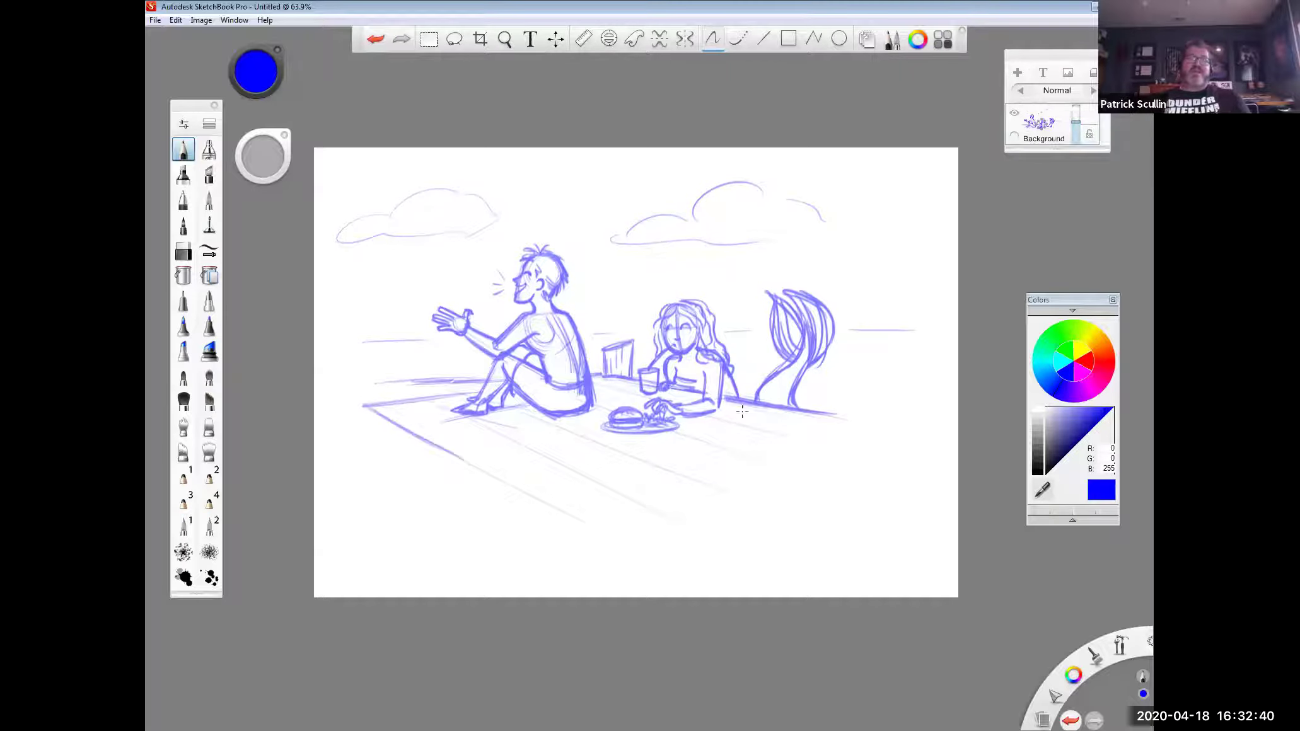
{"action": "mouse_move", "coordinate": [364, 406]}
{"action": "left_mouse_down"}
{"action": "mouse_move", "coordinate": [442, 447]}
{"action": "mouse_move", "coordinate": [602, 438]}
{"action": "left_mouse_up"}
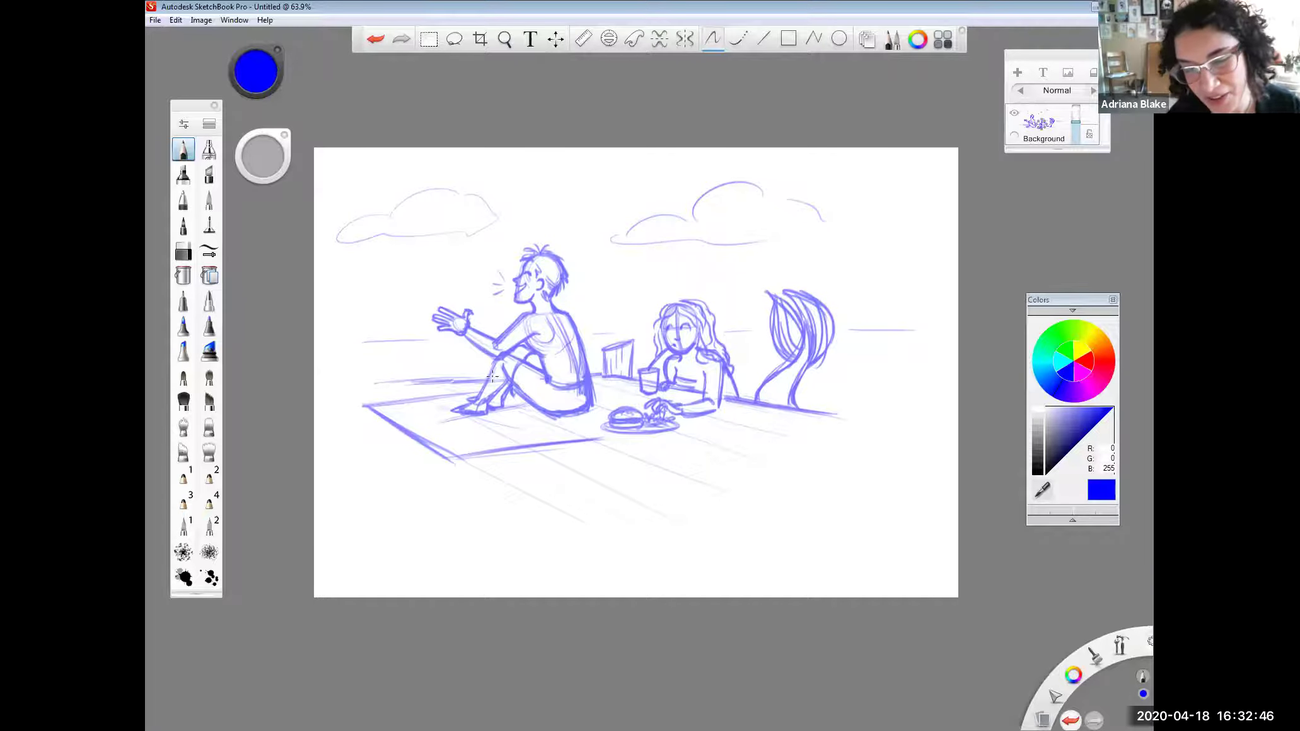
{"action": "mouse_move", "coordinate": [476, 395]}
{"action": "left_mouse_down"}
{"action": "mouse_move", "coordinate": [366, 401]}
{"action": "mouse_move", "coordinate": [439, 395]}
{"action": "left_mouse_up"}
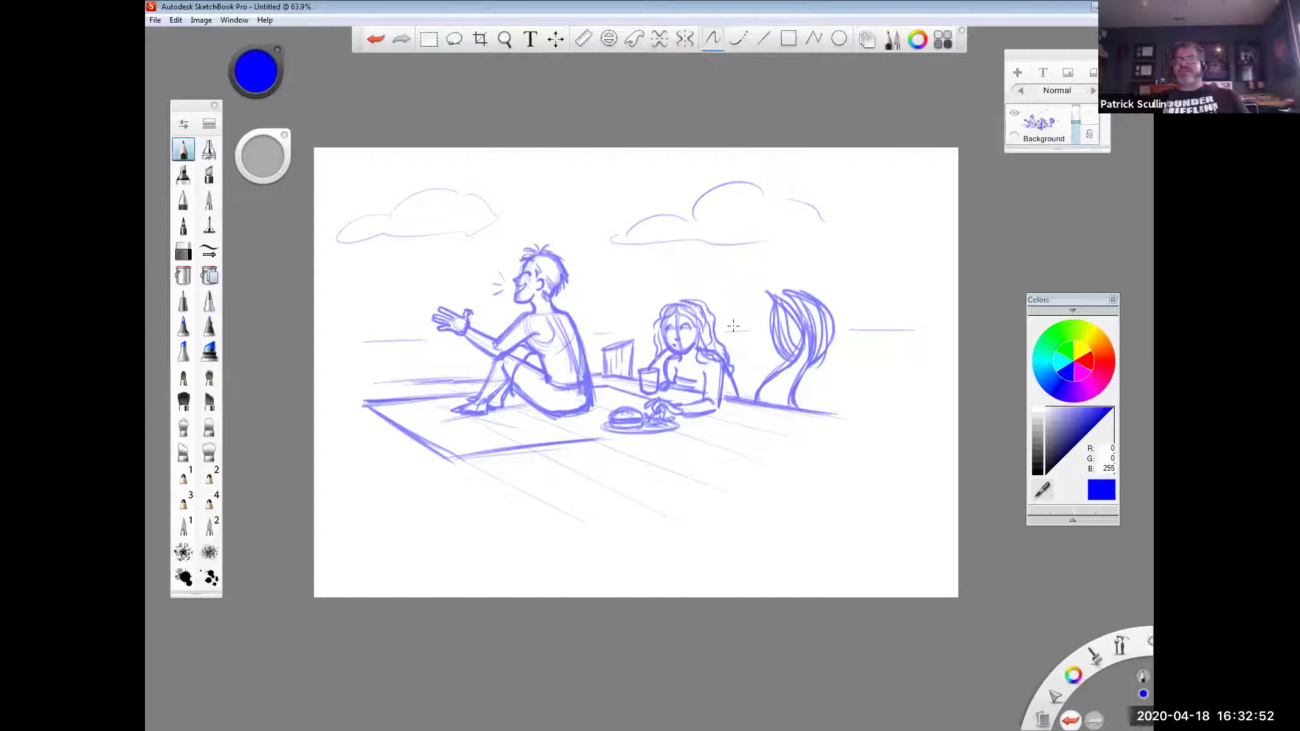
{"action": "mouse_move", "coordinate": [472, 458]}
{"action": "left_mouse_down"}
{"action": "mouse_move", "coordinate": [682, 432]}
{"action": "mouse_move", "coordinate": [589, 439]}
{"action": "mouse_move", "coordinate": [789, 396]}
{"action": "mouse_move", "coordinate": [652, 435]}
{"action": "mouse_move", "coordinate": [705, 414]}
{"action": "mouse_move", "coordinate": [740, 424]}
{"action": "left_mouse_up"}
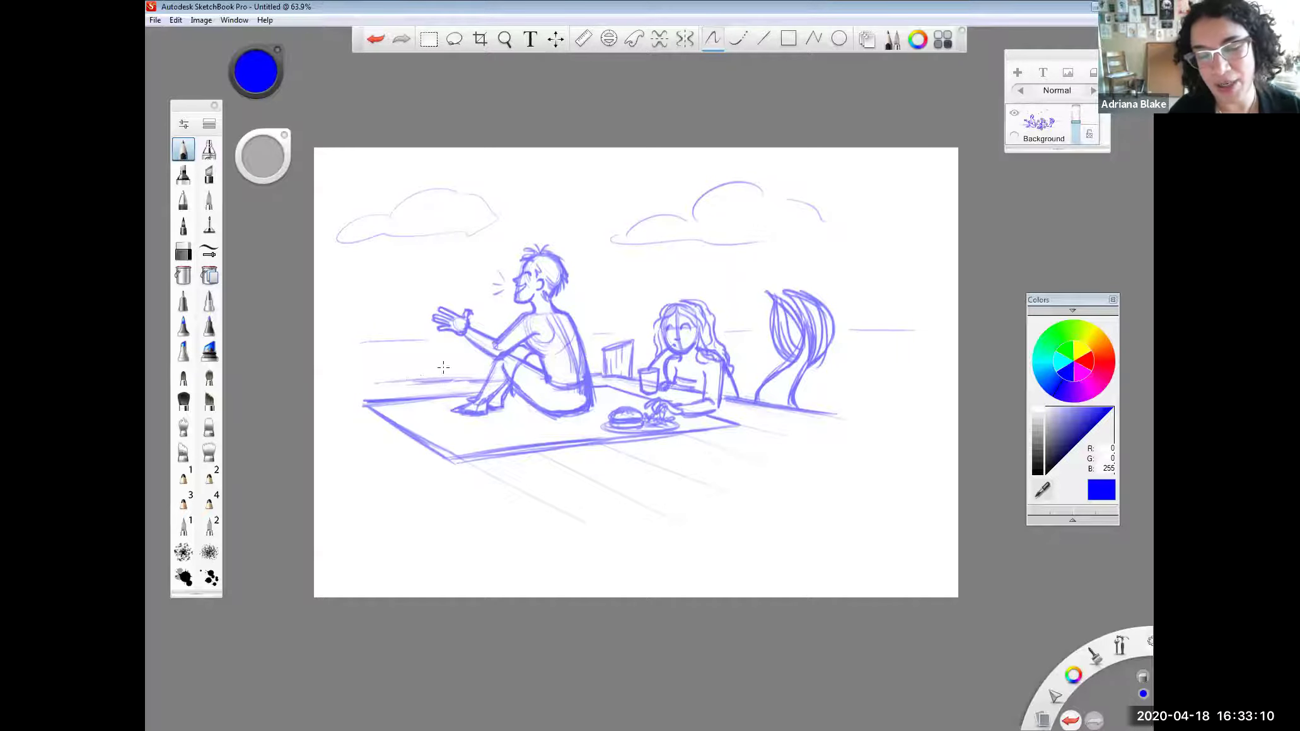
{"action": "left_click_drag", "start_coordinate": [365, 384], "coordinate": [470, 379]}
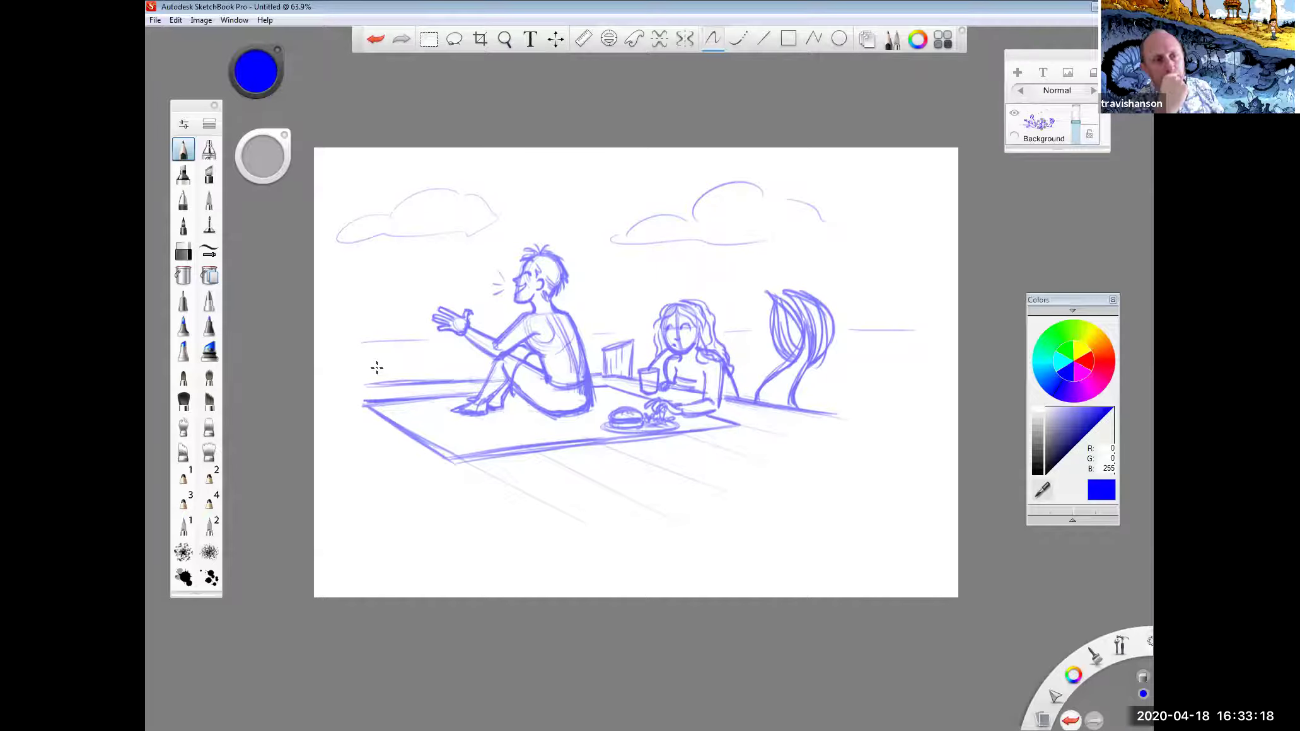
Step: Add a new layer above the sketch, lower the Background layer's opacity, and make the new layer active
{"action": "key", "text": "space"}
{"action": "left_click_drag", "start_coordinate": [617, 335], "coordinate": [653, 397]}
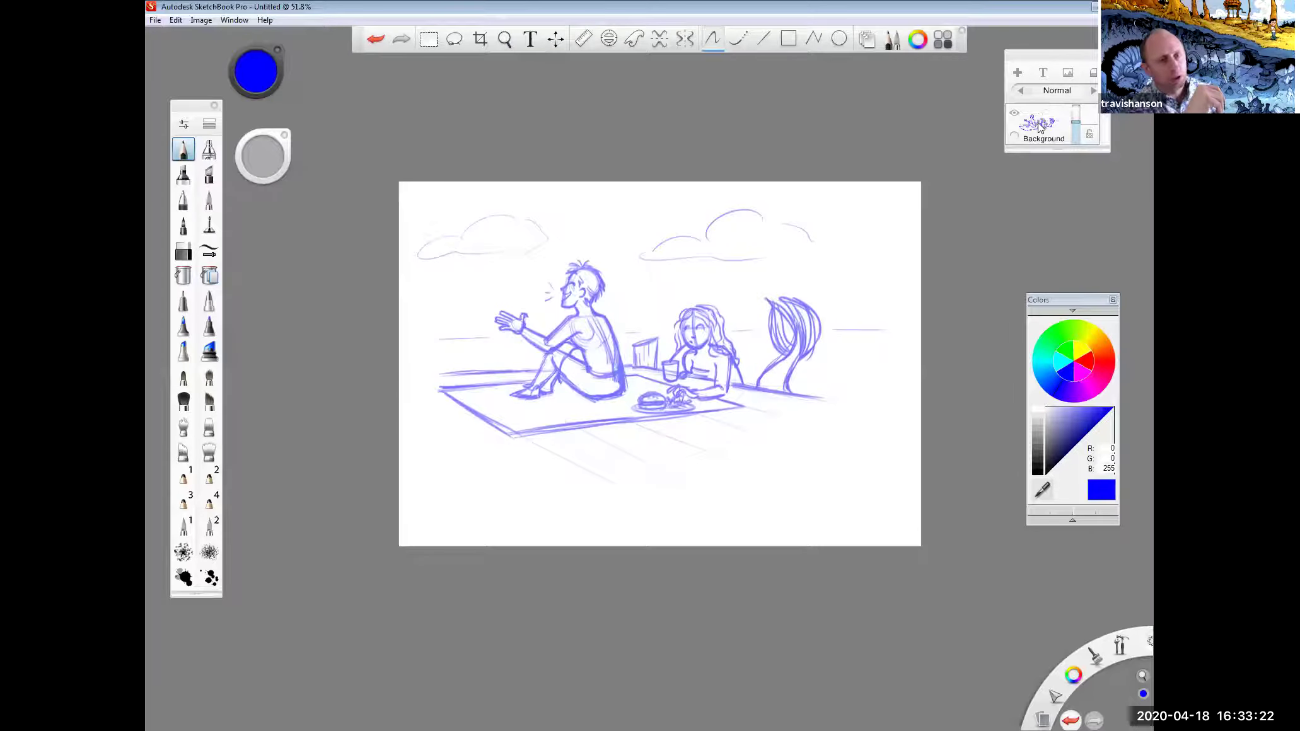
{"action": "left_click", "coordinate": [1017, 73]}
{"action": "left_click", "coordinate": [1044, 166]}
{"action": "left_click_drag", "start_coordinate": [1076, 165], "coordinate": [1076, 175]}
{"action": "left_click", "coordinate": [1042, 124]}
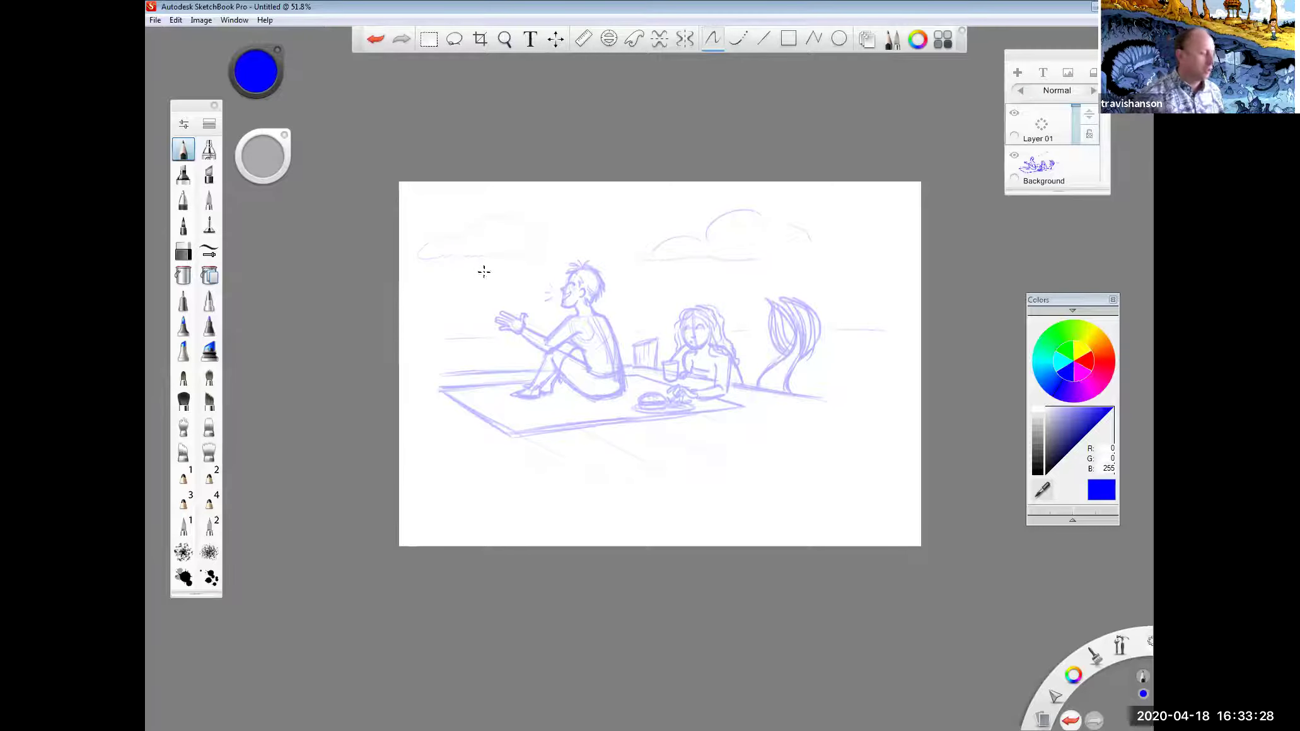
Step: Draw a straight-edged rectangular frame around the scene on the new layer and transform it to crop closely around both figures
{"action": "left_click_drag", "start_coordinate": [464, 228], "coordinate": [464, 449]}
{"action": "mouse_move", "coordinate": [464, 231]}
{"action": "left_mouse_down"}
{"action": "mouse_move", "coordinate": [857, 231]}
{"action": "mouse_move", "coordinate": [861, 452]}
{"action": "left_mouse_up"}
{"action": "left_click", "coordinate": [556, 39]}
{"action": "left_click_drag", "start_coordinate": [756, 313], "coordinate": [763, 290]}
{"action": "left_click_drag", "start_coordinate": [793, 387], "coordinate": [794, 352]}
{"action": "left_click", "coordinate": [819, 314]}
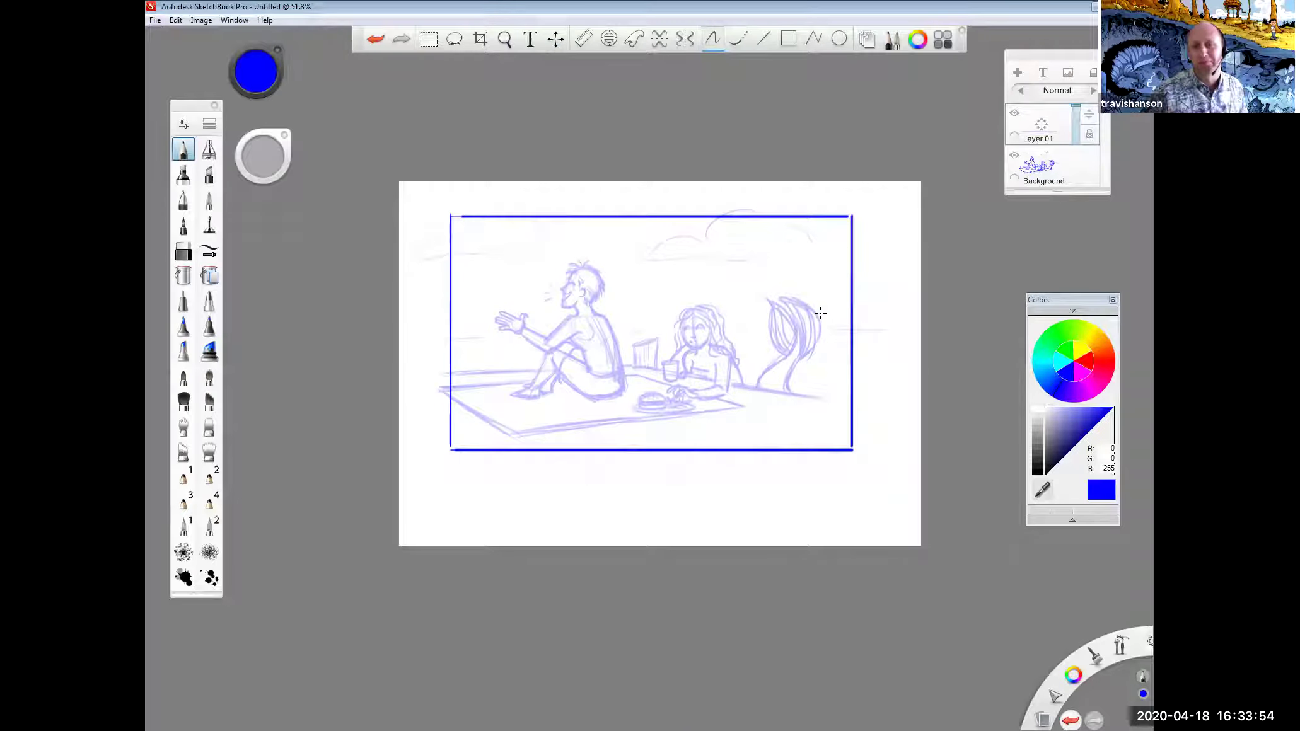
{"action": "key", "text": "space"}
{"action": "left_click_drag", "start_coordinate": [662, 327], "coordinate": [684, 329]}
{"action": "left_click_drag", "start_coordinate": [673, 386], "coordinate": [656, 362]}
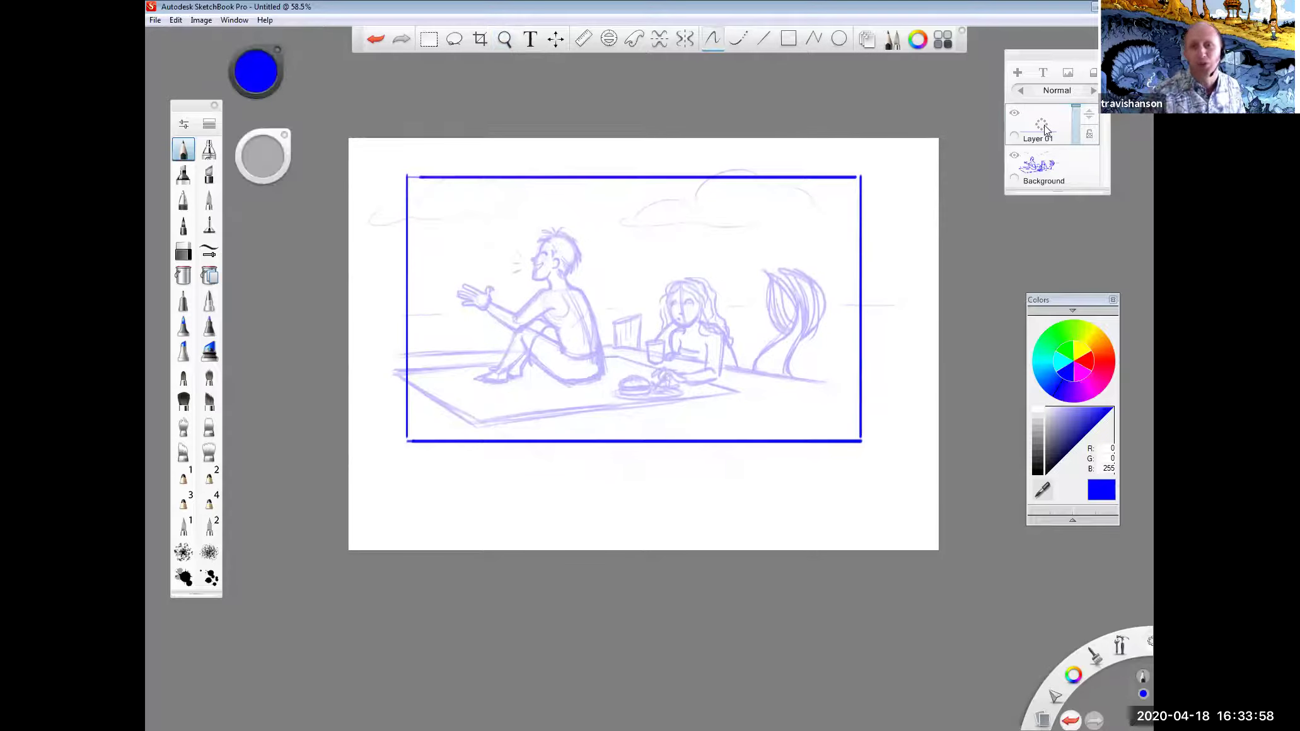
Step: On the Background layer, erase the mermaid's upright tail fin and redraw it as a smaller curved tail with two spreading flukes
{"action": "left_click", "coordinate": [1044, 166]}
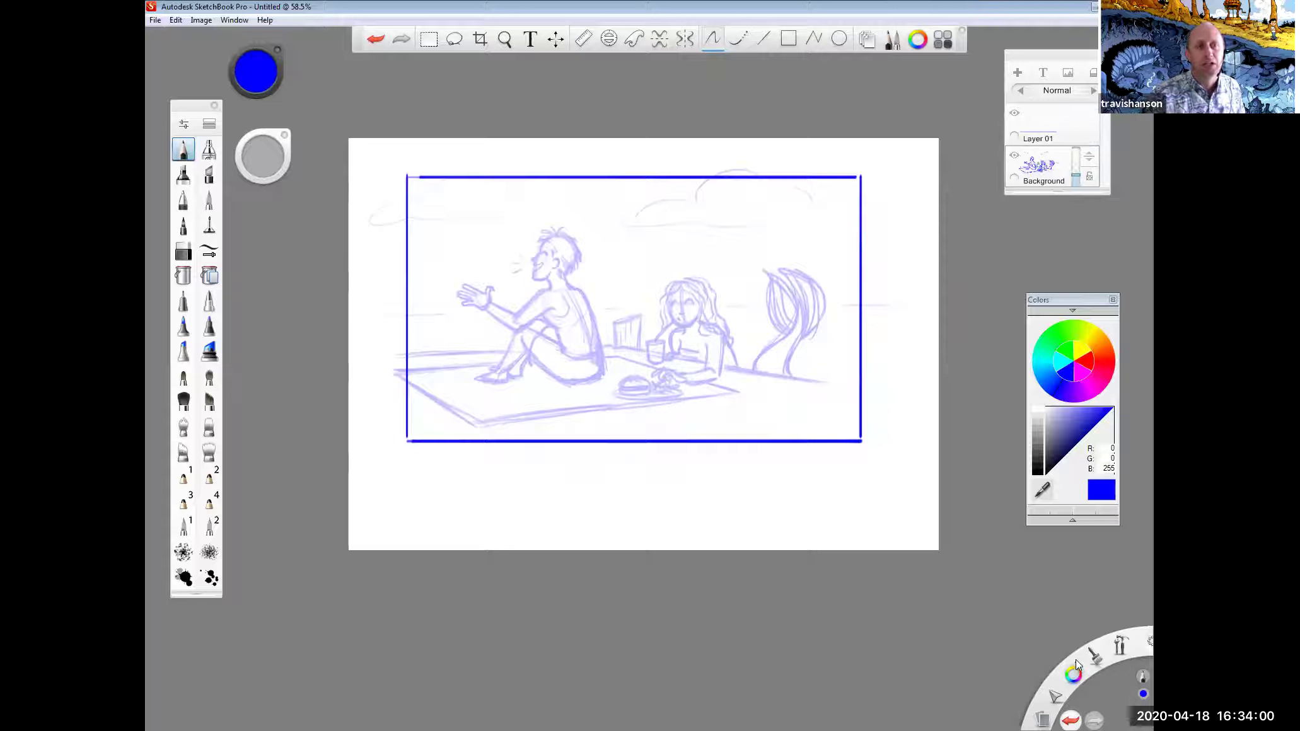
{"action": "left_click_drag", "start_coordinate": [1078, 675], "coordinate": [1044, 711]}
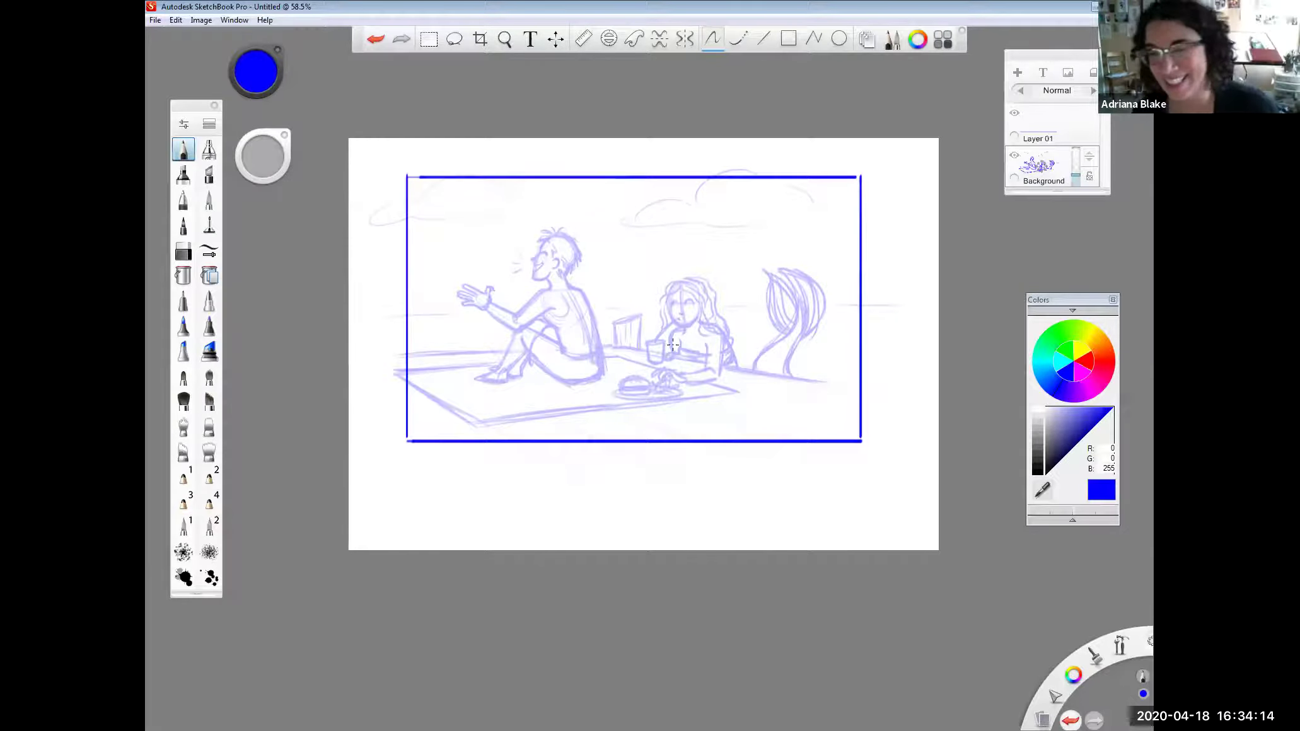
{"action": "left_click_drag", "start_coordinate": [265, 158], "coordinate": [276, 157]}
{"action": "mouse_move", "coordinate": [769, 278]}
{"action": "left_mouse_down"}
{"action": "mouse_move", "coordinate": [789, 301]}
{"action": "mouse_move", "coordinate": [790, 273]}
{"action": "mouse_move", "coordinate": [813, 267]}
{"action": "mouse_move", "coordinate": [810, 347]}
{"action": "mouse_move", "coordinate": [780, 355]}
{"action": "left_mouse_up"}
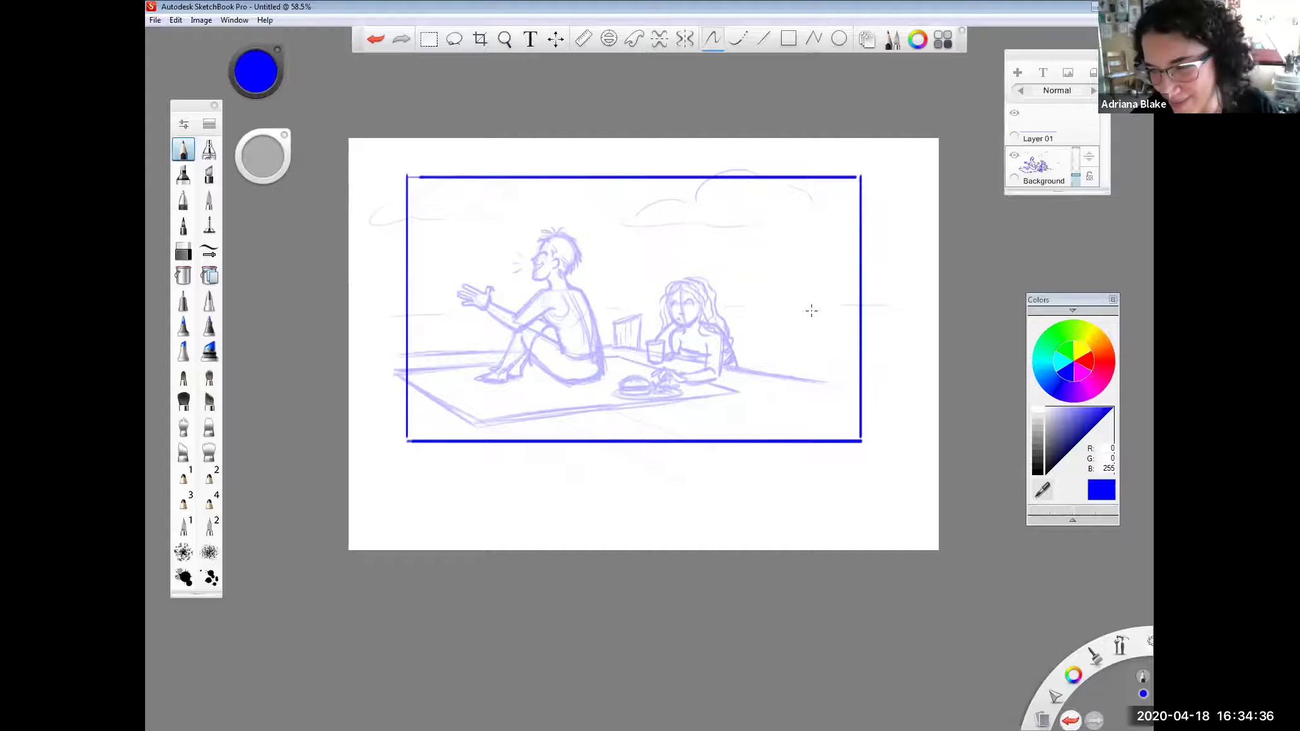
{"action": "mouse_move", "coordinate": [801, 320]}
{"action": "left_mouse_down"}
{"action": "mouse_move", "coordinate": [786, 344]}
{"action": "mouse_move", "coordinate": [796, 336]}
{"action": "mouse_move", "coordinate": [802, 374]}
{"action": "left_mouse_up"}
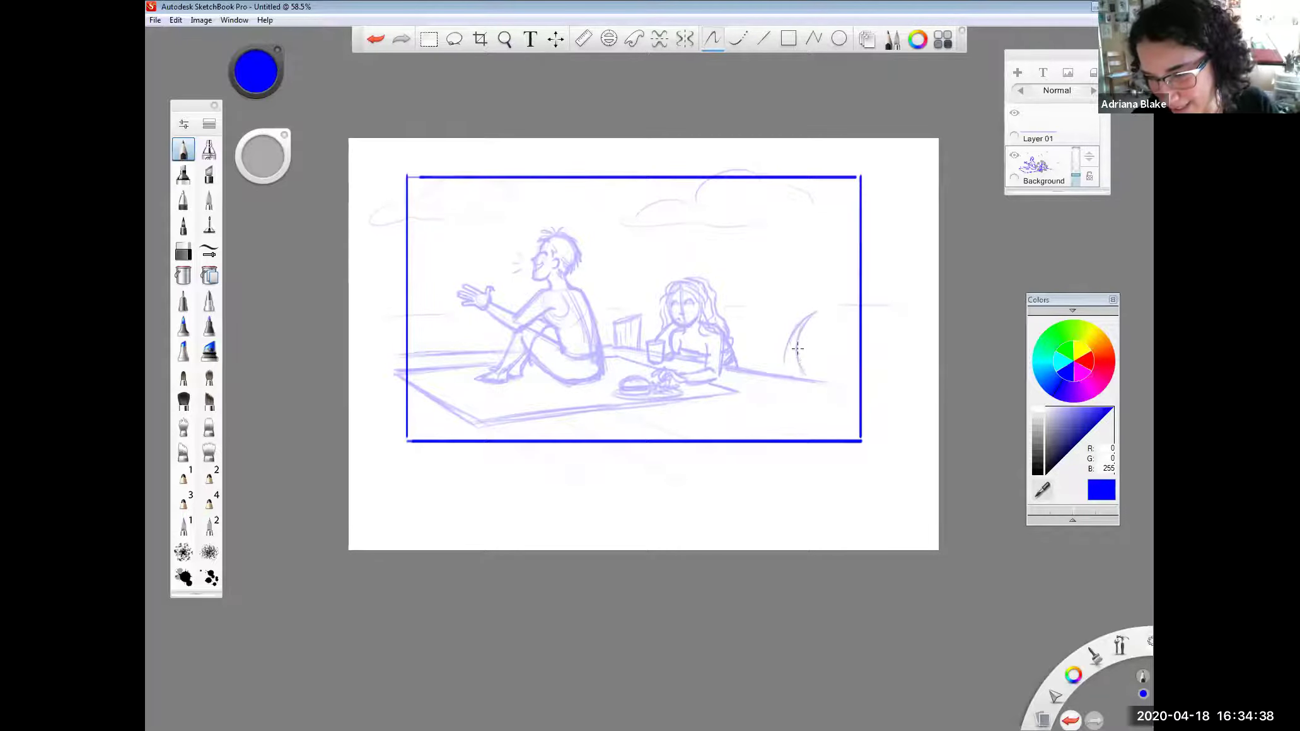
{"action": "mouse_move", "coordinate": [795, 319]}
{"action": "left_mouse_down"}
{"action": "mouse_move", "coordinate": [780, 373]}
{"action": "mouse_move", "coordinate": [811, 286]}
{"action": "left_mouse_up"}
{"action": "mouse_move", "coordinate": [811, 286]}
{"action": "left_mouse_down"}
{"action": "mouse_move", "coordinate": [808, 313]}
{"action": "mouse_move", "coordinate": [851, 311]}
{"action": "left_mouse_up"}
{"action": "mouse_move", "coordinate": [799, 347]}
{"action": "left_mouse_down"}
{"action": "mouse_move", "coordinate": [850, 312]}
{"action": "mouse_move", "coordinate": [804, 303]}
{"action": "mouse_move", "coordinate": [780, 341]}
{"action": "left_mouse_up"}
{"action": "mouse_move", "coordinate": [805, 288]}
{"action": "left_mouse_down"}
{"action": "mouse_move", "coordinate": [786, 327]}
{"action": "mouse_move", "coordinate": [800, 295]}
{"action": "mouse_move", "coordinate": [835, 300]}
{"action": "mouse_move", "coordinate": [805, 330]}
{"action": "mouse_move", "coordinate": [853, 309]}
{"action": "mouse_move", "coordinate": [818, 292]}
{"action": "mouse_move", "coordinate": [799, 336]}
{"action": "left_mouse_up"}
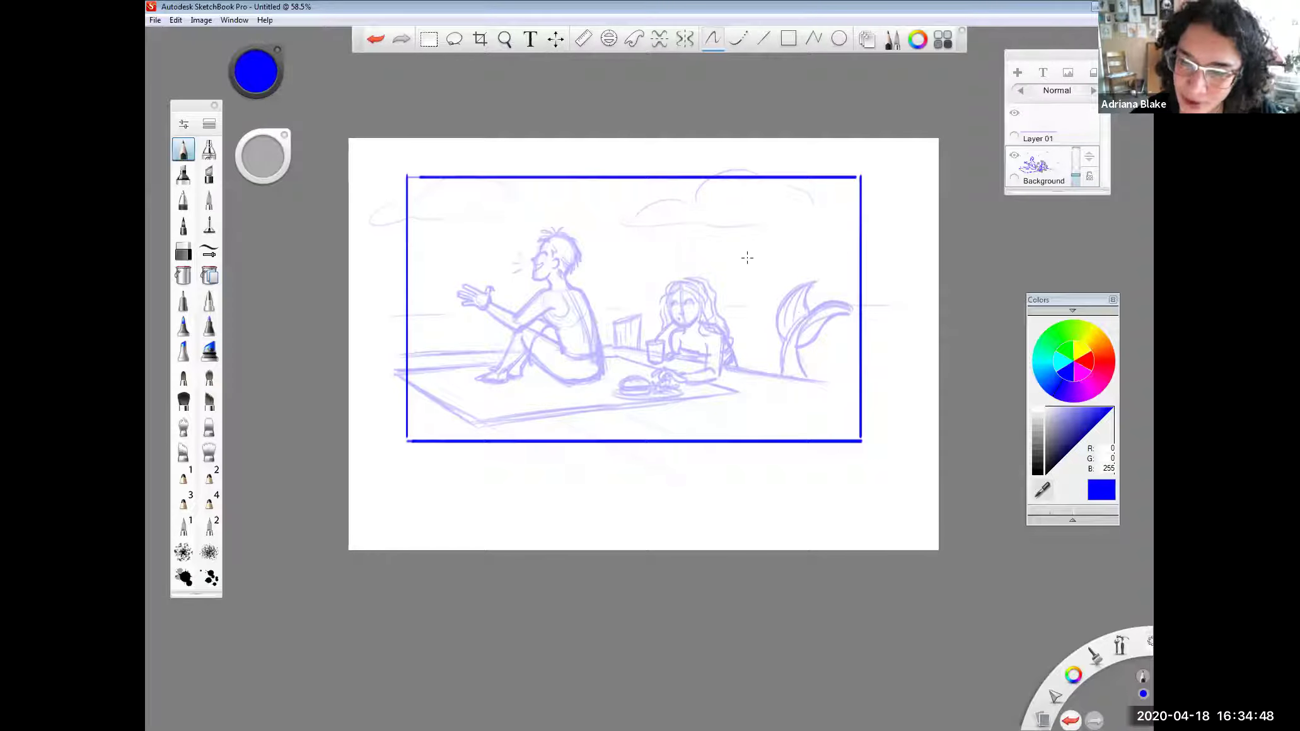
Step: Erase the cloud behind the seated figure, redraw it as a puffy cloud inside the frame, and trim the other cloud above the frame
{"action": "key", "text": "space"}
{"action": "left_click_drag", "start_coordinate": [633, 278], "coordinate": [665, 292]}
{"action": "left_click_drag", "start_coordinate": [677, 308], "coordinate": [695, 325]}
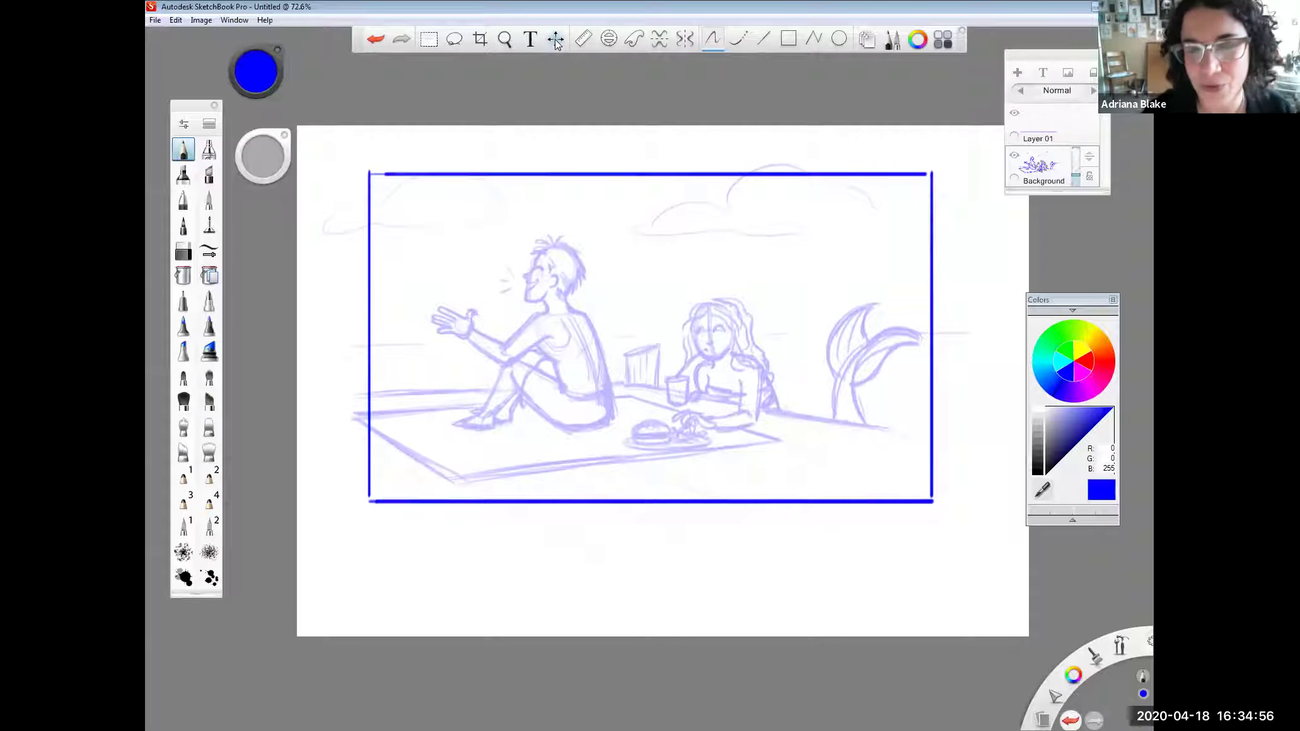
{"action": "key", "text": "space"}
{"action": "left_click_drag", "start_coordinate": [726, 339], "coordinate": [835, 317]}
{"action": "key", "text": "space"}
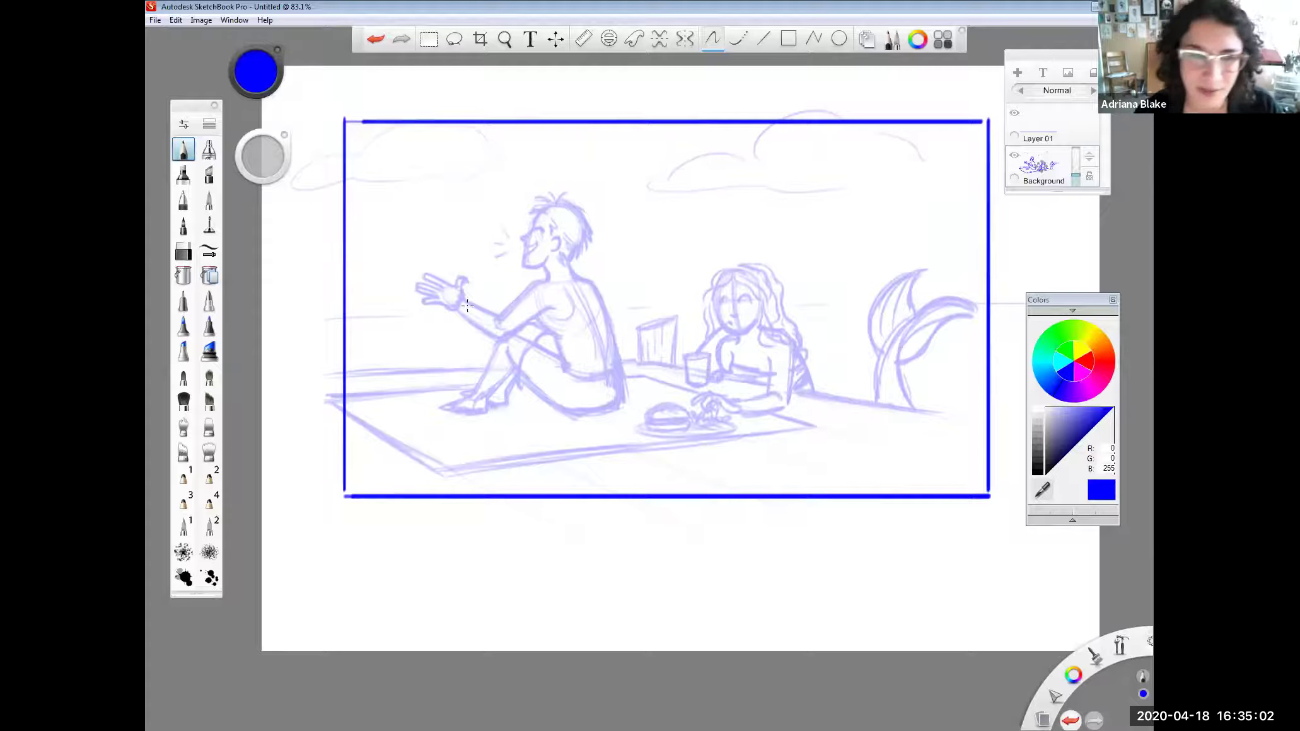
{"action": "left_click", "coordinate": [455, 39]}
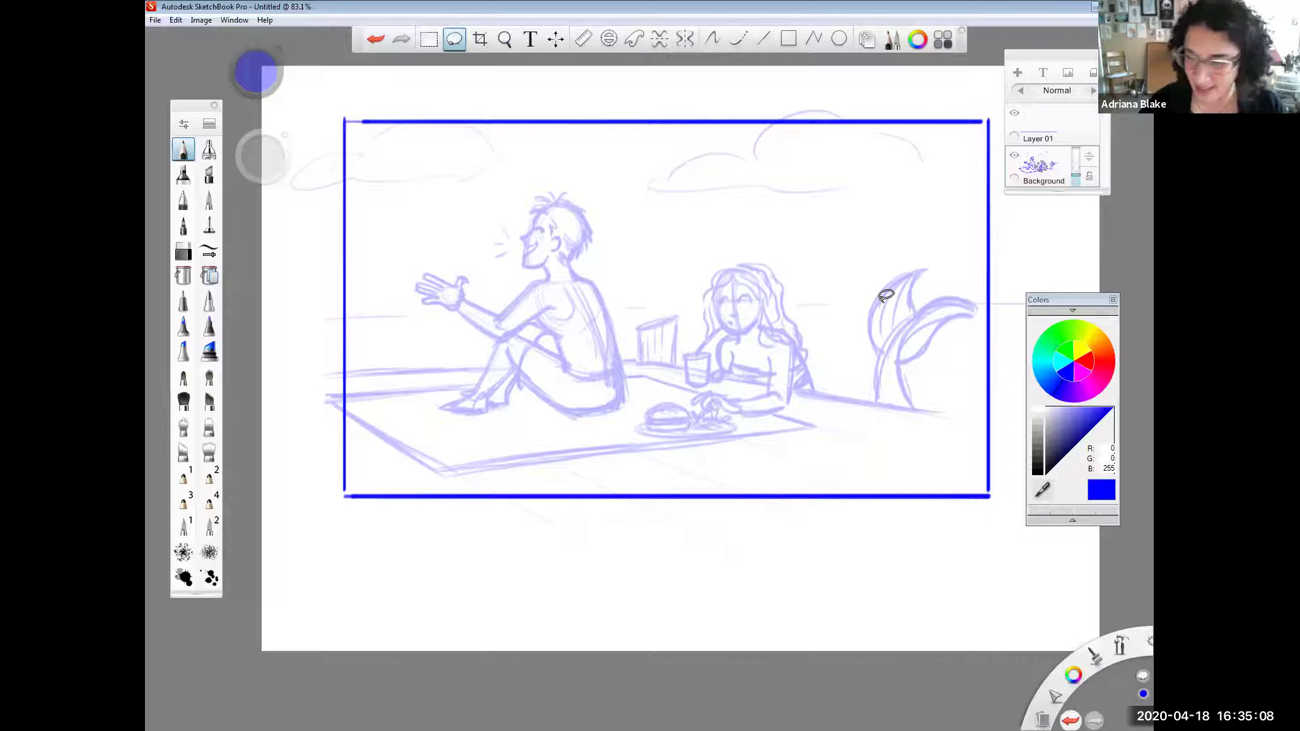
{"action": "left_click", "coordinate": [1095, 660]}
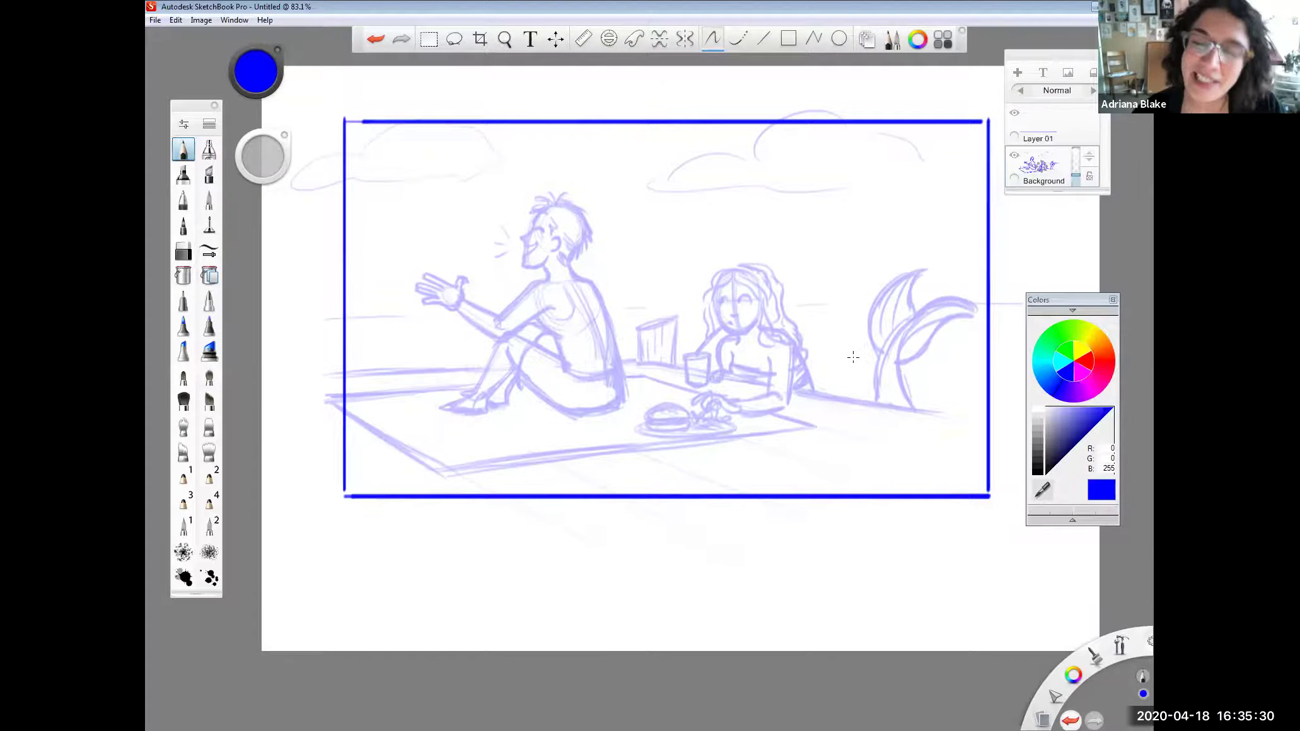
{"action": "mouse_move", "coordinate": [358, 152]}
{"action": "left_mouse_down"}
{"action": "mouse_move", "coordinate": [281, 185]}
{"action": "mouse_move", "coordinate": [522, 151]}
{"action": "left_mouse_up"}
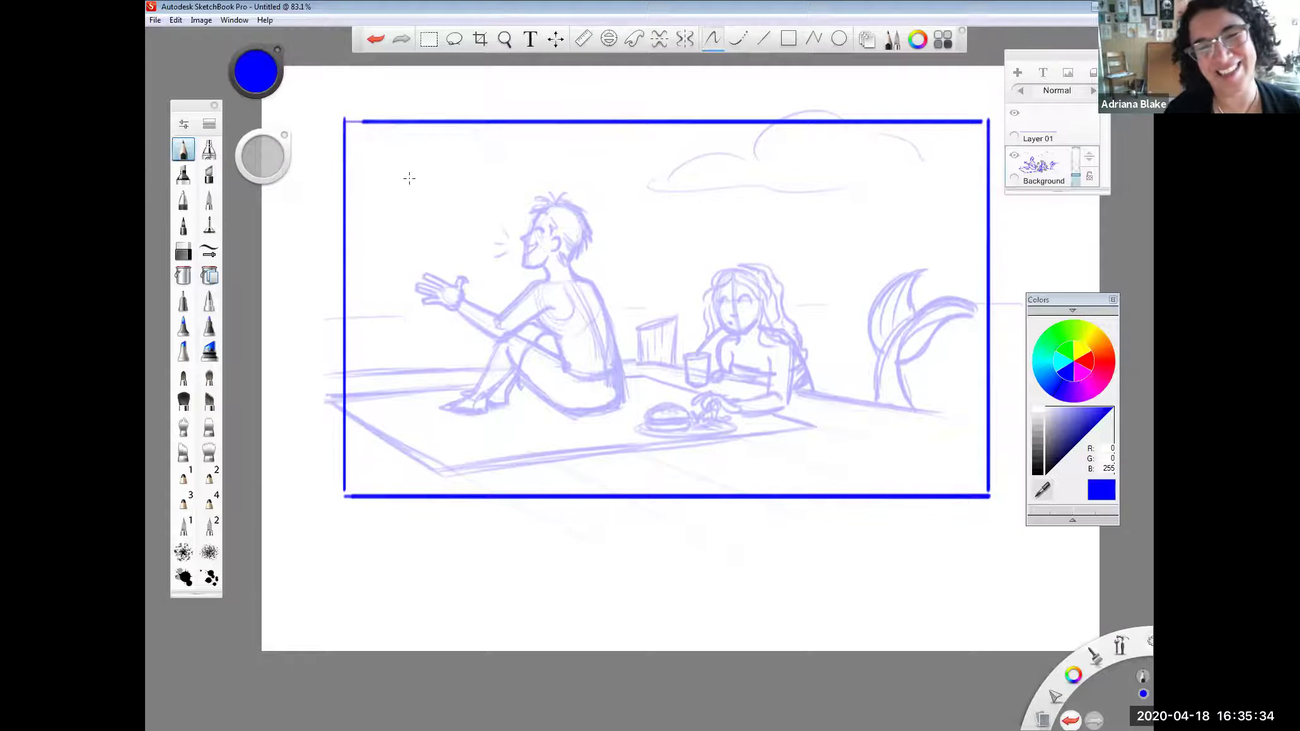
{"action": "mouse_move", "coordinate": [510, 157]}
{"action": "left_mouse_down"}
{"action": "mouse_move", "coordinate": [400, 170]}
{"action": "mouse_move", "coordinate": [335, 192]}
{"action": "left_mouse_up"}
{"action": "left_click_drag", "start_coordinate": [468, 207], "coordinate": [364, 212]}
{"action": "left_click_drag", "start_coordinate": [521, 158], "coordinate": [566, 166]}
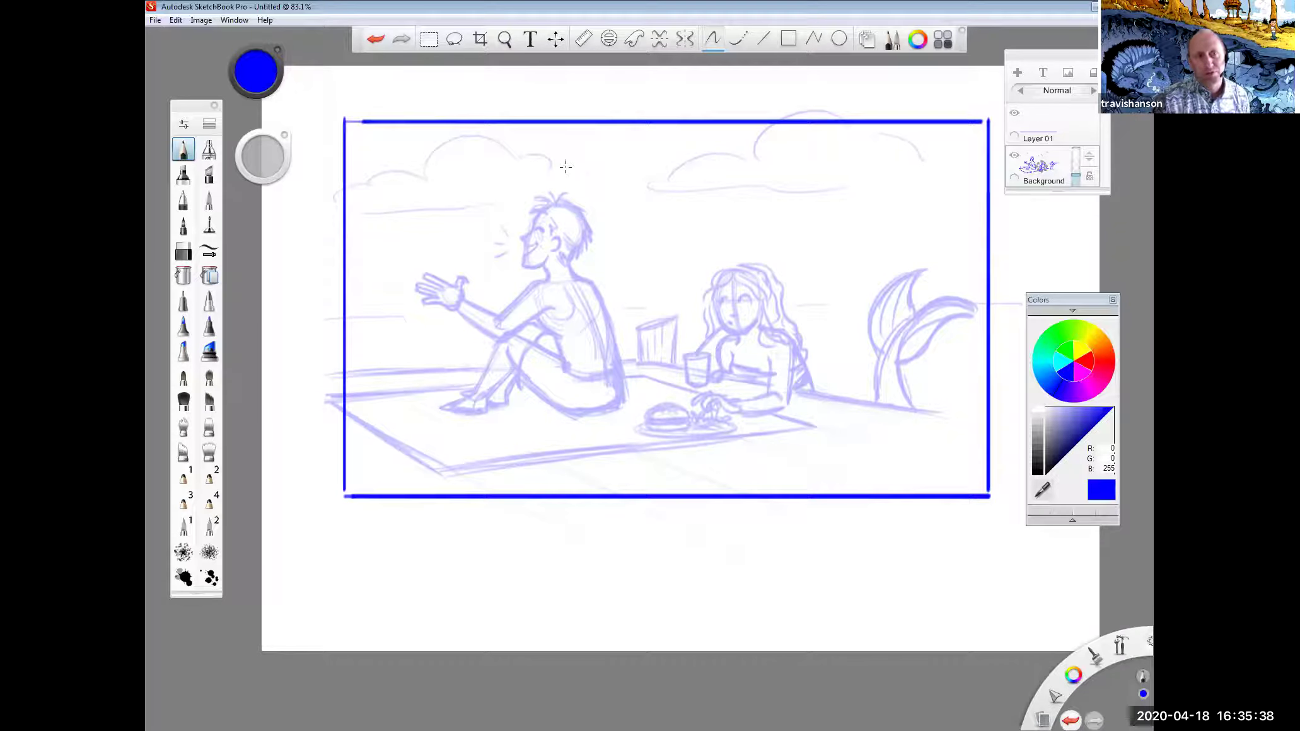
{"action": "mouse_move", "coordinate": [494, 205]}
{"action": "left_mouse_down"}
{"action": "mouse_move", "coordinate": [324, 211]}
{"action": "mouse_move", "coordinate": [335, 189]}
{"action": "left_mouse_up"}
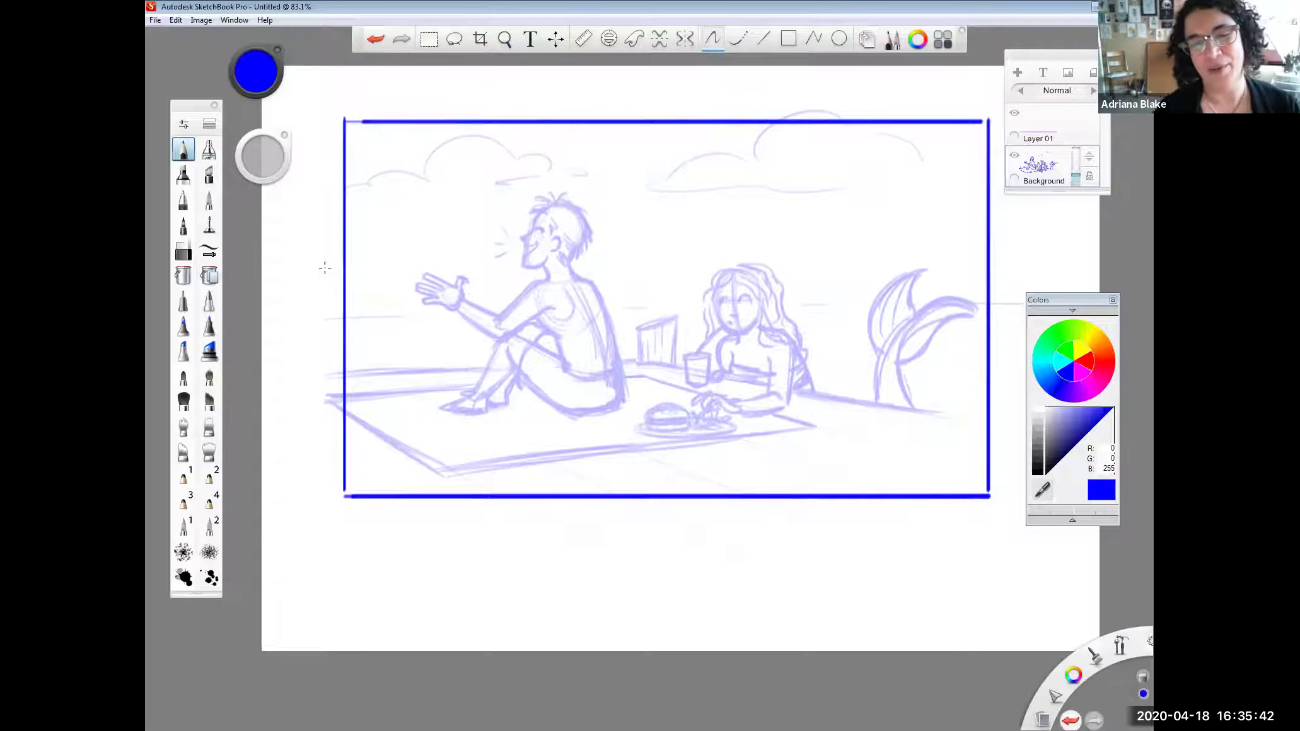
{"action": "left_click_drag", "start_coordinate": [783, 111], "coordinate": [844, 109]}
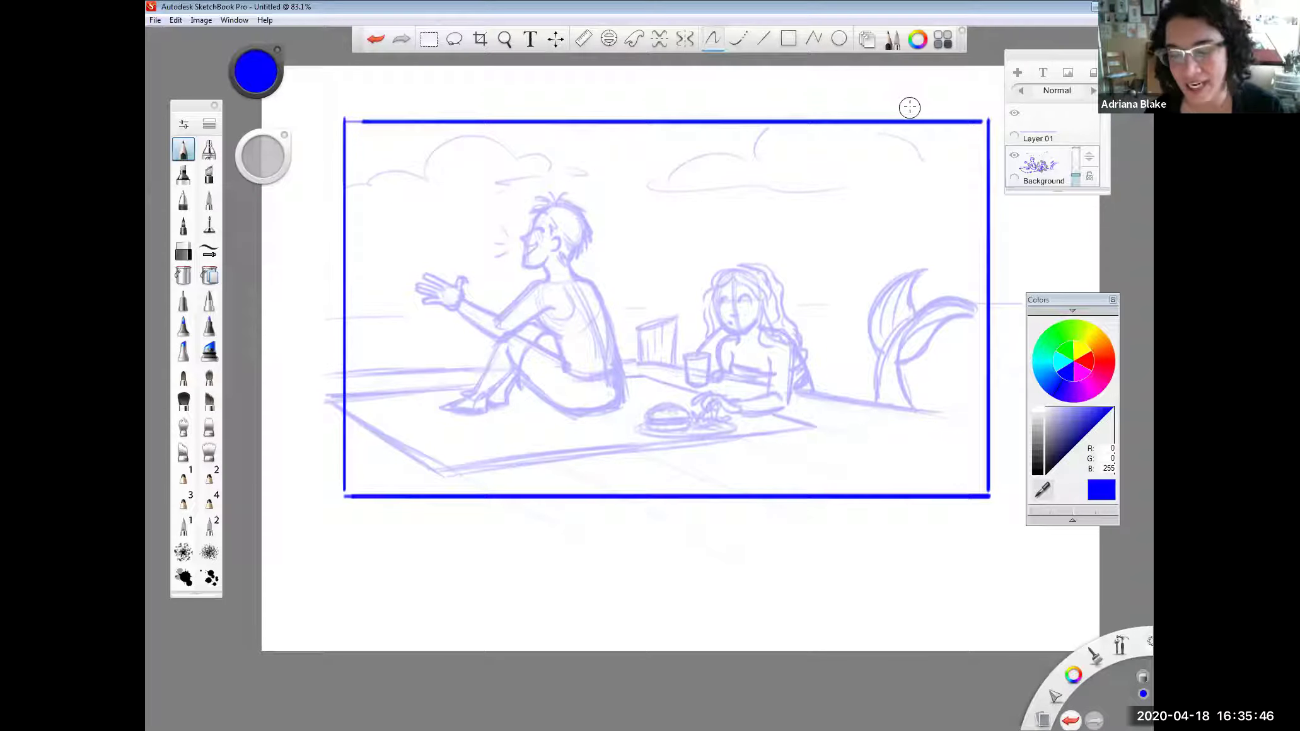
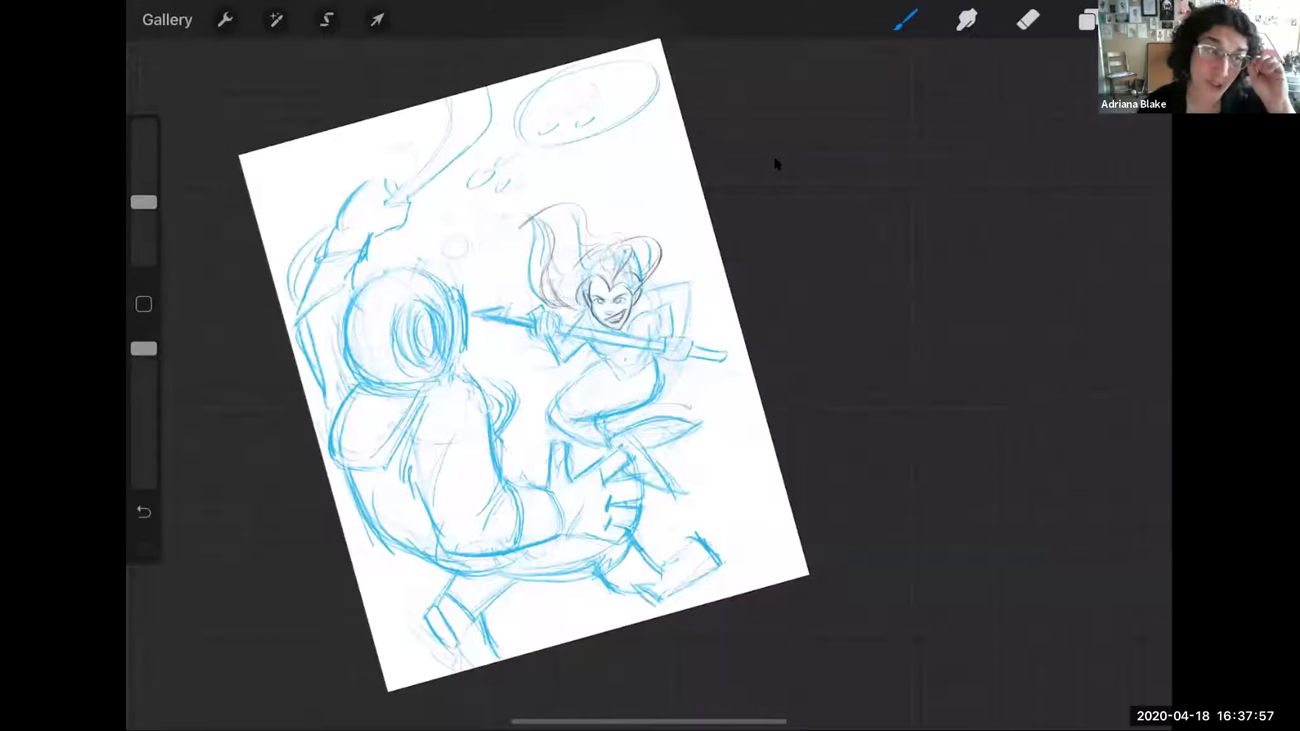
Step: In Procreate's diver-and-mermaid sketch, trace the collar piece below the diver's helmet in dark pencil and add a row of small marks along it
{"action": "scroll", "coordinate": [776, 164], "scroll_direction": "up", "scroll_amount": 5}
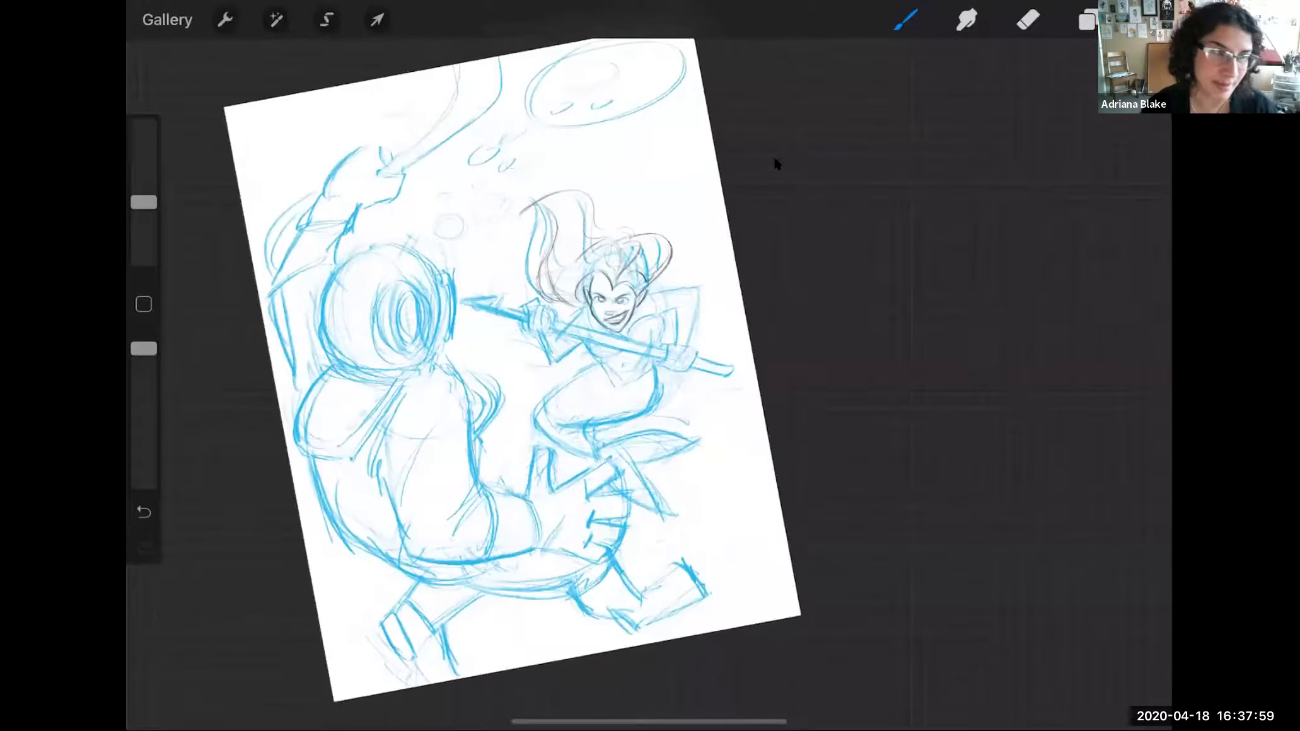
{"action": "scroll", "coordinate": [777, 164], "scroll_direction": "down", "scroll_amount": 1}
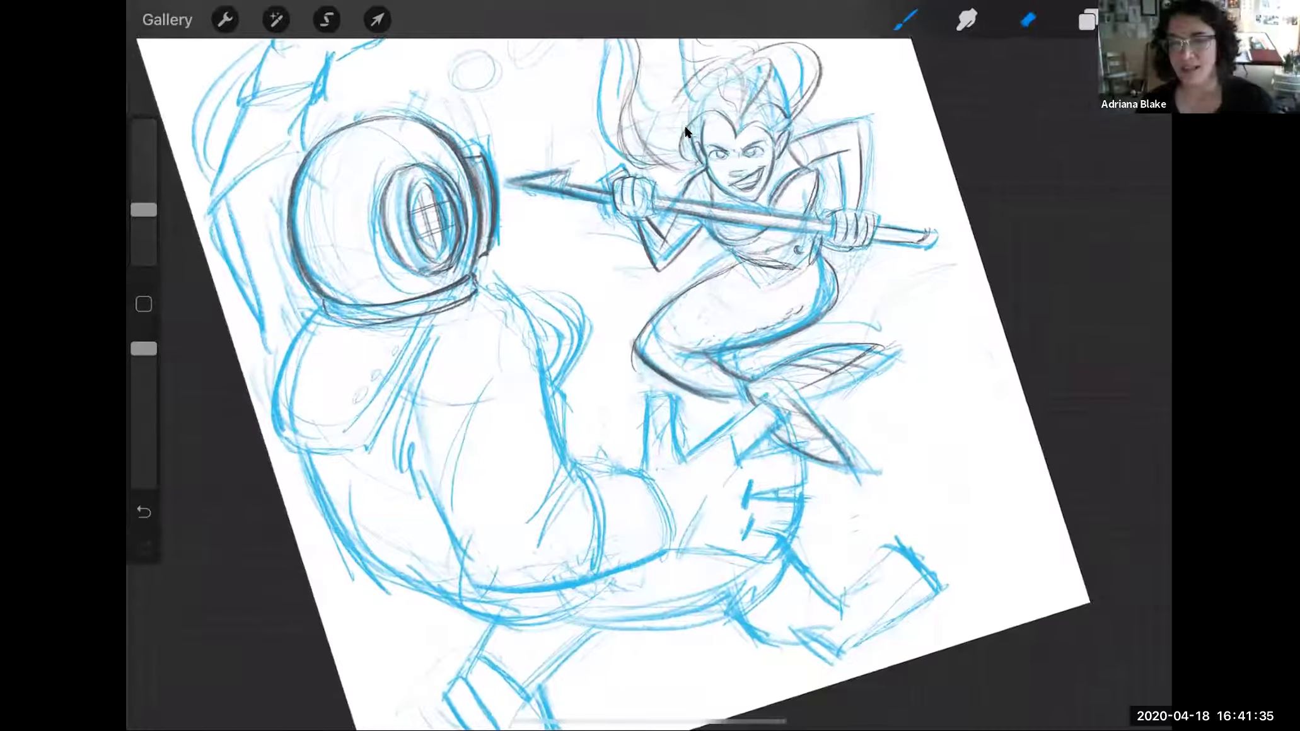
{"action": "key", "text": "b"}
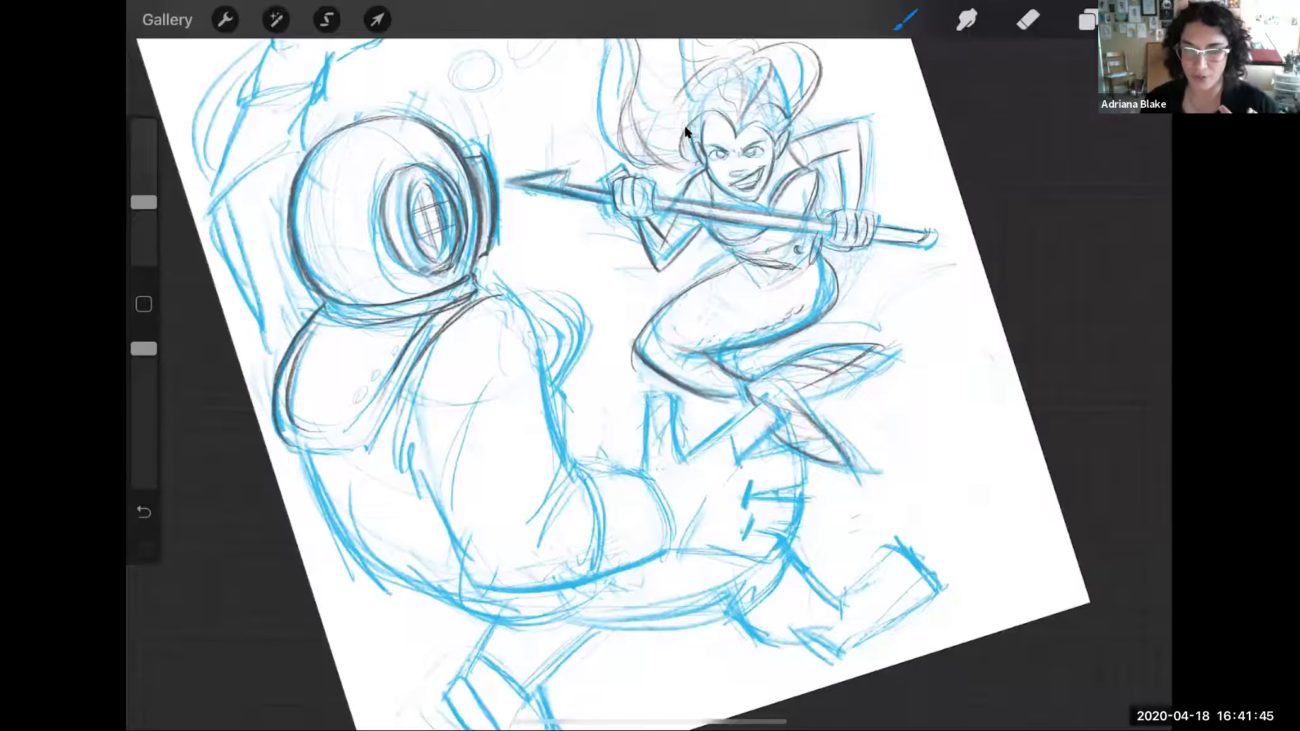
{"action": "left_click_drag", "start_coordinate": [287, 443], "coordinate": [384, 454]}
{"action": "left_click_drag", "start_coordinate": [409, 384], "coordinate": [363, 447]}
{"action": "left_click_drag", "start_coordinate": [411, 374], "coordinate": [367, 441]}
{"action": "left_click_drag", "start_coordinate": [421, 348], "coordinate": [404, 385]}
{"action": "left_click_drag", "start_coordinate": [474, 308], "coordinate": [380, 430]}
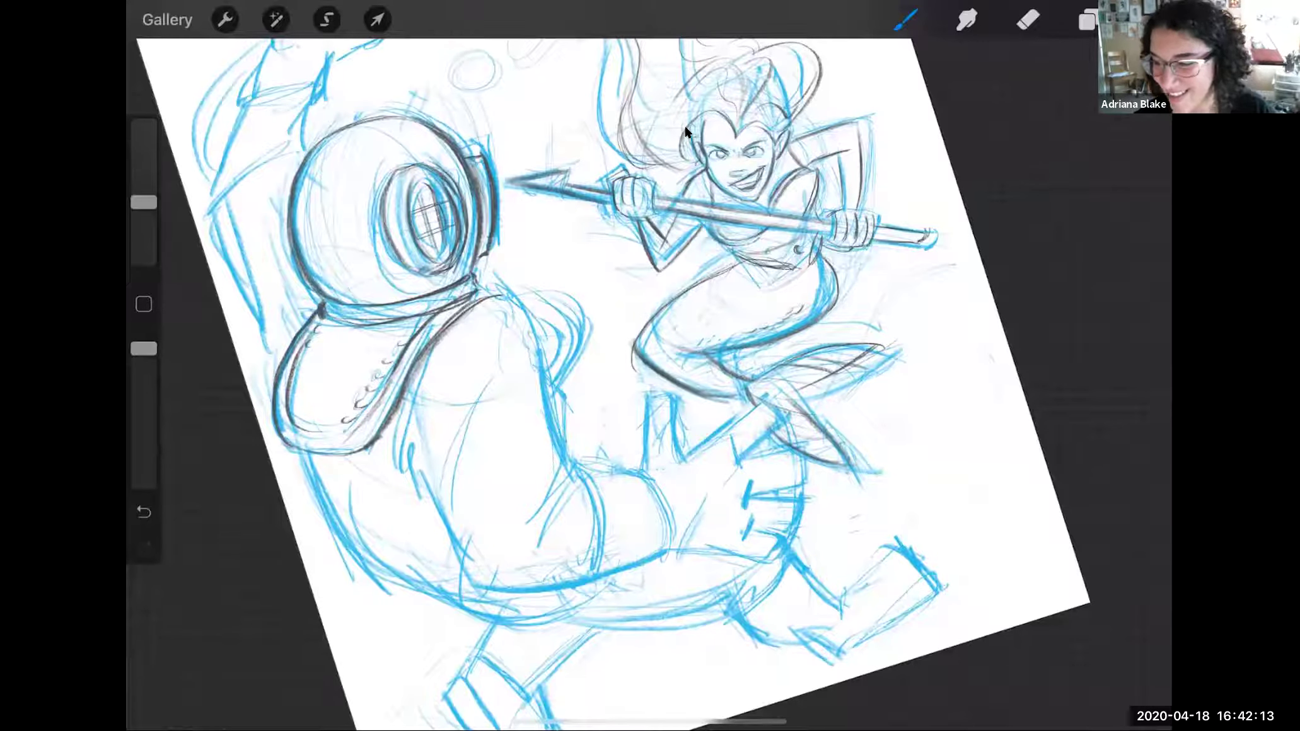
Step: Trace dark outlines over the diver's far shoulder and the near sleeve, including its folds at the elbow
{"action": "left_click_drag", "start_coordinate": [493, 287], "coordinate": [552, 332]}
{"action": "mouse_move", "coordinate": [501, 287]}
{"action": "left_mouse_down"}
{"action": "mouse_move", "coordinate": [545, 350]}
{"action": "mouse_move", "coordinate": [552, 323]}
{"action": "mouse_move", "coordinate": [545, 353]}
{"action": "mouse_move", "coordinate": [536, 322]}
{"action": "mouse_move", "coordinate": [544, 338]}
{"action": "left_mouse_up"}
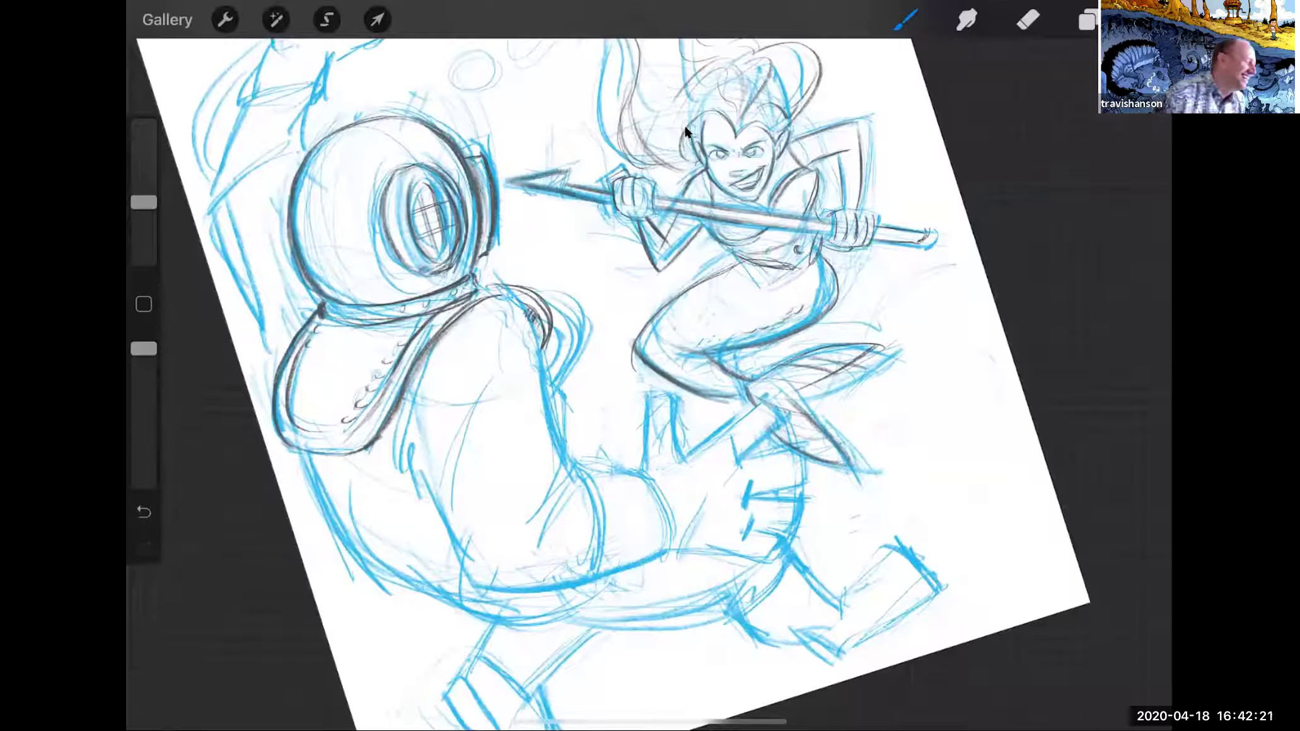
{"action": "left_click_drag", "start_coordinate": [416, 363], "coordinate": [438, 473]}
{"action": "left_click_drag", "start_coordinate": [432, 426], "coordinate": [445, 501]}
{"action": "left_click_drag", "start_coordinate": [433, 454], "coordinate": [480, 578]}
{"action": "left_click_drag", "start_coordinate": [536, 351], "coordinate": [572, 476]}
{"action": "left_click_drag", "start_coordinate": [535, 375], "coordinate": [572, 476]}
{"action": "mouse_move", "coordinate": [522, 345]}
{"action": "left_mouse_down"}
{"action": "mouse_move", "coordinate": [456, 411]}
{"action": "mouse_move", "coordinate": [481, 342]}
{"action": "left_mouse_up"}
{"action": "left_click_drag", "start_coordinate": [520, 323], "coordinate": [533, 350]}
{"action": "mouse_move", "coordinate": [557, 449]}
{"action": "left_mouse_down"}
{"action": "mouse_move", "coordinate": [539, 520]}
{"action": "mouse_move", "coordinate": [587, 511]}
{"action": "left_mouse_up"}
{"action": "left_click_drag", "start_coordinate": [472, 579], "coordinate": [561, 582]}
Step: Trace the diver's curved back down to the waist and darken the near sleeve's front edge down to the cuff
{"action": "mouse_move", "coordinate": [741, 158]}
{"action": "left_mouse_down"}
{"action": "mouse_move", "coordinate": [818, 197]}
{"action": "mouse_move", "coordinate": [851, 252]}
{"action": "left_mouse_up"}
{"action": "mouse_move", "coordinate": [388, 398]}
{"action": "left_mouse_down"}
{"action": "mouse_move", "coordinate": [400, 470]}
{"action": "mouse_move", "coordinate": [389, 419]}
{"action": "mouse_move", "coordinate": [484, 556]}
{"action": "left_mouse_up"}
{"action": "left_click_drag", "start_coordinate": [416, 505], "coordinate": [519, 574]}
{"action": "left_click_drag", "start_coordinate": [411, 472], "coordinate": [527, 577]}
{"action": "left_click_drag", "start_coordinate": [415, 463], "coordinate": [503, 569]}
{"action": "left_click_drag", "start_coordinate": [633, 369], "coordinate": [616, 482]}
{"action": "left_click_drag", "start_coordinate": [637, 430], "coordinate": [619, 478]}
{"action": "mouse_move", "coordinate": [635, 370]}
{"action": "left_mouse_down"}
{"action": "mouse_move", "coordinate": [609, 439]}
{"action": "mouse_move", "coordinate": [615, 585]}
{"action": "left_mouse_up"}
{"action": "left_click_drag", "start_coordinate": [633, 501], "coordinate": [613, 585]}
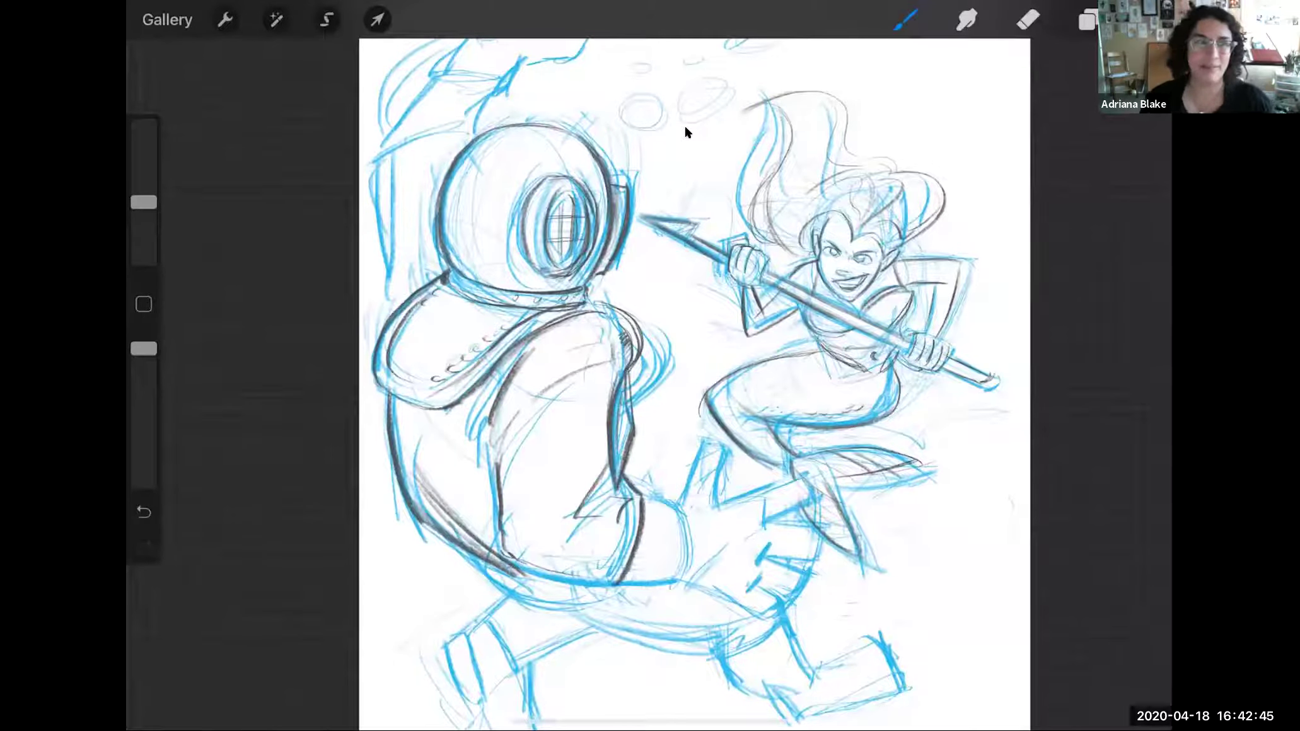
Step: Outline the wrist cuff and the thumb of the diver's lower glove in dark pencil
{"action": "mouse_move", "coordinate": [648, 503]}
{"action": "left_mouse_down"}
{"action": "mouse_move", "coordinate": [684, 508]}
{"action": "mouse_move", "coordinate": [688, 563]}
{"action": "left_mouse_up"}
{"action": "mouse_move", "coordinate": [677, 494]}
{"action": "left_mouse_down"}
{"action": "mouse_move", "coordinate": [670, 511]}
{"action": "mouse_move", "coordinate": [676, 497]}
{"action": "left_mouse_up"}
{"action": "mouse_move", "coordinate": [702, 453]}
{"action": "left_mouse_down"}
{"action": "mouse_move", "coordinate": [682, 491]}
{"action": "mouse_move", "coordinate": [725, 449]}
{"action": "mouse_move", "coordinate": [711, 505]}
{"action": "left_mouse_up"}
Step: Rotate the canvas and trace the fingers and palm of the diver's lower glove over the blue sketch
{"action": "left_click_drag", "start_coordinate": [999, 382], "coordinate": [853, 248]}
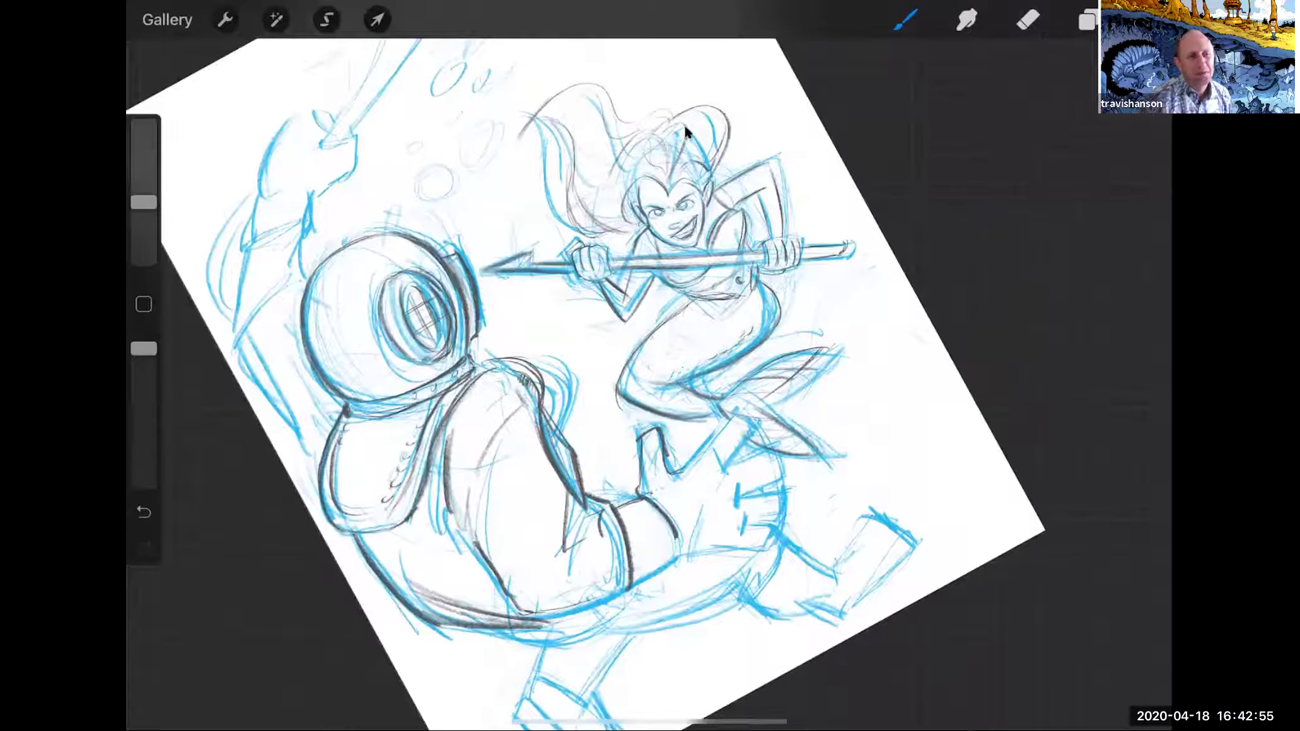
{"action": "left_click_drag", "start_coordinate": [726, 419], "coordinate": [681, 469]}
{"action": "mouse_move", "coordinate": [726, 419]}
{"action": "left_mouse_down"}
{"action": "mouse_move", "coordinate": [752, 431]}
{"action": "mouse_move", "coordinate": [713, 477]}
{"action": "mouse_move", "coordinate": [693, 530]}
{"action": "mouse_move", "coordinate": [722, 525]}
{"action": "left_mouse_up"}
{"action": "mouse_move", "coordinate": [729, 466]}
{"action": "left_mouse_down"}
{"action": "mouse_move", "coordinate": [766, 449]}
{"action": "mouse_move", "coordinate": [782, 474]}
{"action": "mouse_move", "coordinate": [744, 489]}
{"action": "left_mouse_up"}
{"action": "left_click_drag", "start_coordinate": [783, 451], "coordinate": [782, 470]}
{"action": "left_click_drag", "start_coordinate": [726, 435], "coordinate": [737, 449]}
{"action": "mouse_move", "coordinate": [731, 438]}
{"action": "left_mouse_down"}
{"action": "mouse_move", "coordinate": [763, 479]}
{"action": "mouse_move", "coordinate": [737, 497]}
{"action": "left_mouse_up"}
{"action": "mouse_move", "coordinate": [776, 494]}
{"action": "left_mouse_down"}
{"action": "mouse_move", "coordinate": [738, 501]}
{"action": "mouse_move", "coordinate": [779, 524]}
{"action": "mouse_move", "coordinate": [730, 522]}
{"action": "mouse_move", "coordinate": [763, 549]}
{"action": "mouse_move", "coordinate": [735, 548]}
{"action": "left_mouse_up"}
{"action": "mouse_move", "coordinate": [759, 526]}
{"action": "left_mouse_down"}
{"action": "mouse_move", "coordinate": [749, 542]}
{"action": "mouse_move", "coordinate": [681, 549]}
{"action": "mouse_move", "coordinate": [632, 585]}
{"action": "left_mouse_up"}
Step: Darken the underside of the diver's lower forearm and cuff, and add a small crease to the glove's thumb
{"action": "mouse_move", "coordinate": [689, 542]}
{"action": "left_mouse_down"}
{"action": "mouse_move", "coordinate": [639, 583]}
{"action": "mouse_move", "coordinate": [570, 610]}
{"action": "left_mouse_up"}
{"action": "left_click_drag", "start_coordinate": [634, 580], "coordinate": [576, 605]}
{"action": "left_click_drag", "start_coordinate": [623, 587], "coordinate": [566, 610]}
{"action": "left_click_drag", "start_coordinate": [665, 551], "coordinate": [641, 567]}
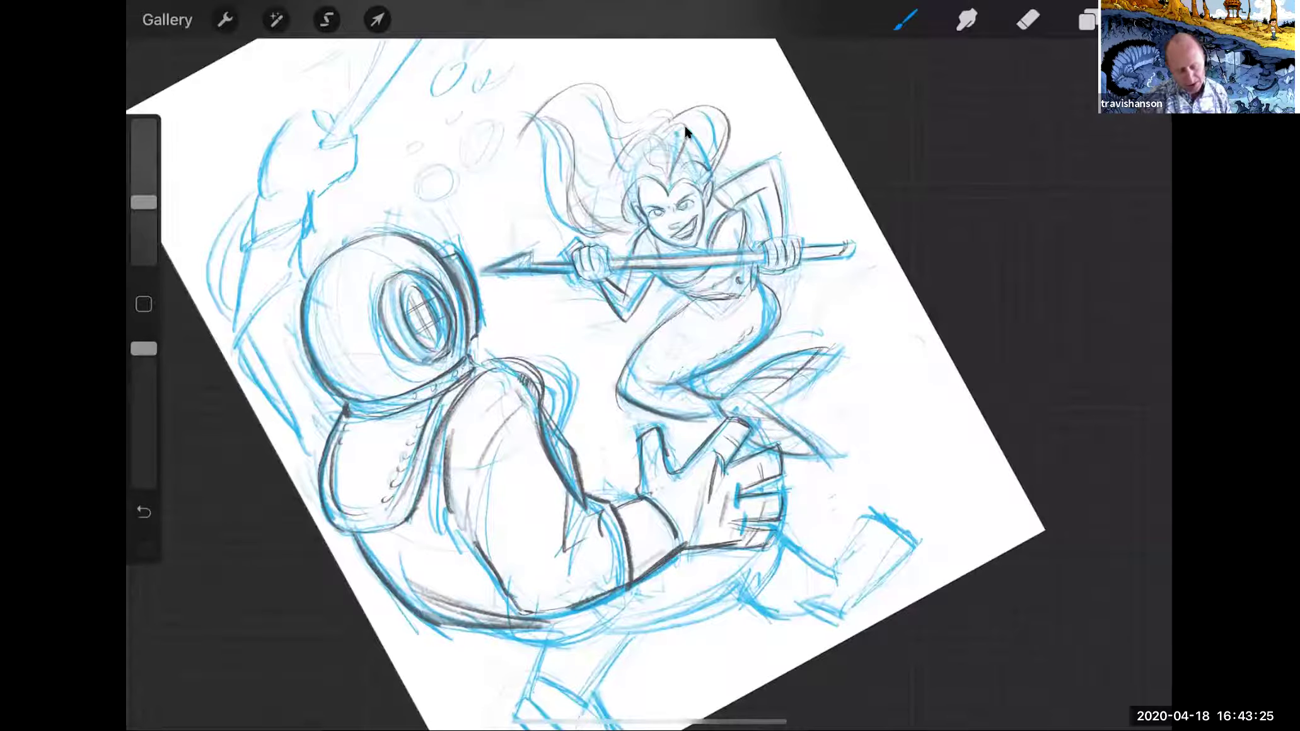
{"action": "left_click_drag", "start_coordinate": [643, 454], "coordinate": [659, 460]}
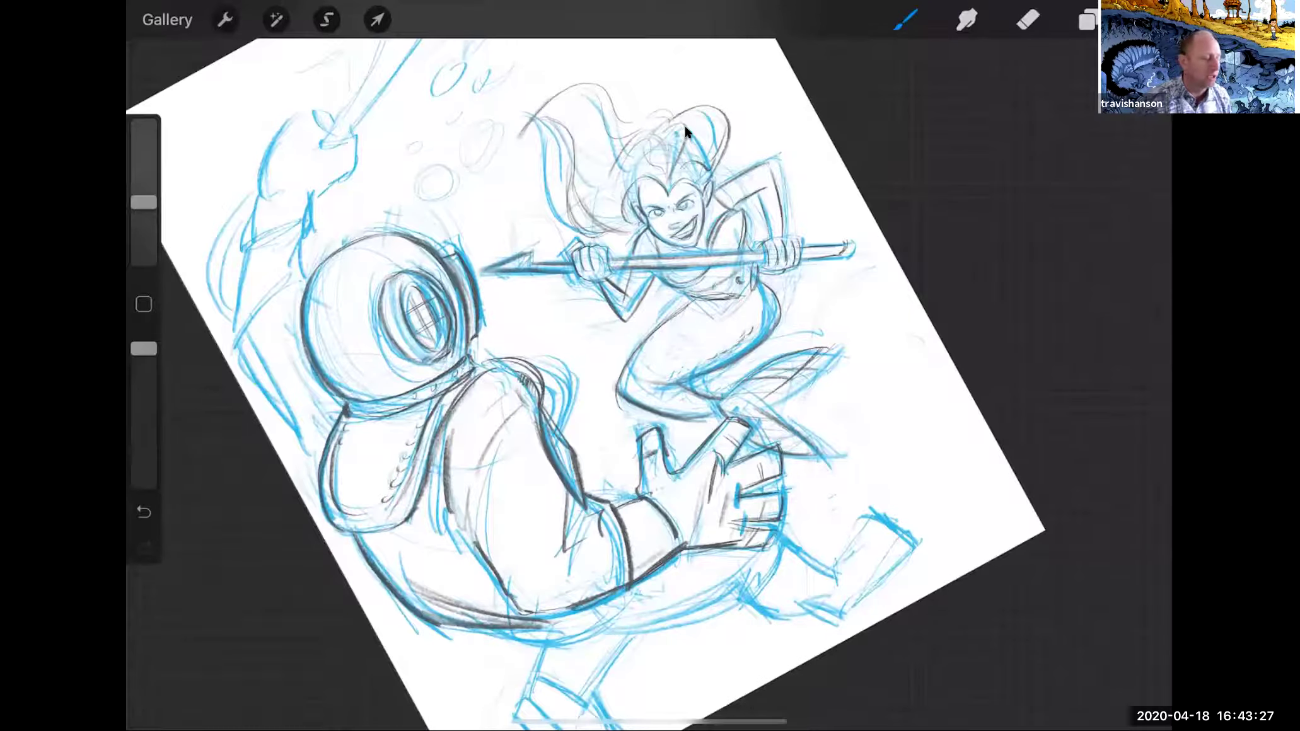
Step: Trace the diver's raised gloved fist and its wrist in dark pencil over the blue sketch
{"action": "scroll", "coordinate": [686, 133], "scroll_direction": "down", "scroll_amount": 3}
{"action": "scroll", "coordinate": [686, 133], "scroll_direction": "up", "scroll_amount": 1}
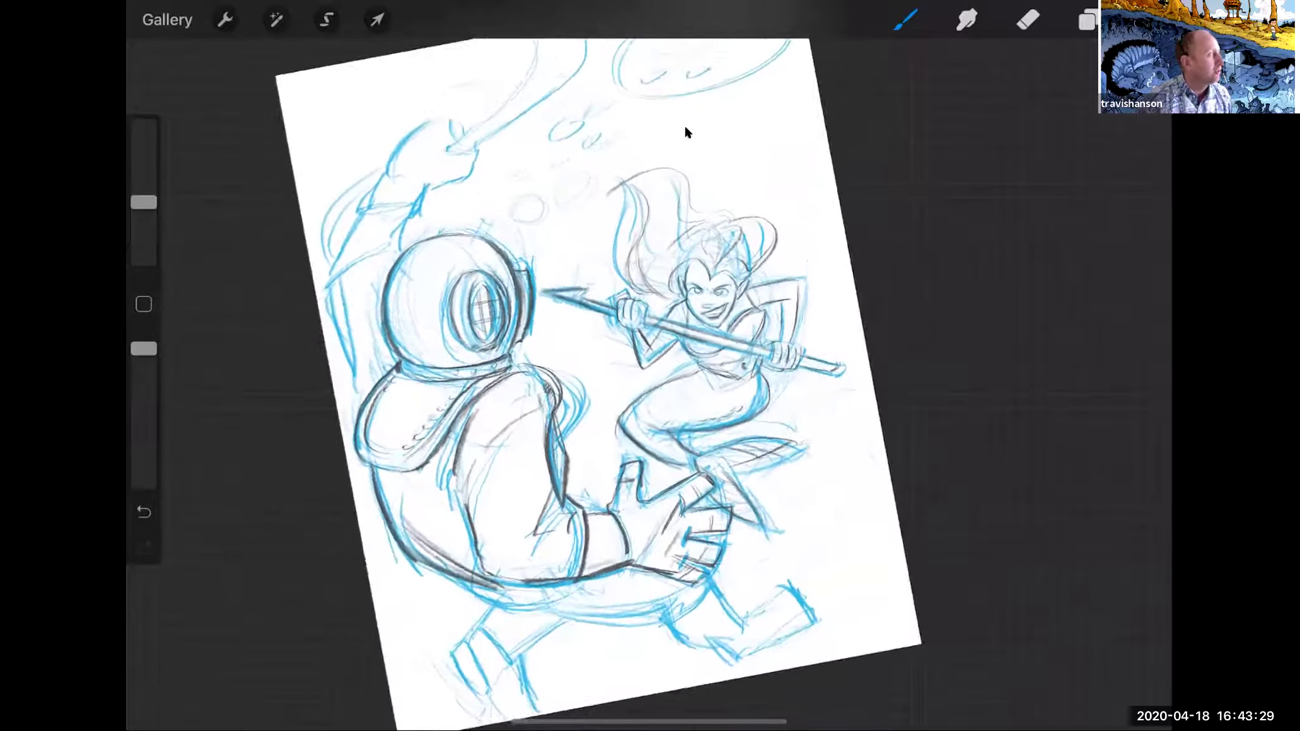
{"action": "mouse_move", "coordinate": [506, 130]}
{"action": "left_mouse_down"}
{"action": "mouse_move", "coordinate": [540, 136]}
{"action": "mouse_move", "coordinate": [529, 156]}
{"action": "mouse_move", "coordinate": [539, 139]}
{"action": "left_mouse_up"}
{"action": "left_click_drag", "start_coordinate": [497, 157], "coordinate": [545, 137]}
{"action": "mouse_move", "coordinate": [481, 165]}
{"action": "left_mouse_down"}
{"action": "mouse_move", "coordinate": [494, 157]}
{"action": "mouse_move", "coordinate": [446, 128]}
{"action": "mouse_move", "coordinate": [457, 117]}
{"action": "left_mouse_up"}
{"action": "mouse_move", "coordinate": [444, 129]}
{"action": "left_mouse_down"}
{"action": "mouse_move", "coordinate": [502, 94]}
{"action": "mouse_move", "coordinate": [541, 112]}
{"action": "left_mouse_up"}
{"action": "left_click_drag", "start_coordinate": [494, 156], "coordinate": [472, 203]}
{"action": "left_click_drag", "start_coordinate": [429, 158], "coordinate": [470, 144]}
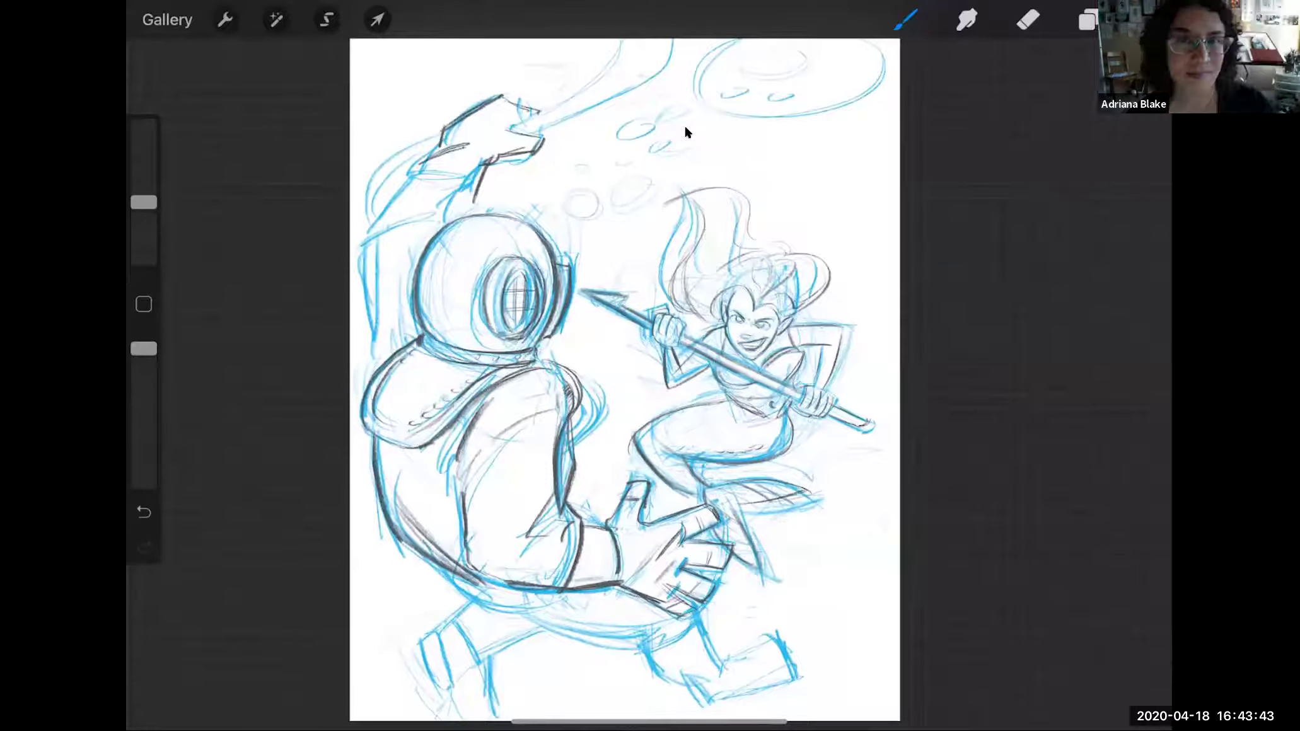
Step: Outline the diver's raised forearm with its sleeve edge and the upper arm running down behind the helmet
{"action": "left_click_drag", "start_coordinate": [477, 202], "coordinate": [382, 218]}
{"action": "left_click_drag", "start_coordinate": [484, 166], "coordinate": [467, 211]}
{"action": "left_click_drag", "start_coordinate": [412, 206], "coordinate": [388, 212]}
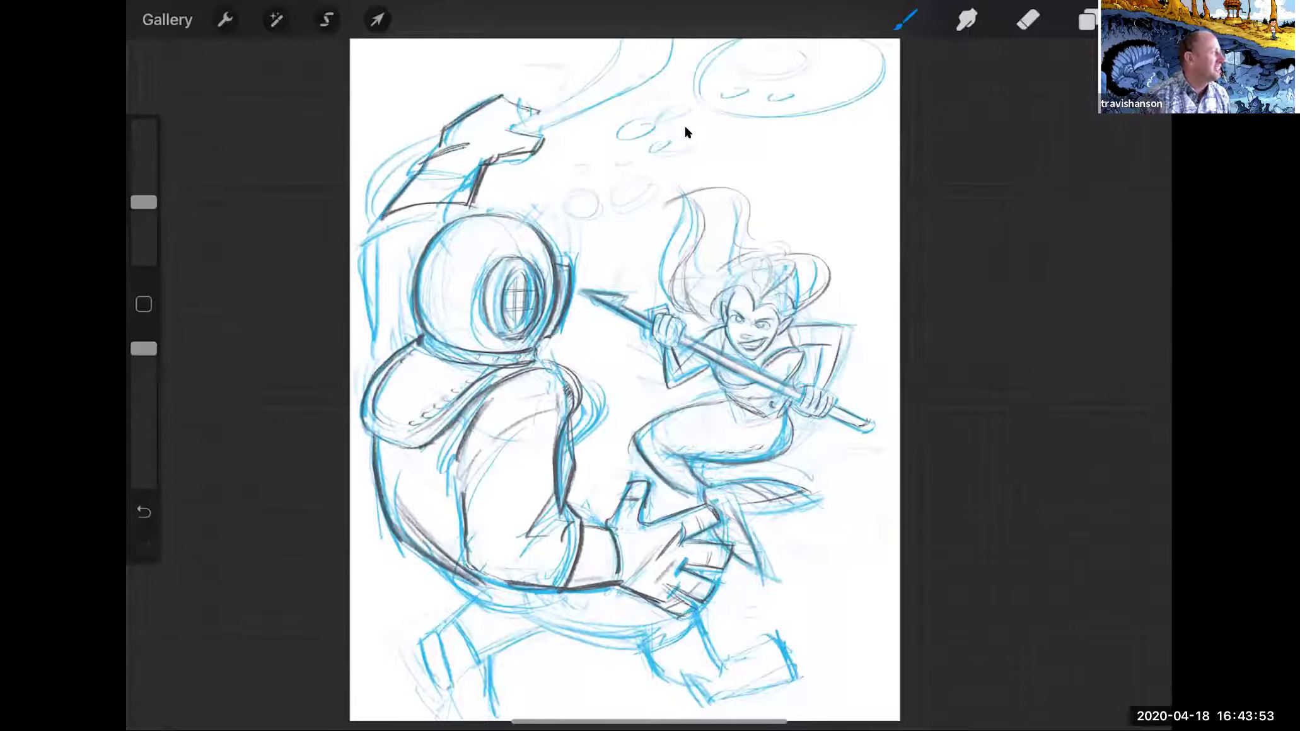
{"action": "left_click_drag", "start_coordinate": [388, 222], "coordinate": [365, 276]}
{"action": "left_click_drag", "start_coordinate": [365, 249], "coordinate": [375, 357]}
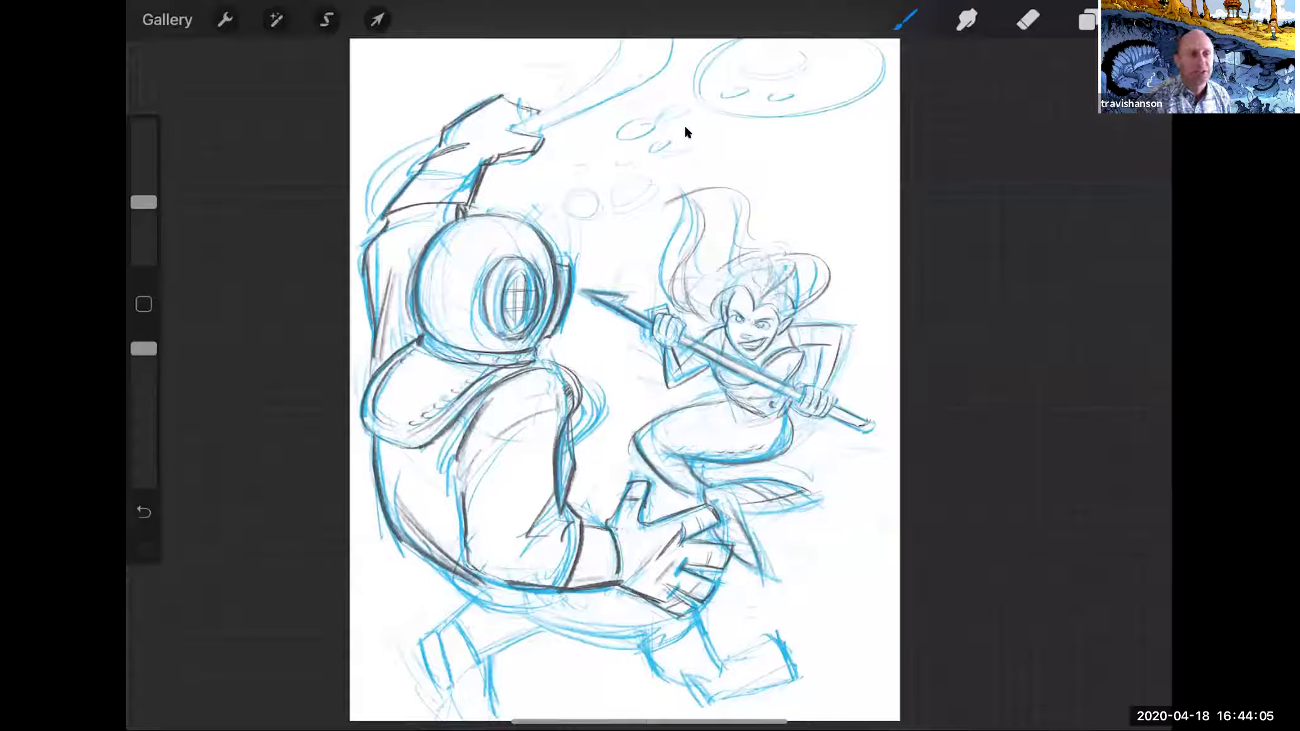
Step: Tilt the canvas and trace the lower edge of the diver's suit from the back around beneath the lower glove
{"action": "scroll", "coordinate": [685, 128], "scroll_direction": "down", "scroll_amount": 3}
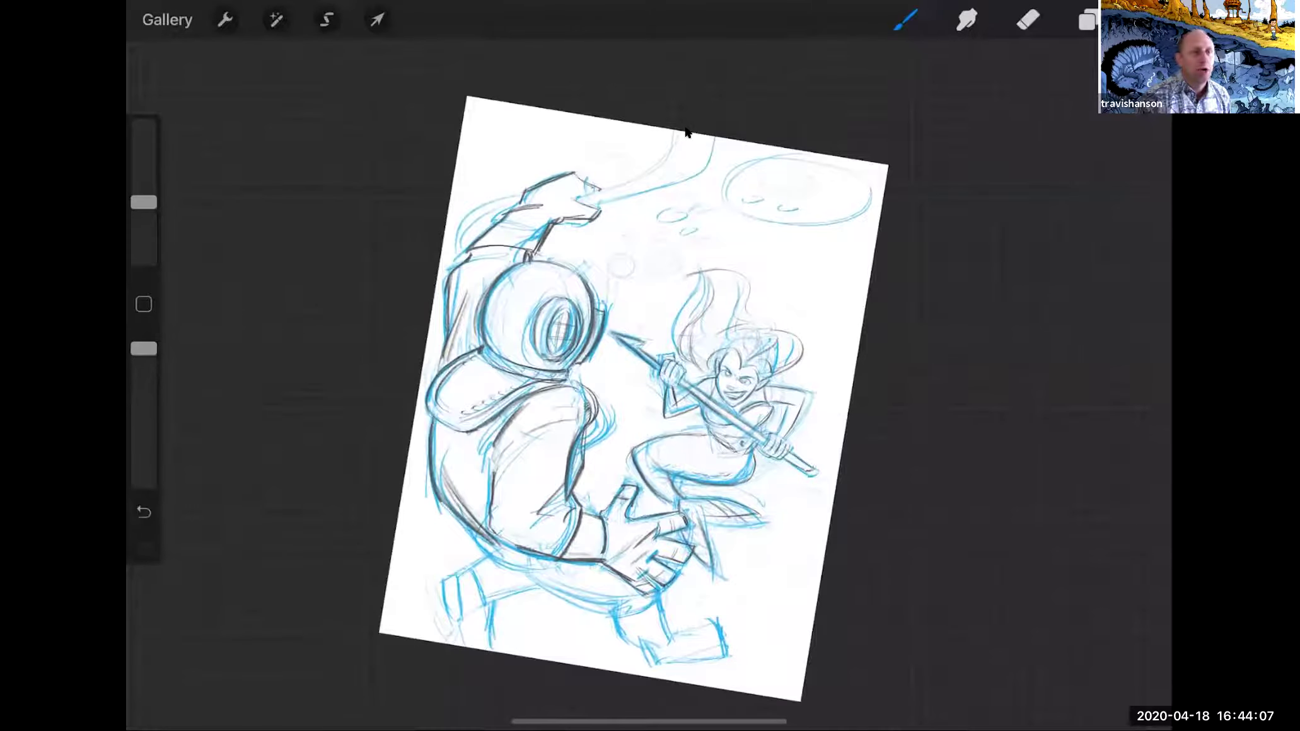
{"action": "left_click_drag", "start_coordinate": [489, 555], "coordinate": [555, 566]}
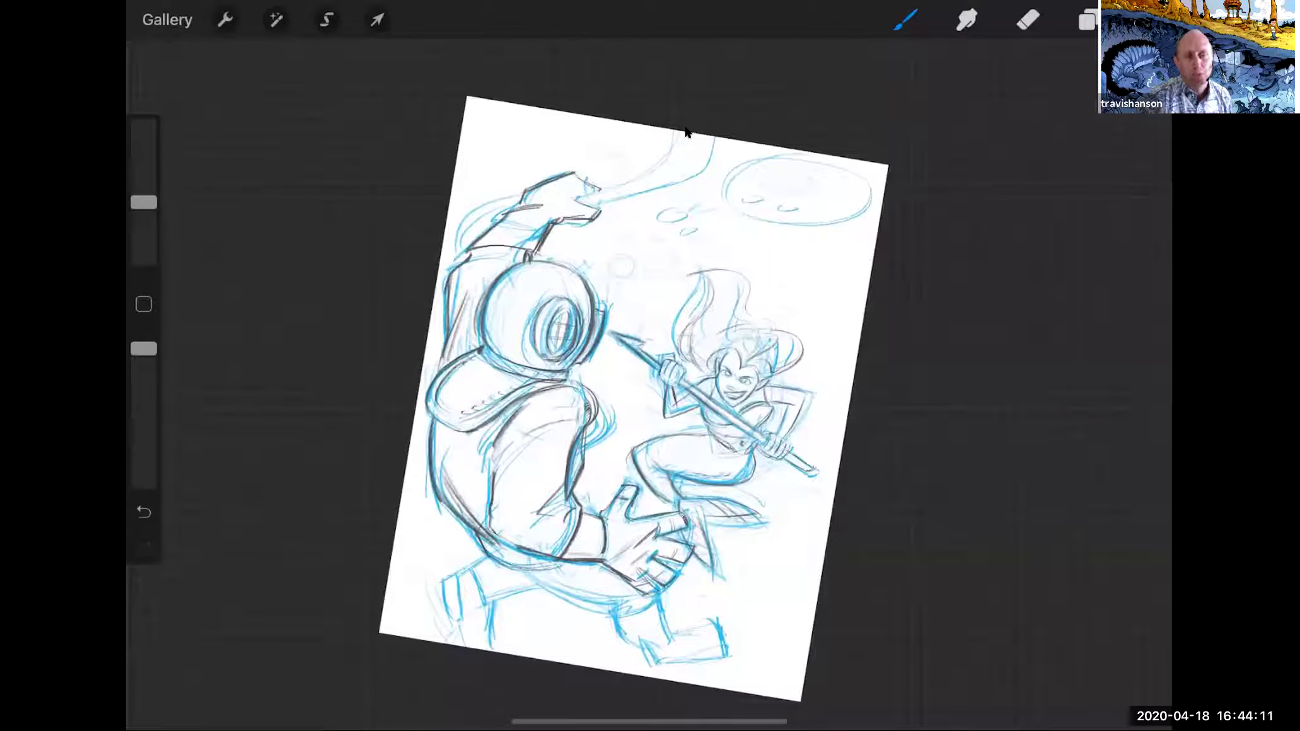
{"action": "left_click_drag", "start_coordinate": [633, 398], "coordinate": [598, 318]}
{"action": "left_click_drag", "start_coordinate": [418, 447], "coordinate": [493, 502]}
{"action": "left_click_drag", "start_coordinate": [443, 466], "coordinate": [497, 501]}
{"action": "mouse_move", "coordinate": [430, 448]}
{"action": "left_mouse_down"}
{"action": "mouse_move", "coordinate": [497, 499]}
{"action": "mouse_move", "coordinate": [482, 539]}
{"action": "left_mouse_up"}
{"action": "left_click_drag", "start_coordinate": [489, 495], "coordinate": [482, 537]}
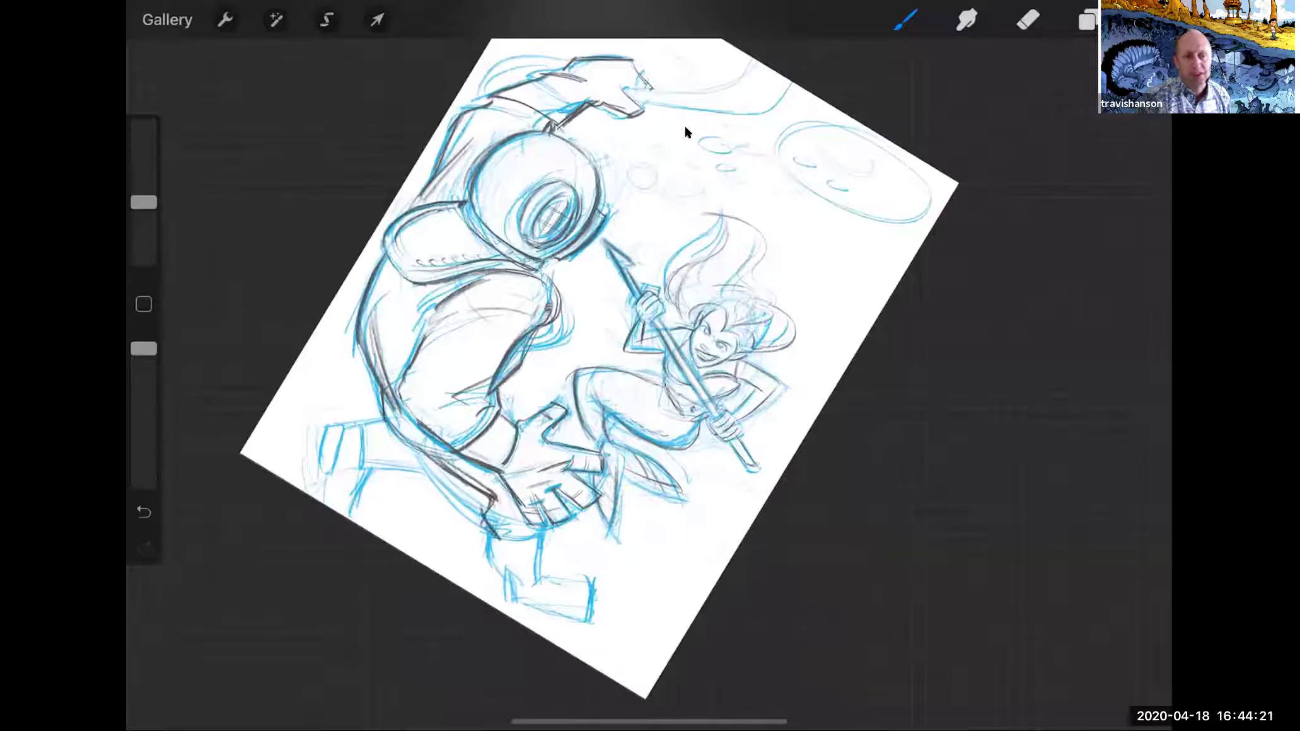
Step: Trace both sides of the diver's front leg from below the glove down to the boot
{"action": "left_click_drag", "start_coordinate": [558, 526], "coordinate": [547, 539]}
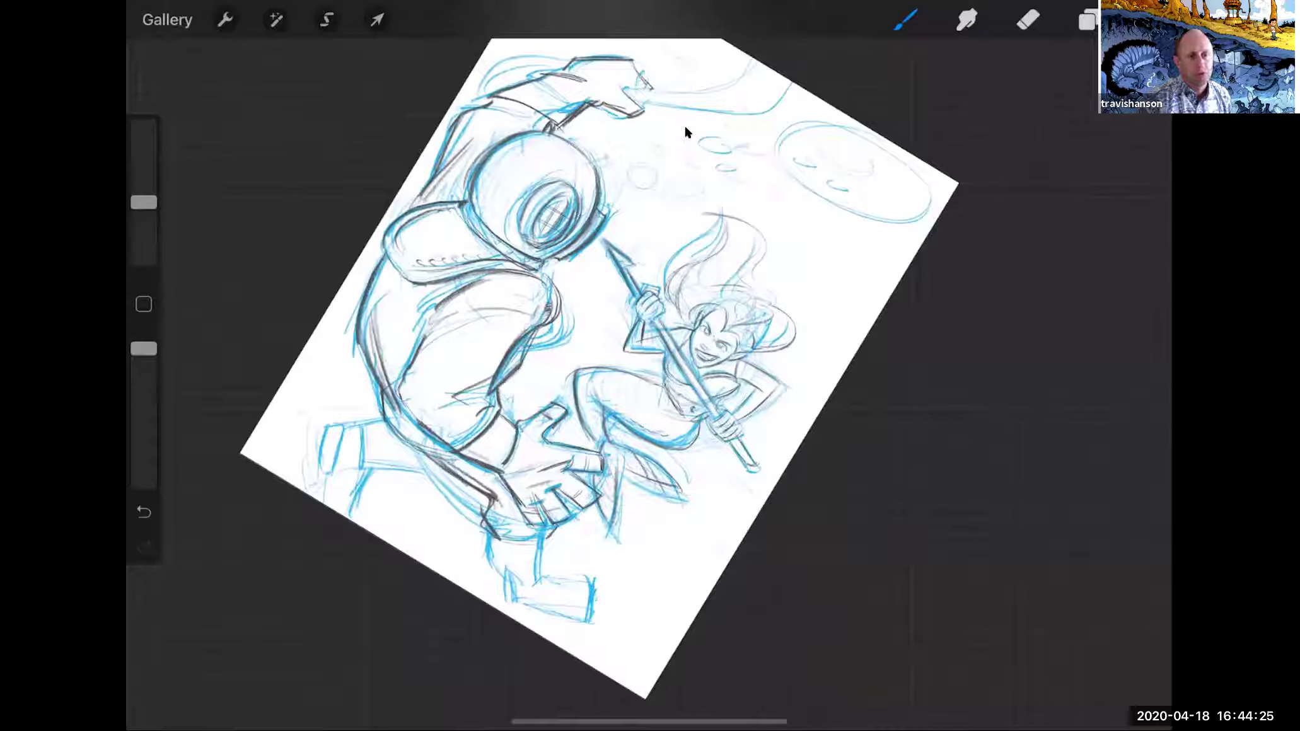
{"action": "left_click_drag", "start_coordinate": [494, 541], "coordinate": [496, 560]}
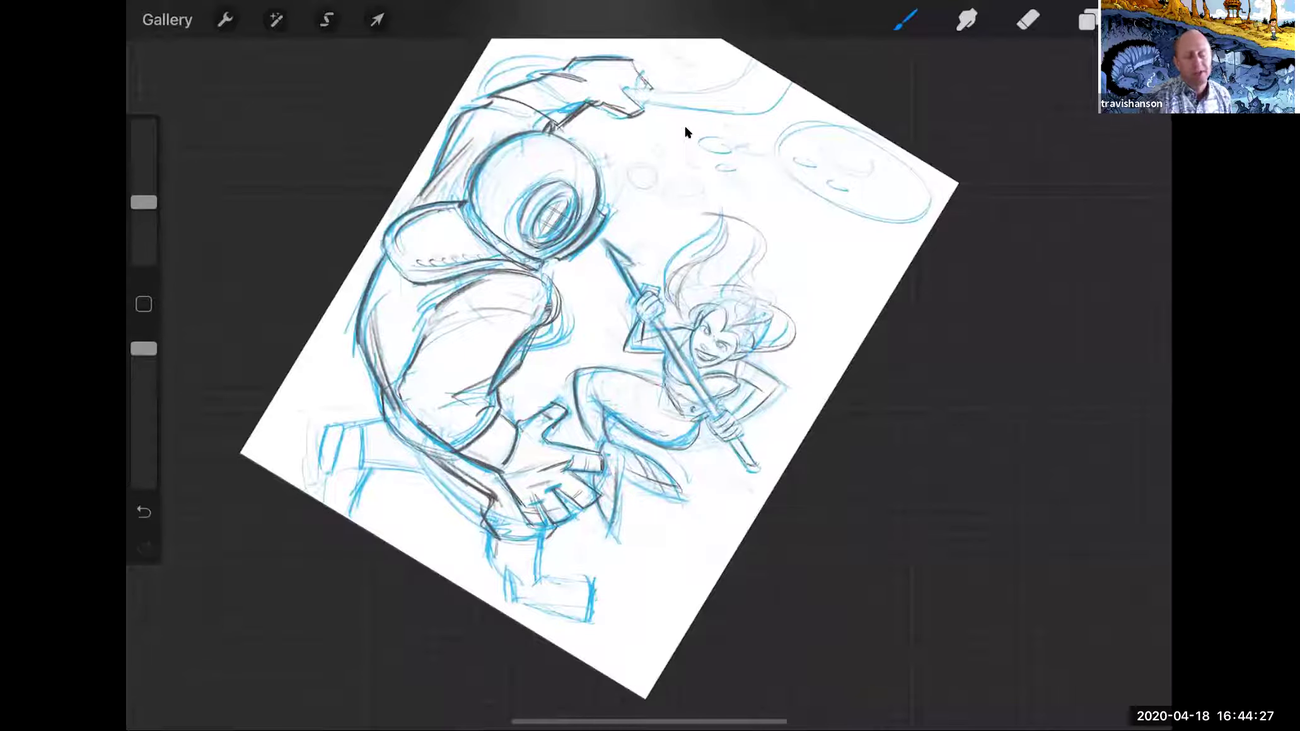
{"action": "scroll", "coordinate": [687, 133], "scroll_direction": "down", "scroll_amount": 3}
{"action": "mouse_move", "coordinate": [433, 467]}
{"action": "left_mouse_down"}
{"action": "mouse_move", "coordinate": [431, 496]}
{"action": "mouse_move", "coordinate": [458, 523]}
{"action": "left_mouse_up"}
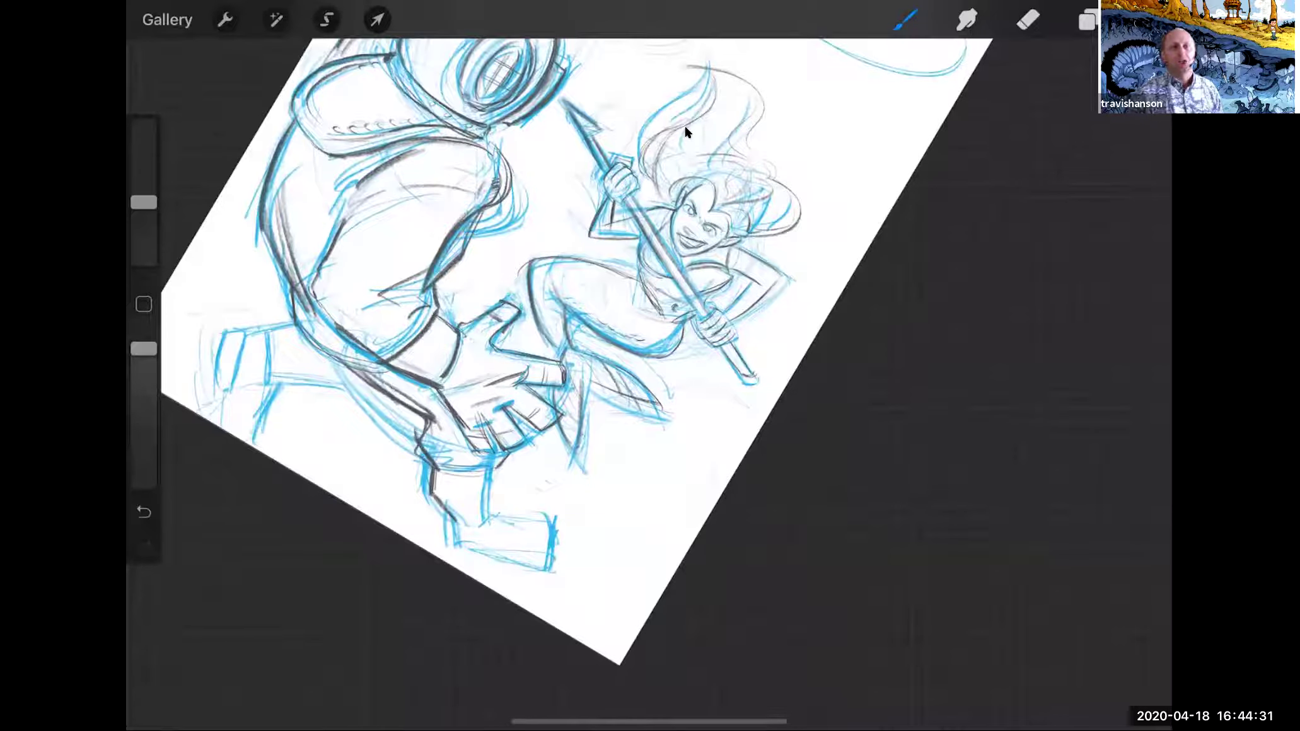
{"action": "mouse_move", "coordinate": [493, 466]}
{"action": "left_mouse_down"}
{"action": "mouse_move", "coordinate": [495, 508]}
{"action": "mouse_move", "coordinate": [450, 546]}
{"action": "left_mouse_up"}
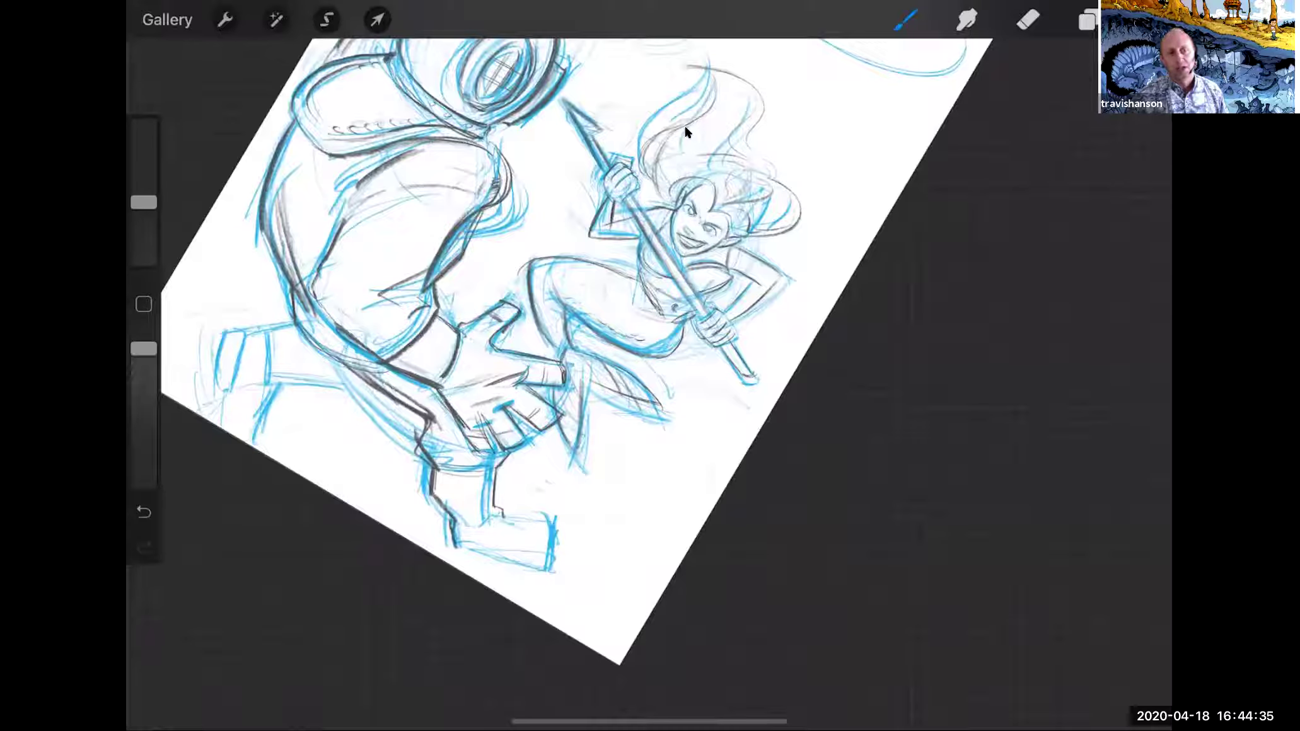
{"action": "scroll", "coordinate": [687, 133], "scroll_direction": "up", "scroll_amount": 3}
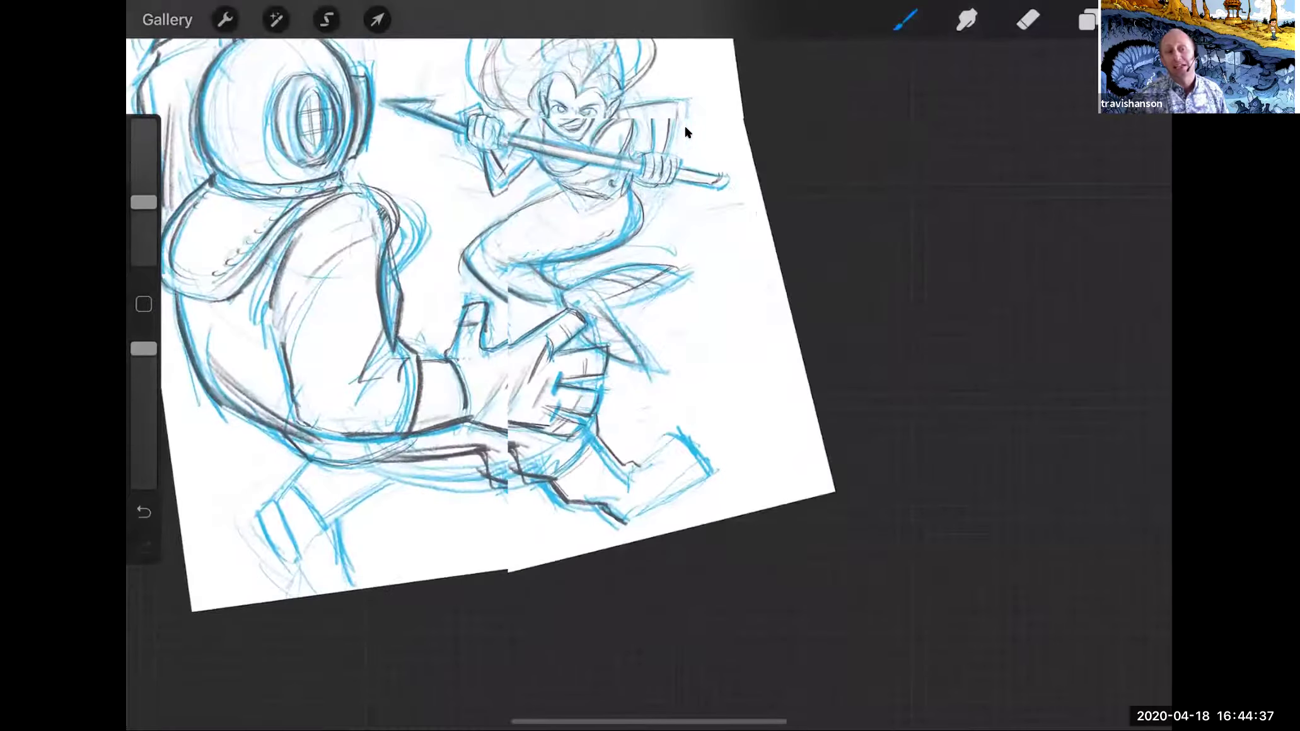
Step: Outline the sole, toe and upper edge of the diver's front boot in dark pencil and darken the suit edge above it
{"action": "left_click_drag", "start_coordinate": [641, 464], "coordinate": [679, 436]}
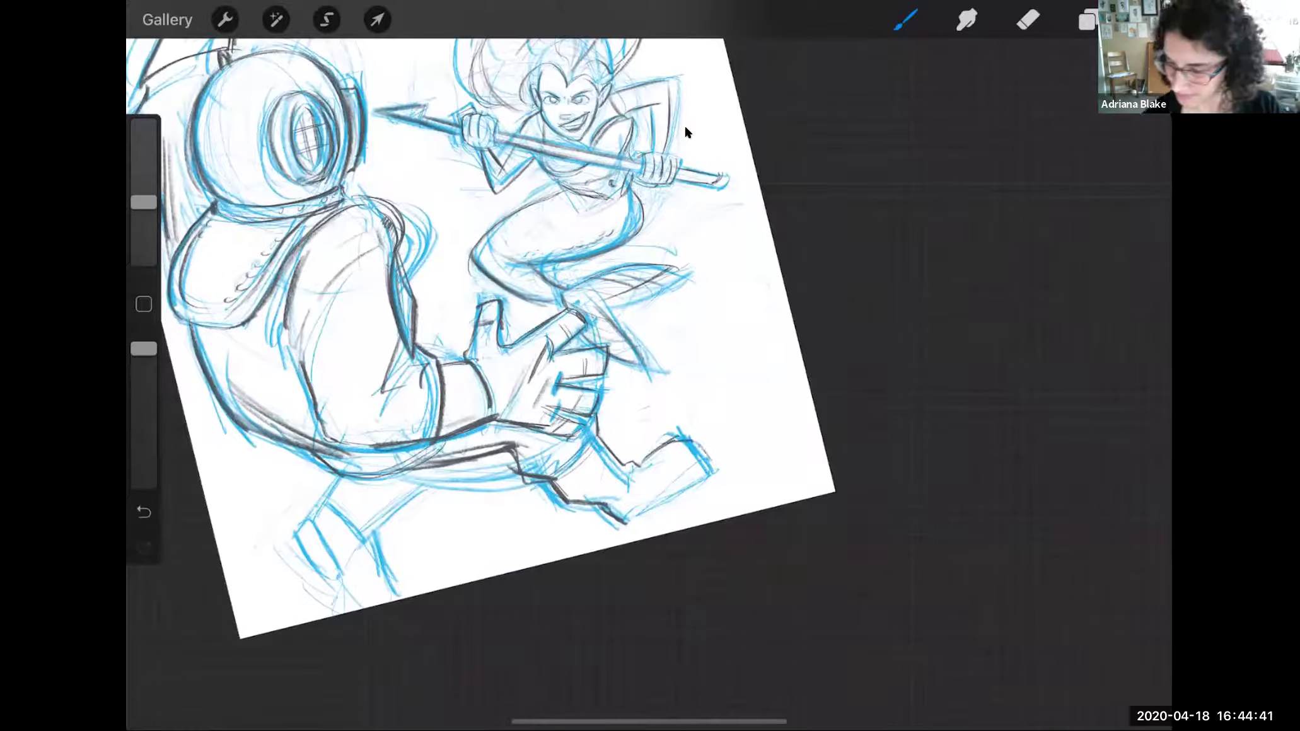
{"action": "mouse_move", "coordinate": [628, 523]}
{"action": "left_mouse_down"}
{"action": "mouse_move", "coordinate": [705, 475]}
{"action": "mouse_move", "coordinate": [632, 525]}
{"action": "left_mouse_up"}
{"action": "mouse_move", "coordinate": [641, 471]}
{"action": "left_mouse_down"}
{"action": "mouse_move", "coordinate": [638, 498]}
{"action": "mouse_move", "coordinate": [678, 441]}
{"action": "mouse_move", "coordinate": [696, 446]}
{"action": "mouse_move", "coordinate": [672, 495]}
{"action": "left_mouse_up"}
{"action": "left_click_drag", "start_coordinate": [595, 447], "coordinate": [555, 482]}
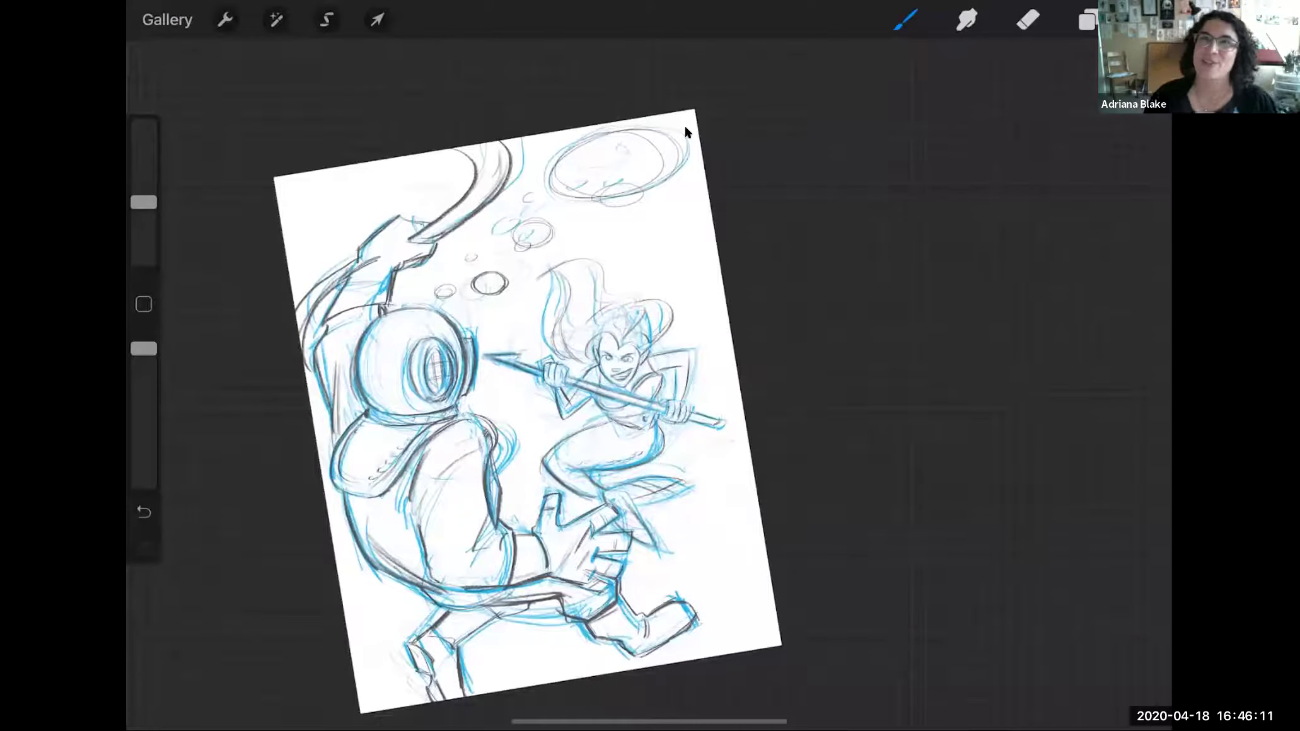
{"action": "left_click", "coordinate": [377, 20]}
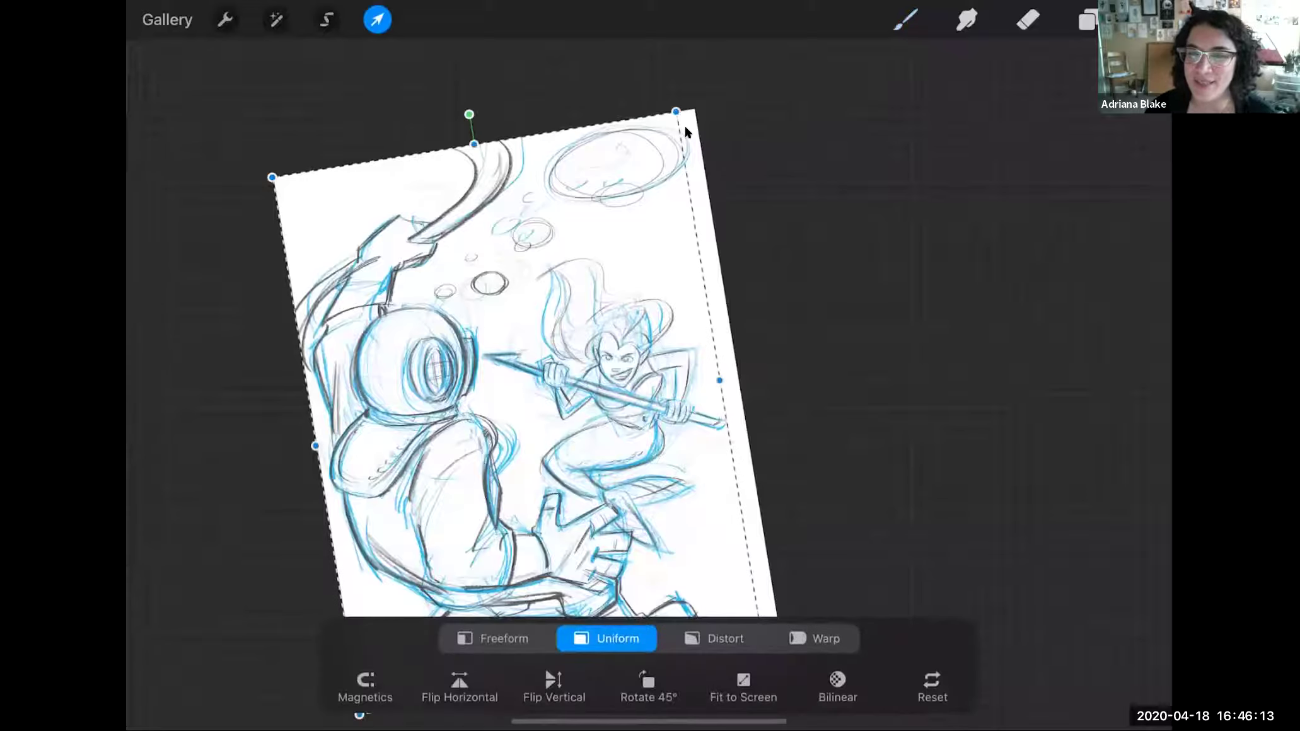
{"action": "left_click_drag", "start_coordinate": [676, 113], "coordinate": [658, 147]}
{"action": "left_click_drag", "start_coordinate": [504, 403], "coordinate": [509, 376]}
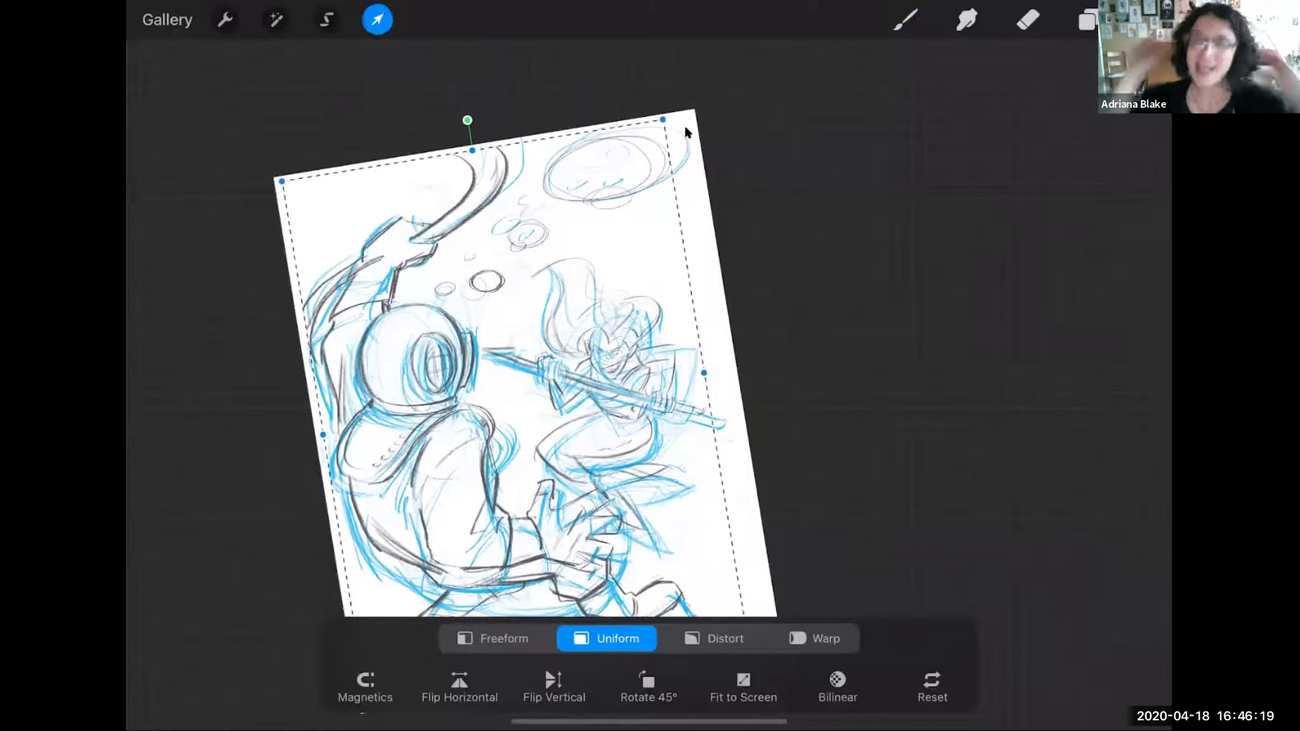
{"action": "key", "text": "b"}
{"action": "key", "text": "ctrl+z"}
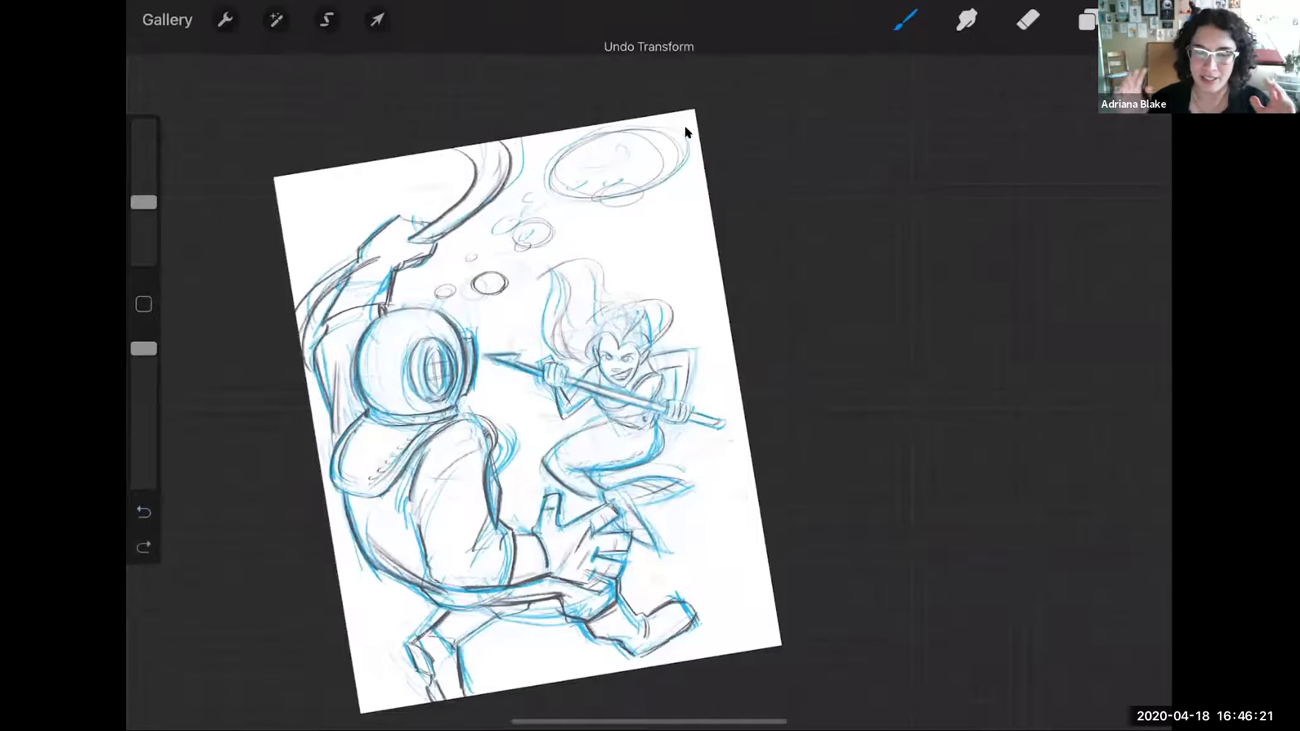
Step: Select the Sketch and Rough layers together and scale them down uniformly, leaving a margin around the drawing inside the canvas
{"action": "key", "text": "l"}
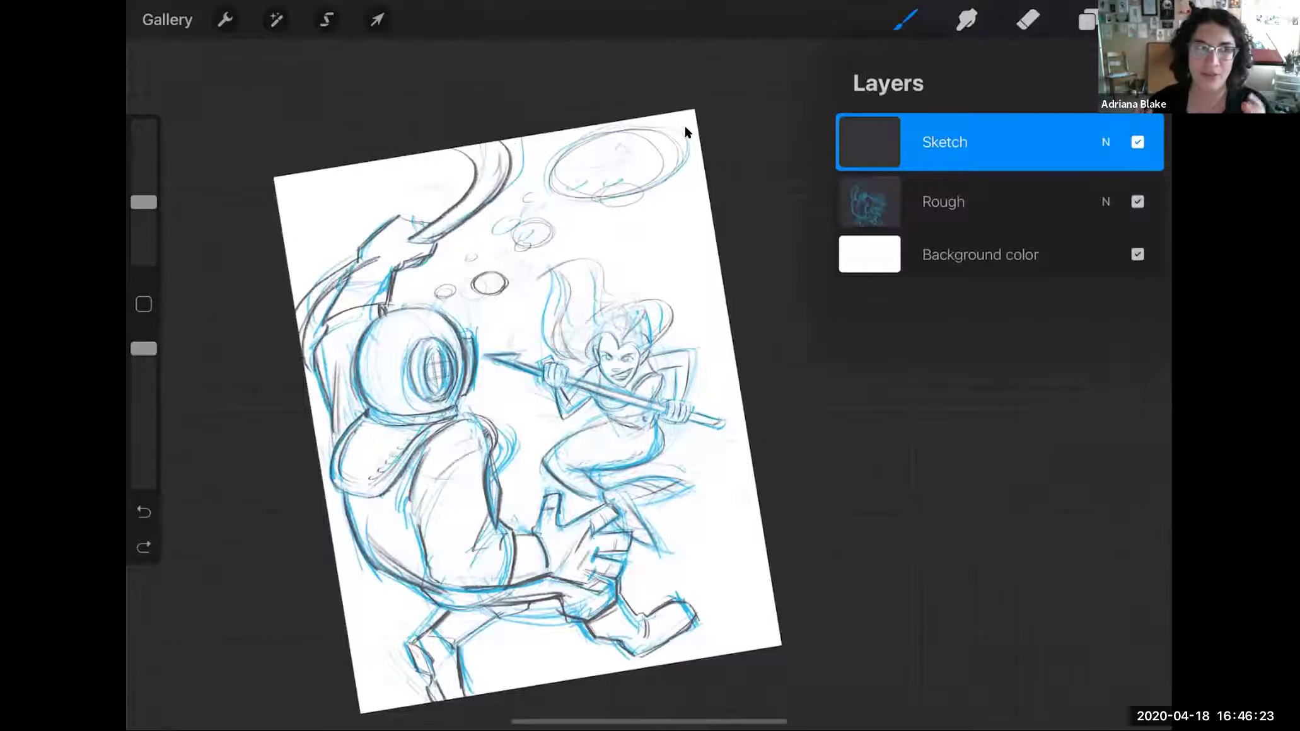
{"action": "left_click_drag", "start_coordinate": [946, 201], "coordinate": [1071, 202]}
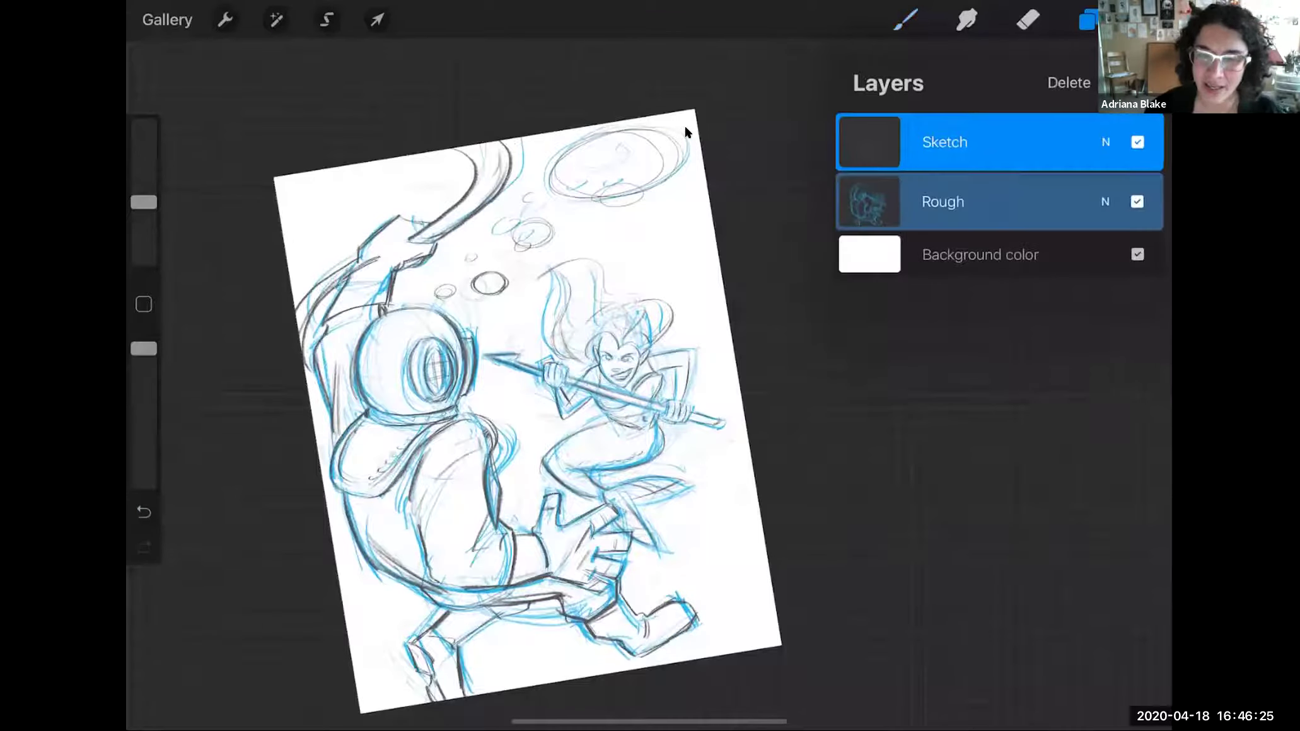
{"action": "key", "text": "v"}
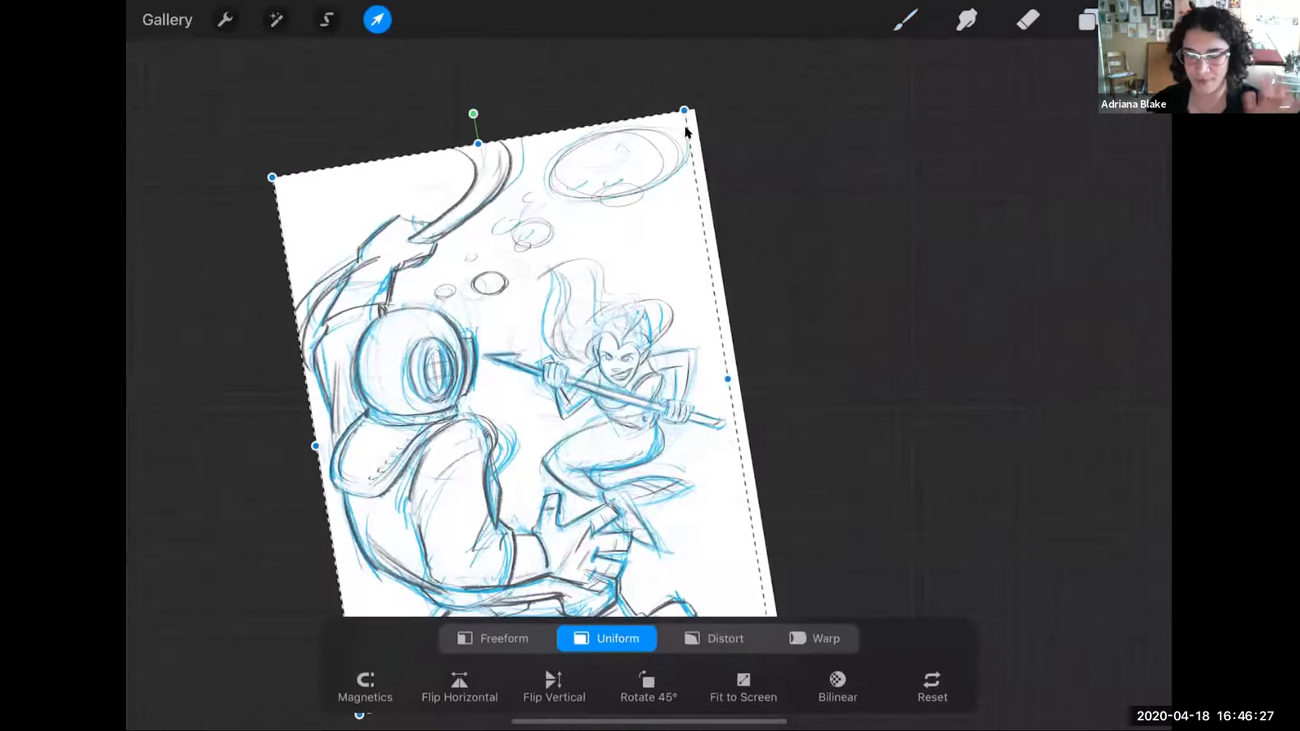
{"action": "left_click_drag", "start_coordinate": [692, 112], "coordinate": [658, 160]}
{"action": "left_click_drag", "start_coordinate": [504, 403], "coordinate": [520, 372]}
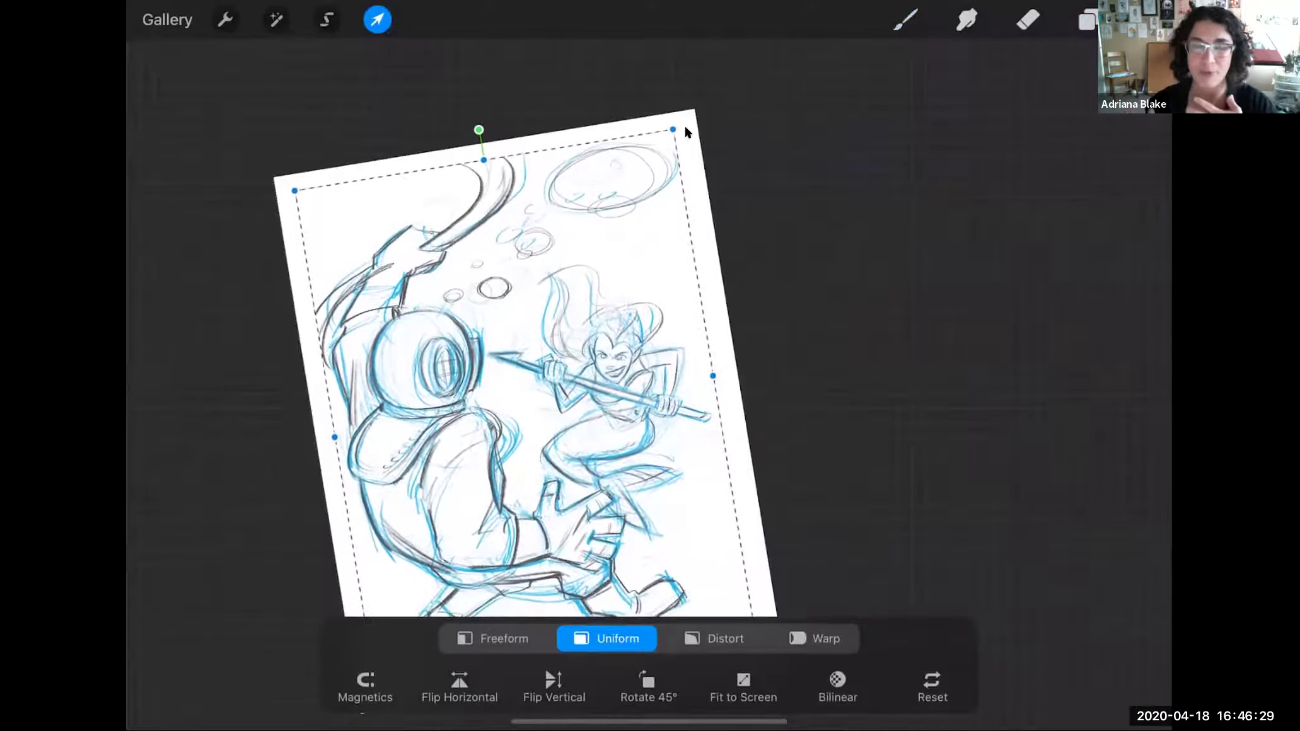
{"action": "key", "text": "v"}
{"action": "scroll", "coordinate": [528, 411], "scroll_direction": "down", "scroll_amount": 1}
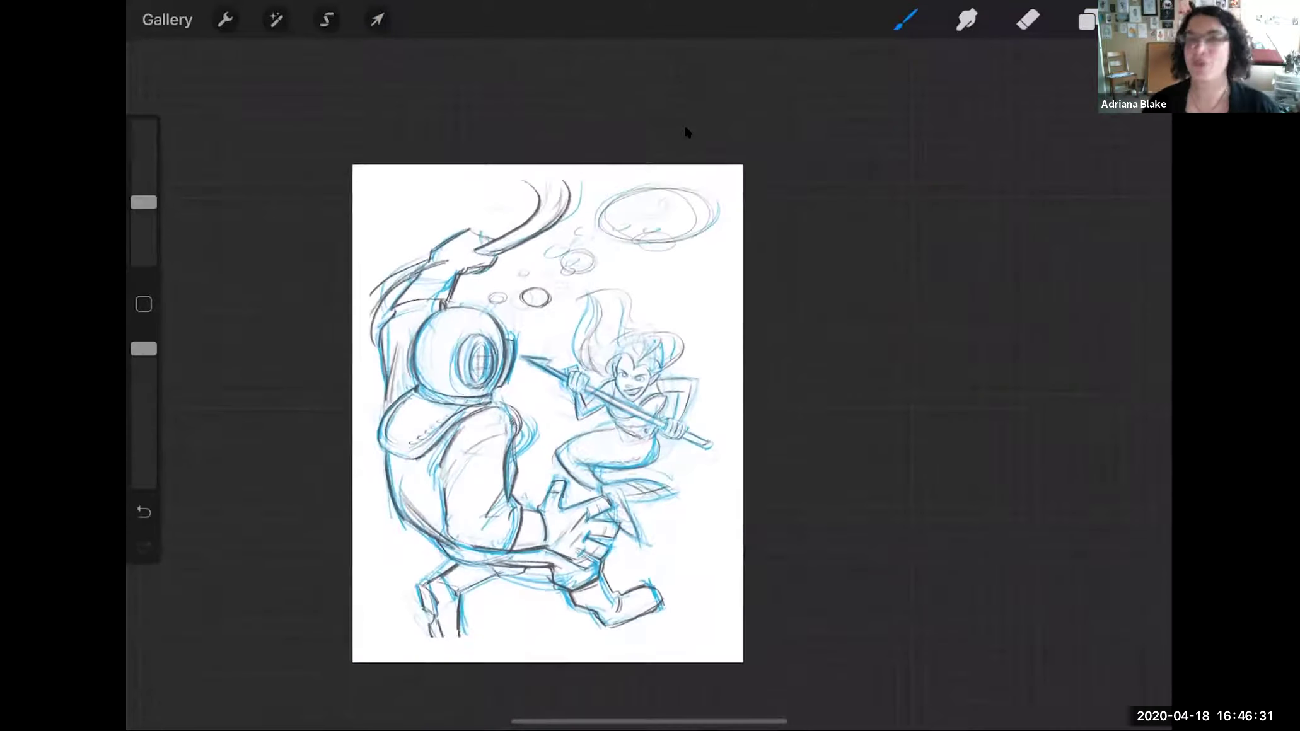
{"action": "scroll", "coordinate": [514, 391], "scroll_direction": "down", "scroll_amount": 1}
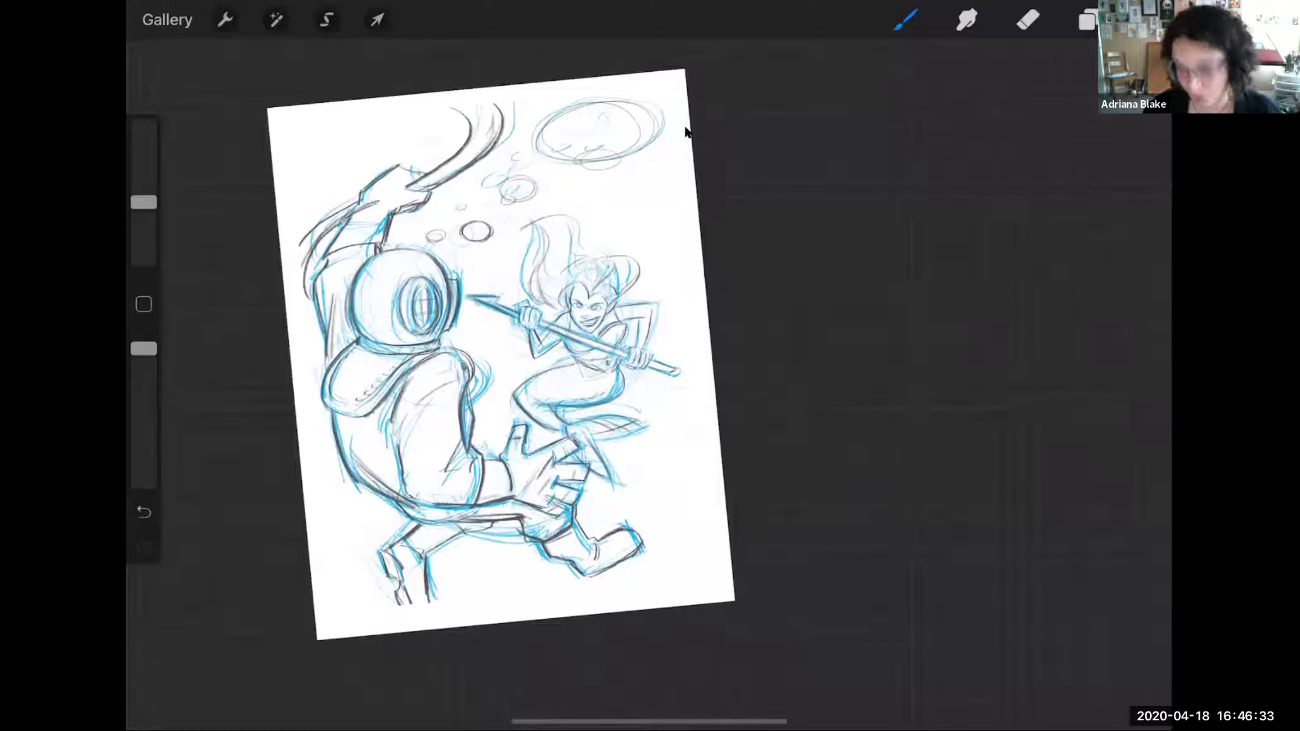
Step: Make Sketch the only active layer and extend the diver's back boot down to a closed toe in dark pencil
{"action": "left_click", "coordinate": [1088, 20]}
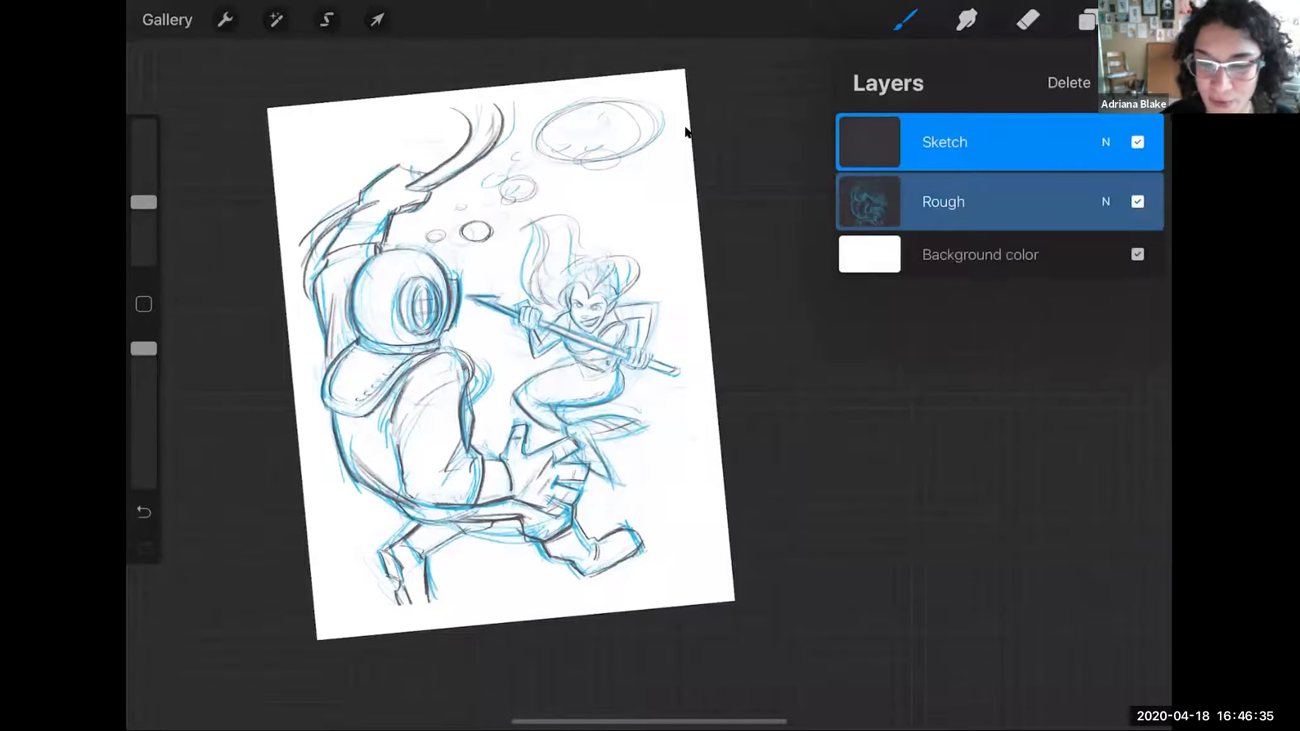
{"action": "left_click", "coordinate": [970, 202]}
{"action": "left_click", "coordinate": [971, 142]}
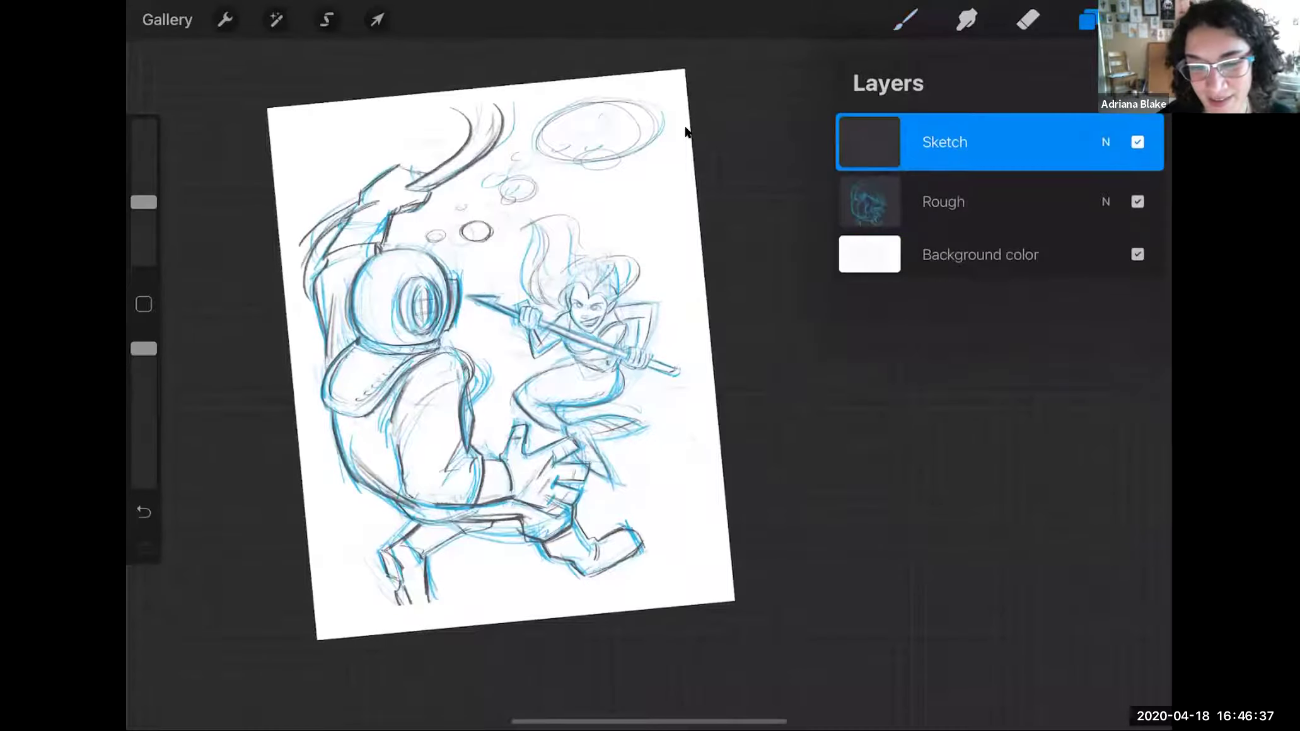
{"action": "left_click", "coordinate": [1087, 20]}
{"action": "left_click_drag", "start_coordinate": [406, 597], "coordinate": [420, 626]}
{"action": "left_click_drag", "start_coordinate": [428, 599], "coordinate": [425, 623]}
{"action": "left_click_drag", "start_coordinate": [425, 567], "coordinate": [430, 624]}
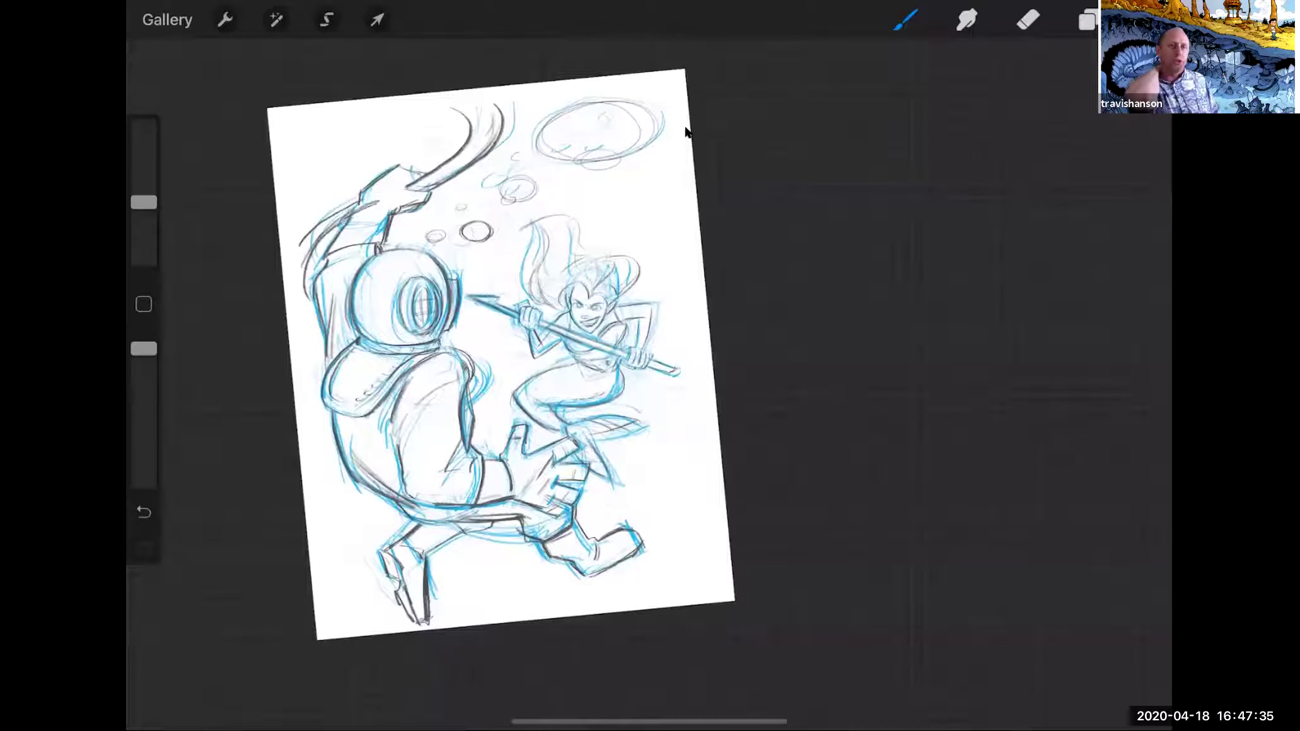
Step: Complete the outer curve of the hose looping behind the diver's raised arm
{"action": "left_click_drag", "start_coordinate": [315, 290], "coordinate": [296, 330]}
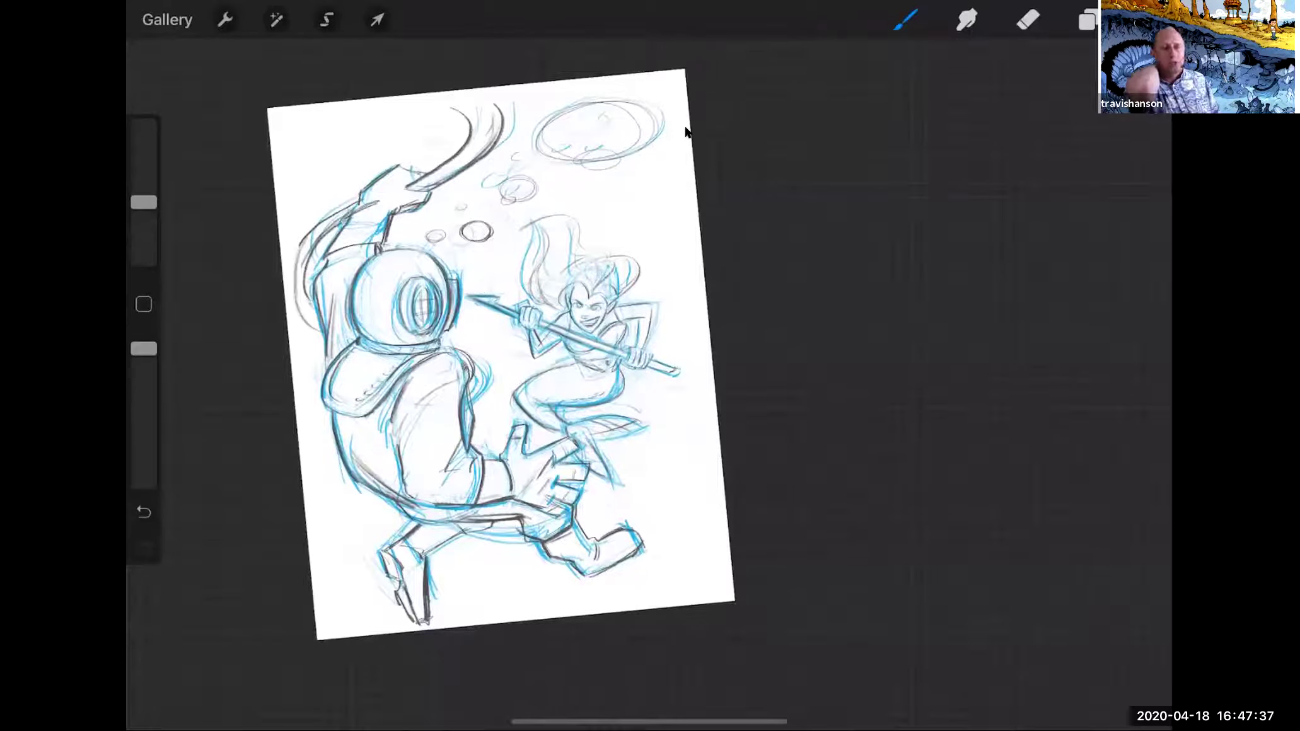
{"action": "left_click_drag", "start_coordinate": [334, 248], "coordinate": [372, 209]}
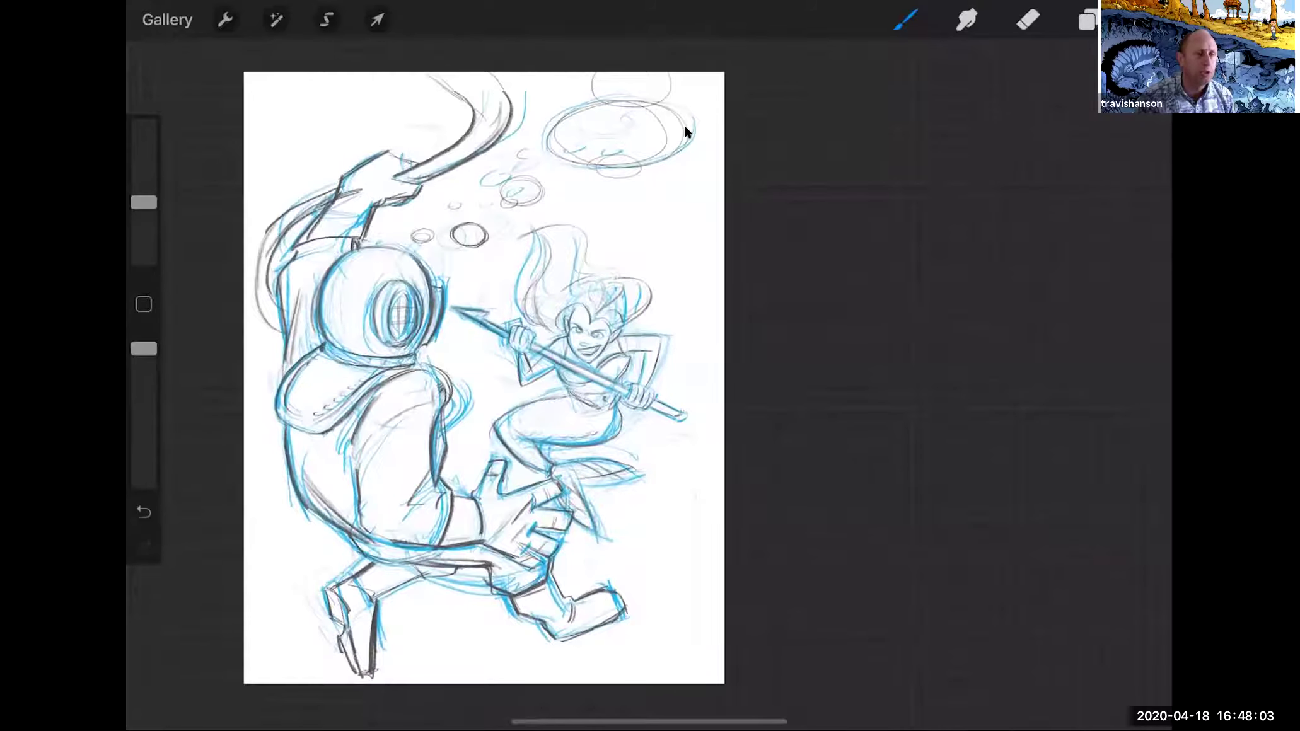
{"action": "key", "text": "e"}
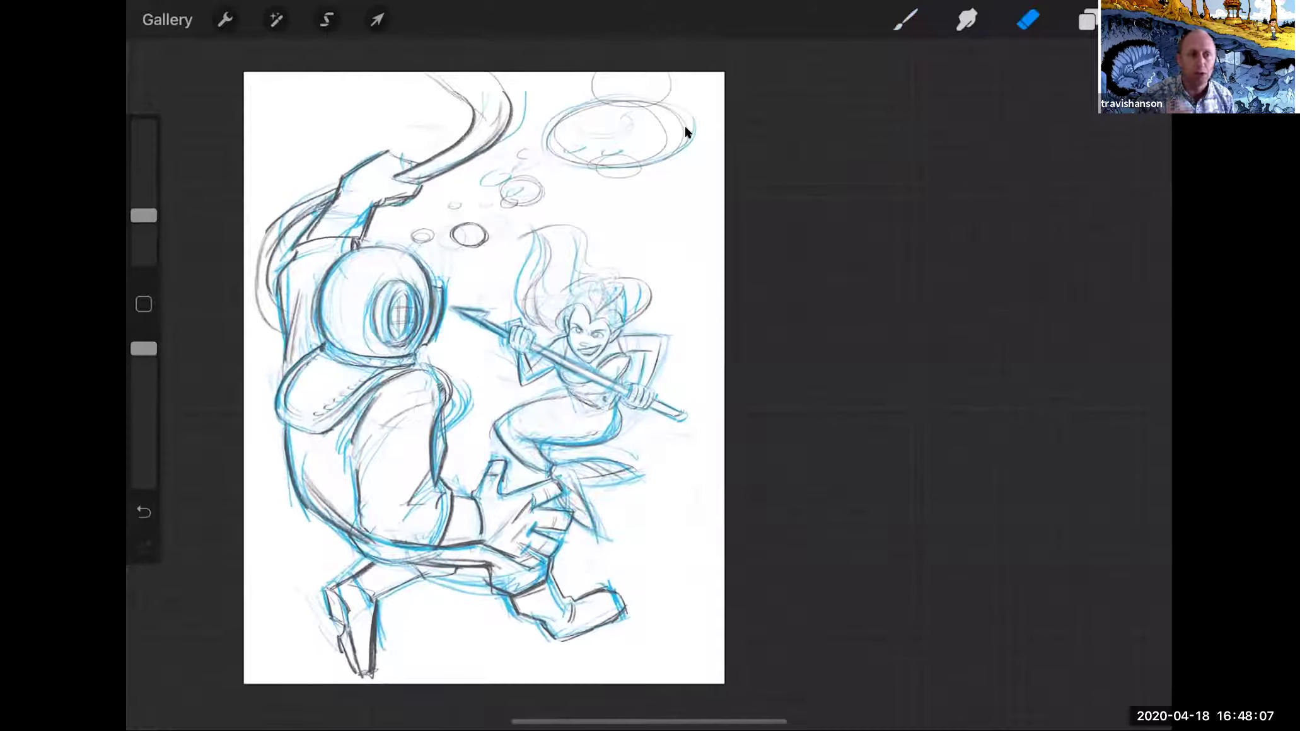
{"action": "key", "text": "b"}
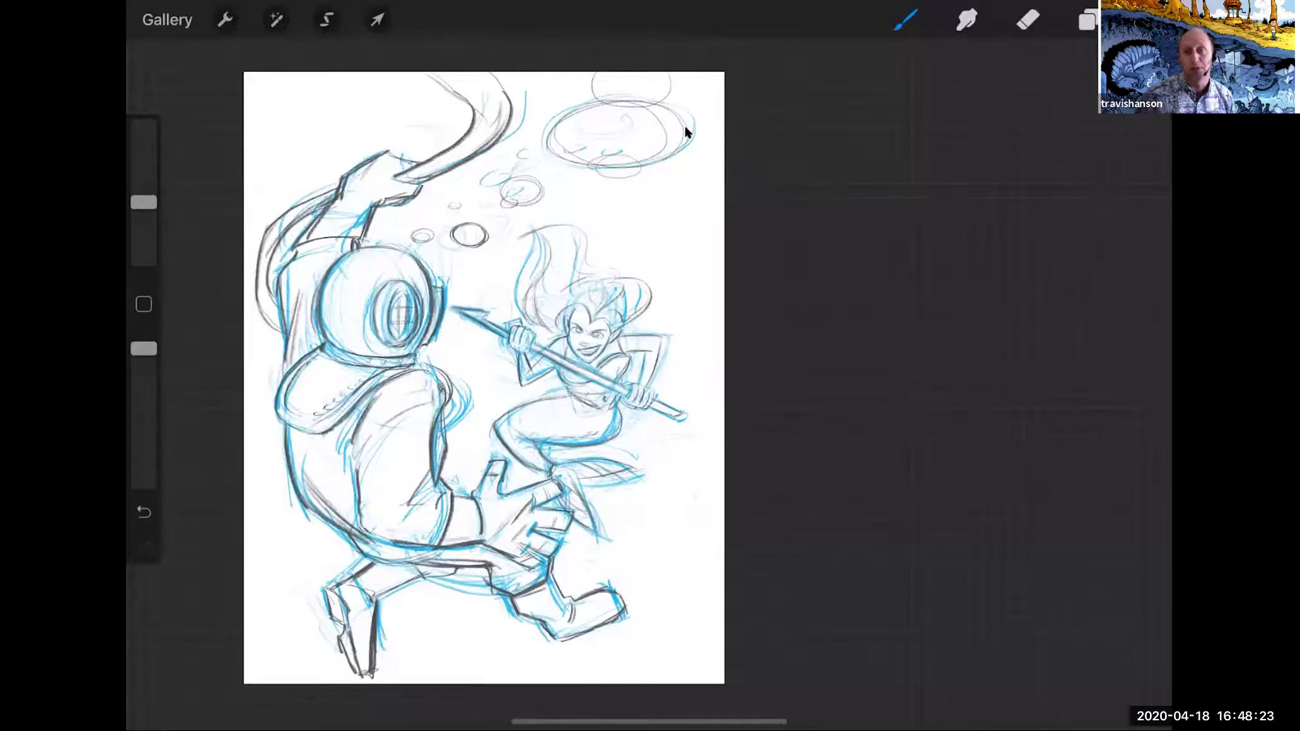
Step: Draw the hose loop curving out from beneath the helmet in front of the diver's near shoulder, rotating the canvas for the strokes
{"action": "left_click_drag", "start_coordinate": [447, 366], "coordinate": [445, 436]}
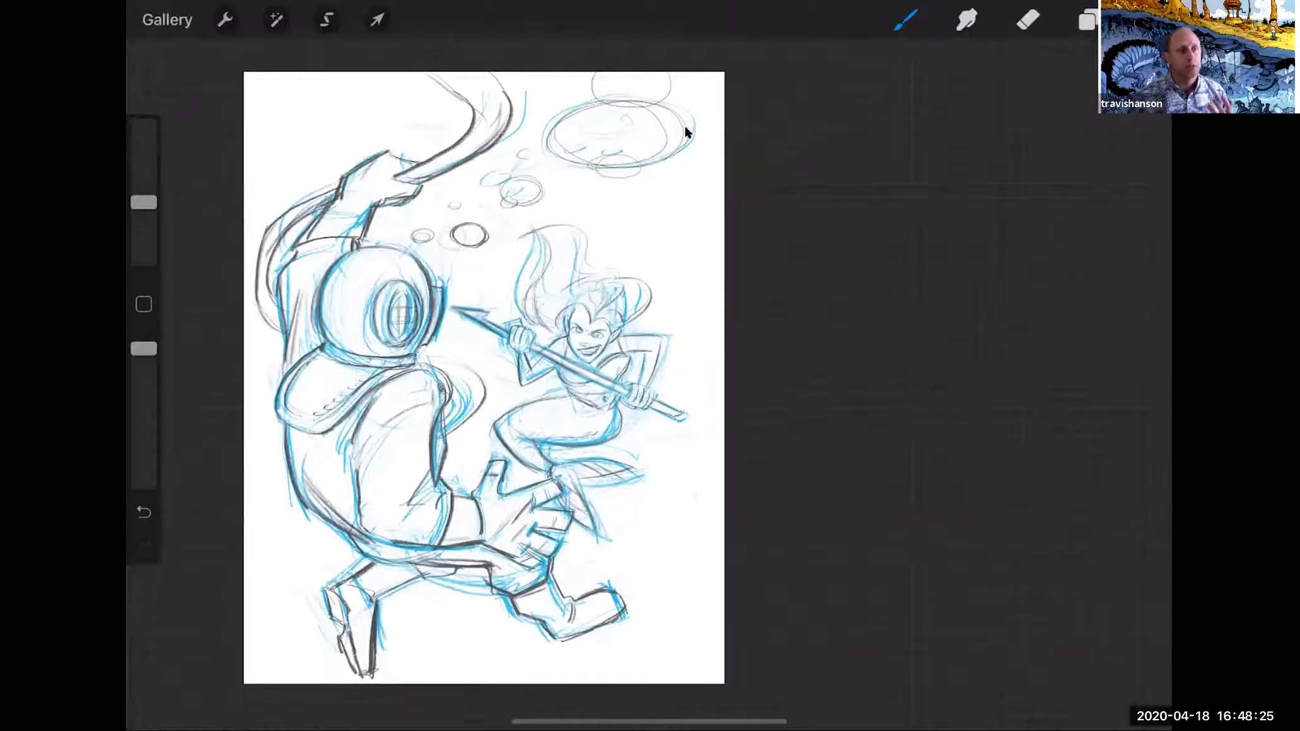
{"action": "left_click_drag", "start_coordinate": [450, 376], "coordinate": [444, 439]}
{"action": "left_click_drag", "start_coordinate": [459, 376], "coordinate": [452, 421]}
{"action": "left_click_drag", "start_coordinate": [453, 364], "coordinate": [478, 385]}
{"action": "left_click_drag", "start_coordinate": [625, 611], "coordinate": [796, 294]}
{"action": "left_click_drag", "start_coordinate": [400, 389], "coordinate": [439, 335]}
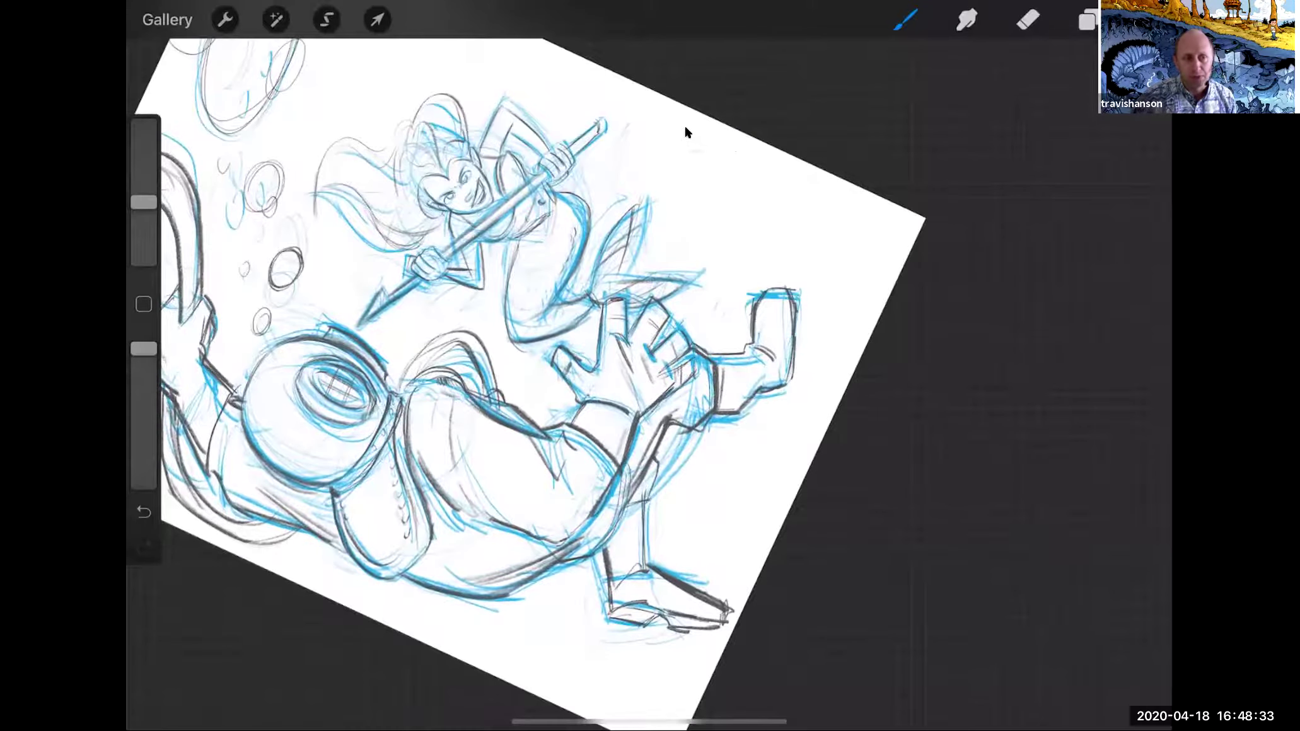
{"action": "mouse_move", "coordinate": [401, 383]}
{"action": "left_mouse_down"}
{"action": "mouse_move", "coordinate": [445, 333]}
{"action": "mouse_move", "coordinate": [428, 344]}
{"action": "mouse_move", "coordinate": [442, 348]}
{"action": "left_mouse_up"}
{"action": "left_click_drag", "start_coordinate": [419, 373], "coordinate": [458, 342]}
{"action": "scroll", "coordinate": [602, 379], "scroll_direction": "down", "scroll_amount": 5}
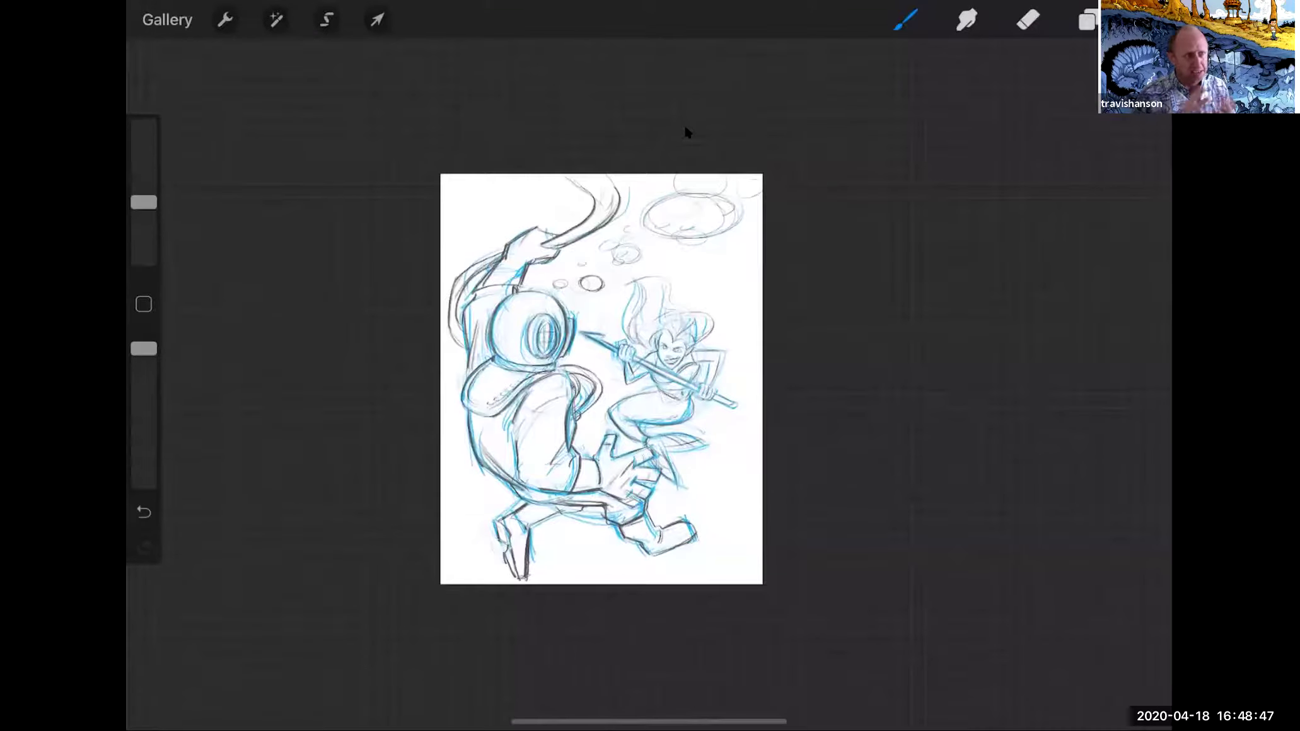
{"action": "scroll", "coordinate": [687, 132], "scroll_direction": "up", "scroll_amount": 4}
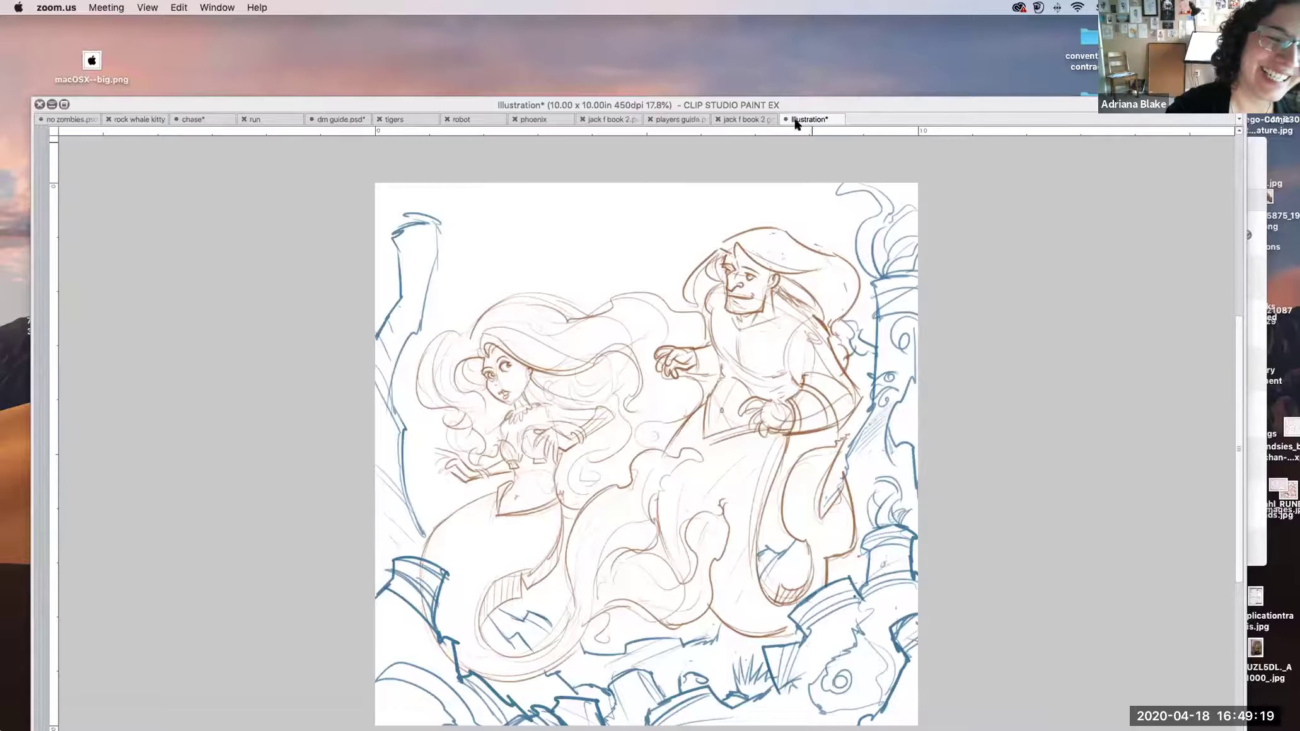
Step: Switch to the Illustration document in Clip Studio Paint and draw a statue head on the left pillar, strengthening its blue contours
{"action": "left_click", "coordinate": [795, 124]}
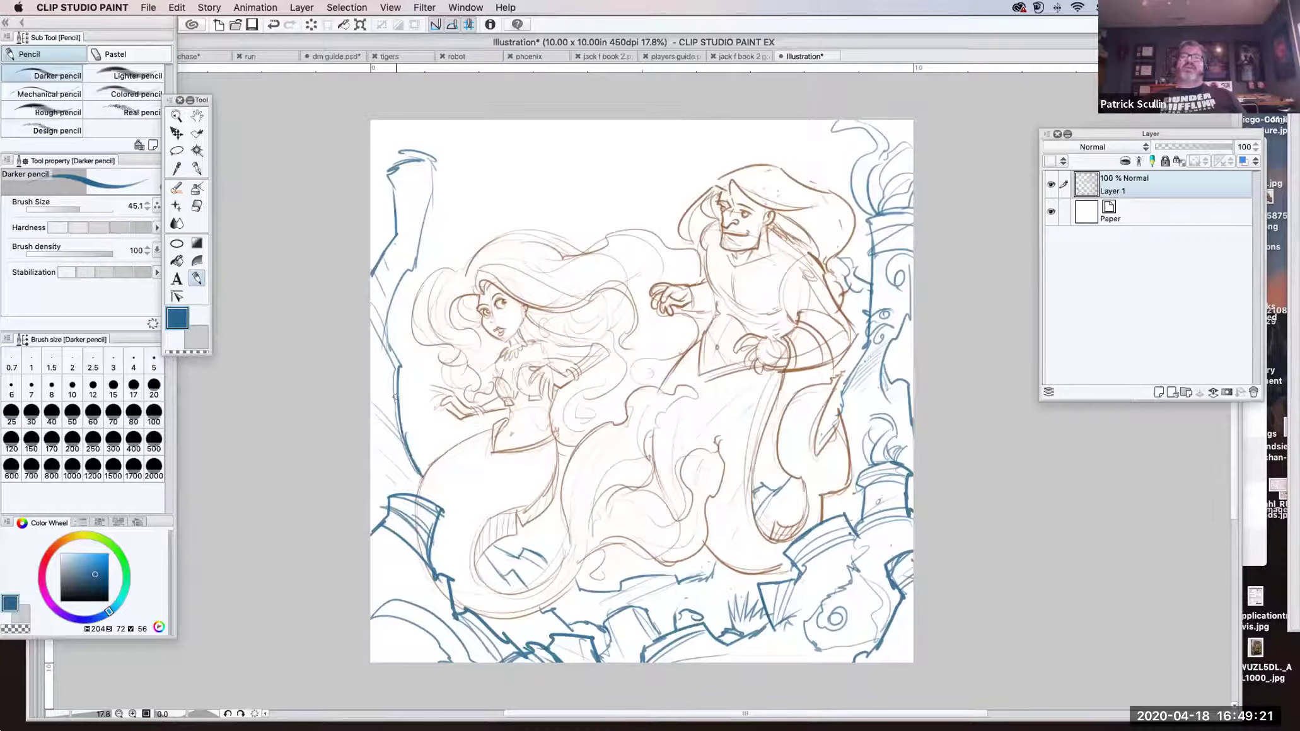
{"action": "left_click_drag", "start_coordinate": [392, 214], "coordinate": [427, 217]}
{"action": "mouse_move", "coordinate": [393, 203]}
{"action": "left_mouse_down"}
{"action": "mouse_move", "coordinate": [429, 213]}
{"action": "mouse_move", "coordinate": [430, 189]}
{"action": "mouse_move", "coordinate": [412, 178]}
{"action": "mouse_move", "coordinate": [442, 165]}
{"action": "mouse_move", "coordinate": [434, 181]}
{"action": "mouse_move", "coordinate": [425, 150]}
{"action": "mouse_move", "coordinate": [403, 147]}
{"action": "mouse_move", "coordinate": [432, 151]}
{"action": "mouse_move", "coordinate": [391, 163]}
{"action": "mouse_move", "coordinate": [402, 153]}
{"action": "mouse_move", "coordinate": [392, 211]}
{"action": "left_mouse_up"}
{"action": "mouse_move", "coordinate": [396, 201]}
{"action": "left_mouse_down"}
{"action": "mouse_move", "coordinate": [421, 194]}
{"action": "mouse_move", "coordinate": [406, 221]}
{"action": "mouse_move", "coordinate": [434, 232]}
{"action": "left_mouse_up"}
{"action": "mouse_move", "coordinate": [418, 218]}
{"action": "left_mouse_down"}
{"action": "mouse_move", "coordinate": [419, 249]}
{"action": "mouse_move", "coordinate": [422, 220]}
{"action": "mouse_move", "coordinate": [390, 364]}
{"action": "left_mouse_up"}
{"action": "left_click_drag", "start_coordinate": [397, 294], "coordinate": [391, 325]}
{"action": "mouse_move", "coordinate": [407, 269]}
{"action": "left_mouse_down"}
{"action": "mouse_move", "coordinate": [396, 318]}
{"action": "mouse_move", "coordinate": [416, 476]}
{"action": "mouse_move", "coordinate": [392, 475]}
{"action": "left_mouse_up"}
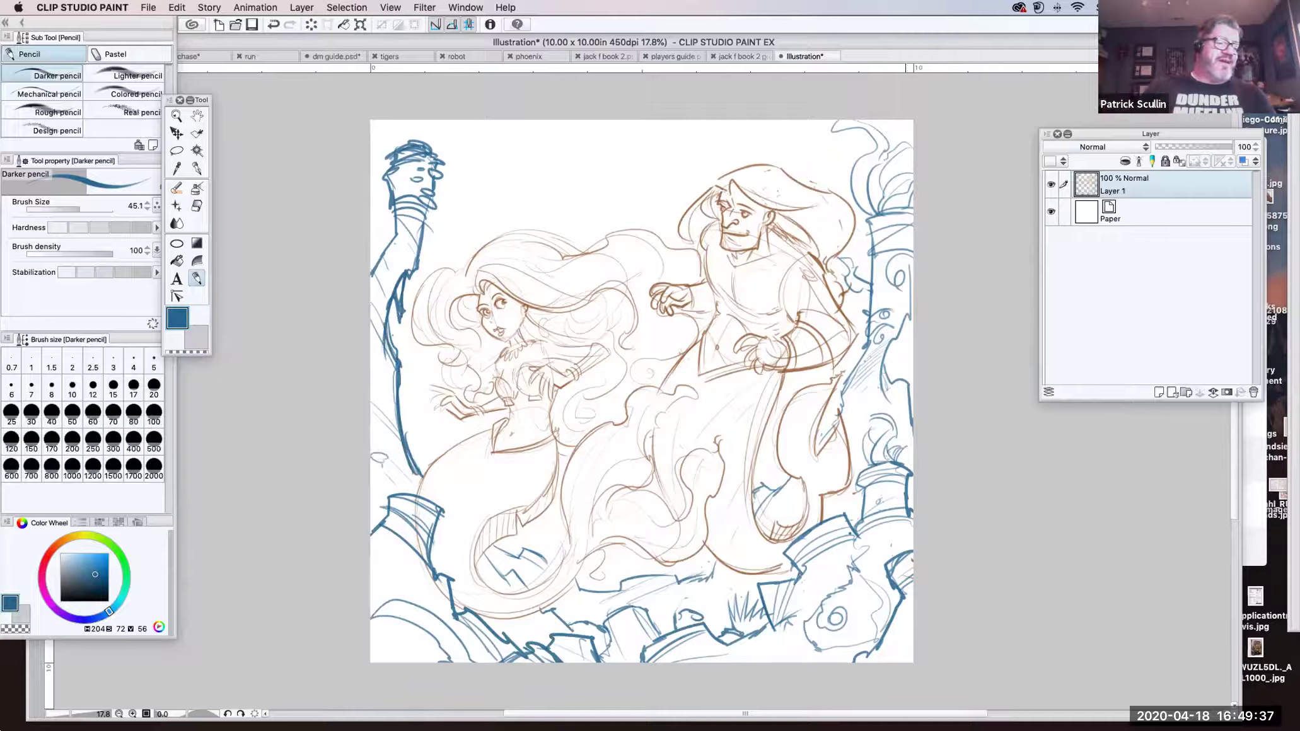
Step: Darken the blue ruins along the seafloor, the rubble around both tails and the contours of the right-hand column
{"action": "mouse_move", "coordinate": [616, 586]}
{"action": "left_mouse_down"}
{"action": "mouse_move", "coordinate": [679, 577]}
{"action": "mouse_move", "coordinate": [602, 593]}
{"action": "mouse_move", "coordinate": [682, 584]}
{"action": "mouse_move", "coordinate": [608, 592]}
{"action": "mouse_move", "coordinate": [577, 588]}
{"action": "left_mouse_up"}
{"action": "mouse_move", "coordinate": [523, 550]}
{"action": "left_mouse_down"}
{"action": "mouse_move", "coordinate": [514, 558]}
{"action": "mouse_move", "coordinate": [524, 547]}
{"action": "left_mouse_up"}
{"action": "mouse_move", "coordinate": [524, 549]}
{"action": "left_mouse_down"}
{"action": "mouse_move", "coordinate": [547, 562]}
{"action": "mouse_move", "coordinate": [498, 573]}
{"action": "mouse_move", "coordinate": [517, 568]}
{"action": "mouse_move", "coordinate": [562, 627]}
{"action": "left_mouse_up"}
{"action": "left_click_drag", "start_coordinate": [750, 491], "coordinate": [769, 478]}
{"action": "left_click_drag", "start_coordinate": [764, 484], "coordinate": [784, 496]}
{"action": "mouse_move", "coordinate": [778, 486]}
{"action": "left_mouse_down"}
{"action": "mouse_move", "coordinate": [751, 518]}
{"action": "mouse_move", "coordinate": [797, 488]}
{"action": "mouse_move", "coordinate": [785, 495]}
{"action": "left_mouse_up"}
{"action": "left_click_drag", "start_coordinate": [776, 487], "coordinate": [754, 500]}
{"action": "mouse_move", "coordinate": [818, 451]}
{"action": "left_mouse_down"}
{"action": "mouse_move", "coordinate": [842, 401]}
{"action": "mouse_move", "coordinate": [894, 398]}
{"action": "mouse_move", "coordinate": [912, 432]}
{"action": "left_mouse_up"}
{"action": "mouse_move", "coordinate": [892, 385]}
{"action": "left_mouse_down"}
{"action": "mouse_move", "coordinate": [911, 416]}
{"action": "mouse_move", "coordinate": [912, 366]}
{"action": "left_mouse_up"}
{"action": "left_click_drag", "start_coordinate": [891, 221], "coordinate": [901, 208]}
{"action": "mouse_move", "coordinate": [717, 554]}
{"action": "left_mouse_down"}
{"action": "mouse_move", "coordinate": [704, 584]}
{"action": "mouse_move", "coordinate": [741, 576]}
{"action": "left_mouse_up"}
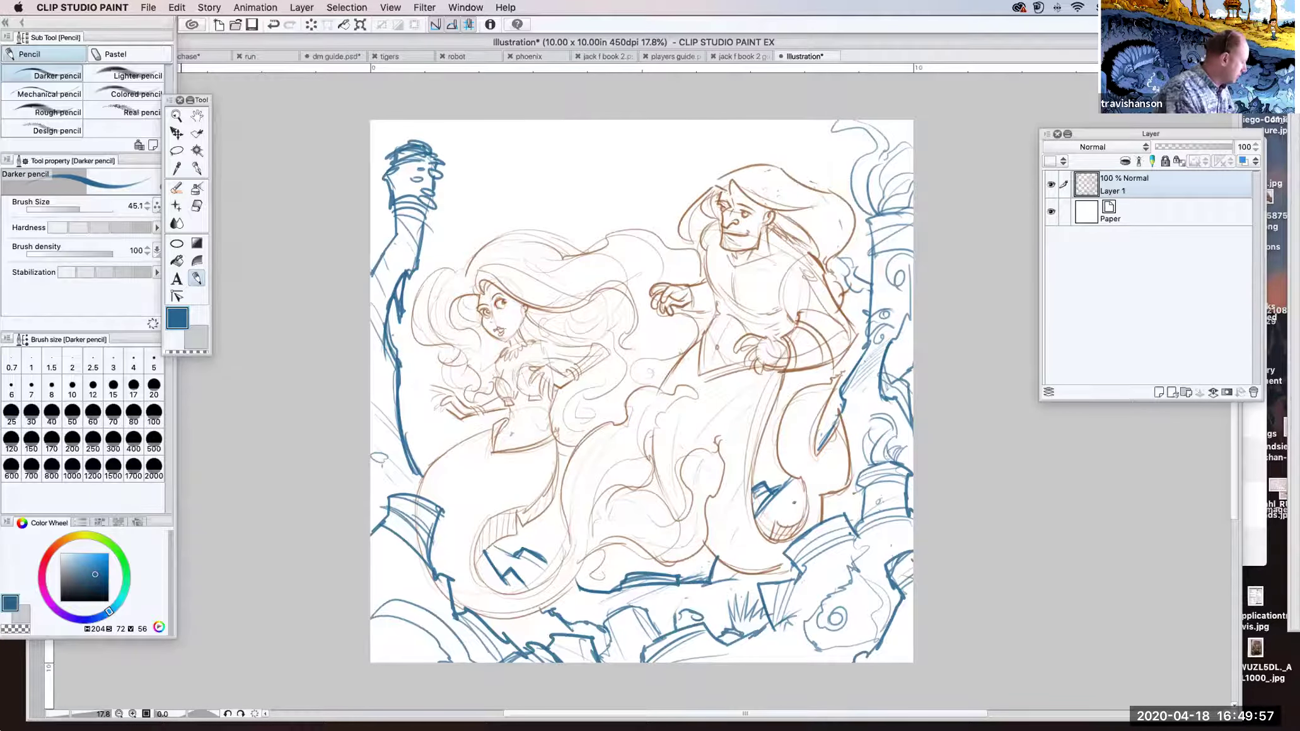
Step: Change the pencil colour to orange-brown and add a new layer above Layer 1
{"action": "left_click", "coordinate": [64, 540]}
{"action": "left_click_drag", "start_coordinate": [1077, 134], "coordinate": [978, 225]}
{"action": "left_click", "coordinate": [1061, 483]}
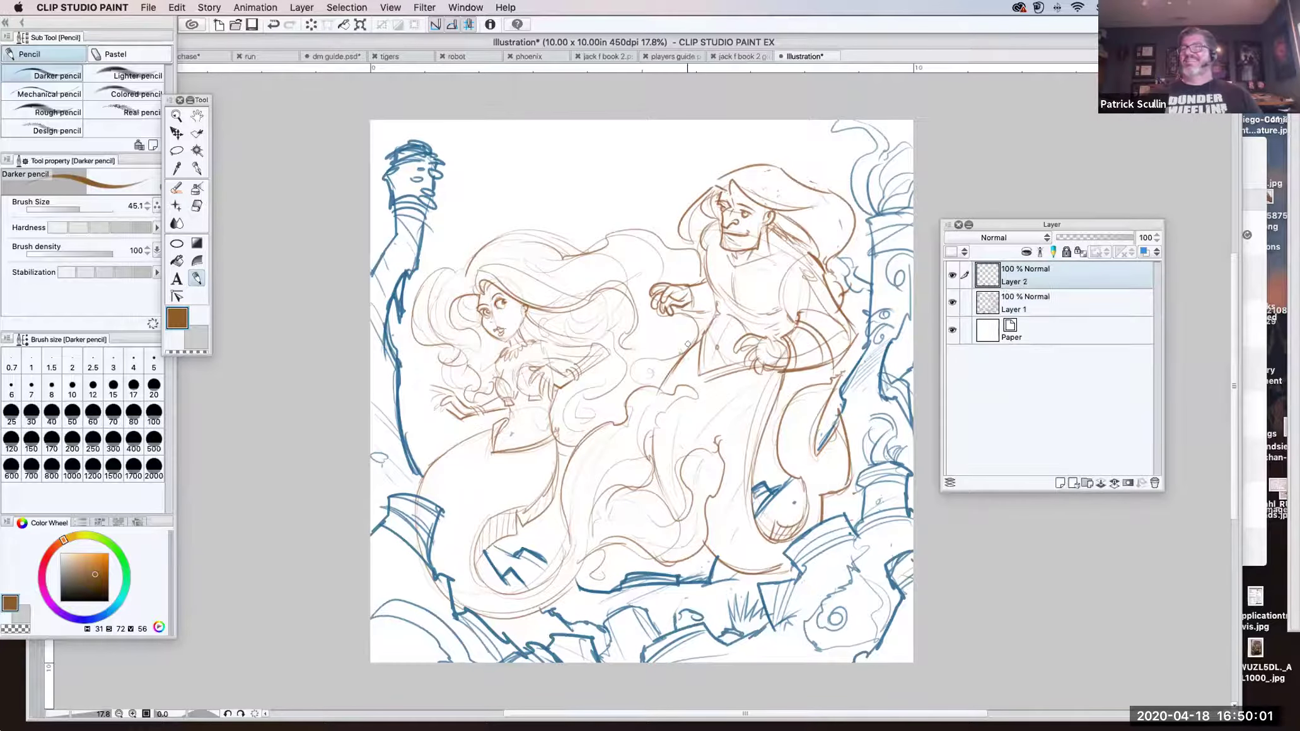
Step: Draw a goldfish with crosshatched scales, fins and tail above the mermaid's hair, with small bubbles in front of its mouth
{"action": "mouse_move", "coordinate": [566, 164]}
{"action": "left_mouse_down"}
{"action": "mouse_move", "coordinate": [527, 187]}
{"action": "mouse_move", "coordinate": [589, 221]}
{"action": "mouse_move", "coordinate": [582, 202]}
{"action": "mouse_move", "coordinate": [559, 213]}
{"action": "mouse_move", "coordinate": [536, 190]}
{"action": "mouse_move", "coordinate": [564, 149]}
{"action": "mouse_move", "coordinate": [589, 128]}
{"action": "mouse_move", "coordinate": [592, 147]}
{"action": "mouse_move", "coordinate": [604, 141]}
{"action": "mouse_move", "coordinate": [603, 191]}
{"action": "mouse_move", "coordinate": [606, 180]}
{"action": "mouse_move", "coordinate": [591, 198]}
{"action": "mouse_move", "coordinate": [607, 198]}
{"action": "mouse_move", "coordinate": [646, 143]}
{"action": "mouse_move", "coordinate": [606, 184]}
{"action": "mouse_move", "coordinate": [642, 191]}
{"action": "mouse_move", "coordinate": [613, 184]}
{"action": "mouse_move", "coordinate": [645, 183]}
{"action": "mouse_move", "coordinate": [627, 165]}
{"action": "mouse_move", "coordinate": [656, 133]}
{"action": "mouse_move", "coordinate": [643, 173]}
{"action": "left_mouse_up"}
{"action": "mouse_move", "coordinate": [616, 176]}
{"action": "left_mouse_down"}
{"action": "mouse_move", "coordinate": [646, 167]}
{"action": "mouse_move", "coordinate": [627, 185]}
{"action": "left_mouse_up"}
{"action": "mouse_move", "coordinate": [548, 161]}
{"action": "left_mouse_down"}
{"action": "mouse_move", "coordinate": [565, 197]}
{"action": "mouse_move", "coordinate": [578, 203]}
{"action": "mouse_move", "coordinate": [583, 186]}
{"action": "left_mouse_up"}
{"action": "left_click_drag", "start_coordinate": [589, 162], "coordinate": [585, 190]}
{"action": "left_click_drag", "start_coordinate": [604, 165], "coordinate": [593, 188]}
{"action": "mouse_move", "coordinate": [565, 158]}
{"action": "left_mouse_down"}
{"action": "mouse_move", "coordinate": [567, 190]}
{"action": "mouse_move", "coordinate": [598, 170]}
{"action": "mouse_move", "coordinate": [568, 176]}
{"action": "mouse_move", "coordinate": [584, 179]}
{"action": "mouse_move", "coordinate": [552, 206]}
{"action": "mouse_move", "coordinate": [544, 197]}
{"action": "mouse_move", "coordinate": [597, 218]}
{"action": "left_mouse_up"}
{"action": "left_click_drag", "start_coordinate": [513, 163], "coordinate": [535, 135]}
{"action": "left_click_drag", "start_coordinate": [502, 188], "coordinate": [503, 190]}
{"action": "left_click_drag", "start_coordinate": [490, 191], "coordinate": [489, 192]}
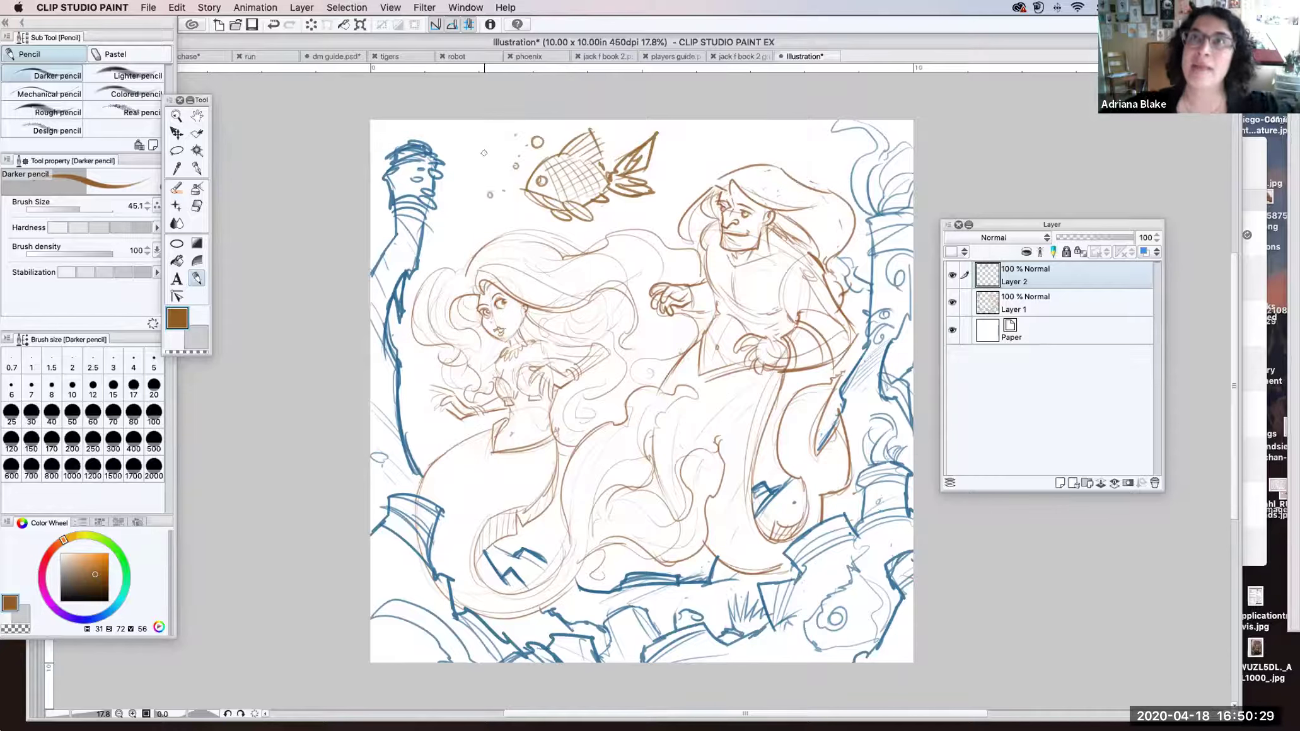
Step: Trace the mermaid's hair sweeping over her shoulder into curls, along with her bent arm and hand, in darker brown
{"action": "mouse_move", "coordinate": [485, 278]}
{"action": "left_mouse_down"}
{"action": "mouse_move", "coordinate": [568, 300]}
{"action": "mouse_move", "coordinate": [559, 310]}
{"action": "mouse_move", "coordinate": [631, 316]}
{"action": "mouse_move", "coordinate": [639, 345]}
{"action": "mouse_move", "coordinate": [648, 330]}
{"action": "mouse_move", "coordinate": [624, 341]}
{"action": "mouse_move", "coordinate": [633, 292]}
{"action": "mouse_move", "coordinate": [584, 282]}
{"action": "left_mouse_up"}
{"action": "mouse_move", "coordinate": [487, 267]}
{"action": "left_mouse_down"}
{"action": "mouse_move", "coordinate": [553, 288]}
{"action": "mouse_move", "coordinate": [568, 323]}
{"action": "mouse_move", "coordinate": [511, 348]}
{"action": "mouse_move", "coordinate": [602, 350]}
{"action": "mouse_move", "coordinate": [570, 365]}
{"action": "mouse_move", "coordinate": [596, 369]}
{"action": "left_mouse_up"}
{"action": "left_click_drag", "start_coordinate": [600, 366], "coordinate": [566, 374]}
{"action": "mouse_move", "coordinate": [596, 345]}
{"action": "left_mouse_down"}
{"action": "mouse_move", "coordinate": [567, 390]}
{"action": "mouse_move", "coordinate": [621, 370]}
{"action": "mouse_move", "coordinate": [609, 395]}
{"action": "left_mouse_up"}
{"action": "mouse_move", "coordinate": [616, 392]}
{"action": "left_mouse_down"}
{"action": "mouse_move", "coordinate": [588, 399]}
{"action": "mouse_move", "coordinate": [606, 419]}
{"action": "mouse_move", "coordinate": [583, 424]}
{"action": "left_mouse_up"}
{"action": "mouse_move", "coordinate": [620, 313]}
{"action": "left_mouse_down"}
{"action": "mouse_move", "coordinate": [612, 368]}
{"action": "mouse_move", "coordinate": [552, 321]}
{"action": "mouse_move", "coordinate": [582, 382]}
{"action": "mouse_move", "coordinate": [554, 422]}
{"action": "mouse_move", "coordinate": [562, 413]}
{"action": "mouse_move", "coordinate": [561, 446]}
{"action": "left_mouse_up"}
{"action": "mouse_move", "coordinate": [558, 388]}
{"action": "left_mouse_down"}
{"action": "mouse_move", "coordinate": [548, 441]}
{"action": "mouse_move", "coordinate": [561, 379]}
{"action": "mouse_move", "coordinate": [538, 391]}
{"action": "mouse_move", "coordinate": [564, 373]}
{"action": "left_mouse_up"}
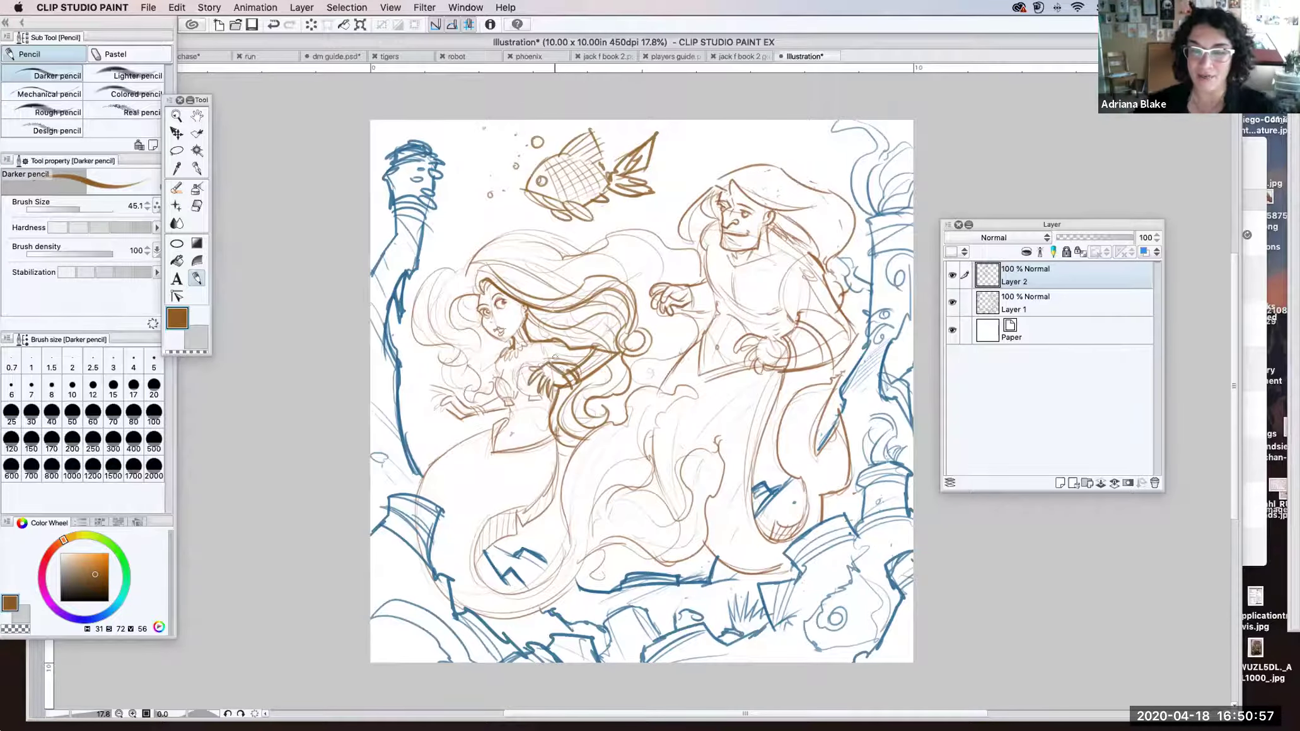
Step: Trace the mermaid's outstretched hand and forearm, the edge of her face and the hair locks falling on that side
{"action": "mouse_move", "coordinate": [456, 398]}
{"action": "left_mouse_down"}
{"action": "mouse_move", "coordinate": [423, 387]}
{"action": "mouse_move", "coordinate": [440, 392]}
{"action": "mouse_move", "coordinate": [425, 407]}
{"action": "mouse_move", "coordinate": [440, 399]}
{"action": "mouse_move", "coordinate": [464, 418]}
{"action": "mouse_move", "coordinate": [459, 404]}
{"action": "mouse_move", "coordinate": [523, 367]}
{"action": "mouse_move", "coordinate": [521, 437]}
{"action": "mouse_move", "coordinate": [504, 412]}
{"action": "mouse_move", "coordinate": [523, 382]}
{"action": "mouse_move", "coordinate": [506, 351]}
{"action": "left_mouse_up"}
{"action": "mouse_move", "coordinate": [475, 295]}
{"action": "left_mouse_down"}
{"action": "mouse_move", "coordinate": [471, 324]}
{"action": "mouse_move", "coordinate": [486, 328]}
{"action": "left_mouse_up"}
{"action": "left_click_drag", "start_coordinate": [469, 300], "coordinate": [472, 317]}
{"action": "mouse_move", "coordinate": [472, 265]}
{"action": "left_mouse_down"}
{"action": "mouse_move", "coordinate": [480, 295]}
{"action": "mouse_move", "coordinate": [485, 241]}
{"action": "mouse_move", "coordinate": [423, 290]}
{"action": "left_mouse_up"}
{"action": "mouse_move", "coordinate": [472, 268]}
{"action": "left_mouse_down"}
{"action": "mouse_move", "coordinate": [435, 292]}
{"action": "mouse_move", "coordinate": [429, 344]}
{"action": "mouse_move", "coordinate": [480, 368]}
{"action": "mouse_move", "coordinate": [465, 401]}
{"action": "mouse_move", "coordinate": [482, 407]}
{"action": "left_mouse_up"}
{"action": "left_click_drag", "start_coordinate": [485, 388], "coordinate": [493, 381]}
{"action": "mouse_move", "coordinate": [484, 334]}
{"action": "left_mouse_down"}
{"action": "mouse_move", "coordinate": [495, 362]}
{"action": "mouse_move", "coordinate": [506, 356]}
{"action": "left_mouse_up"}
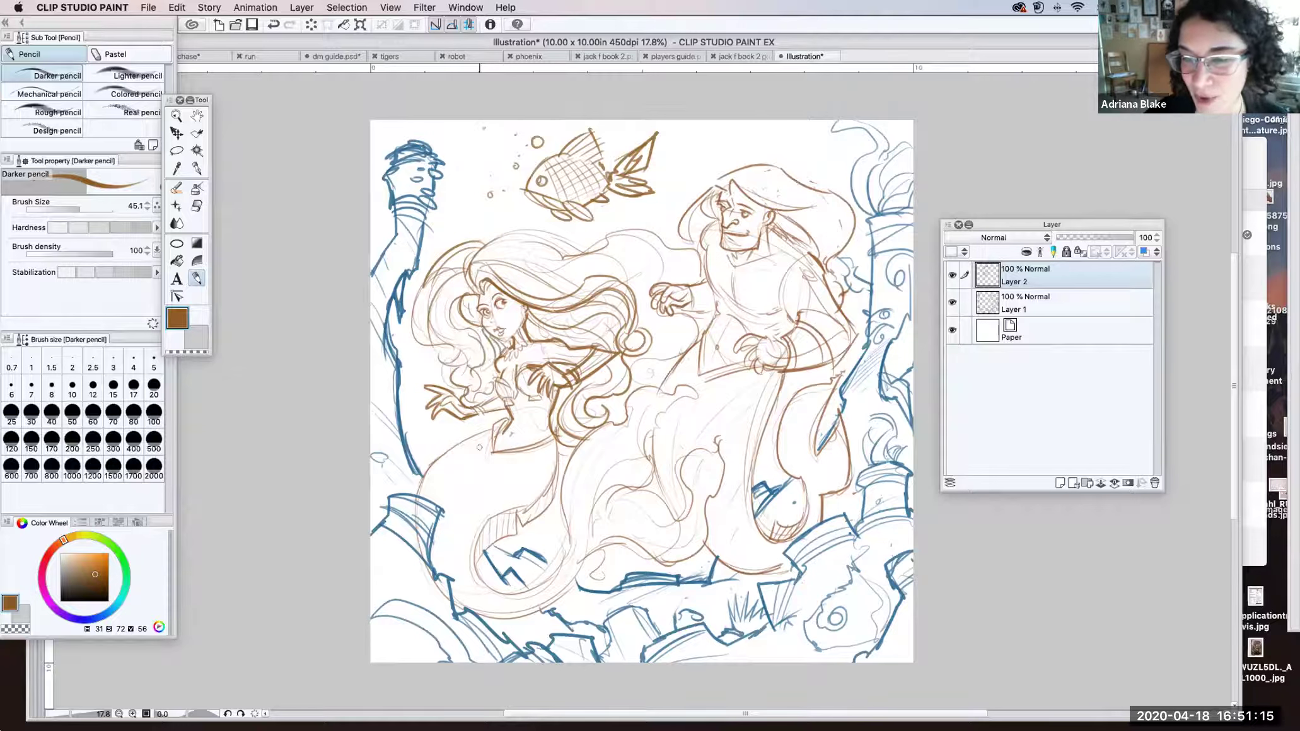
Step: Darken the mermaid's top, waist and belt line, and trace both upper edges of her tail
{"action": "left_click_drag", "start_coordinate": [476, 416], "coordinate": [451, 428]}
{"action": "mouse_move", "coordinate": [464, 421]}
{"action": "left_mouse_down"}
{"action": "mouse_move", "coordinate": [451, 452]}
{"action": "mouse_move", "coordinate": [446, 435]}
{"action": "mouse_move", "coordinate": [493, 414]}
{"action": "mouse_move", "coordinate": [418, 432]}
{"action": "mouse_move", "coordinate": [413, 491]}
{"action": "left_mouse_up"}
{"action": "left_click_drag", "start_coordinate": [559, 435], "coordinate": [529, 503]}
{"action": "mouse_move", "coordinate": [507, 394]}
{"action": "left_mouse_down"}
{"action": "mouse_move", "coordinate": [491, 374]}
{"action": "mouse_move", "coordinate": [502, 401]}
{"action": "mouse_move", "coordinate": [536, 381]}
{"action": "mouse_move", "coordinate": [546, 392]}
{"action": "mouse_move", "coordinate": [509, 411]}
{"action": "mouse_move", "coordinate": [536, 384]}
{"action": "left_mouse_up"}
{"action": "mouse_move", "coordinate": [526, 382]}
{"action": "left_mouse_down"}
{"action": "mouse_move", "coordinate": [537, 369]}
{"action": "mouse_move", "coordinate": [514, 432]}
{"action": "mouse_move", "coordinate": [561, 432]}
{"action": "left_mouse_up"}
{"action": "mouse_move", "coordinate": [491, 450]}
{"action": "left_mouse_down"}
{"action": "mouse_move", "coordinate": [525, 447]}
{"action": "mouse_move", "coordinate": [492, 444]}
{"action": "left_mouse_up"}
{"action": "left_click_drag", "start_coordinate": [506, 413], "coordinate": [485, 454]}
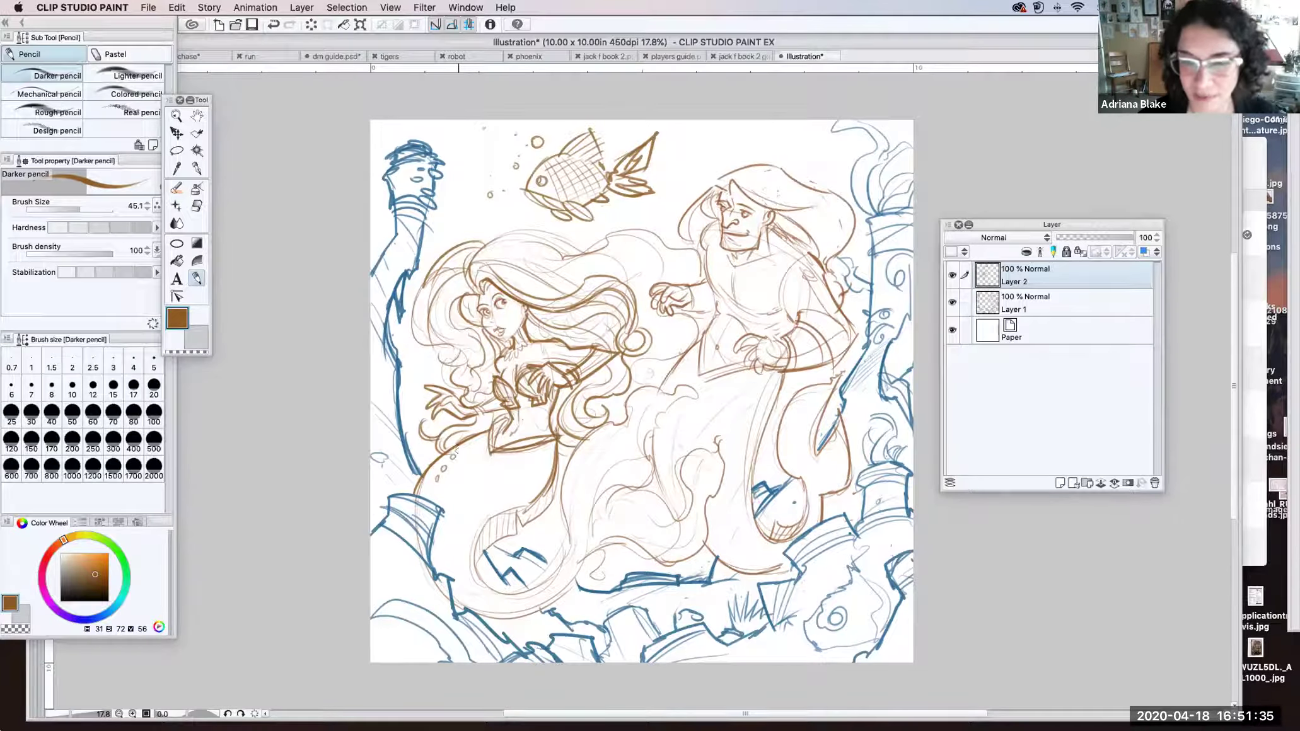
Step: Trace the crown of the mermaid's hair and its strand flowing toward the merman, and darken her facial features
{"action": "mouse_move", "coordinate": [486, 247]}
{"action": "left_mouse_down"}
{"action": "mouse_move", "coordinate": [575, 246]}
{"action": "mouse_move", "coordinate": [568, 237]}
{"action": "mouse_move", "coordinate": [682, 213]}
{"action": "mouse_move", "coordinate": [621, 227]}
{"action": "mouse_move", "coordinate": [676, 240]}
{"action": "left_mouse_up"}
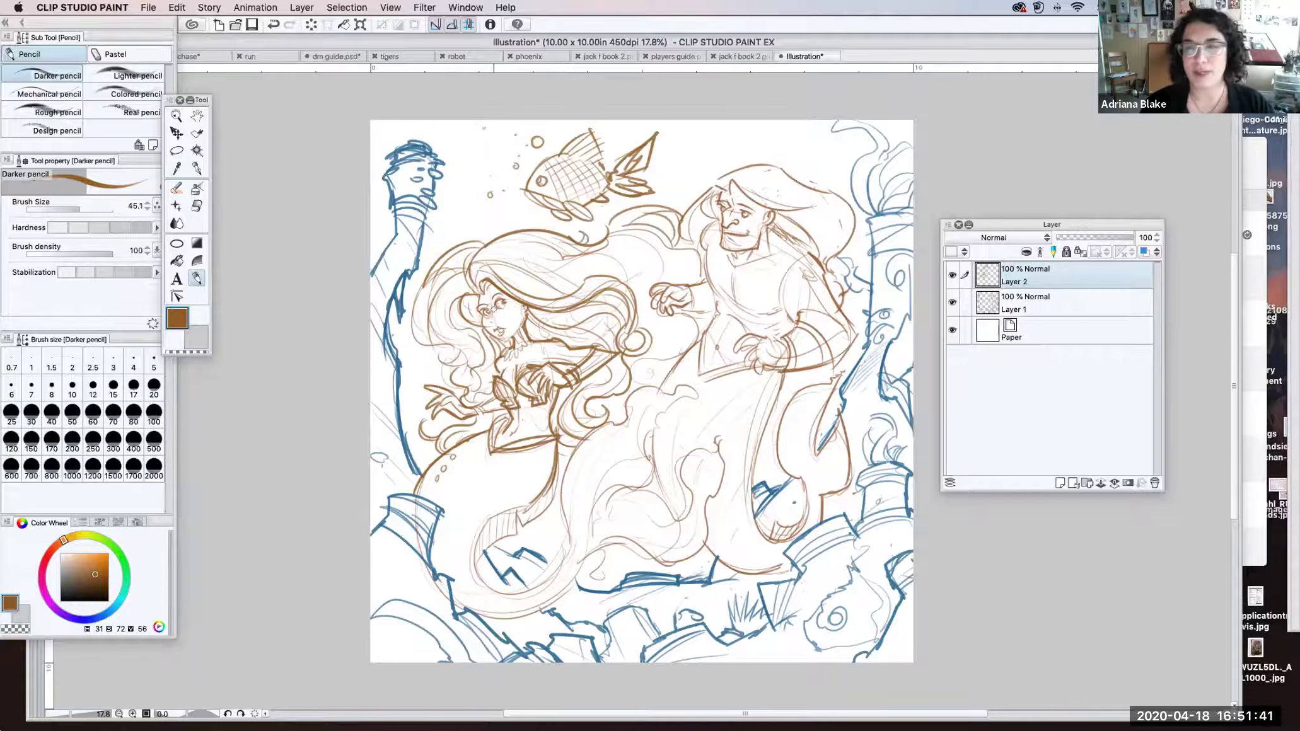
{"action": "mouse_move", "coordinate": [496, 305]}
{"action": "left_mouse_down"}
{"action": "mouse_move", "coordinate": [481, 310]}
{"action": "mouse_move", "coordinate": [504, 341]}
{"action": "left_mouse_up"}
Step: Add scale marks and trace the mermaid's curling tail through to the ruffled edges of both fin lobes
{"action": "left_click_drag", "start_coordinate": [528, 474], "coordinate": [531, 474]}
{"action": "mouse_move", "coordinate": [697, 335]}
{"action": "left_mouse_down"}
{"action": "mouse_move", "coordinate": [667, 379]}
{"action": "mouse_move", "coordinate": [699, 400]}
{"action": "mouse_move", "coordinate": [597, 503]}
{"action": "mouse_move", "coordinate": [659, 430]}
{"action": "mouse_move", "coordinate": [631, 410]}
{"action": "mouse_move", "coordinate": [589, 533]}
{"action": "left_mouse_up"}
{"action": "mouse_move", "coordinate": [593, 435]}
{"action": "left_mouse_down"}
{"action": "mouse_move", "coordinate": [565, 474]}
{"action": "mouse_move", "coordinate": [572, 545]}
{"action": "mouse_move", "coordinate": [481, 574]}
{"action": "mouse_move", "coordinate": [492, 516]}
{"action": "mouse_move", "coordinate": [529, 502]}
{"action": "left_mouse_up"}
{"action": "left_click_drag", "start_coordinate": [474, 567], "coordinate": [517, 506]}
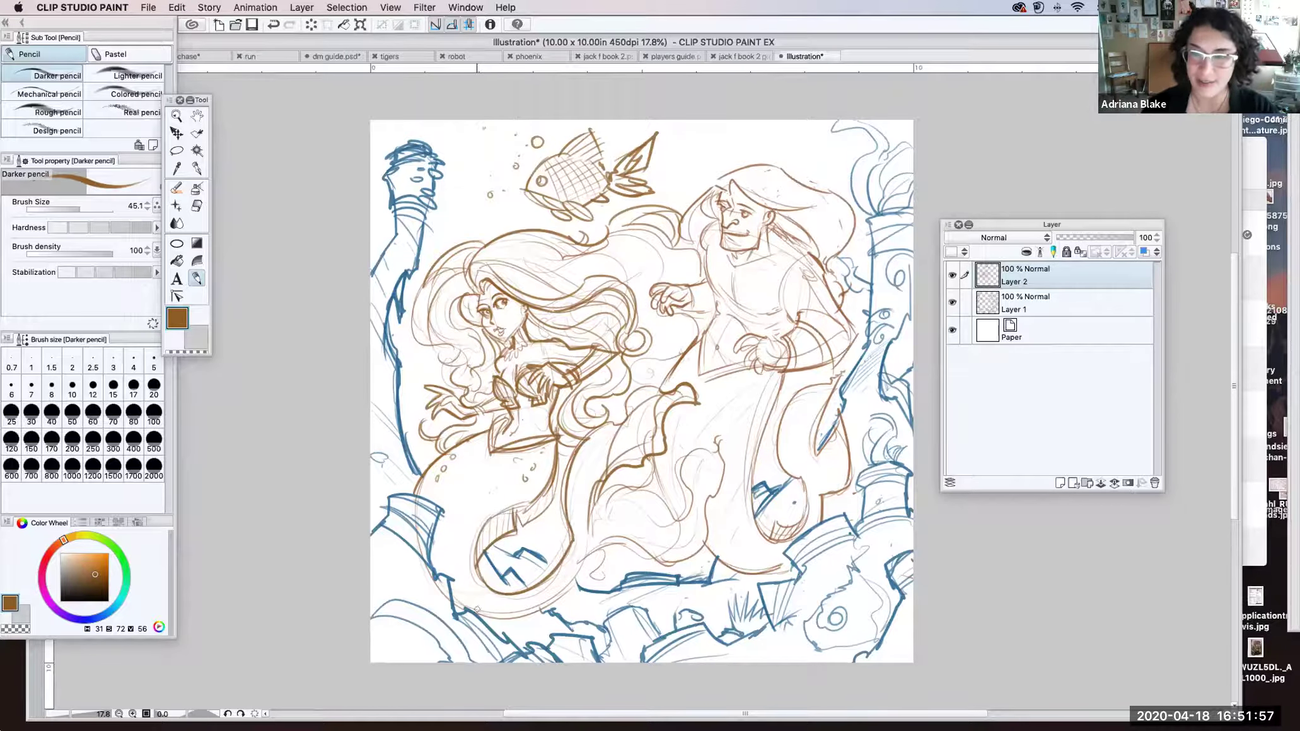
{"action": "mouse_move", "coordinate": [507, 614]}
{"action": "left_mouse_down"}
{"action": "mouse_move", "coordinate": [595, 543]}
{"action": "mouse_move", "coordinate": [700, 558]}
{"action": "mouse_move", "coordinate": [719, 428]}
{"action": "mouse_move", "coordinate": [675, 510]}
{"action": "mouse_move", "coordinate": [611, 498]}
{"action": "mouse_move", "coordinate": [592, 542]}
{"action": "mouse_move", "coordinate": [662, 536]}
{"action": "mouse_move", "coordinate": [711, 449]}
{"action": "mouse_move", "coordinate": [675, 510]}
{"action": "left_mouse_up"}
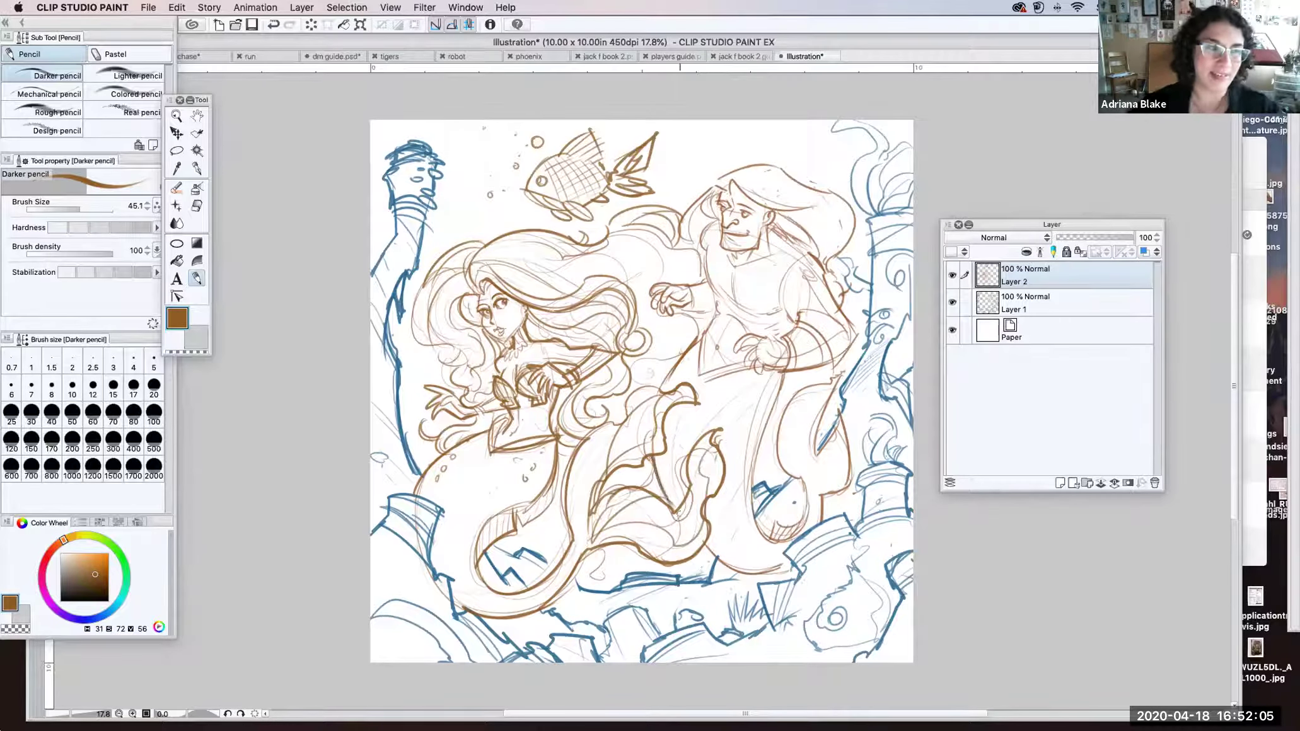
Step: Trace the merman's hand at his waist, his chest and torso contours, and the front edge of his tail
{"action": "mouse_move", "coordinate": [765, 345]}
{"action": "left_mouse_down"}
{"action": "mouse_move", "coordinate": [741, 363]}
{"action": "mouse_move", "coordinate": [757, 377]}
{"action": "mouse_move", "coordinate": [793, 365]}
{"action": "mouse_move", "coordinate": [787, 339]}
{"action": "mouse_move", "coordinate": [751, 333]}
{"action": "mouse_move", "coordinate": [737, 348]}
{"action": "mouse_move", "coordinate": [756, 340]}
{"action": "mouse_move", "coordinate": [786, 368]}
{"action": "left_mouse_up"}
{"action": "mouse_move", "coordinate": [798, 316]}
{"action": "left_mouse_down"}
{"action": "mouse_move", "coordinate": [783, 338]}
{"action": "mouse_move", "coordinate": [832, 317]}
{"action": "mouse_move", "coordinate": [781, 324]}
{"action": "mouse_move", "coordinate": [821, 292]}
{"action": "mouse_move", "coordinate": [766, 224]}
{"action": "mouse_move", "coordinate": [806, 251]}
{"action": "mouse_move", "coordinate": [759, 313]}
{"action": "mouse_move", "coordinate": [735, 282]}
{"action": "mouse_move", "coordinate": [741, 309]}
{"action": "left_mouse_up"}
{"action": "mouse_move", "coordinate": [740, 275]}
{"action": "left_mouse_down"}
{"action": "mouse_move", "coordinate": [776, 263]}
{"action": "mouse_move", "coordinate": [771, 238]}
{"action": "mouse_move", "coordinate": [724, 248]}
{"action": "mouse_move", "coordinate": [731, 267]}
{"action": "mouse_move", "coordinate": [715, 249]}
{"action": "mouse_move", "coordinate": [727, 272]}
{"action": "mouse_move", "coordinate": [709, 246]}
{"action": "mouse_move", "coordinate": [730, 318]}
{"action": "left_mouse_up"}
{"action": "mouse_move", "coordinate": [725, 315]}
{"action": "left_mouse_down"}
{"action": "mouse_move", "coordinate": [747, 331]}
{"action": "mouse_move", "coordinate": [713, 354]}
{"action": "mouse_move", "coordinate": [699, 334]}
{"action": "mouse_move", "coordinate": [696, 373]}
{"action": "mouse_move", "coordinate": [741, 361]}
{"action": "left_mouse_up"}
{"action": "left_click_drag", "start_coordinate": [691, 348], "coordinate": [701, 384]}
{"action": "mouse_move", "coordinate": [701, 383]}
{"action": "left_mouse_down"}
{"action": "mouse_move", "coordinate": [745, 369]}
{"action": "mouse_move", "coordinate": [749, 522]}
{"action": "left_mouse_up"}
Step: Trace the folds below the merman's hand and the back edge and curled end of his tail in darker brown
{"action": "mouse_move", "coordinate": [783, 368]}
{"action": "left_mouse_down"}
{"action": "mouse_move", "coordinate": [763, 432]}
{"action": "mouse_move", "coordinate": [783, 420]}
{"action": "left_mouse_up"}
{"action": "mouse_move", "coordinate": [789, 411]}
{"action": "left_mouse_down"}
{"action": "mouse_move", "coordinate": [755, 460]}
{"action": "mouse_move", "coordinate": [768, 433]}
{"action": "left_mouse_up"}
{"action": "left_click_drag", "start_coordinate": [812, 382], "coordinate": [785, 413]}
{"action": "mouse_move", "coordinate": [844, 362]}
{"action": "left_mouse_down"}
{"action": "mouse_move", "coordinate": [805, 389]}
{"action": "mouse_move", "coordinate": [813, 458]}
{"action": "left_mouse_up"}
{"action": "left_click_drag", "start_coordinate": [842, 409], "coordinate": [815, 515]}
{"action": "mouse_move", "coordinate": [807, 465]}
{"action": "left_mouse_down"}
{"action": "mouse_move", "coordinate": [782, 494]}
{"action": "mouse_move", "coordinate": [799, 514]}
{"action": "left_mouse_up"}
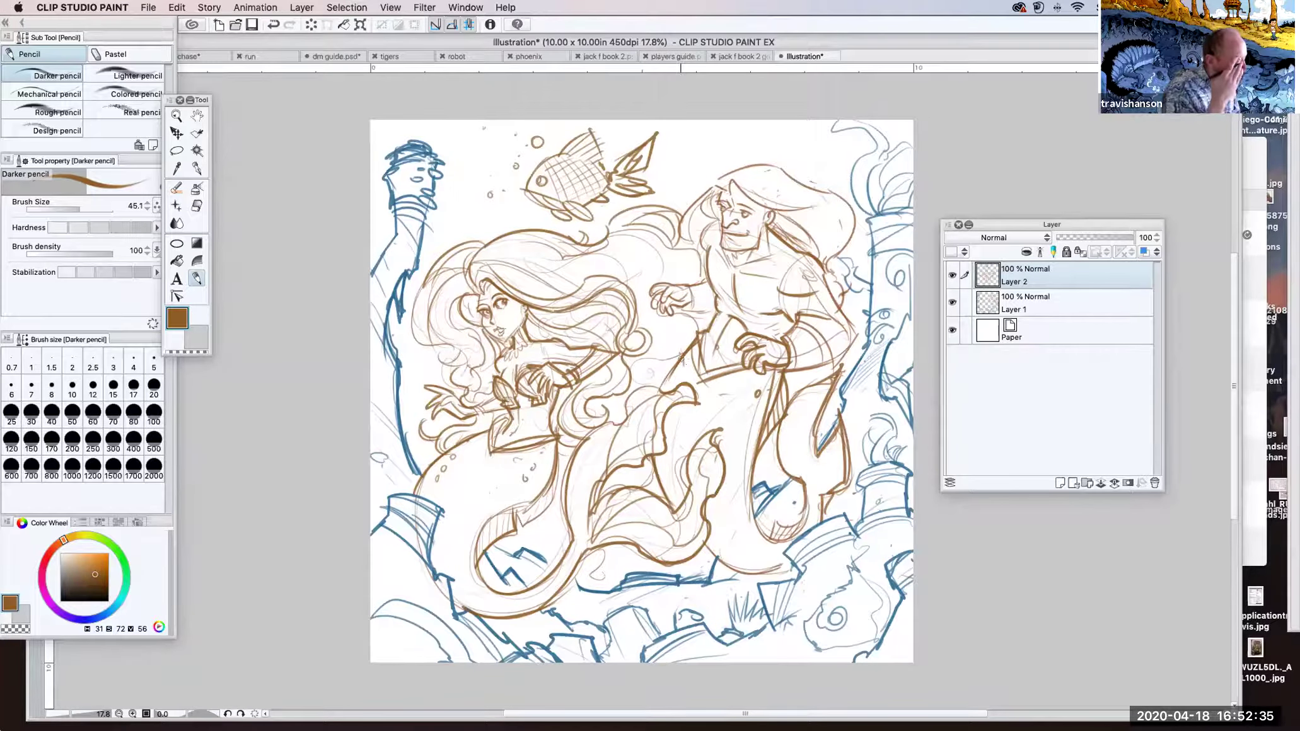
Step: Darken the flowing hair strands and curls between the mermaid and the merman's reaching hand
{"action": "mouse_move", "coordinate": [672, 313]}
{"action": "left_mouse_down"}
{"action": "mouse_move", "coordinate": [699, 332]}
{"action": "mouse_move", "coordinate": [628, 391]}
{"action": "mouse_move", "coordinate": [660, 386]}
{"action": "mouse_move", "coordinate": [674, 319]}
{"action": "mouse_move", "coordinate": [636, 289]}
{"action": "left_mouse_up"}
{"action": "mouse_move", "coordinate": [612, 239]}
{"action": "left_mouse_down"}
{"action": "mouse_move", "coordinate": [652, 285]}
{"action": "mouse_move", "coordinate": [697, 281]}
{"action": "left_mouse_up"}
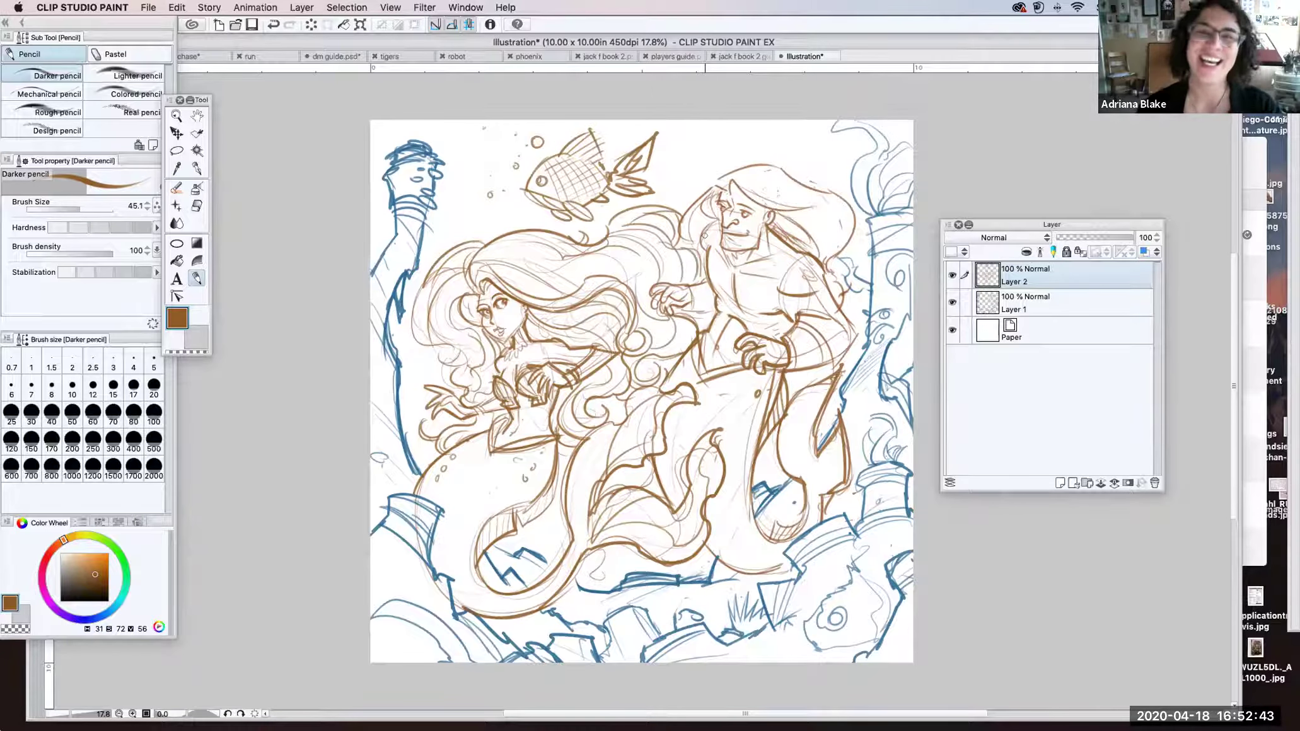
Step: Darken the merman's flowing hair strands and the contours of his curled tail end with the brown pencil
{"action": "mouse_move", "coordinate": [683, 213]}
{"action": "left_mouse_down"}
{"action": "mouse_move", "coordinate": [704, 247]}
{"action": "mouse_move", "coordinate": [713, 199]}
{"action": "mouse_move", "coordinate": [723, 226]}
{"action": "mouse_move", "coordinate": [701, 250]}
{"action": "left_mouse_up"}
{"action": "left_click_drag", "start_coordinate": [733, 187], "coordinate": [777, 206]}
{"action": "mouse_move", "coordinate": [803, 206]}
{"action": "left_mouse_down"}
{"action": "mouse_move", "coordinate": [776, 214]}
{"action": "mouse_move", "coordinate": [842, 251]}
{"action": "mouse_move", "coordinate": [790, 258]}
{"action": "mouse_move", "coordinate": [805, 239]}
{"action": "left_mouse_up"}
{"action": "left_click_drag", "start_coordinate": [831, 236], "coordinate": [830, 257]}
{"action": "mouse_move", "coordinate": [716, 180]}
{"action": "left_mouse_down"}
{"action": "mouse_move", "coordinate": [795, 166]}
{"action": "mouse_move", "coordinate": [848, 216]}
{"action": "left_mouse_up"}
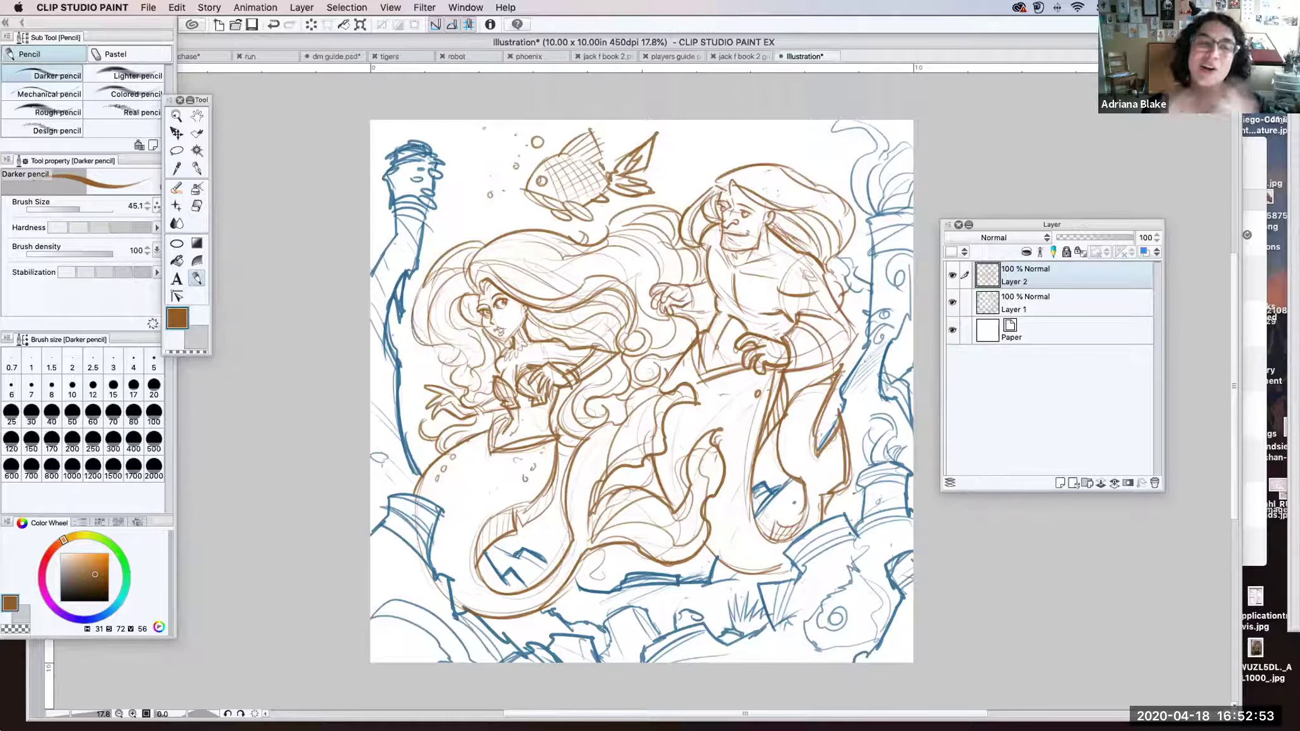
{"action": "left_click_drag", "start_coordinate": [833, 377], "coordinate": [799, 474]}
{"action": "left_click_drag", "start_coordinate": [839, 428], "coordinate": [825, 496]}
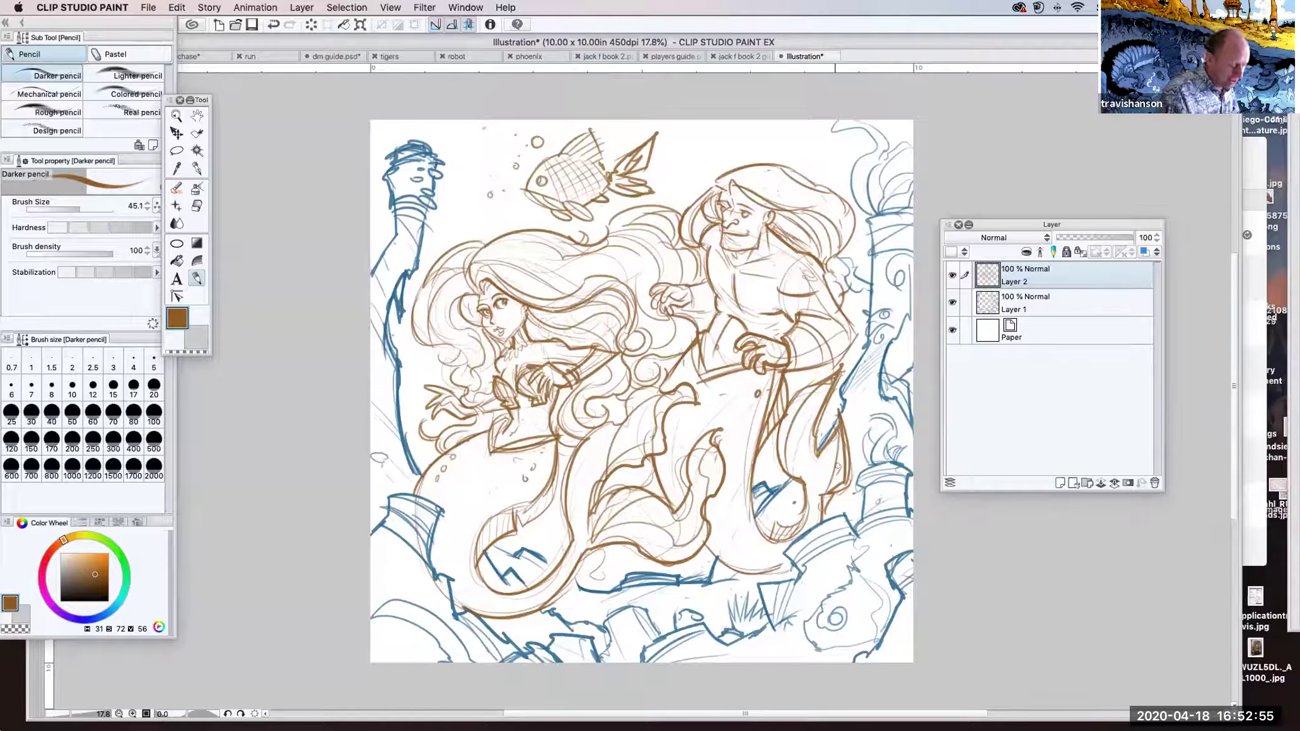
Step: Add a new layer beneath both sketch layers, fill it with brown, and lower its opacity to 45%
{"action": "left_click", "coordinate": [1060, 483]}
{"action": "left_click_drag", "start_coordinate": [1053, 279], "coordinate": [1048, 337]}
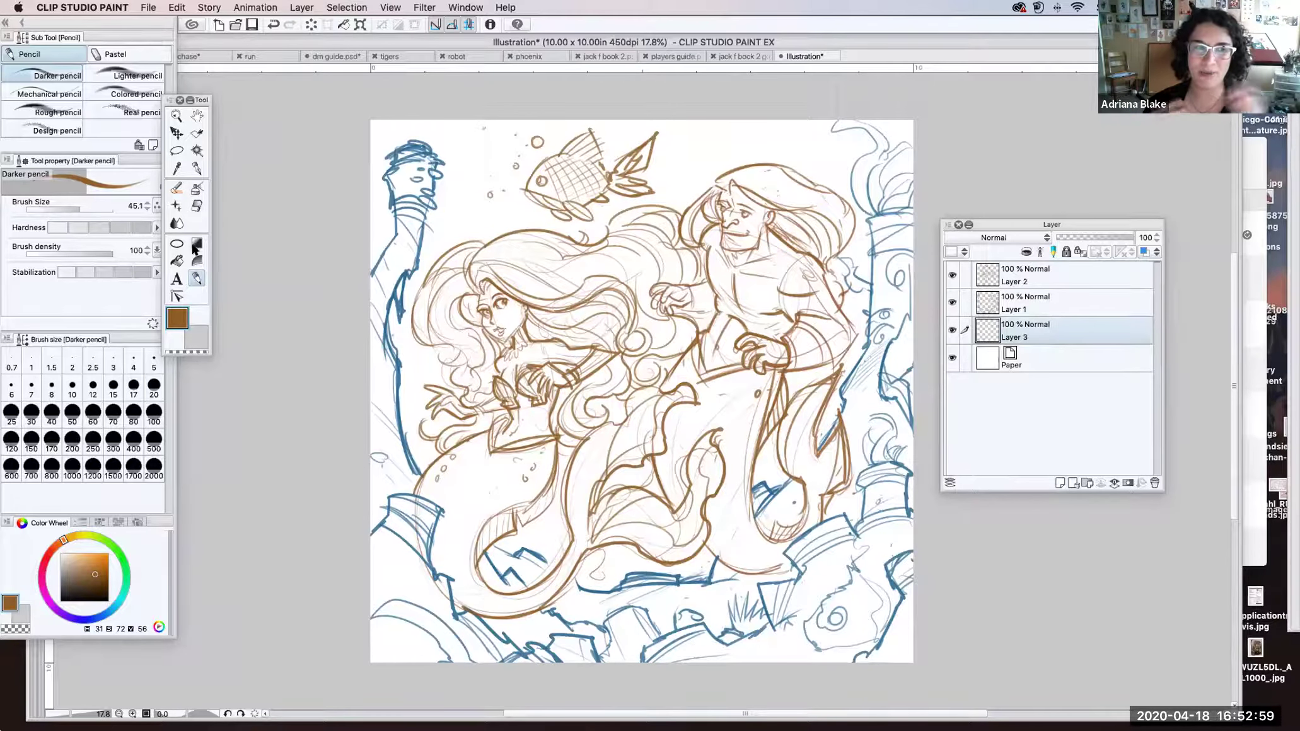
{"action": "left_click", "coordinate": [176, 260]}
{"action": "left_click", "coordinate": [641, 258]}
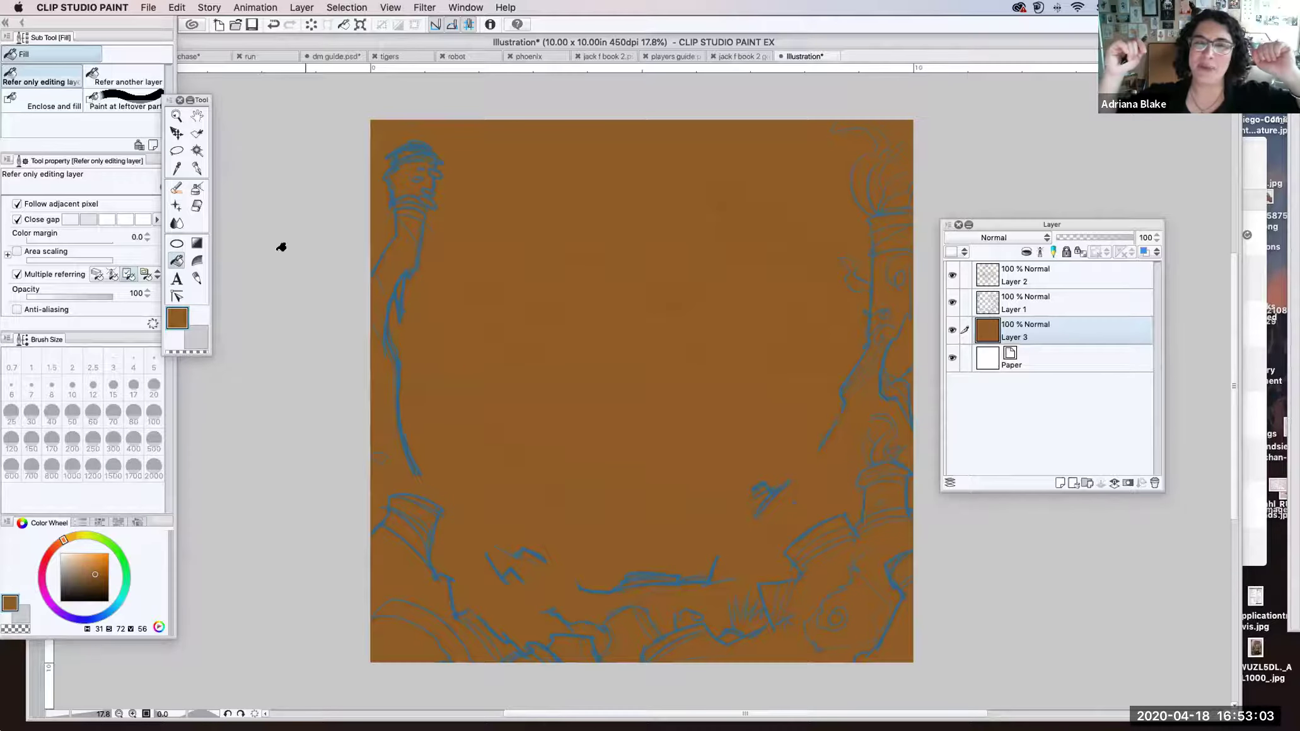
{"action": "left_click_drag", "start_coordinate": [1037, 225], "coordinate": [946, 244]}
{"action": "mouse_move", "coordinate": [1040, 256]}
{"action": "left_mouse_down"}
{"action": "mouse_move", "coordinate": [1001, 255]}
{"action": "mouse_move", "coordinate": [1059, 246]}
{"action": "left_mouse_up"}
Step: Erase an outline from the brown fill around the head-topped column, the mermaid's hair and hand, the fish, and the bubbles
{"action": "left_click", "coordinate": [198, 206]}
{"action": "mouse_move", "coordinate": [371, 274]}
{"action": "left_mouse_down"}
{"action": "mouse_move", "coordinate": [395, 234]}
{"action": "mouse_move", "coordinate": [386, 156]}
{"action": "mouse_move", "coordinate": [432, 147]}
{"action": "mouse_move", "coordinate": [433, 208]}
{"action": "mouse_move", "coordinate": [392, 340]}
{"action": "mouse_move", "coordinate": [425, 481]}
{"action": "mouse_move", "coordinate": [440, 455]}
{"action": "mouse_move", "coordinate": [425, 431]}
{"action": "mouse_move", "coordinate": [479, 413]}
{"action": "mouse_move", "coordinate": [434, 404]}
{"action": "mouse_move", "coordinate": [432, 390]}
{"action": "mouse_move", "coordinate": [467, 383]}
{"action": "mouse_move", "coordinate": [440, 352]}
{"action": "mouse_move", "coordinate": [456, 347]}
{"action": "mouse_move", "coordinate": [421, 346]}
{"action": "mouse_move", "coordinate": [417, 318]}
{"action": "left_mouse_up"}
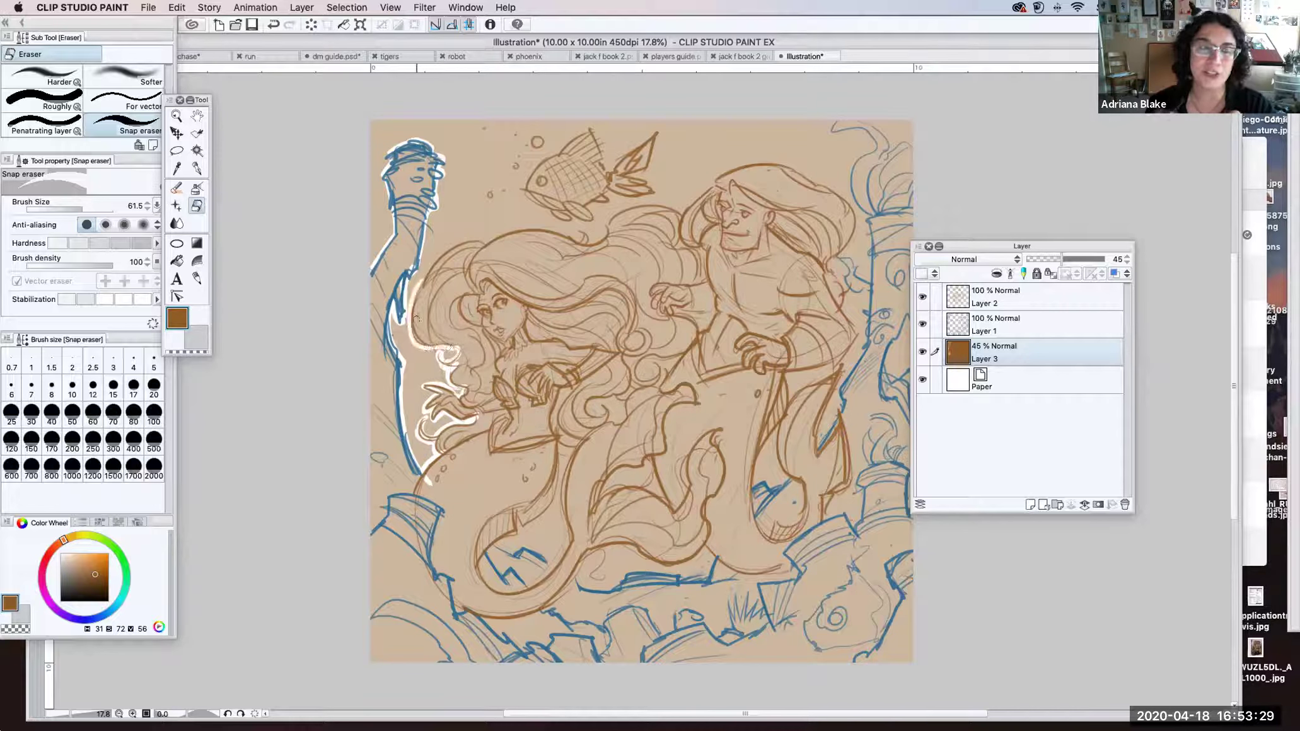
{"action": "mouse_move", "coordinate": [422, 273]}
{"action": "left_mouse_down"}
{"action": "mouse_move", "coordinate": [528, 228]}
{"action": "mouse_move", "coordinate": [586, 238]}
{"action": "mouse_move", "coordinate": [668, 205]}
{"action": "mouse_move", "coordinate": [684, 211]}
{"action": "mouse_move", "coordinate": [672, 242]}
{"action": "left_mouse_up"}
{"action": "mouse_move", "coordinate": [524, 189]}
{"action": "left_mouse_down"}
{"action": "mouse_move", "coordinate": [589, 126]}
{"action": "mouse_move", "coordinate": [604, 160]}
{"action": "mouse_move", "coordinate": [657, 133]}
{"action": "mouse_move", "coordinate": [636, 173]}
{"action": "mouse_move", "coordinate": [658, 191]}
{"action": "mouse_move", "coordinate": [609, 191]}
{"action": "mouse_move", "coordinate": [569, 220]}
{"action": "mouse_move", "coordinate": [485, 193]}
{"action": "left_mouse_up"}
{"action": "mouse_move", "coordinate": [509, 162]}
{"action": "left_mouse_down"}
{"action": "mouse_move", "coordinate": [517, 170]}
{"action": "mouse_move", "coordinate": [533, 140]}
{"action": "left_mouse_up"}
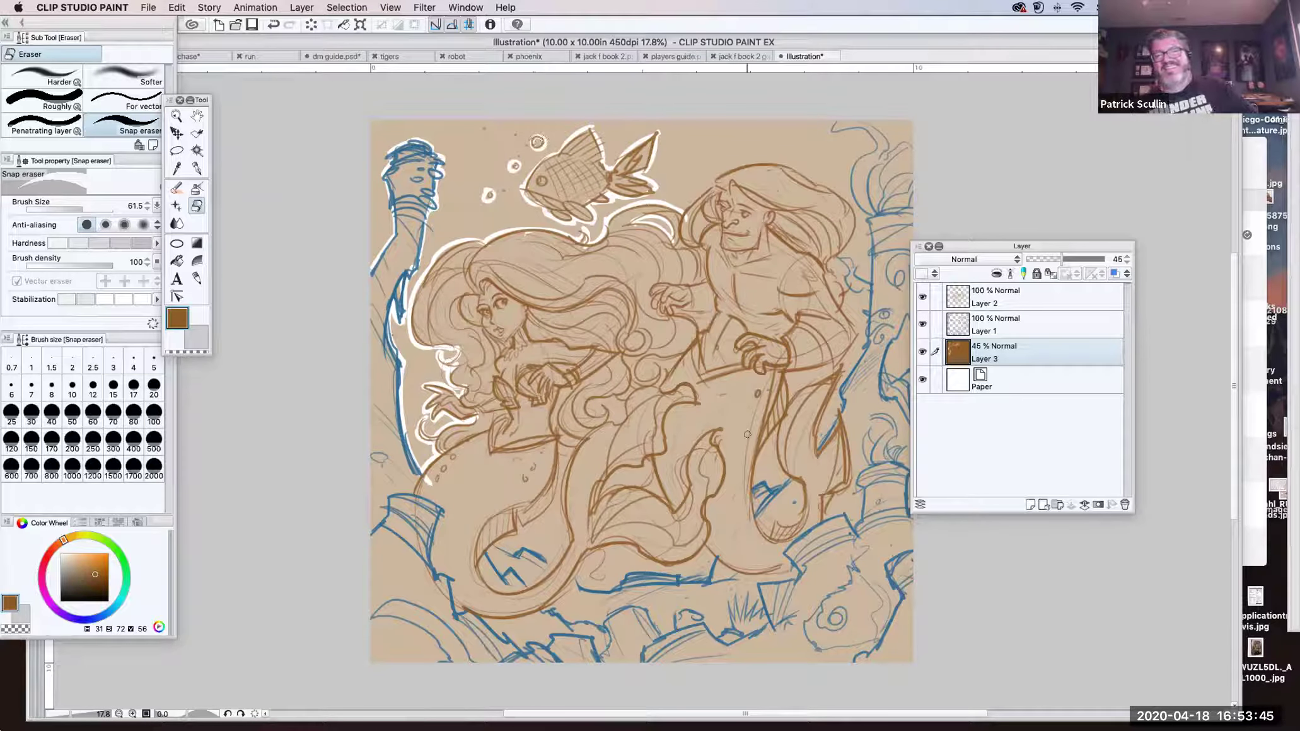
Step: Erase the brown fill along the merman's hair, shoulder and arm, and the inner edge of the column behind him
{"action": "left_click_drag", "start_coordinate": [681, 210], "coordinate": [750, 163]}
{"action": "mouse_move", "coordinate": [687, 203]}
{"action": "left_mouse_down"}
{"action": "mouse_move", "coordinate": [759, 169]}
{"action": "mouse_move", "coordinate": [807, 171]}
{"action": "mouse_move", "coordinate": [845, 192]}
{"action": "mouse_move", "coordinate": [846, 248]}
{"action": "left_mouse_up"}
{"action": "mouse_move", "coordinate": [842, 191]}
{"action": "left_mouse_down"}
{"action": "mouse_move", "coordinate": [857, 228]}
{"action": "mouse_move", "coordinate": [819, 182]}
{"action": "left_mouse_up"}
{"action": "left_click_drag", "start_coordinate": [851, 231], "coordinate": [831, 268]}
{"action": "mouse_move", "coordinate": [842, 282]}
{"action": "left_mouse_down"}
{"action": "mouse_move", "coordinate": [861, 331]}
{"action": "mouse_move", "coordinate": [823, 369]}
{"action": "mouse_move", "coordinate": [797, 372]}
{"action": "mouse_move", "coordinate": [788, 394]}
{"action": "mouse_move", "coordinate": [822, 377]}
{"action": "mouse_move", "coordinate": [838, 390]}
{"action": "mouse_move", "coordinate": [820, 447]}
{"action": "mouse_move", "coordinate": [863, 348]}
{"action": "mouse_move", "coordinate": [870, 220]}
{"action": "mouse_move", "coordinate": [863, 337]}
{"action": "left_mouse_up"}
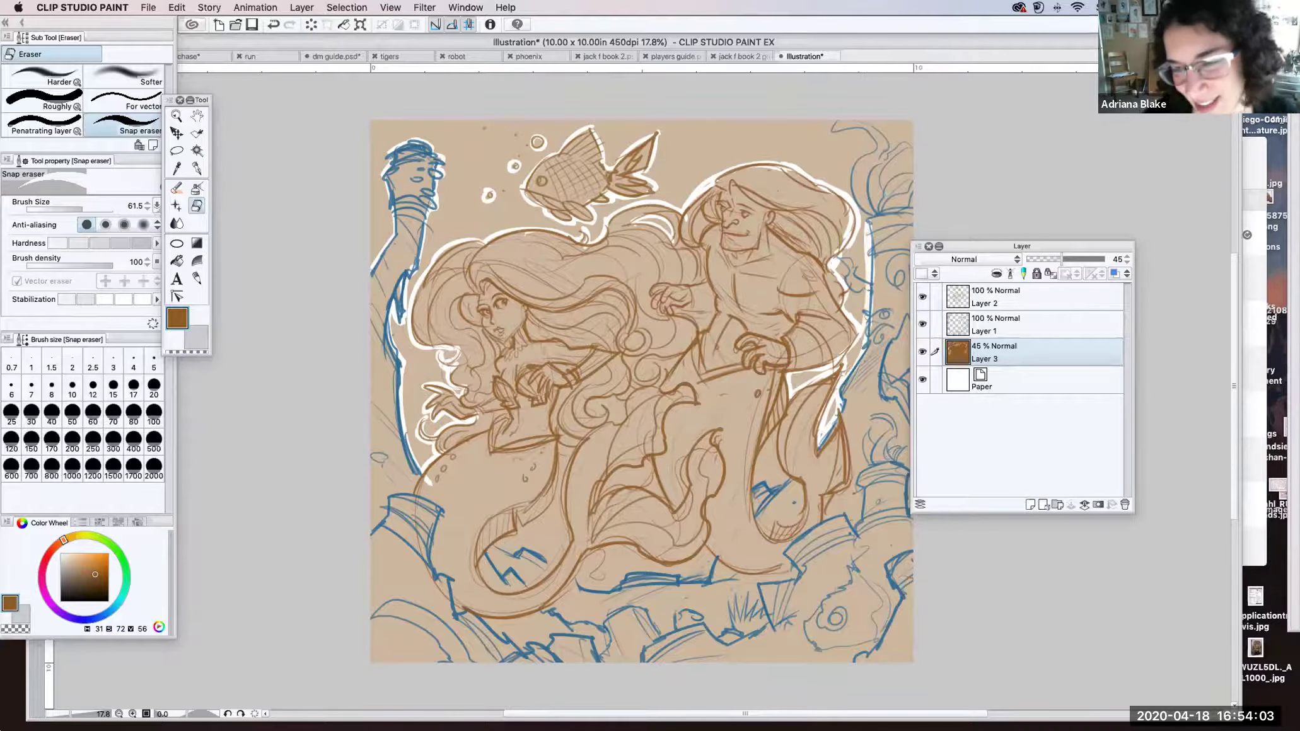
Step: Erase outlines in the brown fill around the background gaps between the two tails, the fins and the ruins
{"action": "mouse_move", "coordinate": [776, 427]}
{"action": "left_mouse_down"}
{"action": "mouse_move", "coordinate": [790, 477]}
{"action": "mouse_move", "coordinate": [758, 479]}
{"action": "mouse_move", "coordinate": [780, 426]}
{"action": "mouse_move", "coordinate": [757, 481]}
{"action": "left_mouse_up"}
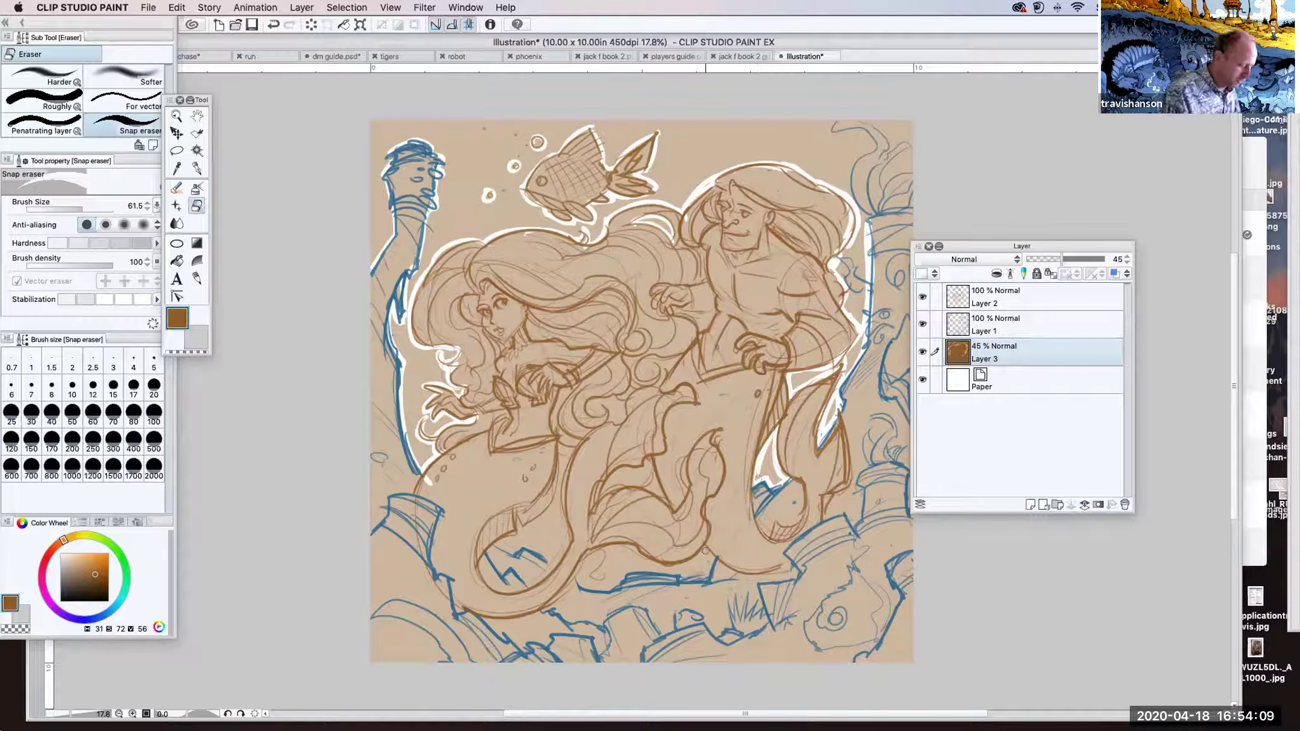
{"action": "mouse_move", "coordinate": [707, 552]}
{"action": "left_mouse_down"}
{"action": "mouse_move", "coordinate": [627, 571]}
{"action": "mouse_move", "coordinate": [607, 589]}
{"action": "mouse_move", "coordinate": [578, 578]}
{"action": "mouse_move", "coordinate": [585, 559]}
{"action": "mouse_move", "coordinate": [631, 547]}
{"action": "mouse_move", "coordinate": [694, 558]}
{"action": "mouse_move", "coordinate": [662, 564]}
{"action": "mouse_move", "coordinate": [701, 550]}
{"action": "left_mouse_up"}
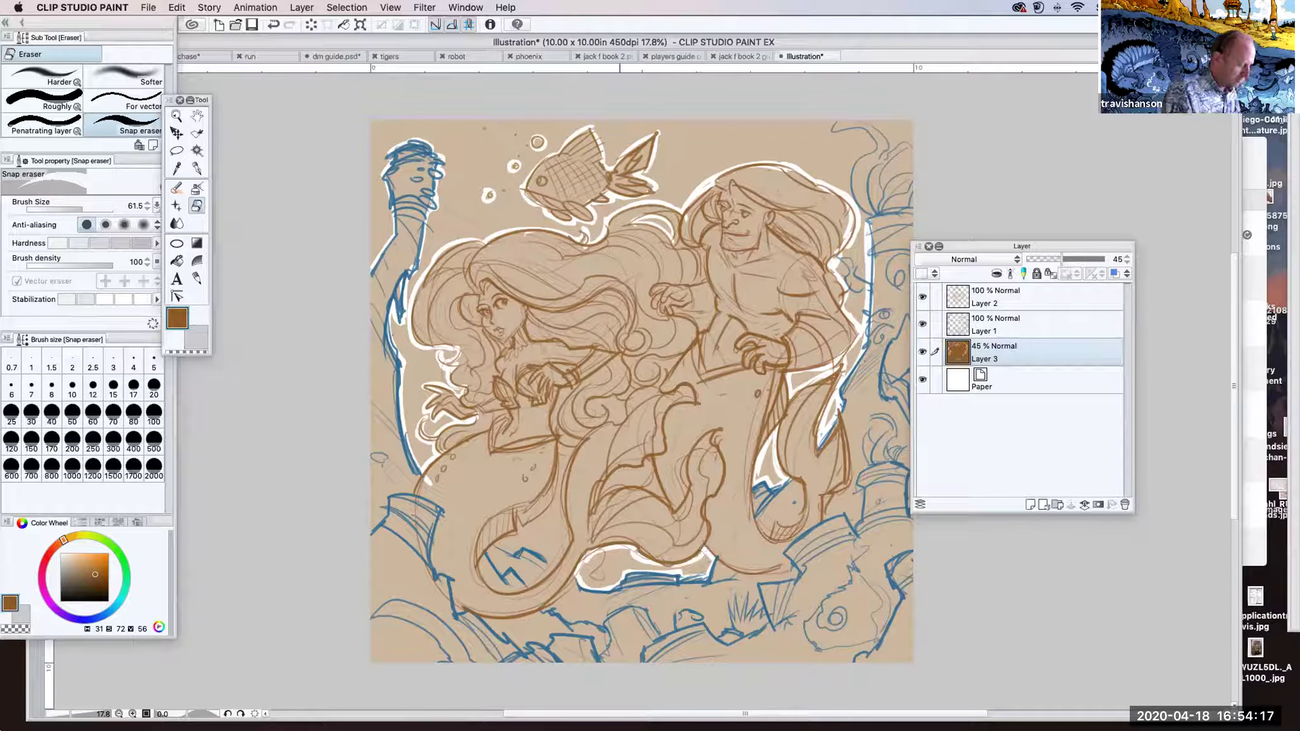
{"action": "mouse_move", "coordinate": [630, 460]}
{"action": "left_mouse_down"}
{"action": "mouse_move", "coordinate": [604, 497]}
{"action": "mouse_move", "coordinate": [637, 466]}
{"action": "mouse_move", "coordinate": [660, 492]}
{"action": "mouse_move", "coordinate": [607, 495]}
{"action": "mouse_move", "coordinate": [663, 487]}
{"action": "mouse_move", "coordinate": [669, 470]}
{"action": "left_mouse_up"}
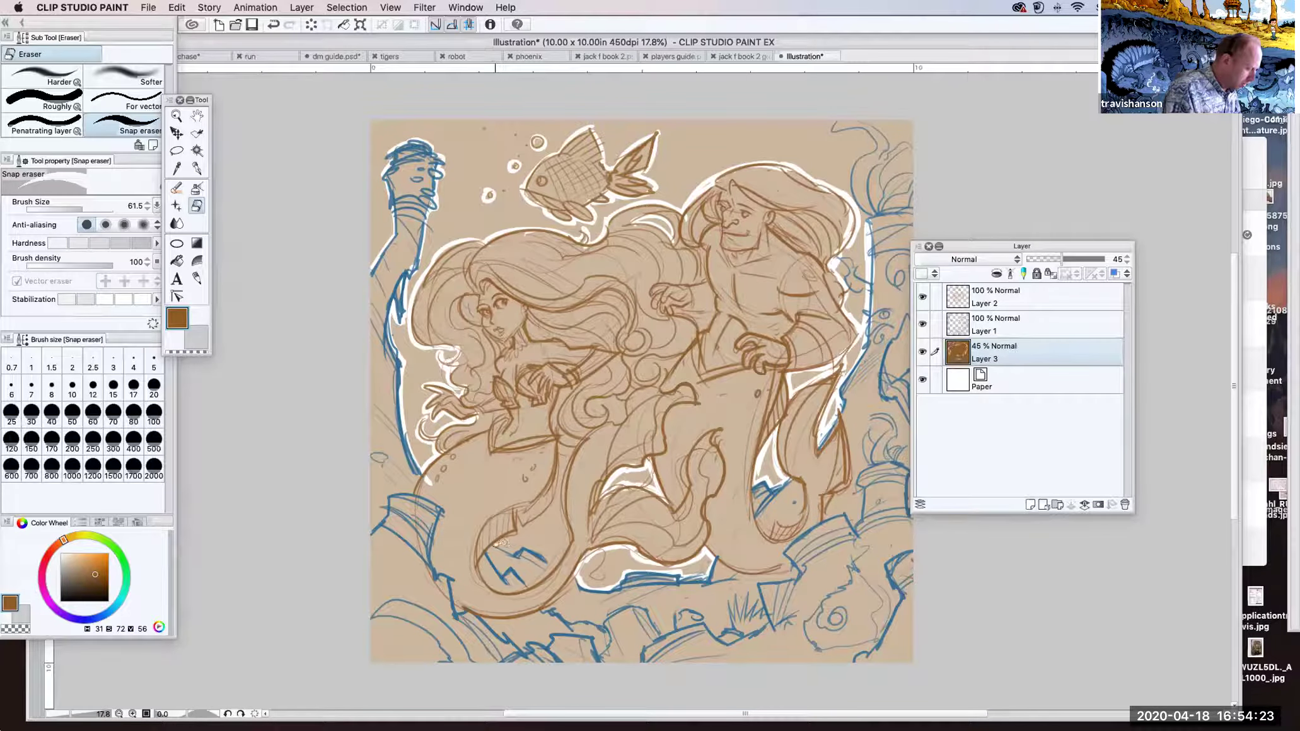
{"action": "mouse_move", "coordinate": [517, 531]}
{"action": "left_mouse_down"}
{"action": "mouse_move", "coordinate": [549, 498]}
{"action": "mouse_move", "coordinate": [559, 449]}
{"action": "mouse_move", "coordinate": [561, 523]}
{"action": "left_mouse_up"}
{"action": "mouse_move", "coordinate": [564, 472]}
{"action": "left_mouse_down"}
{"action": "mouse_move", "coordinate": [564, 525]}
{"action": "mouse_move", "coordinate": [567, 466]}
{"action": "mouse_move", "coordinate": [558, 559]}
{"action": "mouse_move", "coordinate": [524, 547]}
{"action": "mouse_move", "coordinate": [542, 555]}
{"action": "mouse_move", "coordinate": [560, 537]}
{"action": "mouse_move", "coordinate": [521, 546]}
{"action": "mouse_move", "coordinate": [556, 563]}
{"action": "mouse_move", "coordinate": [497, 549]}
{"action": "left_mouse_up"}
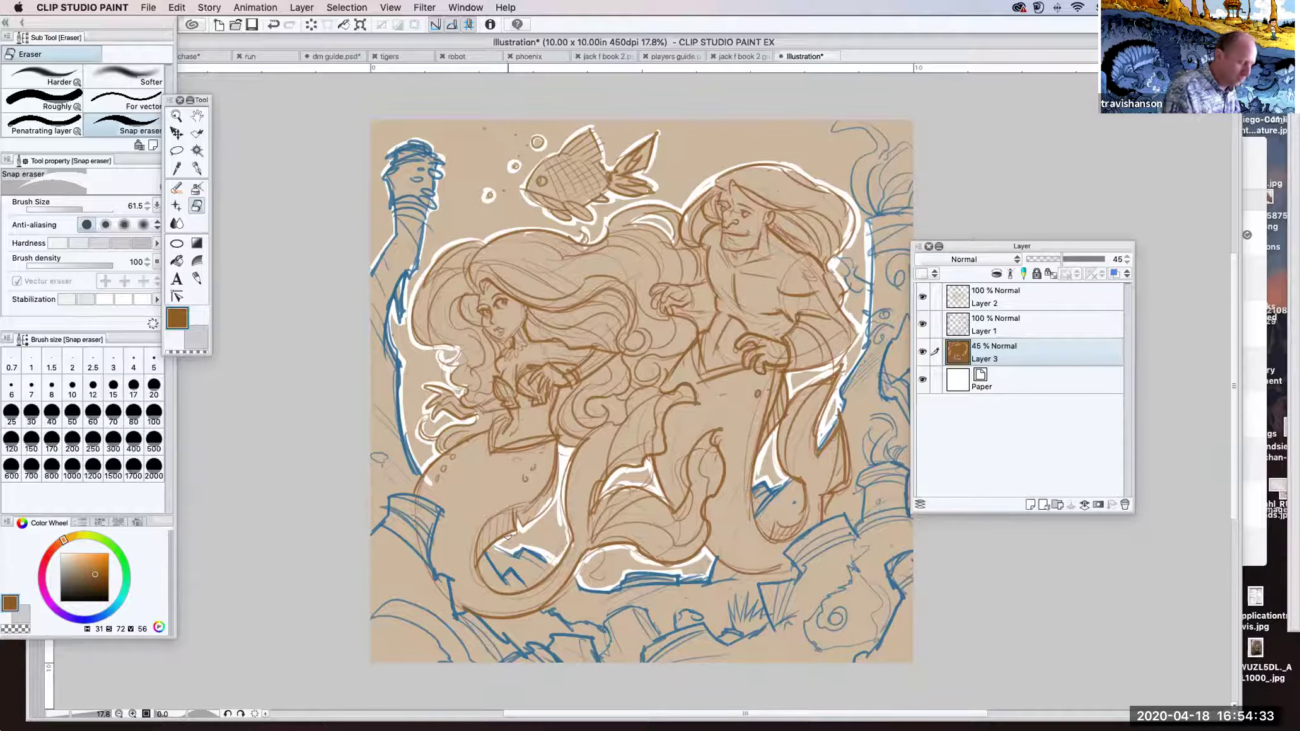
Step: Erase the fill along the curling plume above the column behind the merman and the column's outer edge
{"action": "left_click_drag", "start_coordinate": [740, 713], "coordinate": [777, 713]}
{"action": "mouse_move", "coordinate": [782, 225]}
{"action": "left_mouse_down"}
{"action": "mouse_move", "coordinate": [760, 174]}
{"action": "mouse_move", "coordinate": [762, 192]}
{"action": "mouse_move", "coordinate": [764, 161]}
{"action": "mouse_move", "coordinate": [785, 143]}
{"action": "mouse_move", "coordinate": [739, 129]}
{"action": "mouse_move", "coordinate": [776, 137]}
{"action": "mouse_move", "coordinate": [794, 122]}
{"action": "mouse_move", "coordinate": [779, 118]}
{"action": "mouse_move", "coordinate": [803, 149]}
{"action": "mouse_move", "coordinate": [800, 139]}
{"action": "mouse_move", "coordinate": [831, 146]}
{"action": "mouse_move", "coordinate": [822, 135]}
{"action": "mouse_move", "coordinate": [829, 159]}
{"action": "mouse_move", "coordinate": [792, 166]}
{"action": "mouse_move", "coordinate": [791, 208]}
{"action": "mouse_move", "coordinate": [801, 158]}
{"action": "left_mouse_up"}
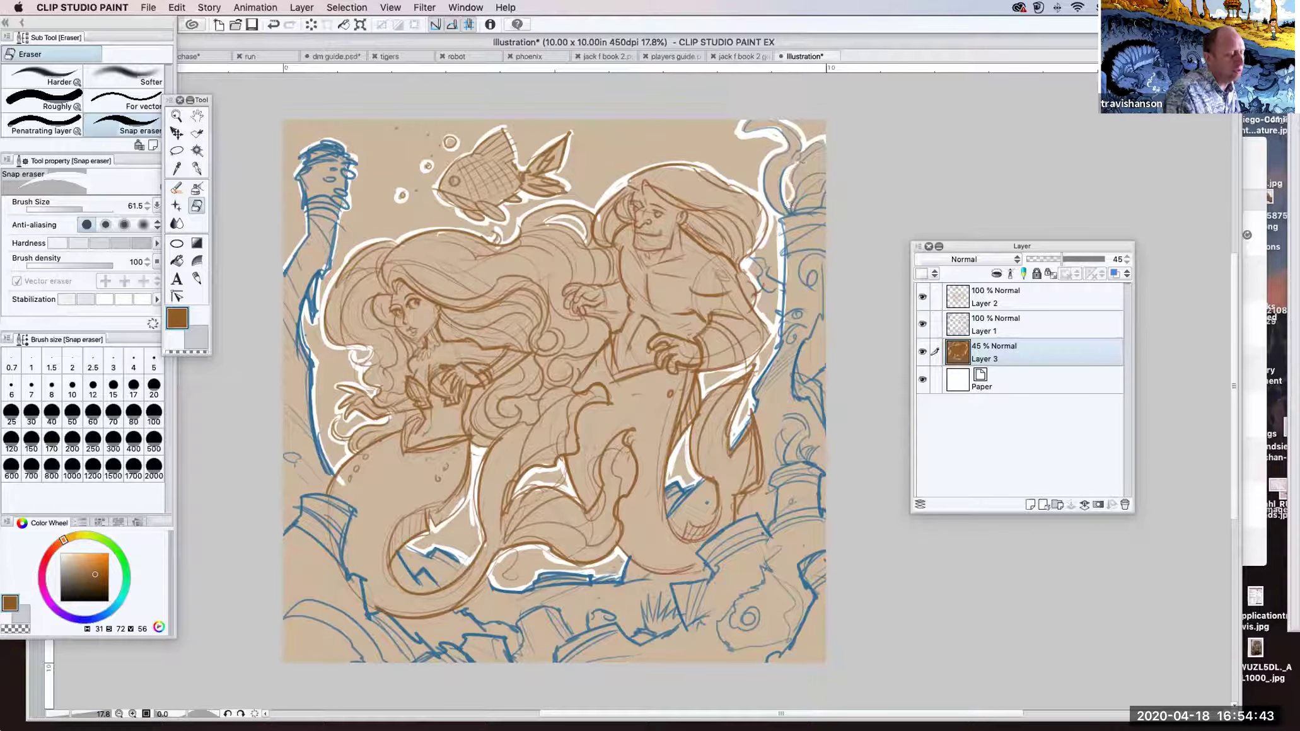
{"action": "mouse_move", "coordinate": [824, 313]}
{"action": "left_mouse_down"}
{"action": "mouse_move", "coordinate": [802, 369]}
{"action": "mouse_move", "coordinate": [824, 360]}
{"action": "left_mouse_up"}
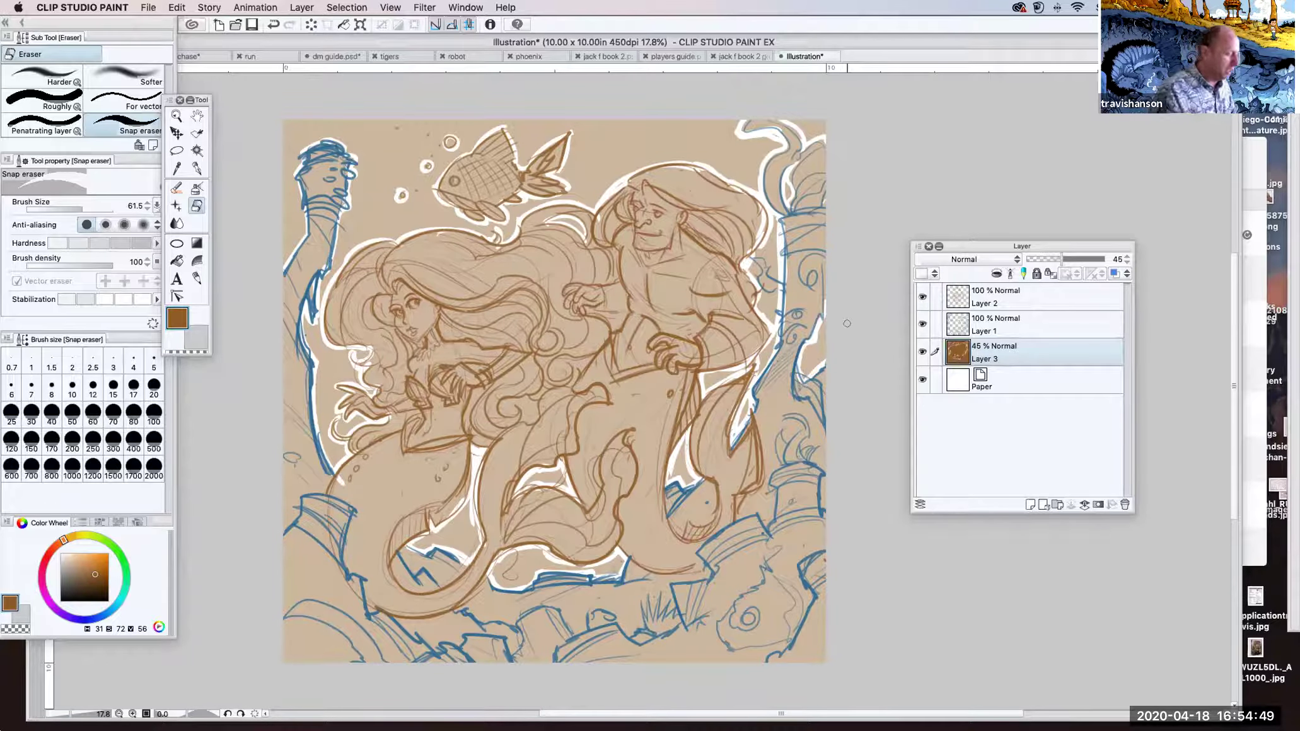
Step: Auto-select the brown fill inside the outlined figures and ruins, delete it, and deselect
{"action": "left_click", "coordinate": [176, 165]}
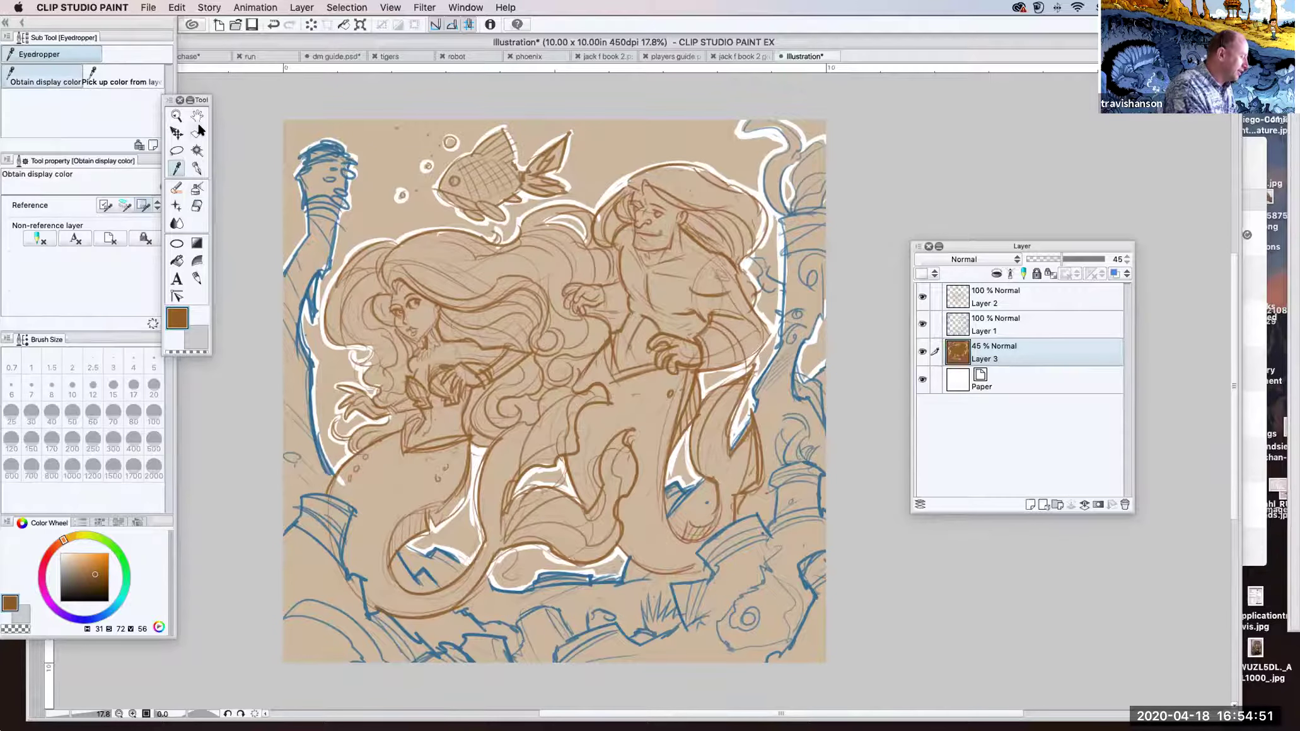
{"action": "left_click", "coordinate": [197, 150]}
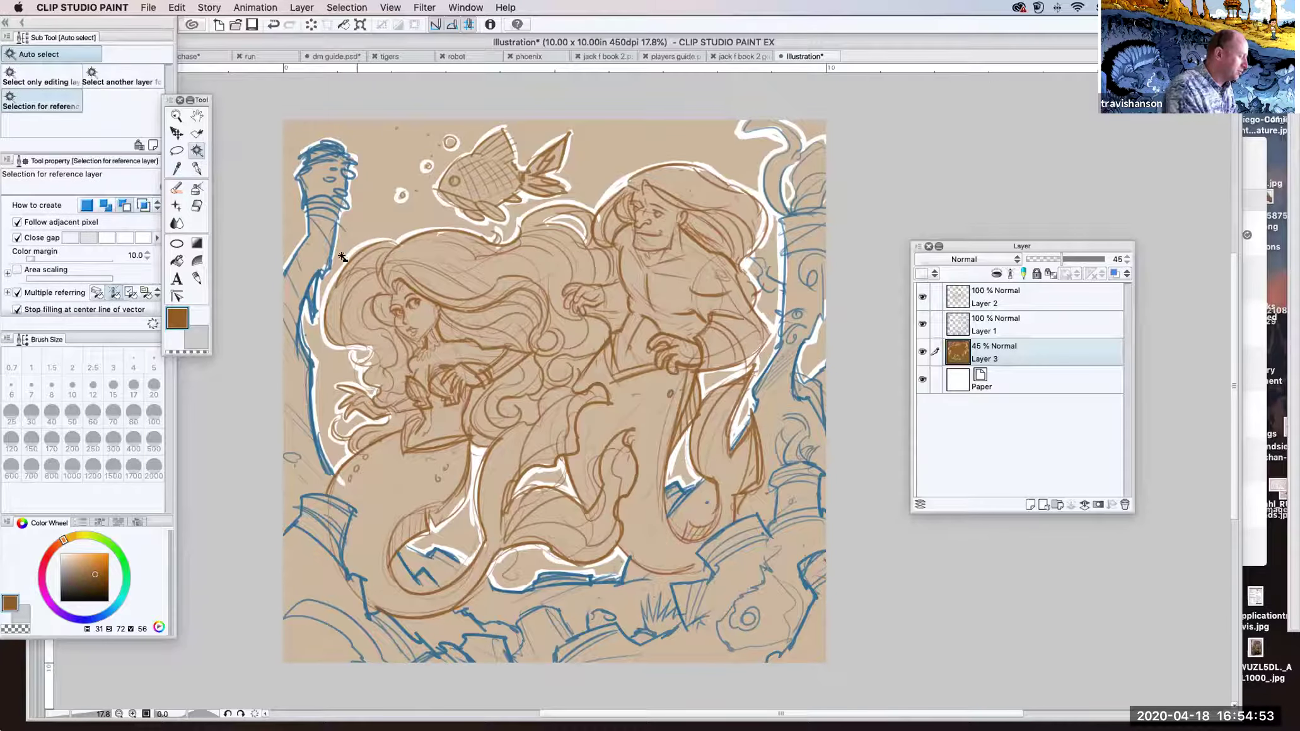
{"action": "left_click", "coordinate": [317, 232]}
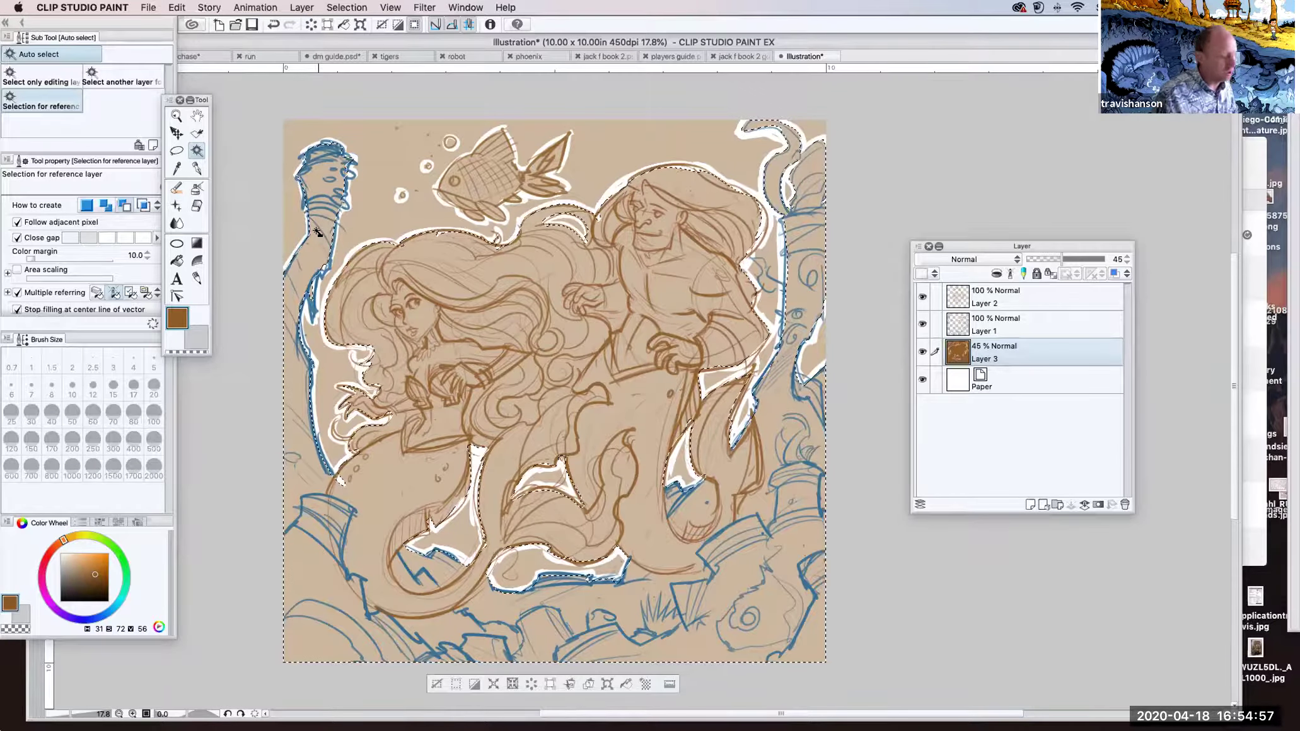
{"action": "key", "text": "Delete"}
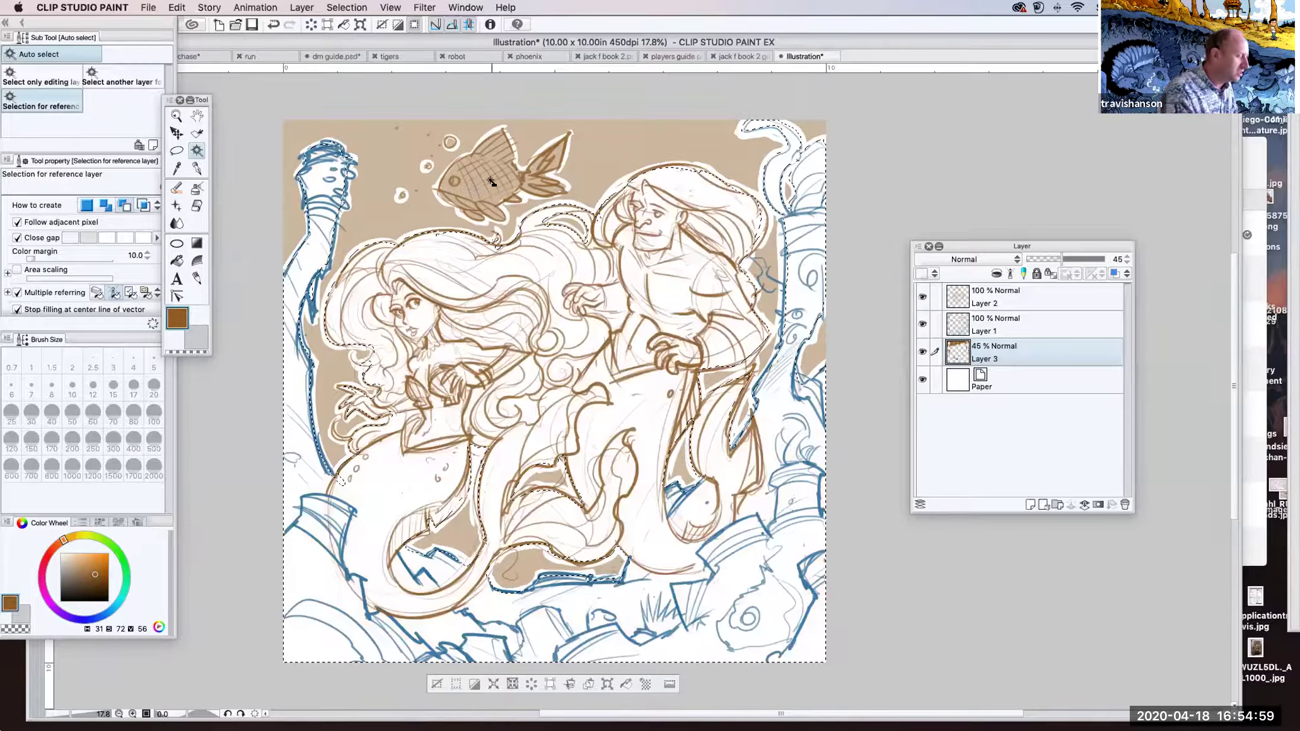
{"action": "left_click", "coordinate": [346, 7]}
{"action": "left_click", "coordinate": [354, 36]}
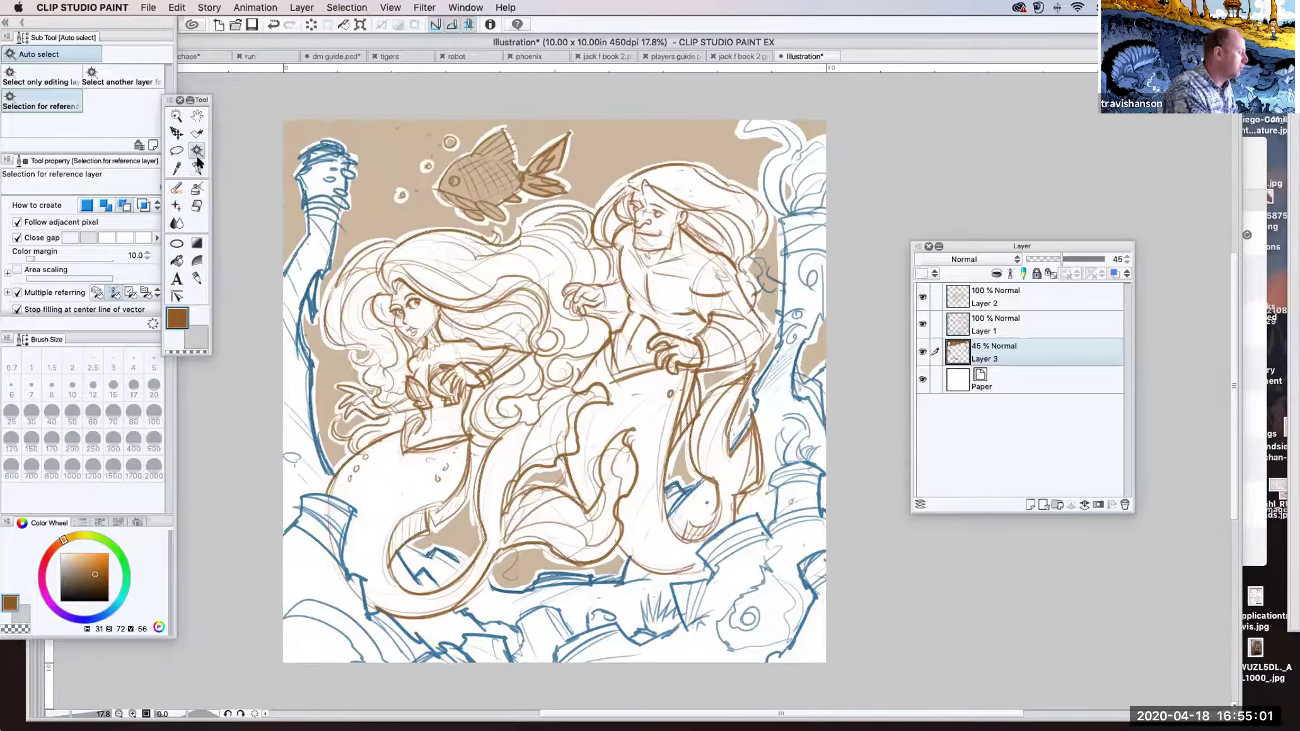
Step: Remove the brown fill inside the fish using Auto select, deselect, and raise the fill layer's opacity to 67%
{"action": "left_click", "coordinate": [485, 167]}
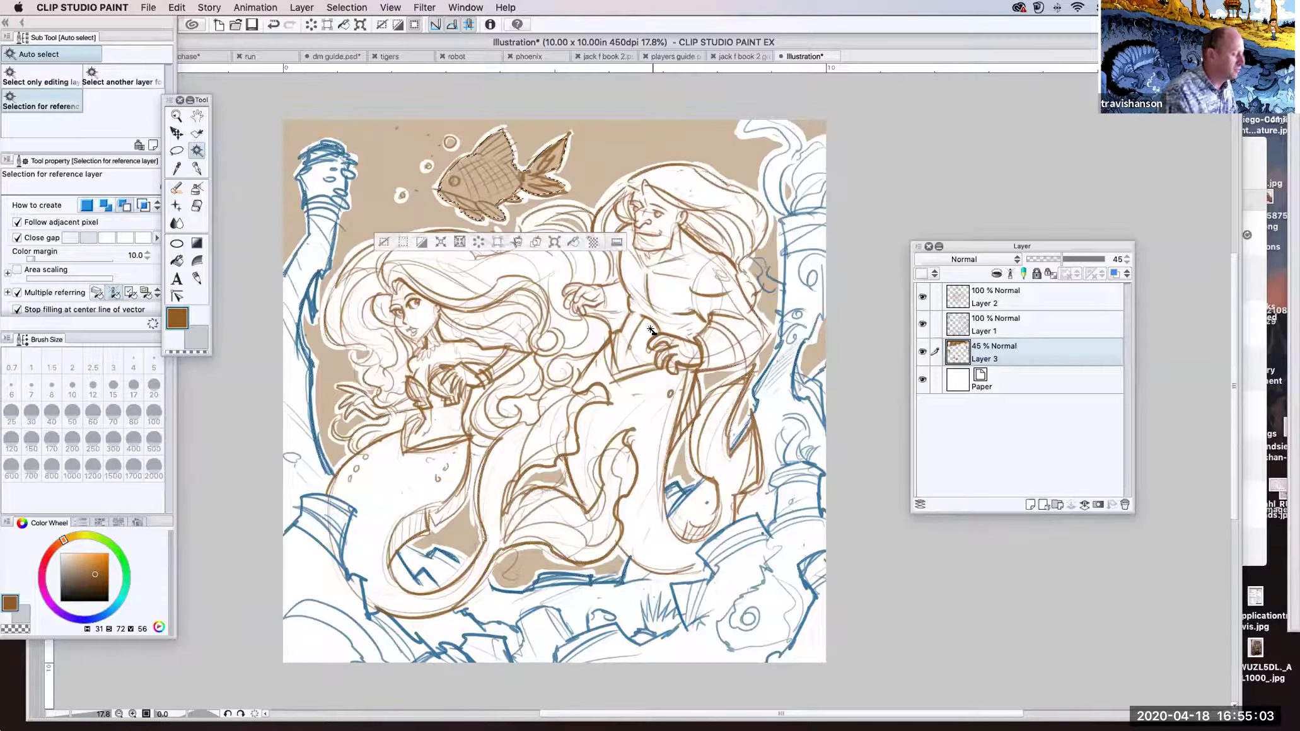
{"action": "key", "text": "Delete"}
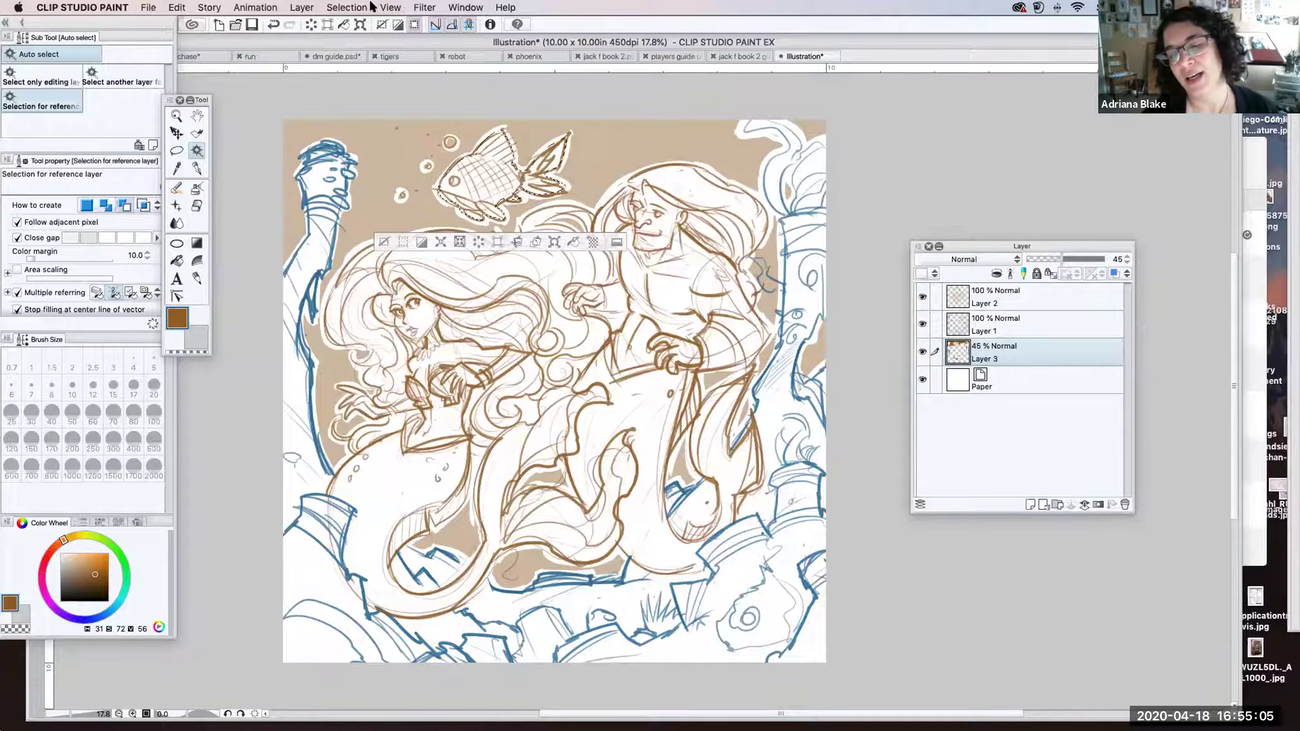
{"action": "left_click", "coordinate": [362, 7]}
{"action": "left_click", "coordinate": [354, 36]}
{"action": "left_click_drag", "start_coordinate": [1062, 259], "coordinate": [1080, 258]}
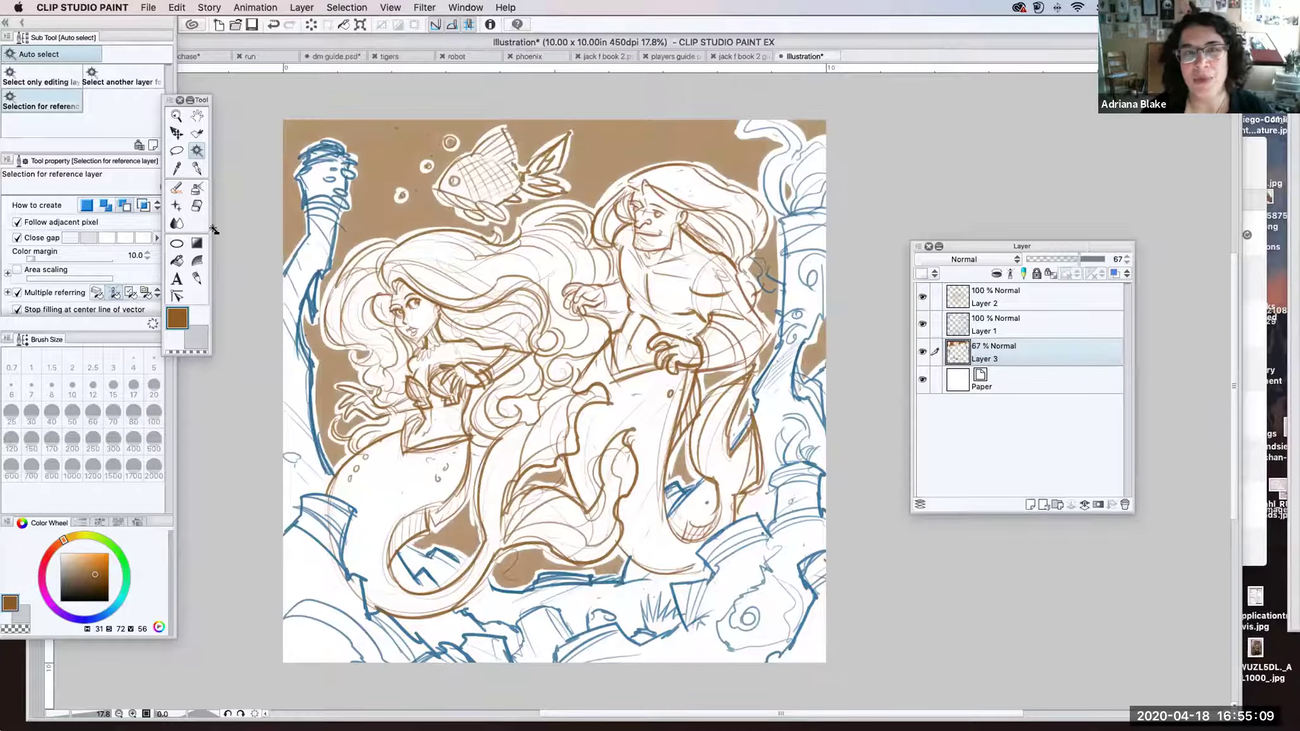
Step: Erase small bubble dots and light rays into the brown water background around the figures
{"action": "left_click", "coordinate": [196, 206]}
{"action": "left_click_drag", "start_coordinate": [377, 214], "coordinate": [383, 227]}
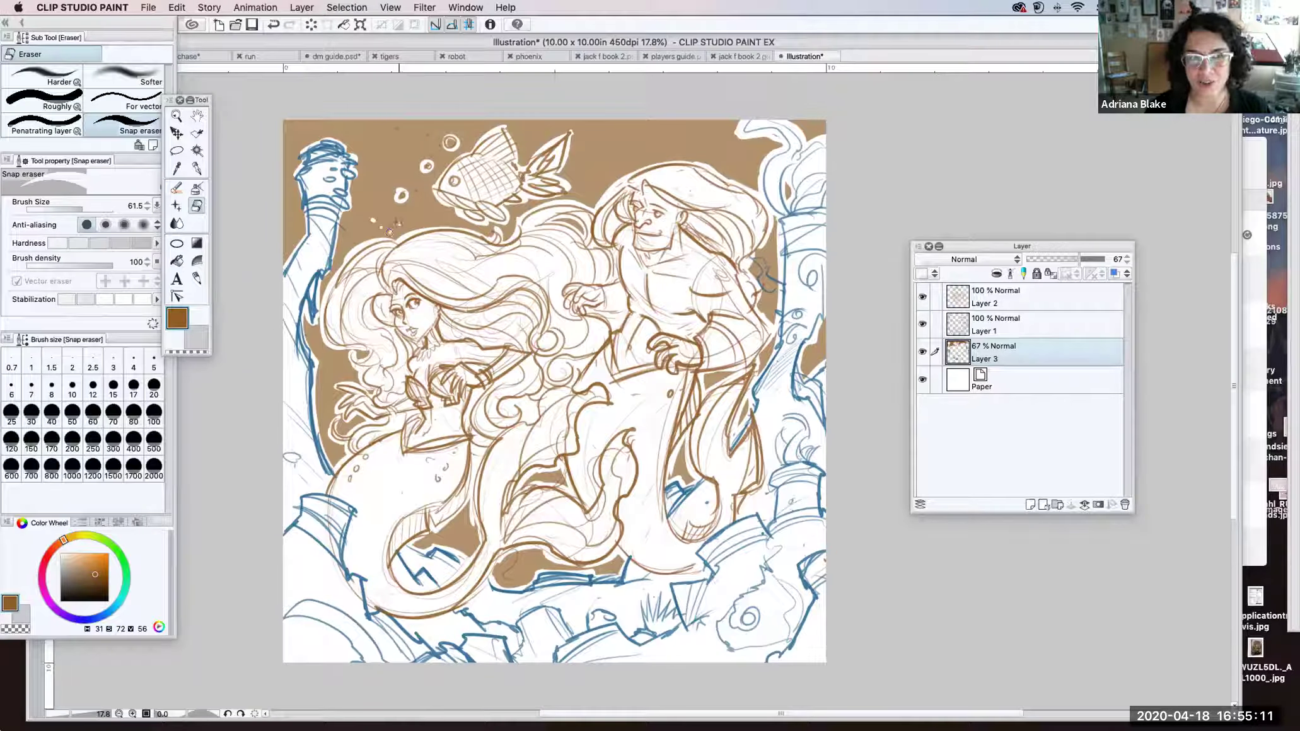
{"action": "left_click", "coordinate": [384, 159]}
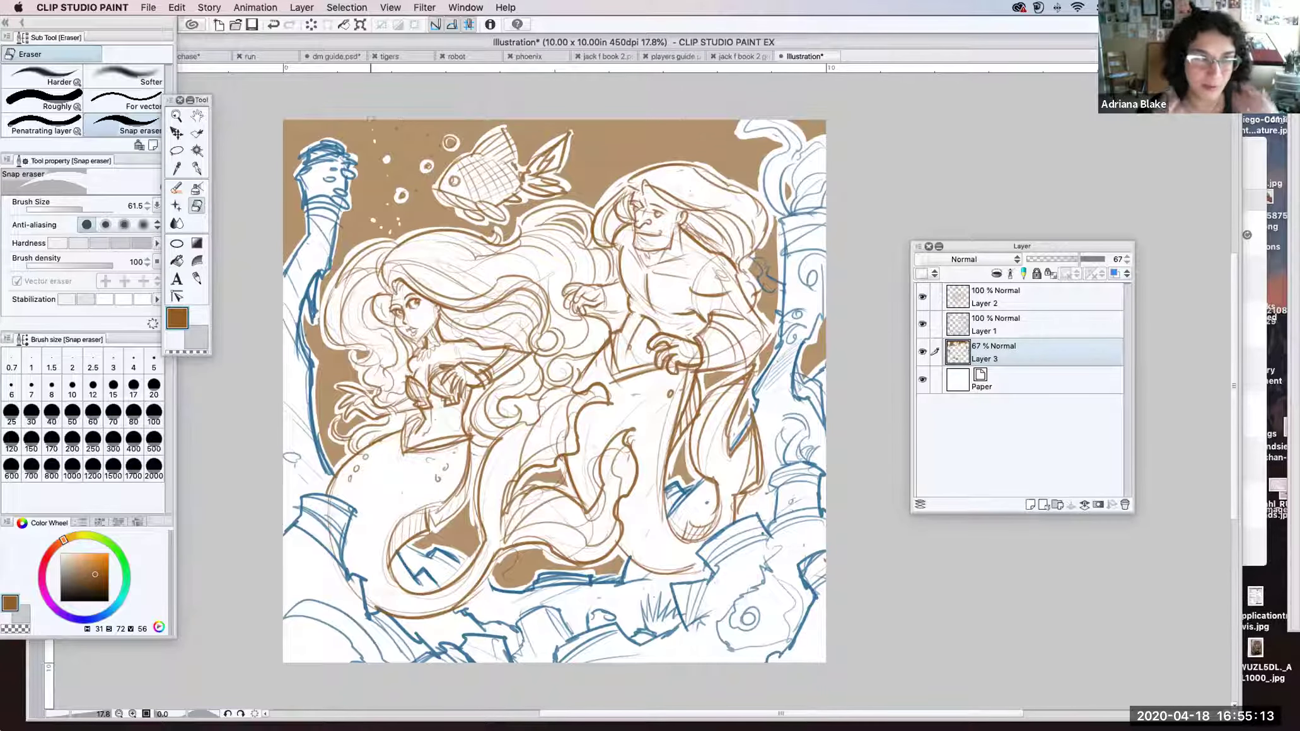
{"action": "left_click", "coordinate": [325, 414]}
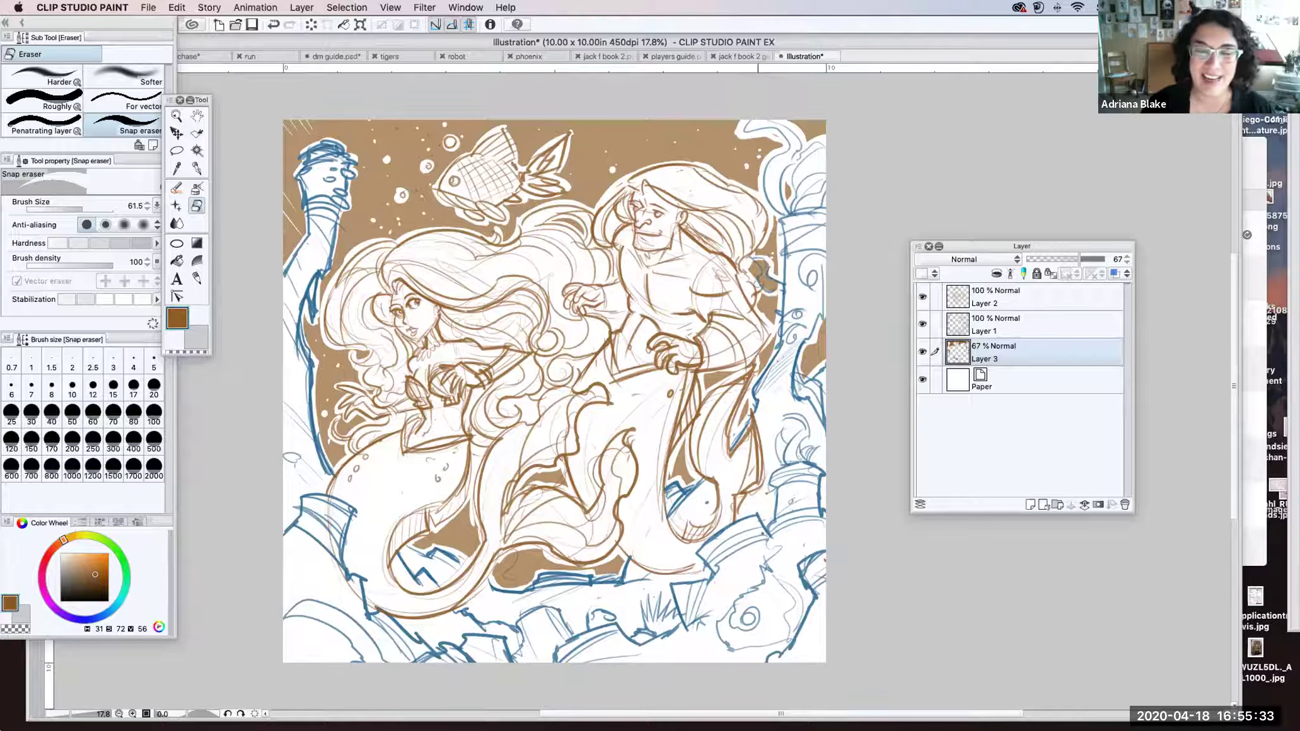
{"action": "left_click_drag", "start_coordinate": [763, 270], "coordinate": [769, 284]}
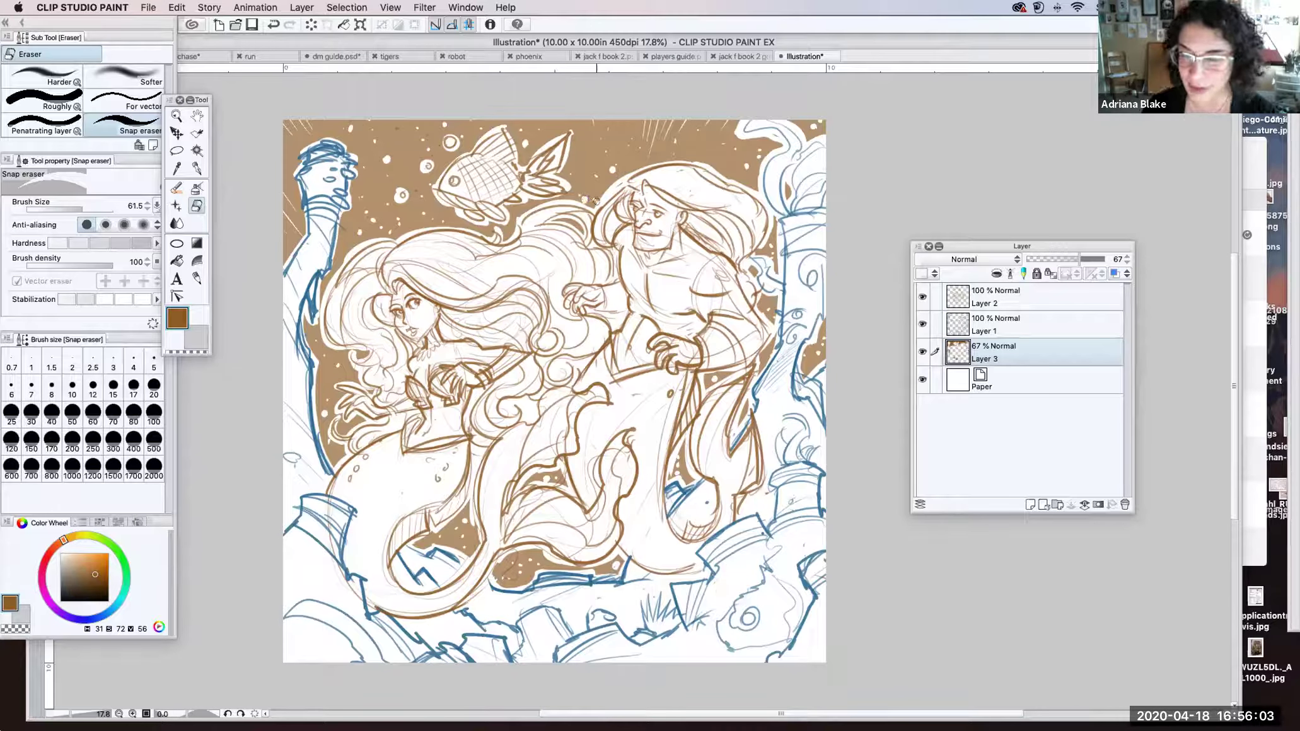
Step: On Layer 2, add fine brown strands to the mermaid's hair, set the G-pen size to 28.4, and continue with the Darker pencil
{"action": "left_click", "coordinate": [197, 168]}
{"action": "left_click", "coordinate": [1009, 331]}
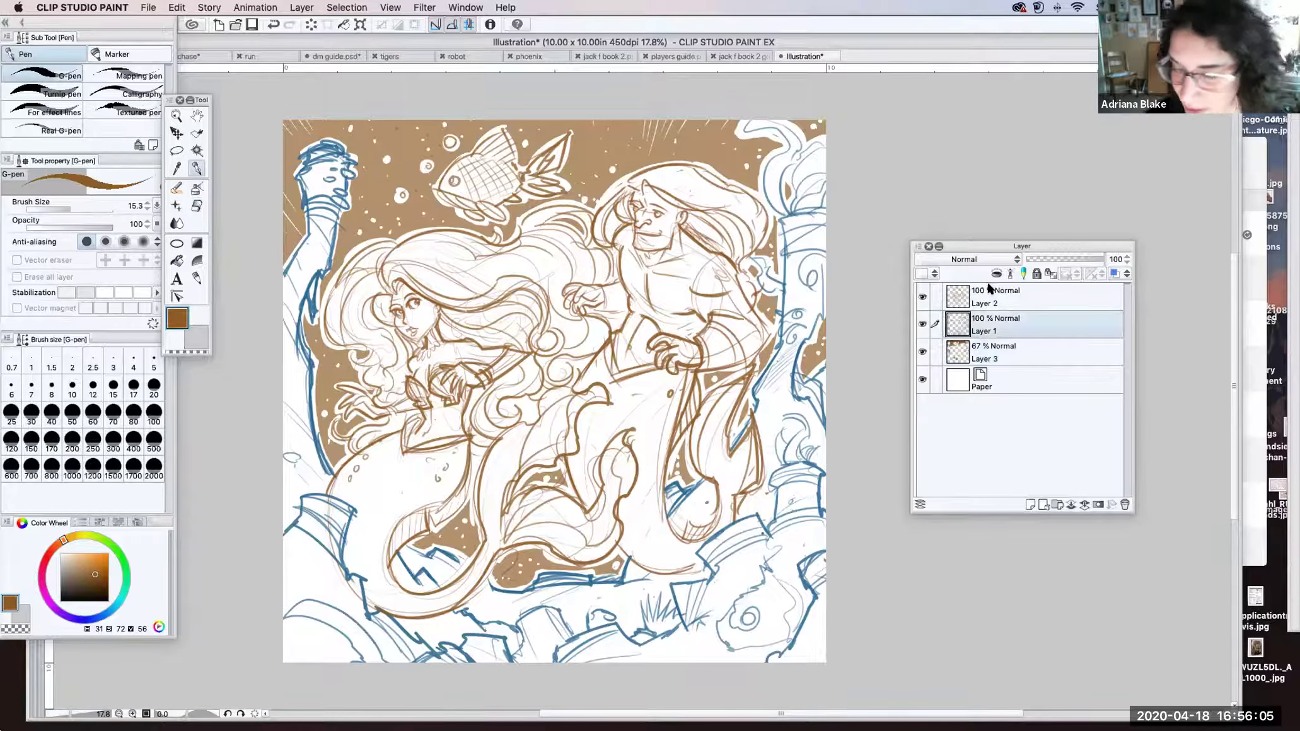
{"action": "left_click", "coordinate": [990, 290]}
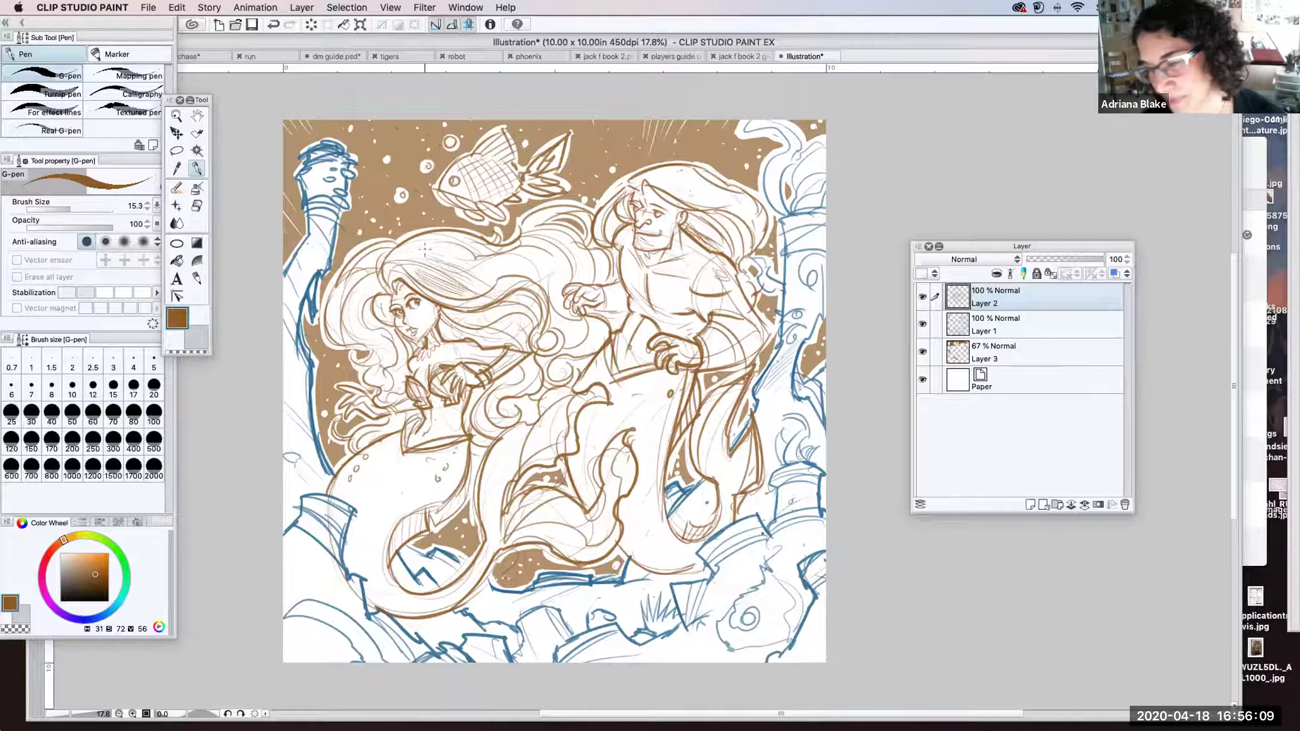
{"action": "left_click_drag", "start_coordinate": [68, 208], "coordinate": [77, 207]}
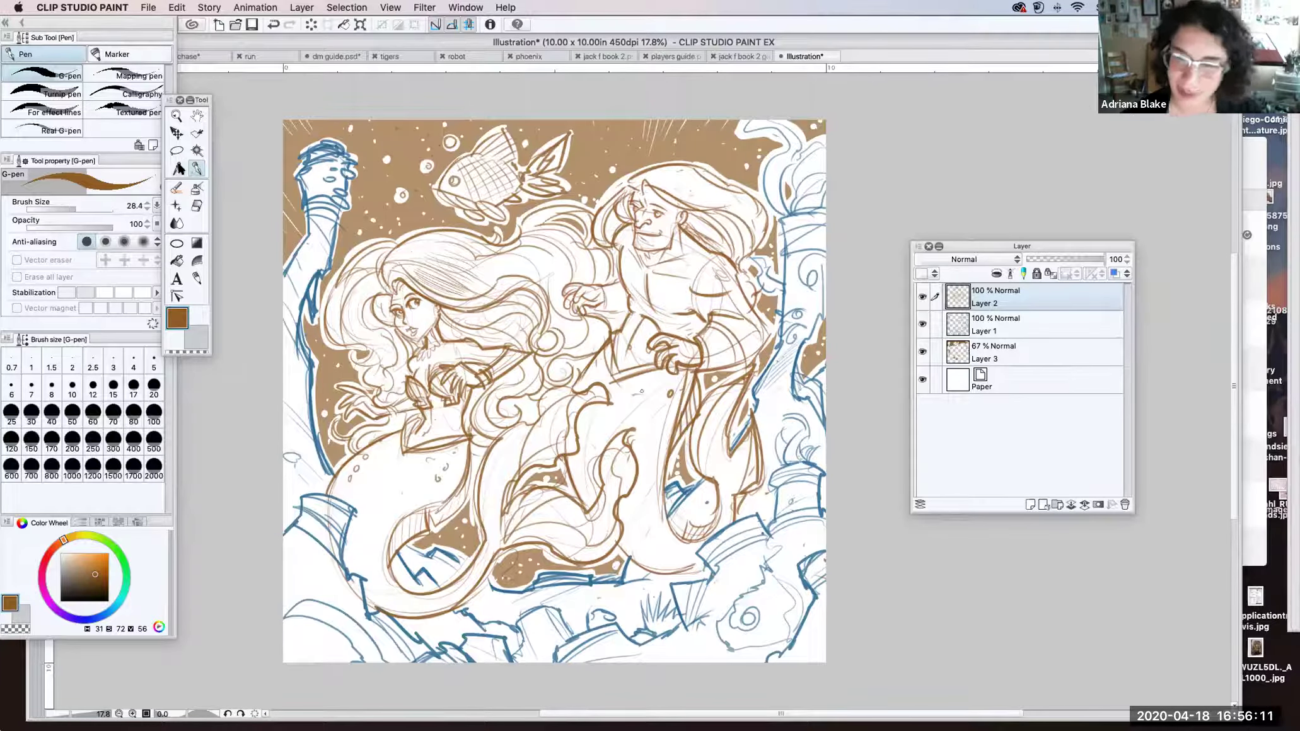
{"action": "left_click", "coordinate": [196, 278]}
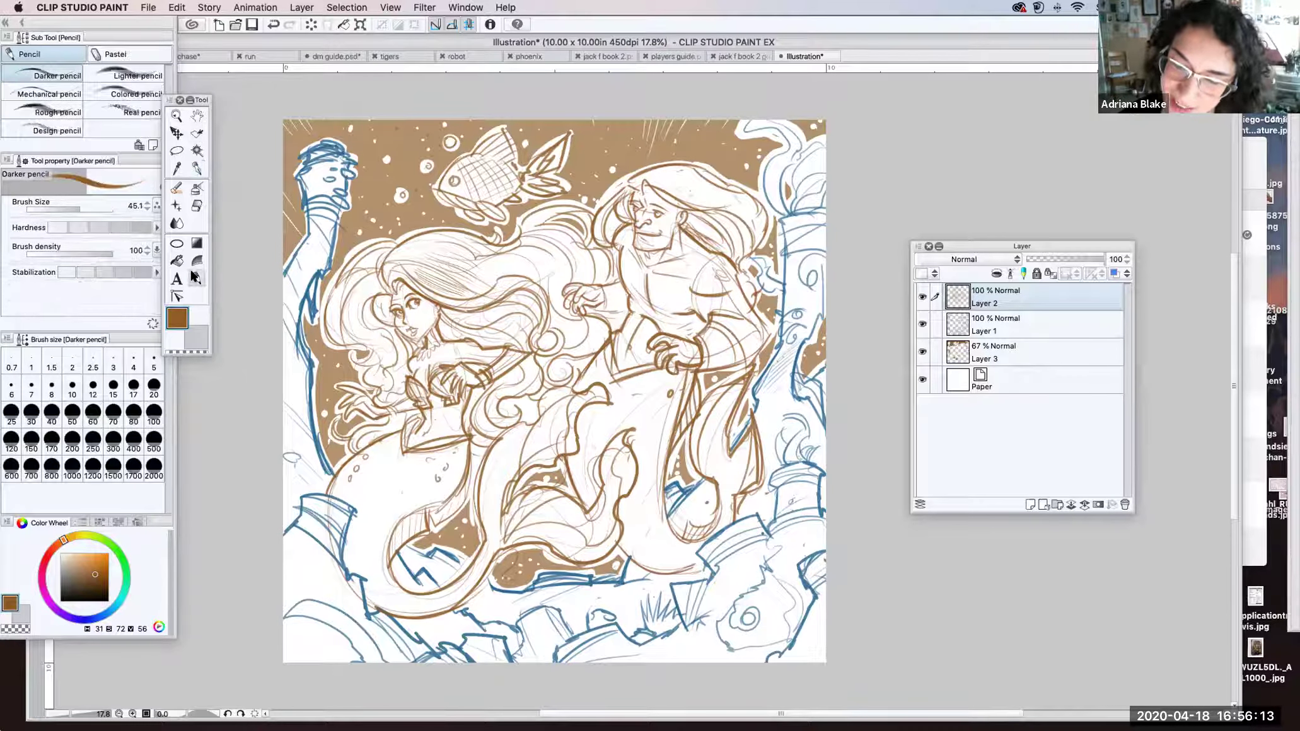
{"action": "mouse_move", "coordinate": [354, 290]}
{"action": "left_mouse_down"}
{"action": "mouse_move", "coordinate": [351, 314]}
{"action": "mouse_move", "coordinate": [388, 322]}
{"action": "left_mouse_up"}
{"action": "mouse_move", "coordinate": [390, 297]}
{"action": "left_mouse_down"}
{"action": "mouse_move", "coordinate": [387, 318]}
{"action": "mouse_move", "coordinate": [347, 293]}
{"action": "left_mouse_up"}
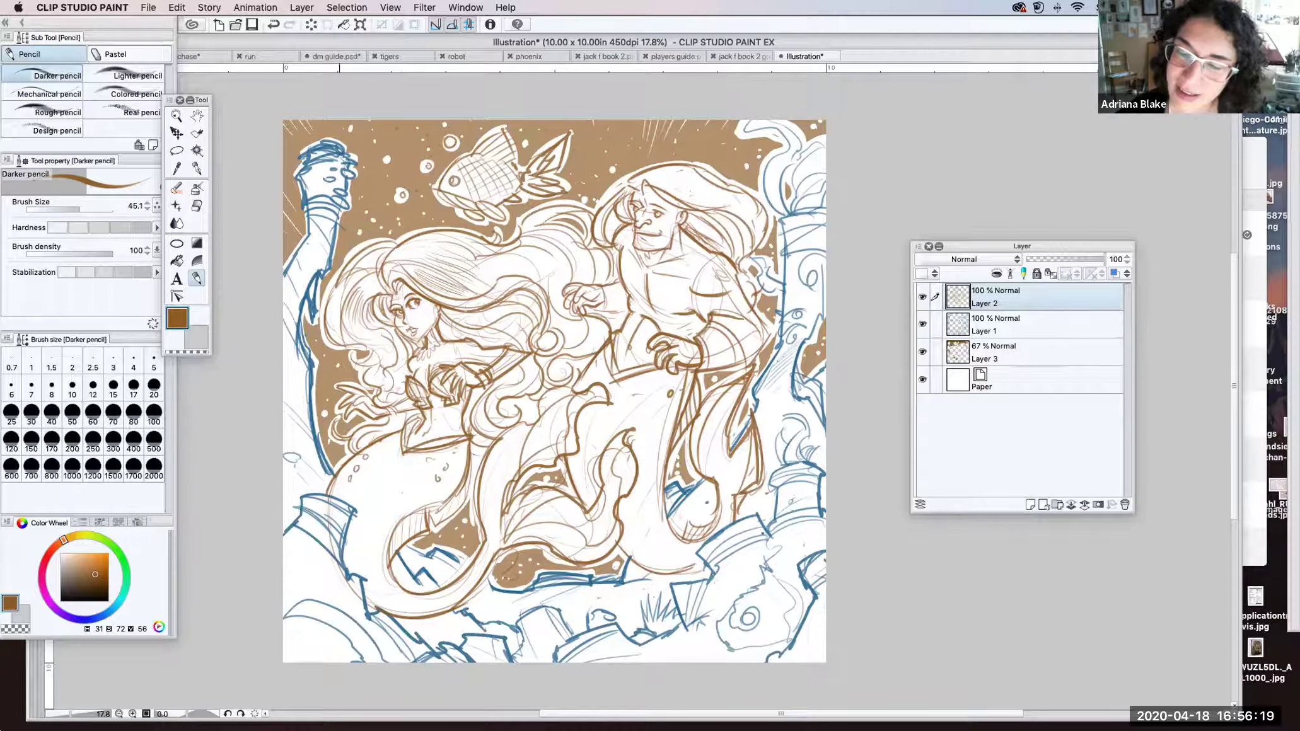
Step: Add strands to the merman's hair and the locks by his hand, and shade both of his wristbands with brown hatching
{"action": "mouse_move", "coordinate": [656, 169]}
{"action": "left_mouse_down"}
{"action": "mouse_move", "coordinate": [715, 208]}
{"action": "mouse_move", "coordinate": [741, 202]}
{"action": "left_mouse_up"}
{"action": "left_click_drag", "start_coordinate": [564, 242], "coordinate": [590, 280]}
{"action": "left_click_drag", "start_coordinate": [584, 263], "coordinate": [620, 281]}
{"action": "mouse_move", "coordinate": [601, 311]}
{"action": "left_mouse_down"}
{"action": "mouse_move", "coordinate": [629, 311]}
{"action": "mouse_move", "coordinate": [609, 312]}
{"action": "mouse_move", "coordinate": [611, 285]}
{"action": "mouse_move", "coordinate": [629, 310]}
{"action": "left_mouse_up"}
{"action": "mouse_move", "coordinate": [608, 298]}
{"action": "left_mouse_down"}
{"action": "mouse_move", "coordinate": [723, 346]}
{"action": "mouse_move", "coordinate": [728, 368]}
{"action": "mouse_move", "coordinate": [730, 355]}
{"action": "left_mouse_up"}
{"action": "left_click_drag", "start_coordinate": [718, 337], "coordinate": [734, 359]}
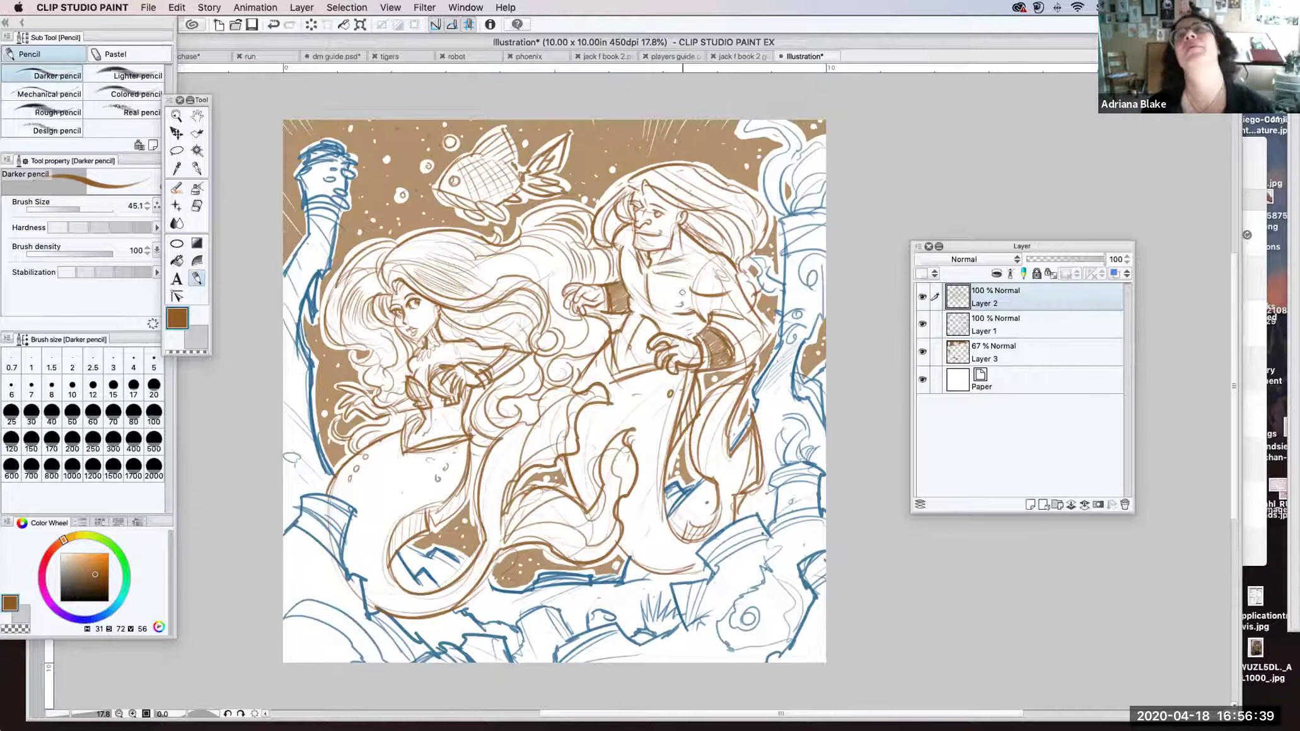
Step: Draw fold lines on the merman's curled tail fin and small scales on the upper part of his tail
{"action": "left_click_drag", "start_coordinate": [745, 384], "coordinate": [727, 486]}
{"action": "left_click_drag", "start_coordinate": [739, 441], "coordinate": [735, 488]}
{"action": "left_click_drag", "start_coordinate": [635, 404], "coordinate": [657, 396]}
{"action": "left_click_drag", "start_coordinate": [642, 411], "coordinate": [643, 424]}
{"action": "left_click_drag", "start_coordinate": [645, 417], "coordinate": [649, 422]}
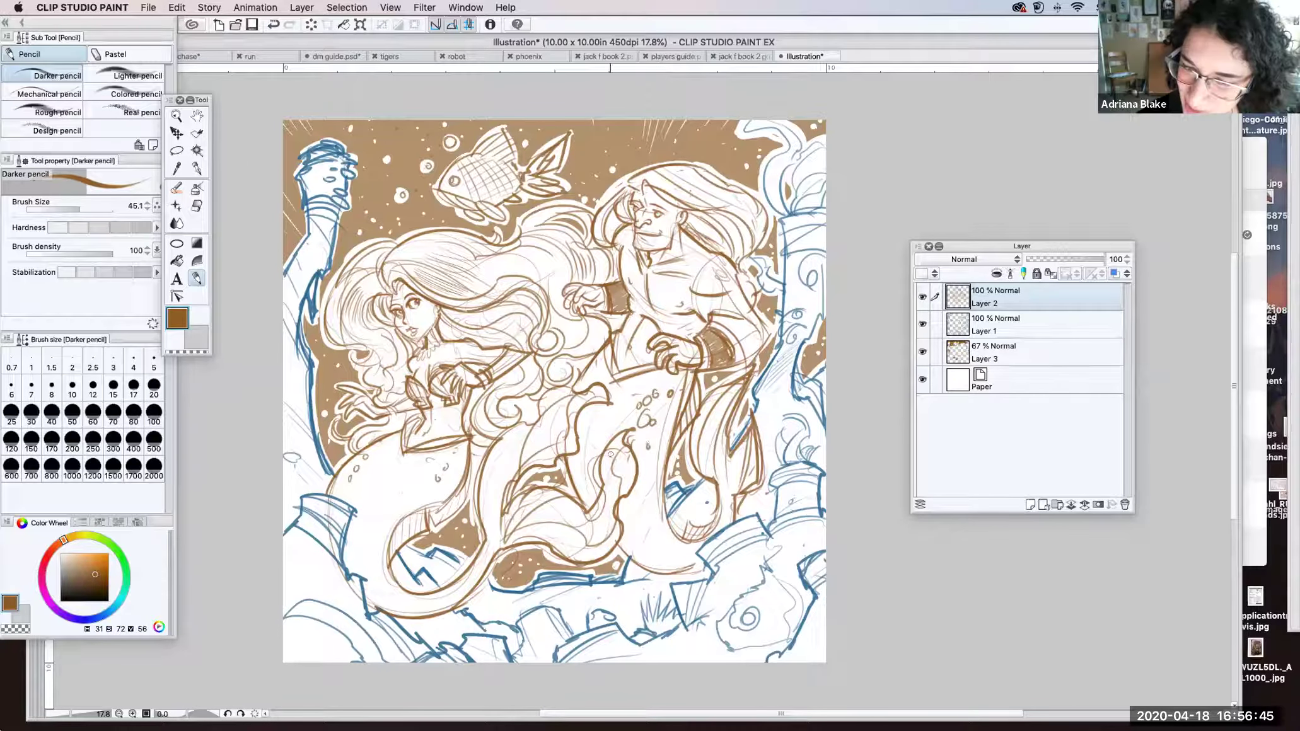
Step: Hatch shading along the mermaid's raised fin where it overlaps the merman's tail
{"action": "mouse_move", "coordinate": [604, 364]}
{"action": "left_mouse_down"}
{"action": "mouse_move", "coordinate": [594, 404]}
{"action": "mouse_move", "coordinate": [637, 383]}
{"action": "mouse_move", "coordinate": [585, 468]}
{"action": "left_mouse_up"}
{"action": "left_click_drag", "start_coordinate": [596, 411], "coordinate": [582, 448]}
{"action": "left_click_drag", "start_coordinate": [604, 410], "coordinate": [590, 437]}
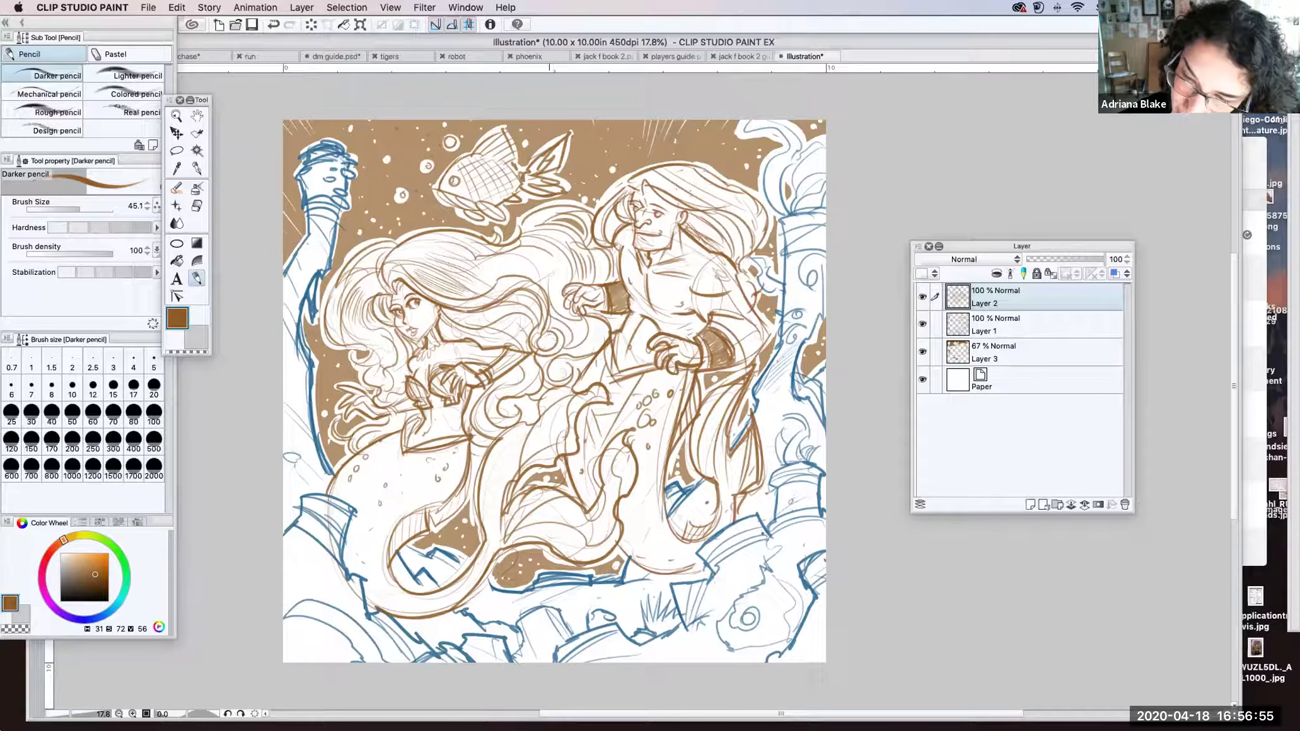
Step: Add more brown strands to the merman's hair across the crown, down the back, and beside his face
{"action": "left_click_drag", "start_coordinate": [654, 179], "coordinate": [695, 199]}
{"action": "mouse_move", "coordinate": [675, 181]}
{"action": "left_mouse_down"}
{"action": "mouse_move", "coordinate": [752, 226]}
{"action": "mouse_move", "coordinate": [694, 218]}
{"action": "mouse_move", "coordinate": [725, 254]}
{"action": "left_mouse_up"}
{"action": "left_click_drag", "start_coordinate": [617, 210], "coordinate": [612, 230]}
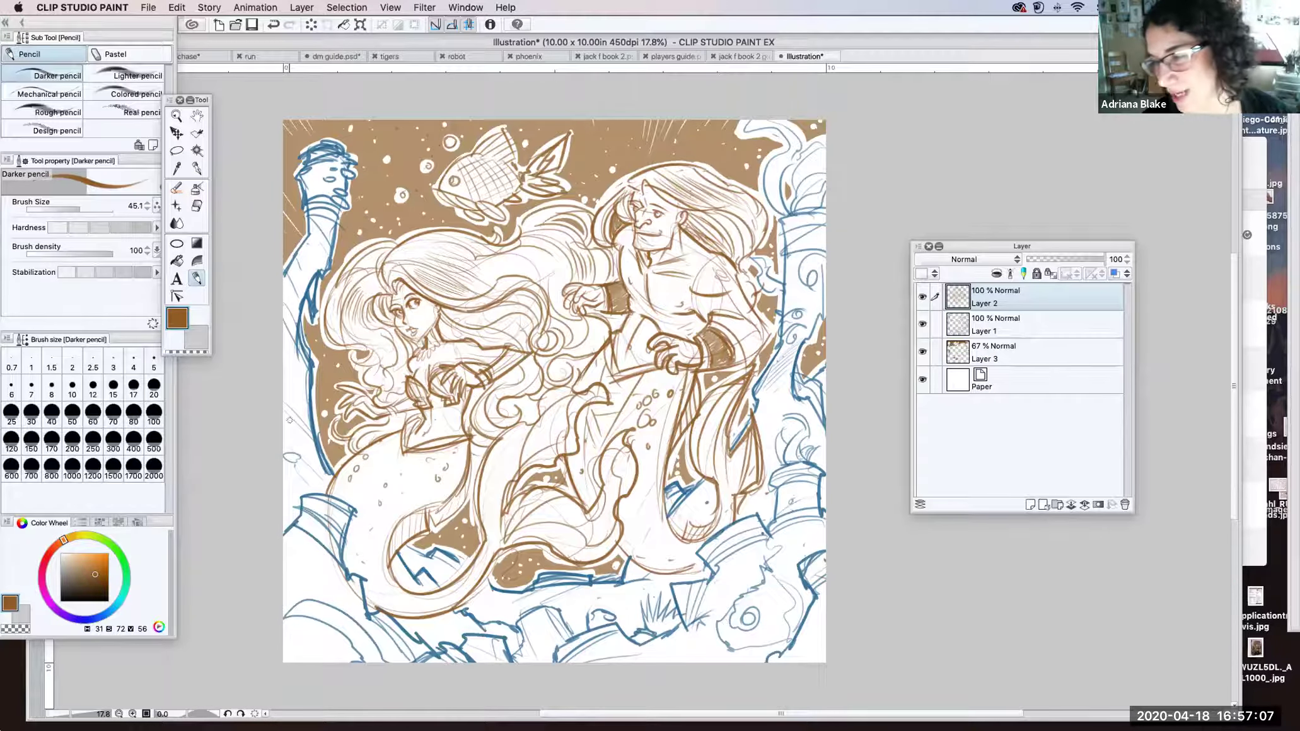
Step: Sign the mermaid illustration with the artist's signature and 2020 in blue with the G-pen along the seabed at the canvas's lower edge
{"action": "left_click", "coordinate": [97, 617]}
{"action": "left_click", "coordinate": [96, 567]}
{"action": "left_click", "coordinate": [196, 168]}
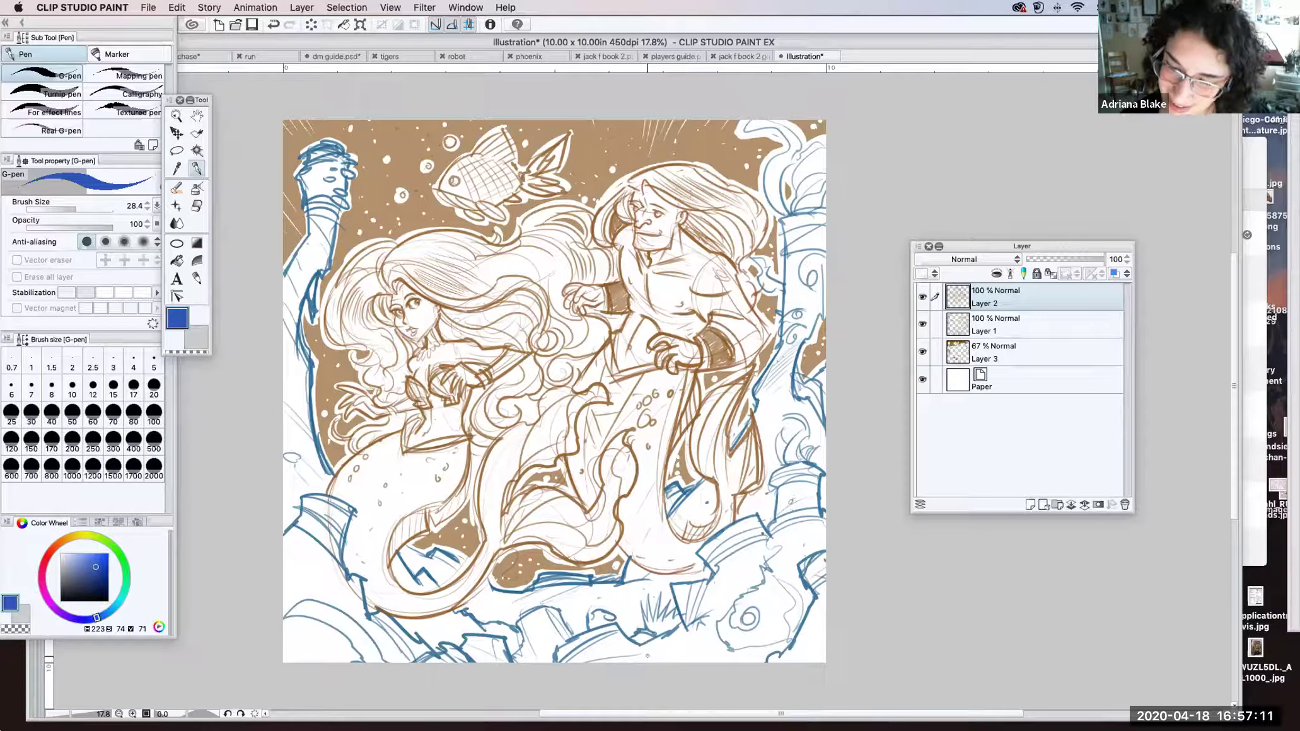
{"action": "left_click_drag", "start_coordinate": [655, 656], "coordinate": [675, 647]}
{"action": "mouse_move", "coordinate": [675, 659]}
{"action": "left_mouse_down"}
{"action": "mouse_move", "coordinate": [696, 635]}
{"action": "mouse_move", "coordinate": [715, 659]}
{"action": "left_mouse_up"}
{"action": "left_click_drag", "start_coordinate": [717, 651], "coordinate": [715, 653]}
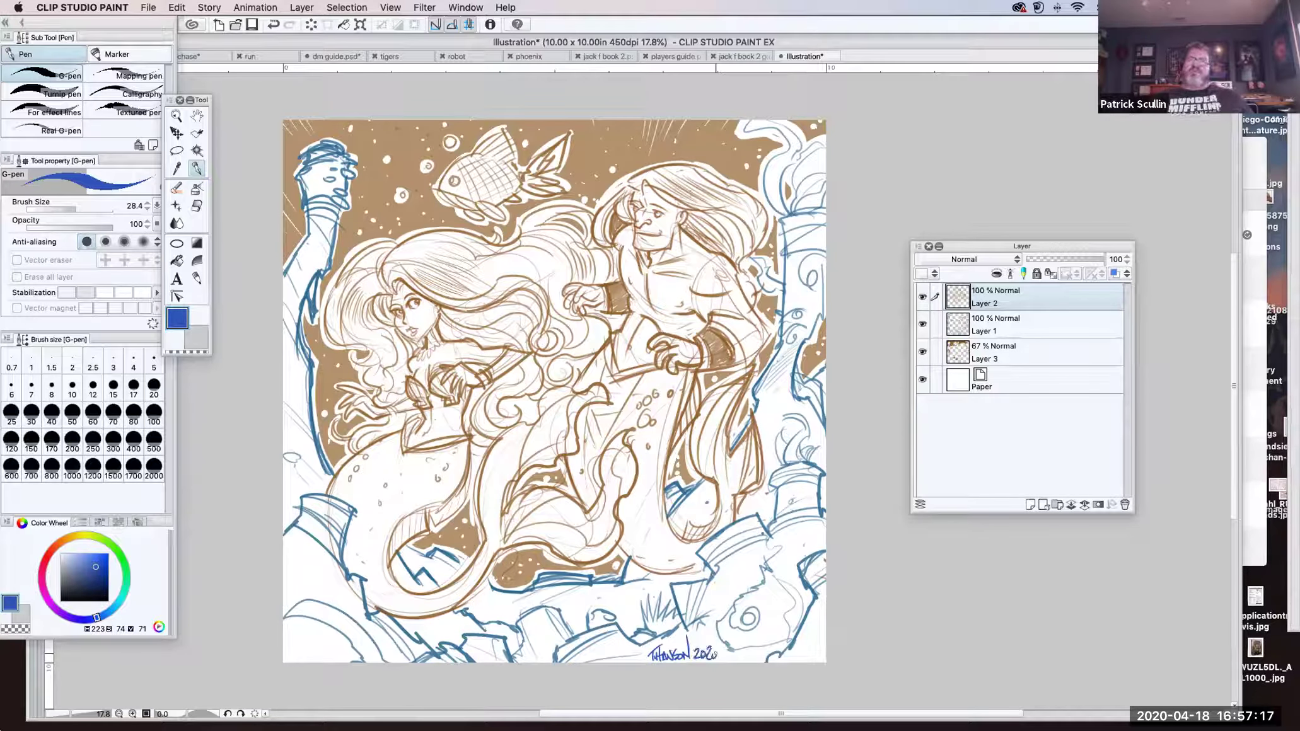
Step: Draw two small spiky blue sea plants, one on the ruins beside the merman's tail fin and one on the seabed rubble
{"action": "left_click_drag", "start_coordinate": [747, 517], "coordinate": [754, 505]}
{"action": "mouse_move", "coordinate": [757, 516]}
{"action": "left_mouse_down"}
{"action": "mouse_move", "coordinate": [764, 505]}
{"action": "mouse_move", "coordinate": [740, 511]}
{"action": "mouse_move", "coordinate": [746, 501]}
{"action": "left_mouse_up"}
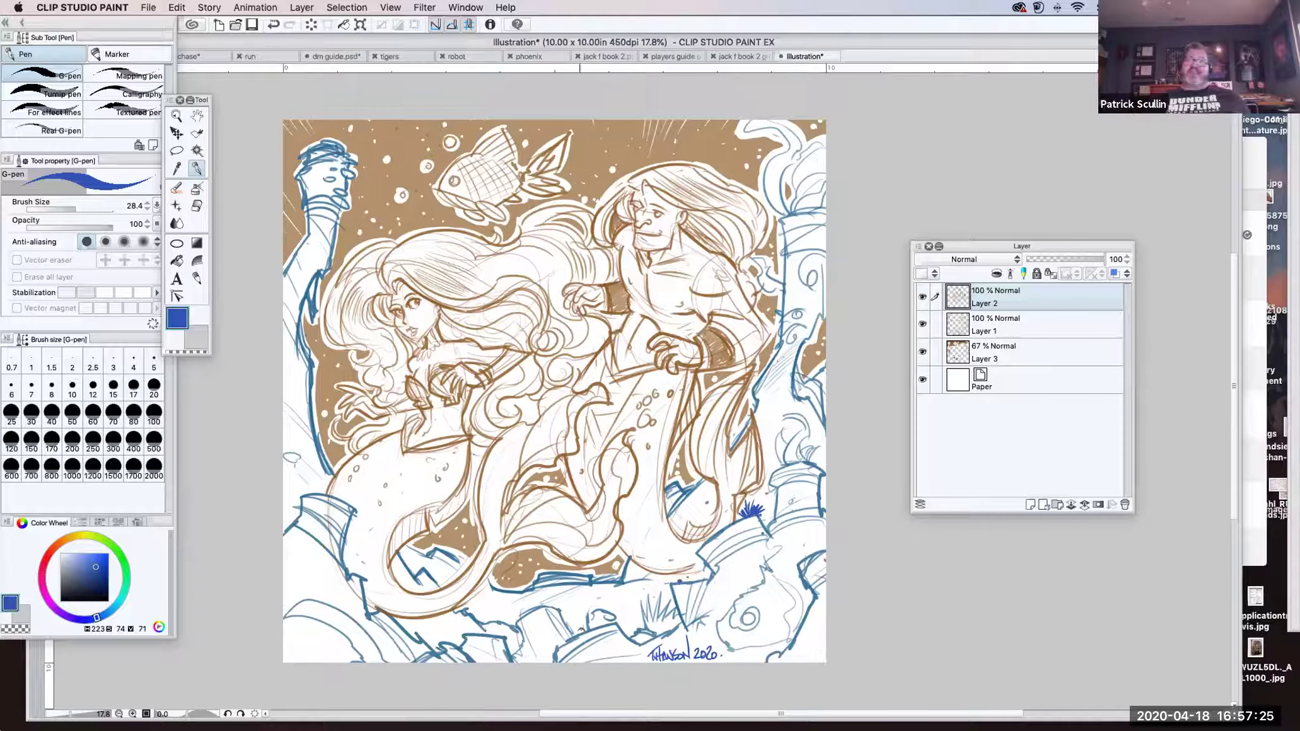
{"action": "mouse_move", "coordinate": [576, 631]}
{"action": "left_mouse_down"}
{"action": "mouse_move", "coordinate": [583, 618]}
{"action": "mouse_move", "coordinate": [574, 628]}
{"action": "left_mouse_up"}
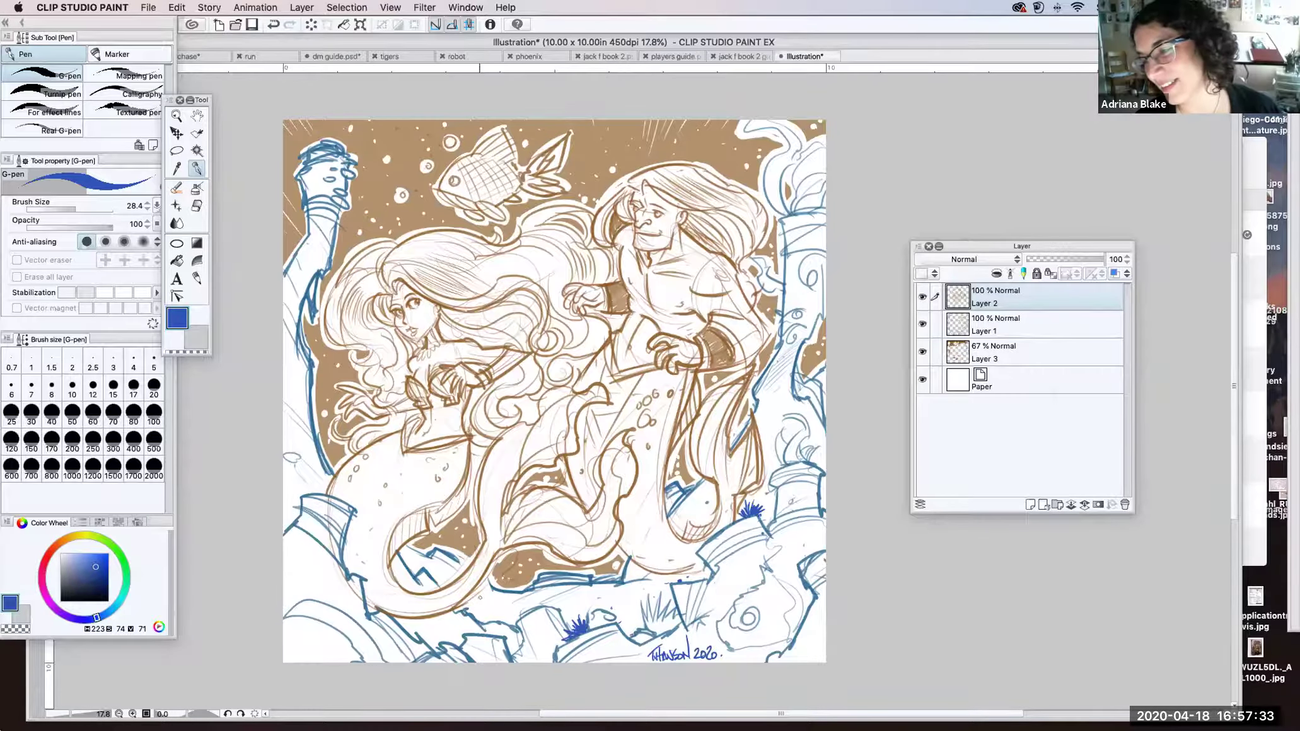
Step: Draw curling blue tentacles creeping over the broken column stump behind the mermaid's tail
{"action": "mouse_move", "coordinate": [341, 502]}
{"action": "left_mouse_down"}
{"action": "mouse_move", "coordinate": [370, 495]}
{"action": "mouse_move", "coordinate": [352, 495]}
{"action": "mouse_move", "coordinate": [331, 540]}
{"action": "mouse_move", "coordinate": [354, 512]}
{"action": "mouse_move", "coordinate": [332, 497]}
{"action": "mouse_move", "coordinate": [285, 512]}
{"action": "mouse_move", "coordinate": [304, 490]}
{"action": "left_mouse_up"}
{"action": "mouse_move", "coordinate": [306, 450]}
{"action": "left_mouse_down"}
{"action": "mouse_move", "coordinate": [288, 478]}
{"action": "mouse_move", "coordinate": [288, 454]}
{"action": "left_mouse_up"}
{"action": "mouse_move", "coordinate": [303, 436]}
{"action": "left_mouse_down"}
{"action": "mouse_move", "coordinate": [286, 476]}
{"action": "mouse_move", "coordinate": [303, 492]}
{"action": "left_mouse_up"}
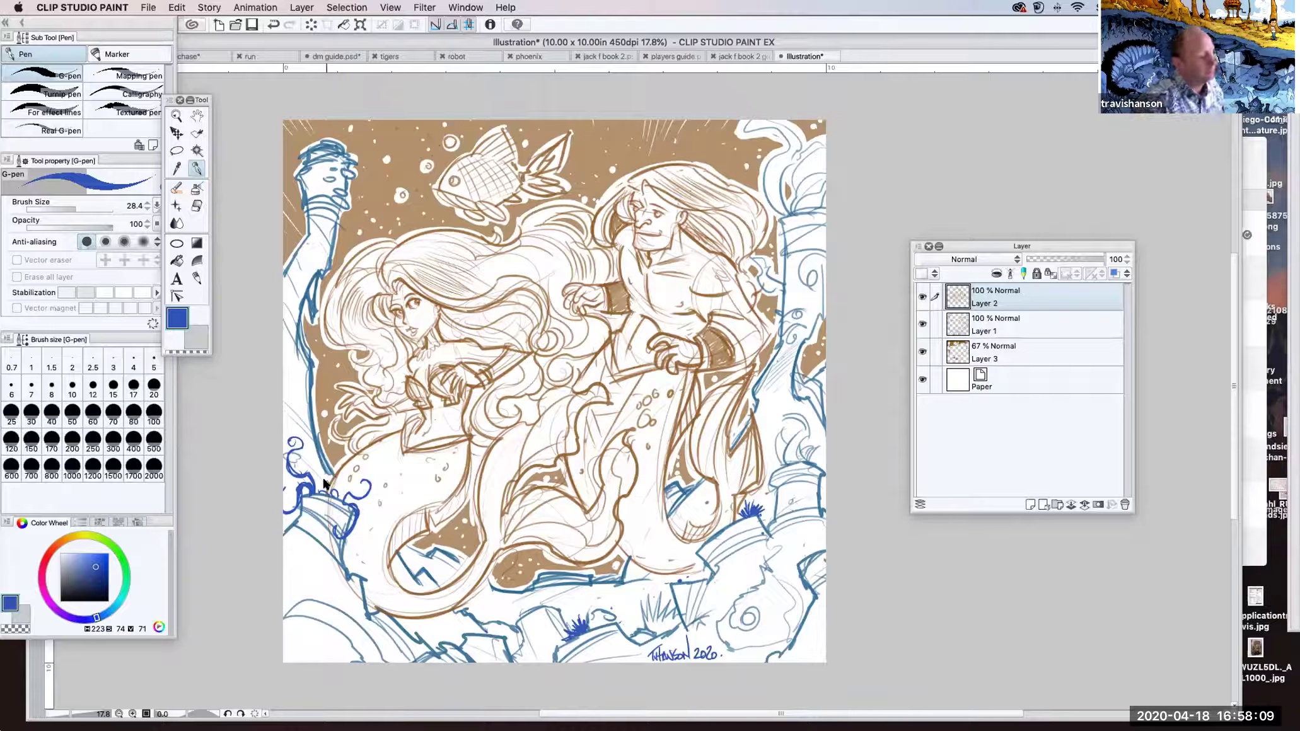
Step: Erase over the lines of the merman's lower wristband with the Snap eraser
{"action": "key", "text": "e"}
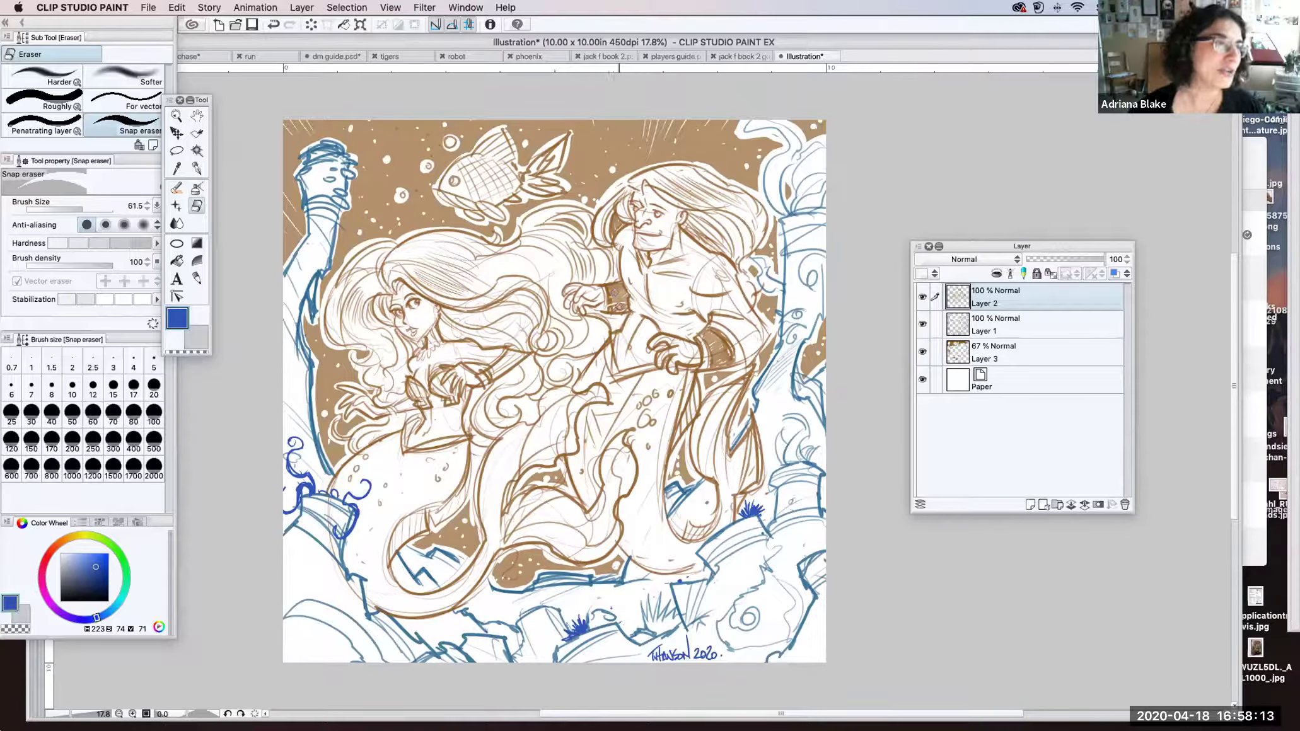
{"action": "left_click_drag", "start_coordinate": [722, 335], "coordinate": [708, 357]}
{"action": "left_click_drag", "start_coordinate": [710, 346], "coordinate": [735, 359]}
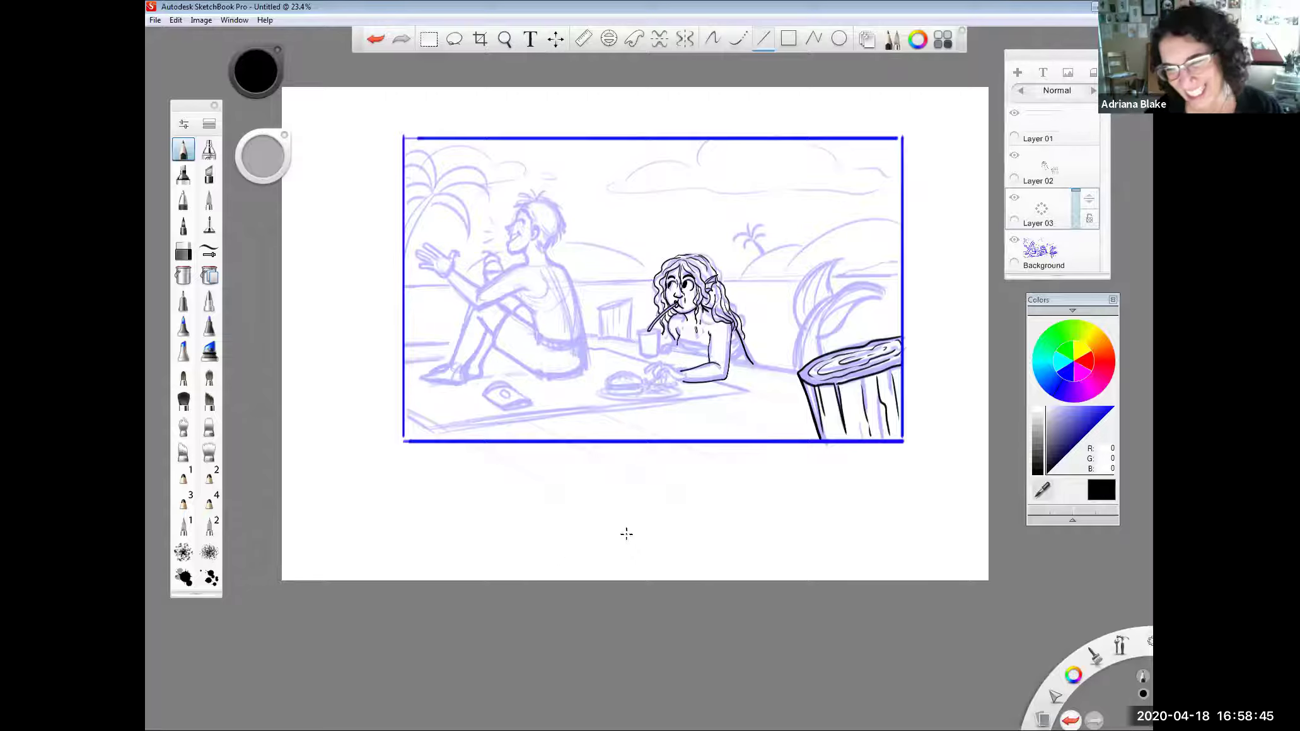
Step: Switch to the SketchBook beach scene and ink the dock's back edge on Layer 03 with two straight black lines from wooden post to frame
{"action": "key", "text": "space"}
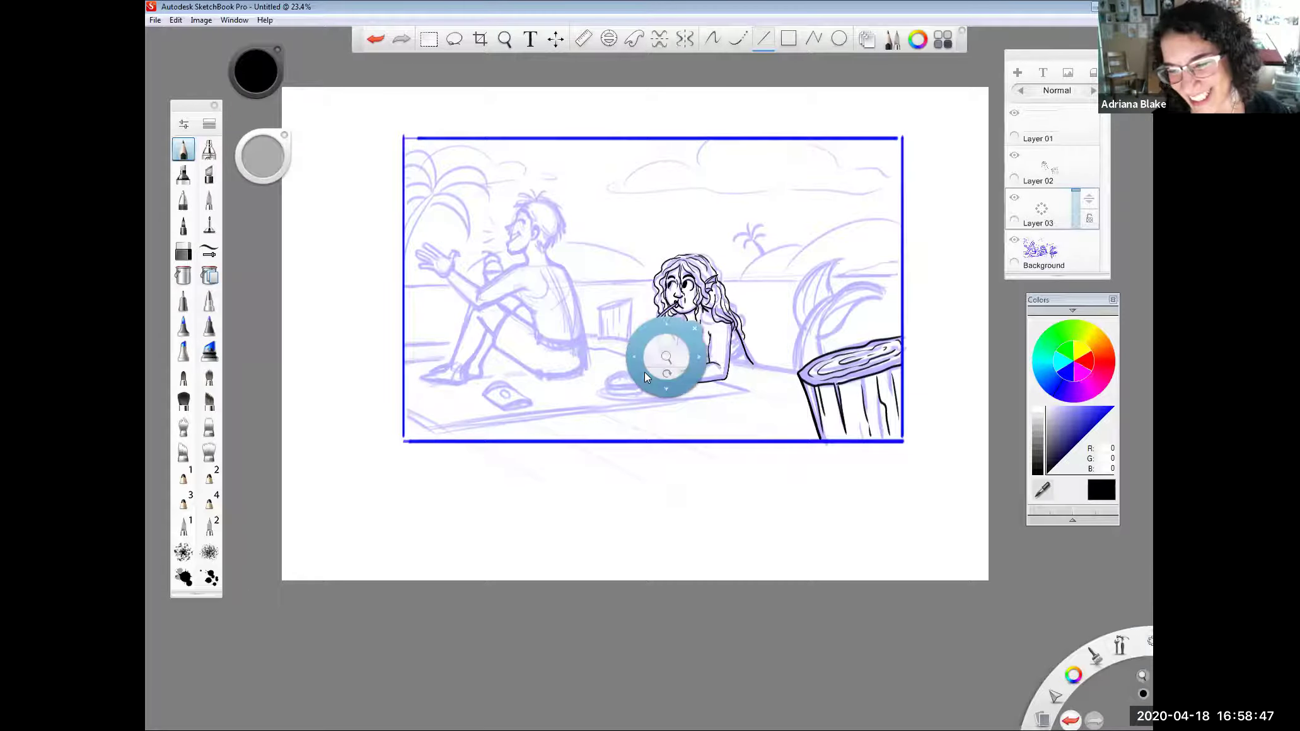
{"action": "mouse_move", "coordinate": [667, 356]}
{"action": "left_mouse_down"}
{"action": "mouse_move", "coordinate": [740, 352]}
{"action": "mouse_move", "coordinate": [884, 447]}
{"action": "left_mouse_up"}
{"action": "key", "text": "l"}
{"action": "key", "text": "ctrl+z"}
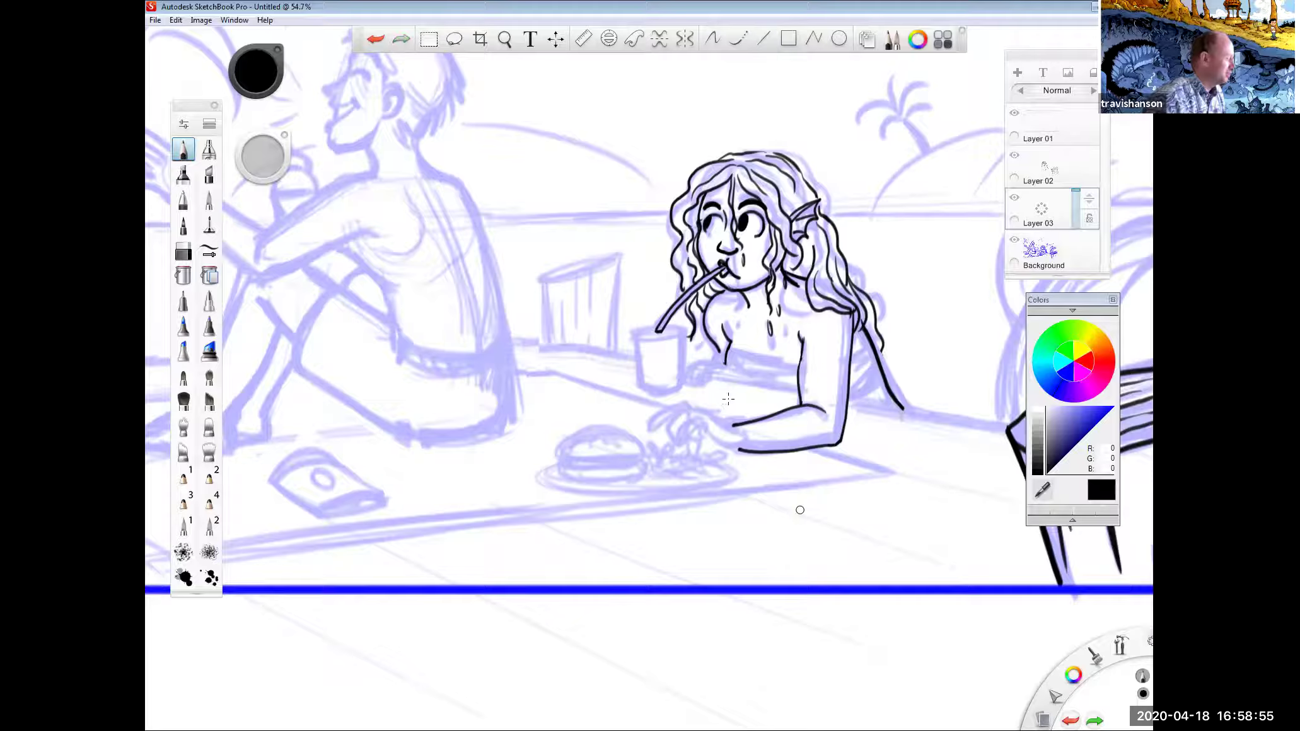
{"action": "key", "text": "space"}
{"action": "mouse_move", "coordinate": [731, 401]}
{"action": "left_mouse_down"}
{"action": "mouse_move", "coordinate": [601, 437]}
{"action": "mouse_move", "coordinate": [524, 438]}
{"action": "left_mouse_up"}
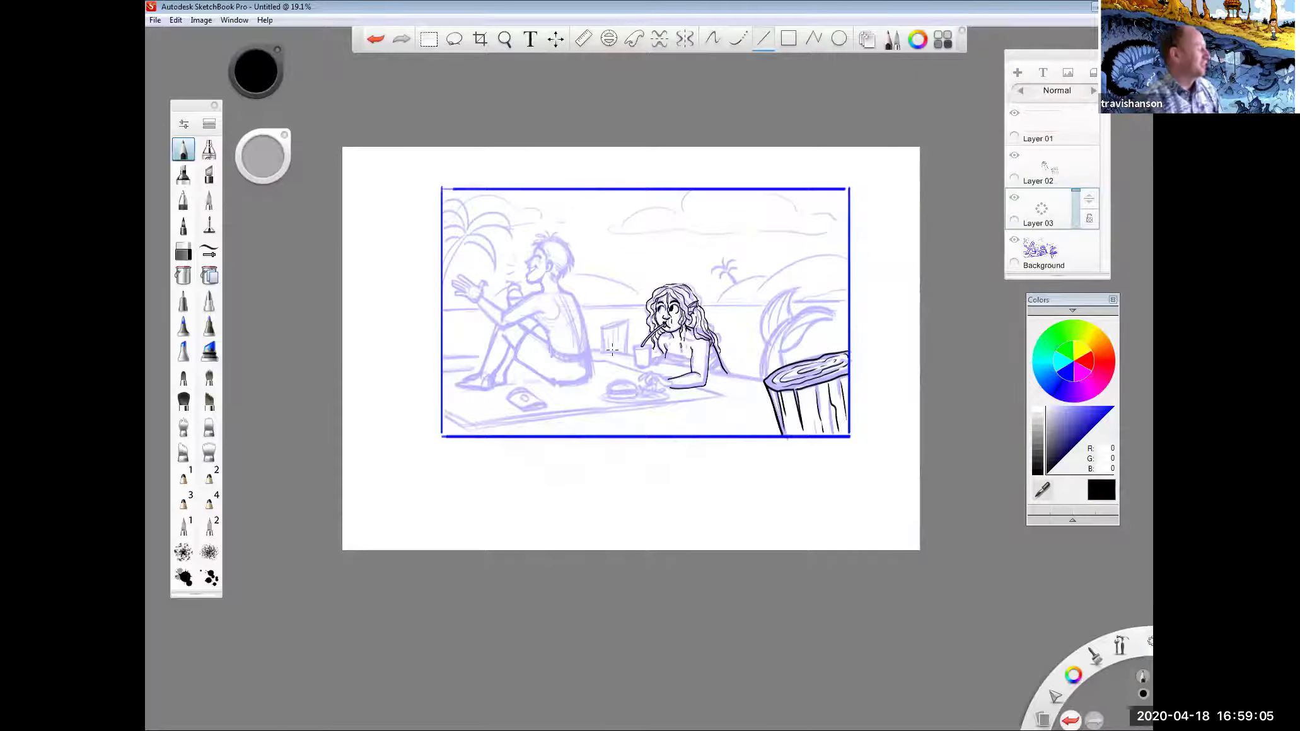
{"action": "left_click_drag", "start_coordinate": [612, 350], "coordinate": [767, 370]}
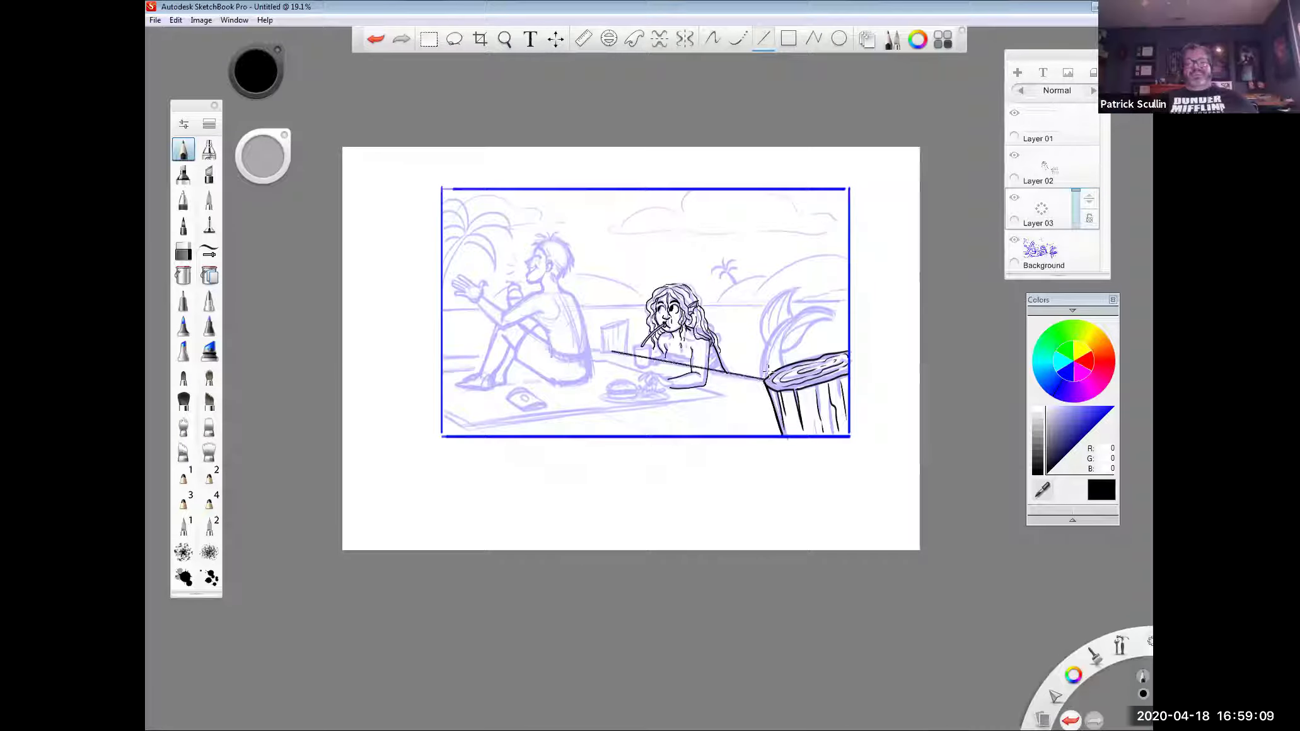
{"action": "left_click_drag", "start_coordinate": [611, 350], "coordinate": [444, 351]}
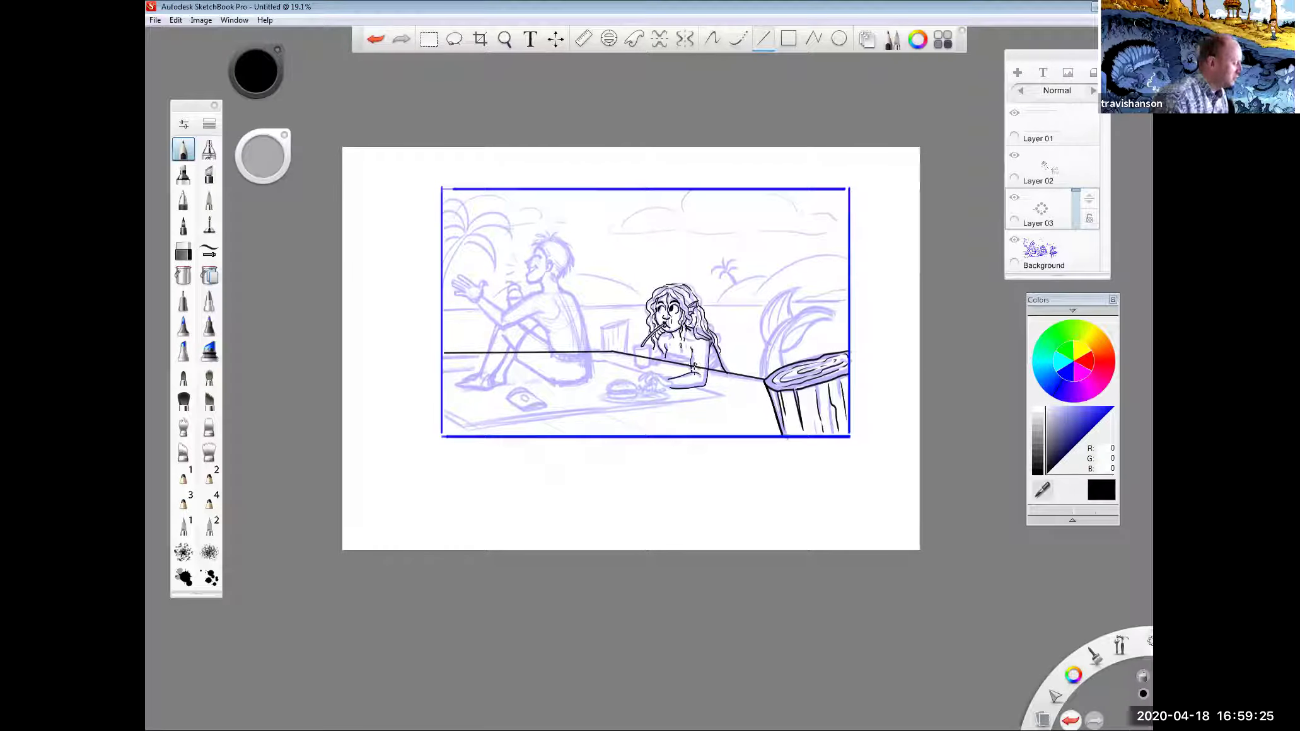
Step: Ink the rim of the mermaid's drinking cup with freehand black strokes around the straw on Layer 02
{"action": "left_click", "coordinate": [714, 39]}
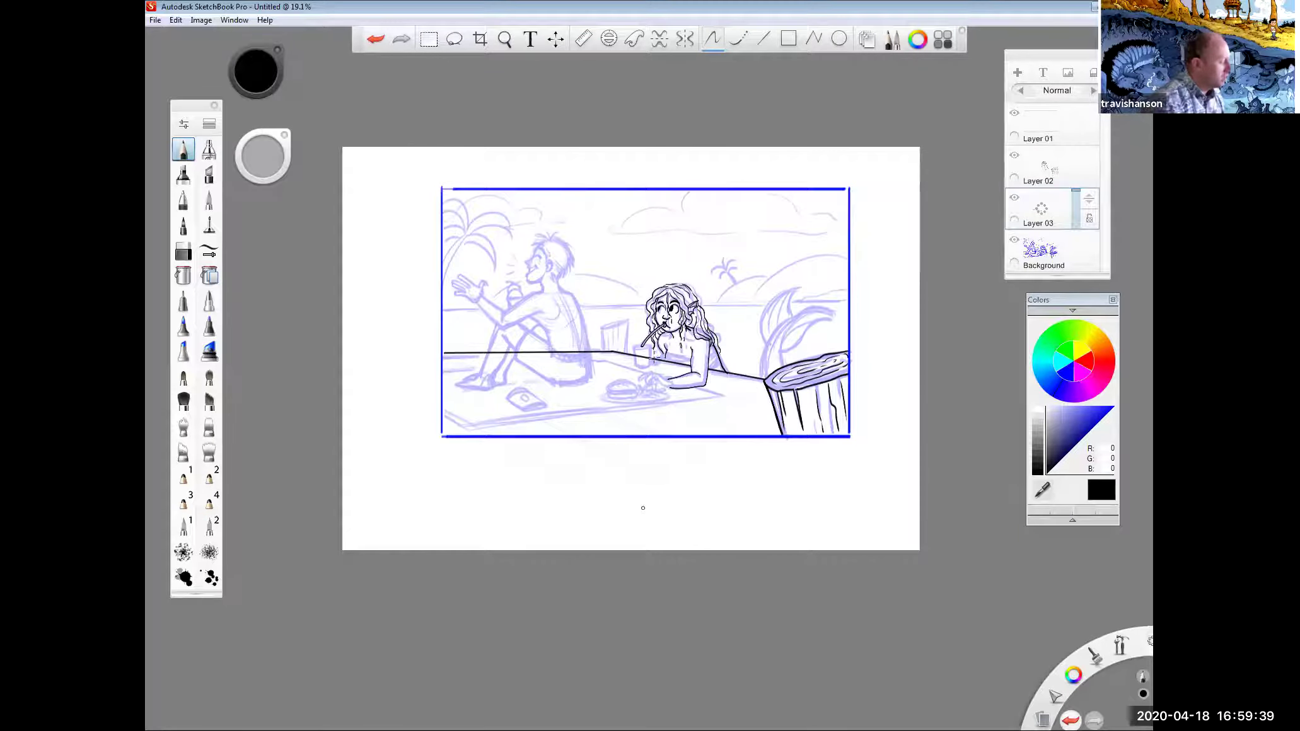
{"action": "key", "text": "space"}
{"action": "left_click_drag", "start_coordinate": [646, 358], "coordinate": [706, 456]}
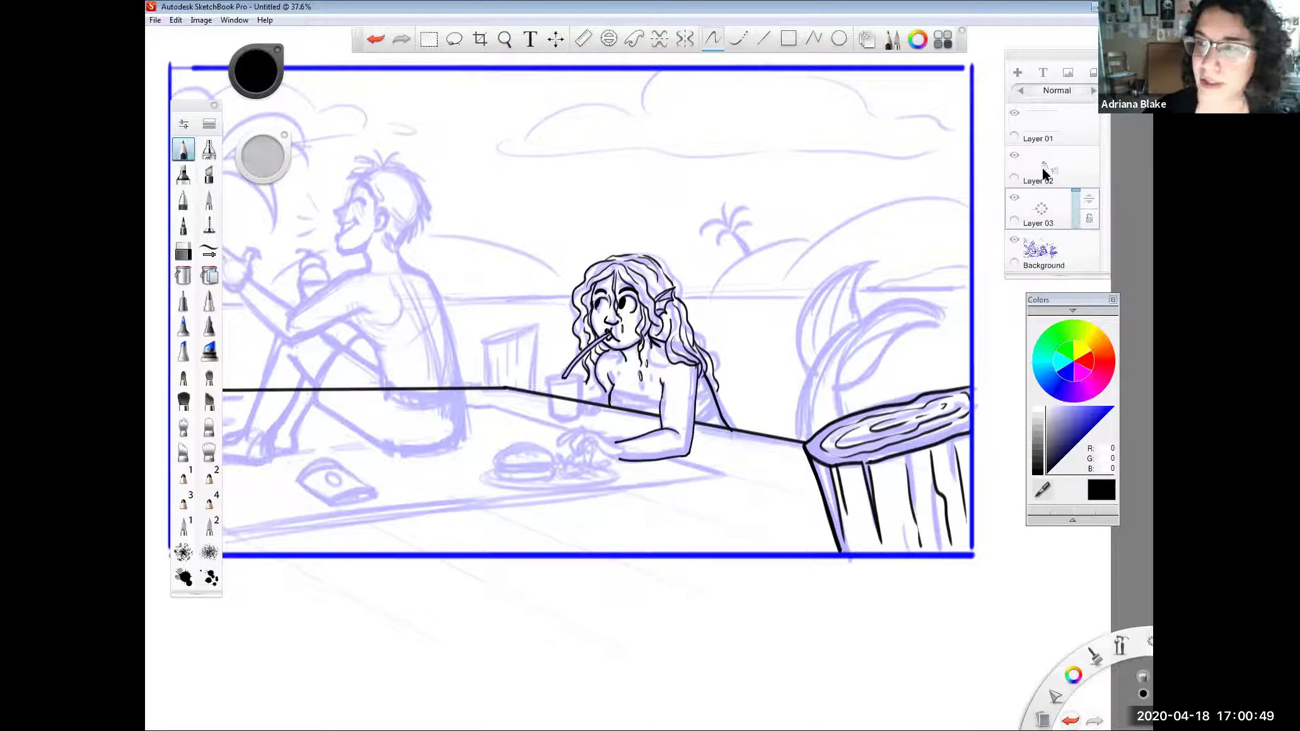
{"action": "left_click", "coordinate": [1065, 168]}
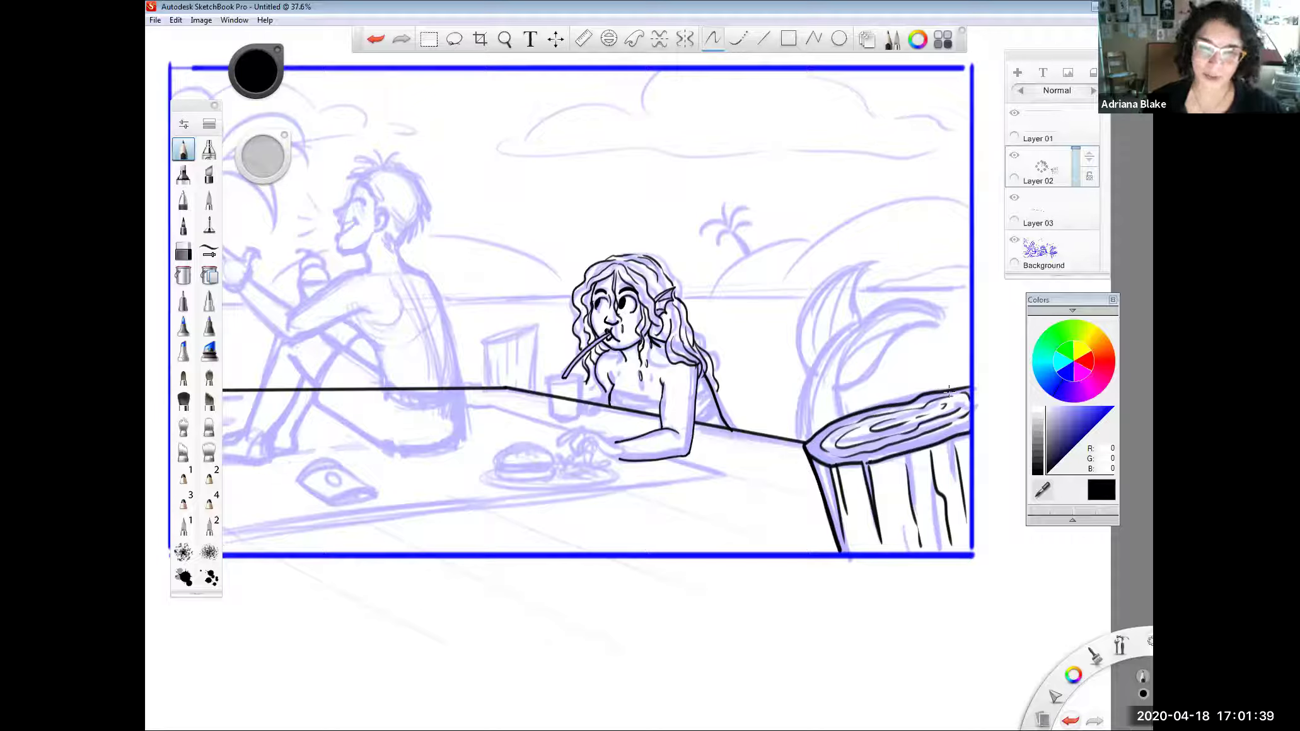
{"action": "key", "text": "space"}
{"action": "left_click_drag", "start_coordinate": [601, 354], "coordinate": [608, 401]}
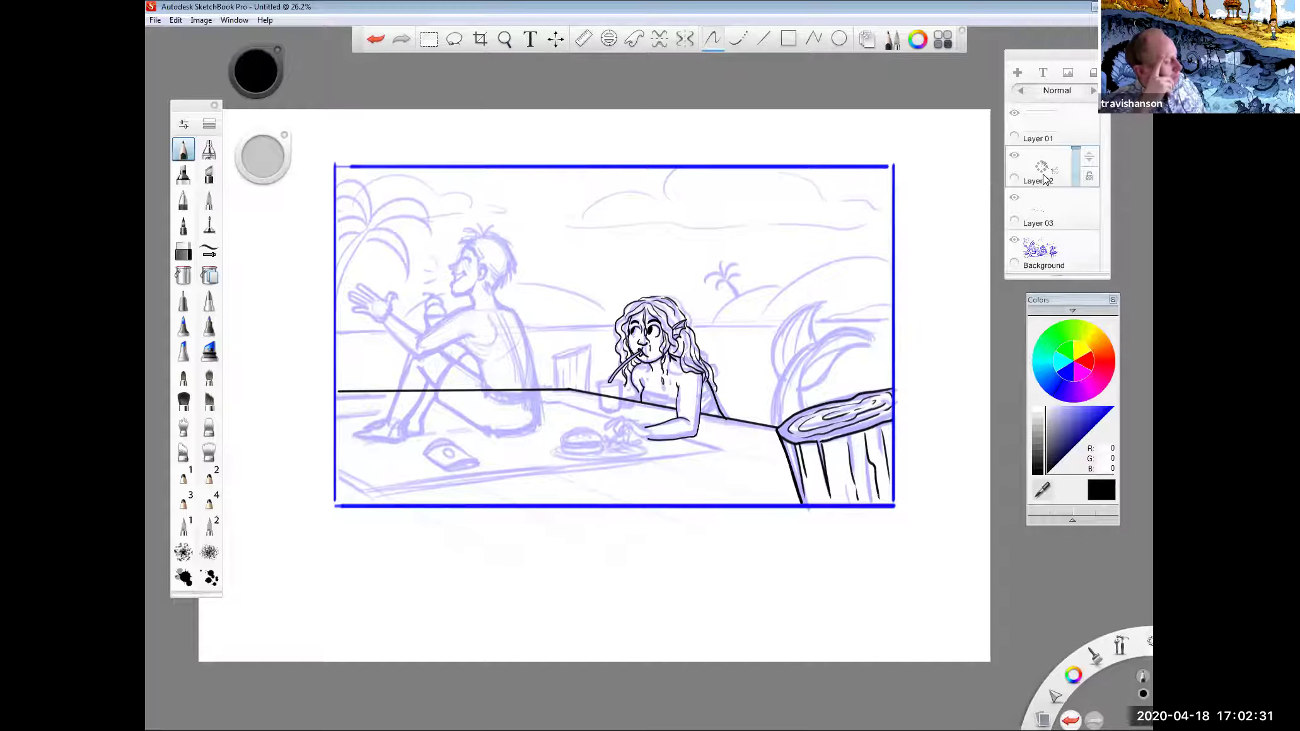
{"action": "key", "text": "space"}
{"action": "mouse_move", "coordinate": [613, 359]}
{"action": "left_mouse_down"}
{"action": "mouse_move", "coordinate": [654, 400]}
{"action": "mouse_move", "coordinate": [617, 411]}
{"action": "left_mouse_up"}
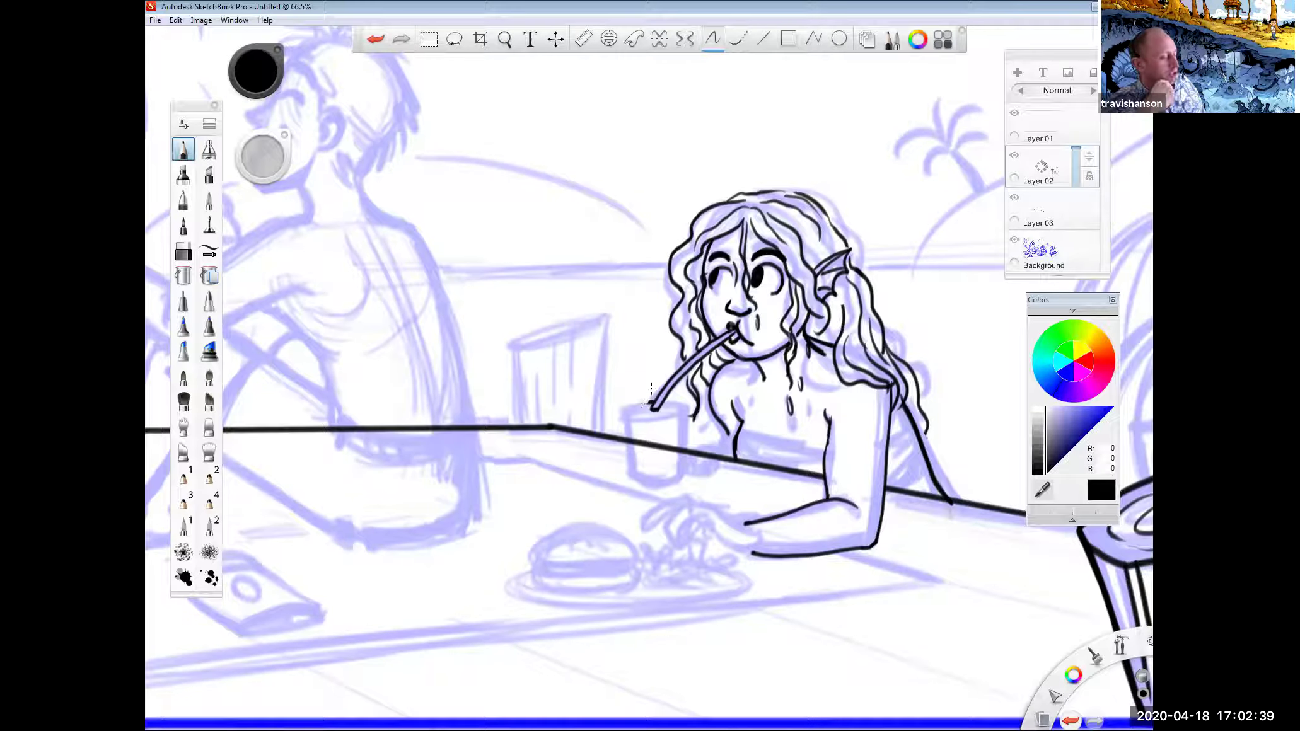
{"action": "left_click", "coordinate": [269, 165]}
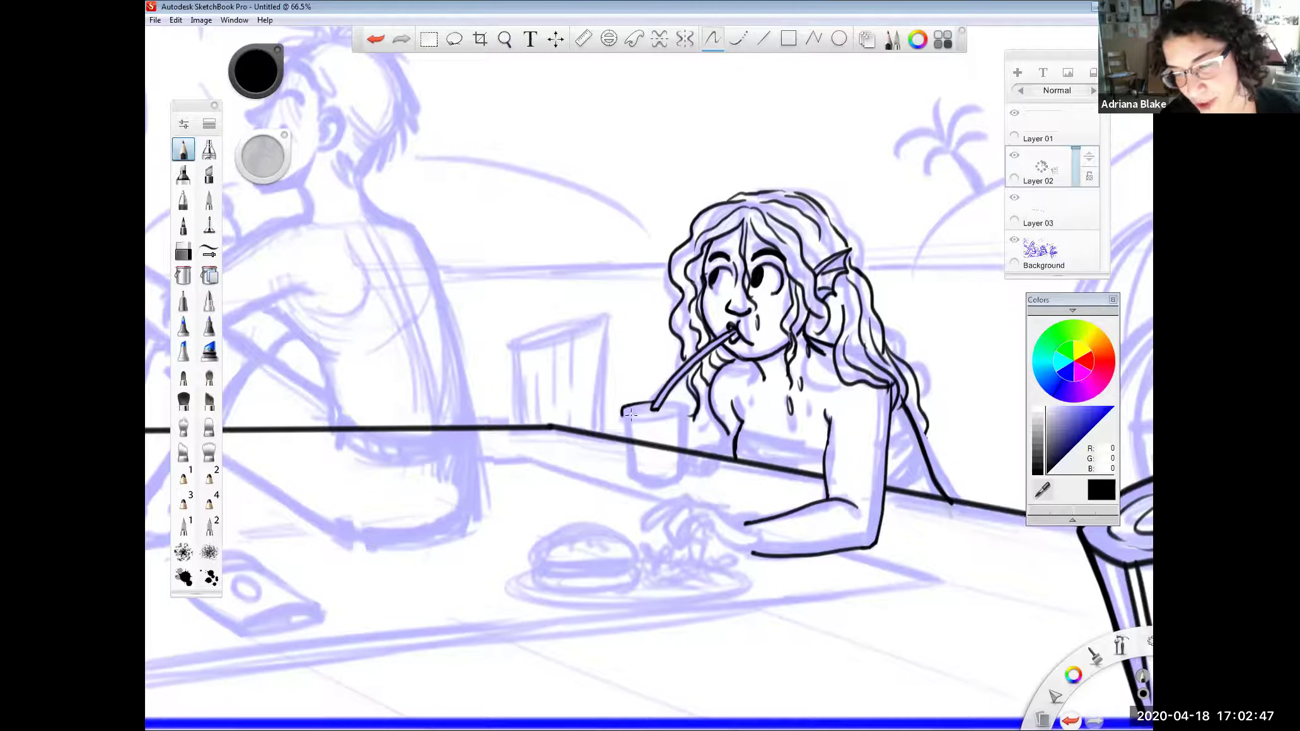
{"action": "mouse_move", "coordinate": [626, 417]}
{"action": "left_mouse_down"}
{"action": "mouse_move", "coordinate": [688, 413]}
{"action": "mouse_move", "coordinate": [624, 415]}
{"action": "mouse_move", "coordinate": [674, 416]}
{"action": "mouse_move", "coordinate": [626, 415]}
{"action": "mouse_move", "coordinate": [650, 389]}
{"action": "mouse_move", "coordinate": [644, 403]}
{"action": "left_mouse_up"}
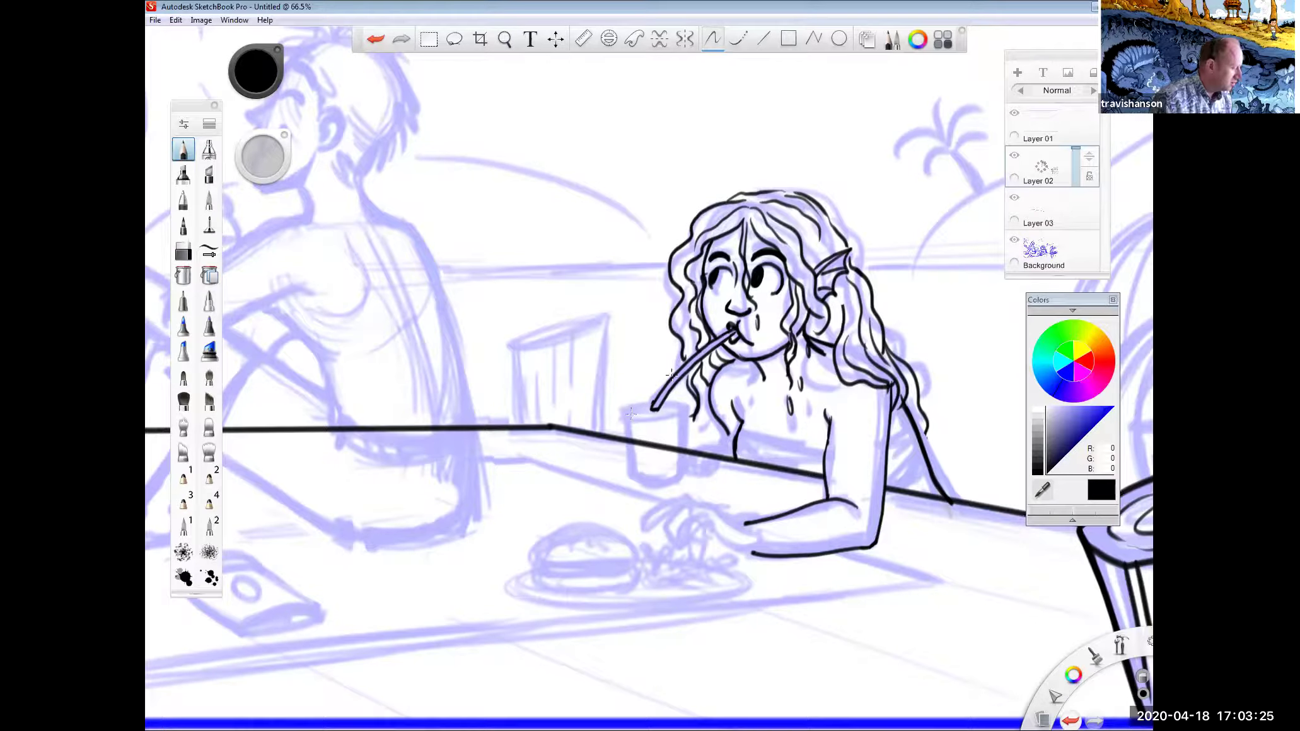
{"action": "mouse_move", "coordinate": [646, 403]}
{"action": "left_mouse_down"}
{"action": "mouse_move", "coordinate": [656, 416]}
{"action": "mouse_move", "coordinate": [640, 419]}
{"action": "mouse_move", "coordinate": [629, 417]}
{"action": "mouse_move", "coordinate": [684, 413]}
{"action": "mouse_move", "coordinate": [700, 378]}
{"action": "mouse_move", "coordinate": [687, 403]}
{"action": "left_mouse_up"}
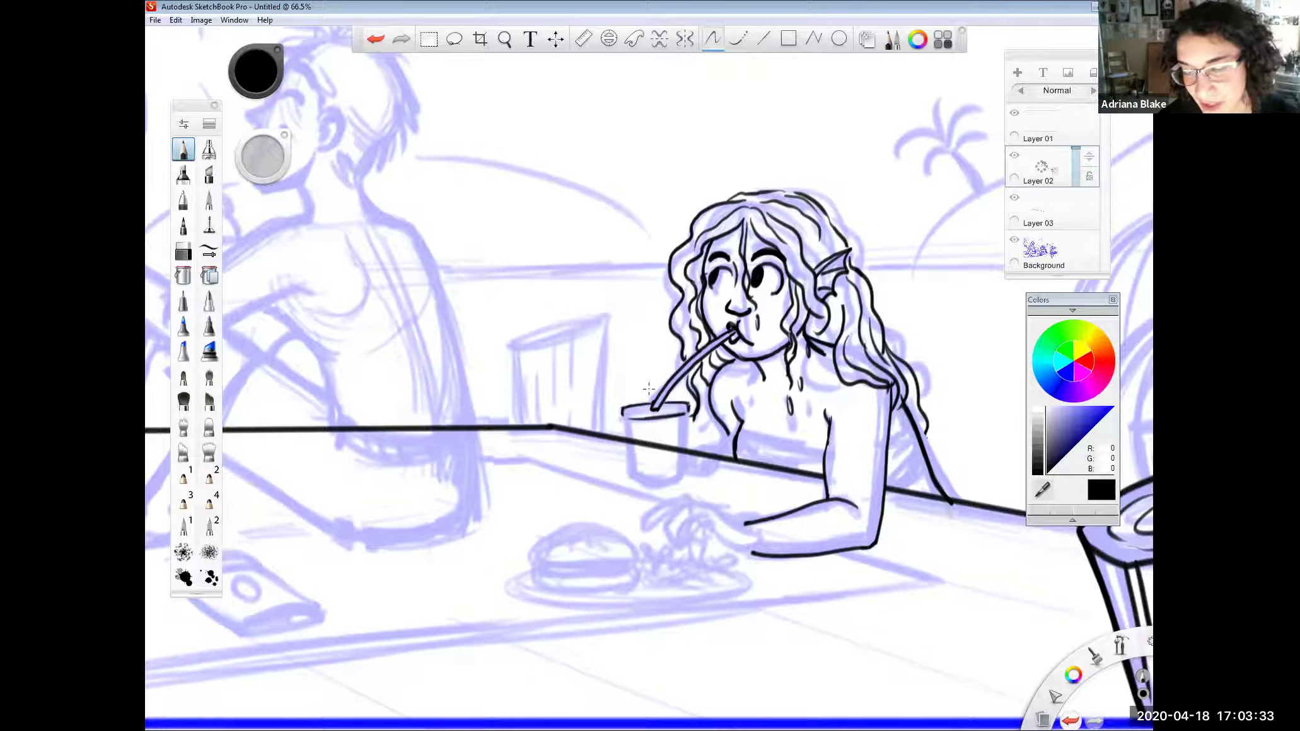
Step: Ink the cup's two tapered sides and its rounded base in black
{"action": "left_click_drag", "start_coordinate": [626, 420], "coordinate": [633, 478]}
{"action": "mouse_move", "coordinate": [684, 418]}
{"action": "left_mouse_down"}
{"action": "mouse_move", "coordinate": [684, 451]}
{"action": "mouse_move", "coordinate": [633, 474]}
{"action": "mouse_move", "coordinate": [684, 476]}
{"action": "left_mouse_up"}
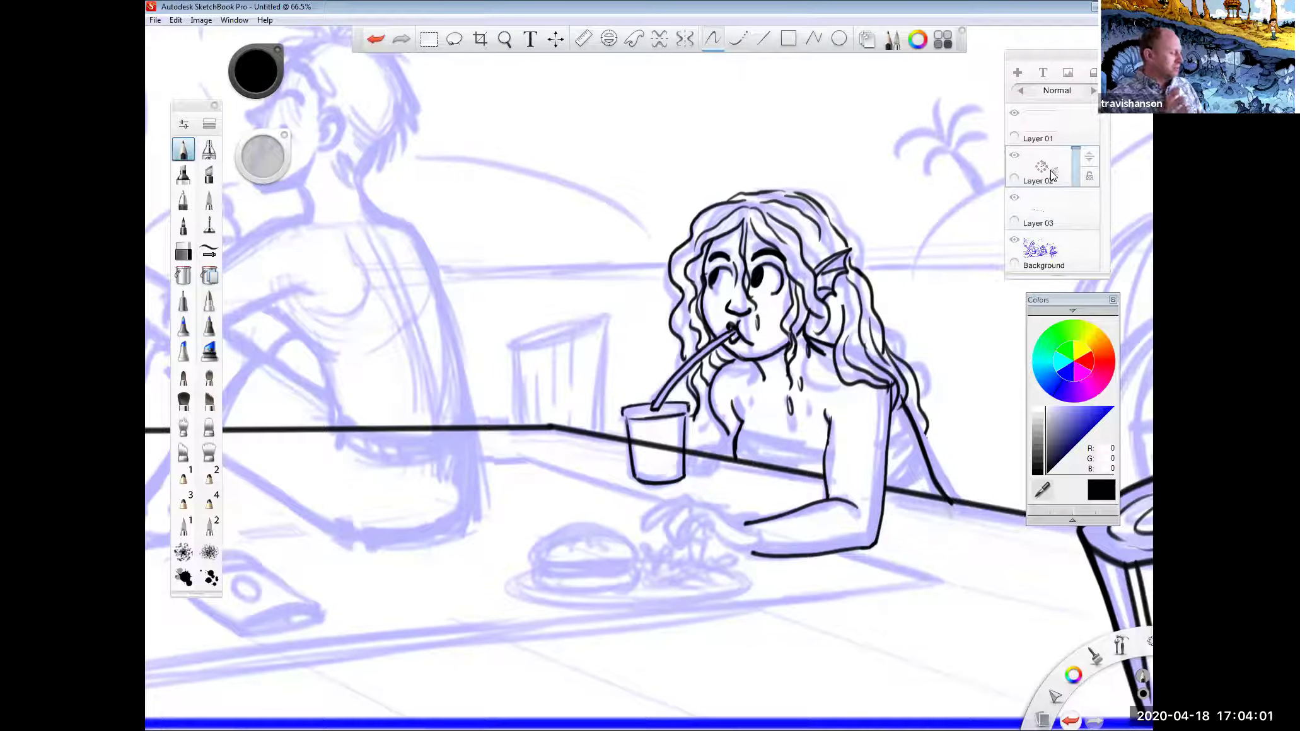
{"action": "left_click", "coordinate": [1039, 218]}
{"action": "mouse_move", "coordinate": [685, 424]}
{"action": "left_mouse_down"}
{"action": "mouse_move", "coordinate": [682, 481]}
{"action": "mouse_move", "coordinate": [649, 485]}
{"action": "mouse_move", "coordinate": [680, 478]}
{"action": "left_mouse_up"}
{"action": "mouse_move", "coordinate": [684, 424]}
{"action": "left_mouse_down"}
{"action": "mouse_move", "coordinate": [672, 482]}
{"action": "mouse_move", "coordinate": [683, 474]}
{"action": "left_mouse_up"}
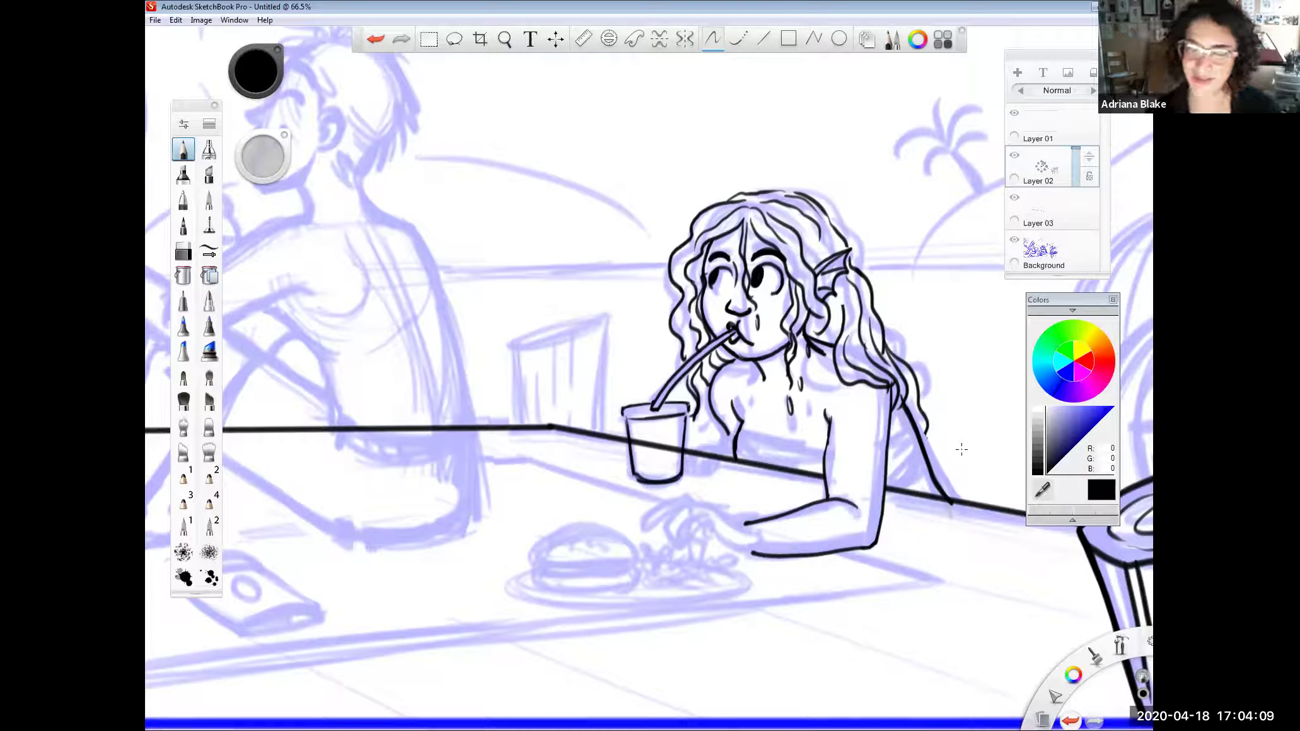
{"action": "key", "text": "ctrl+z"}
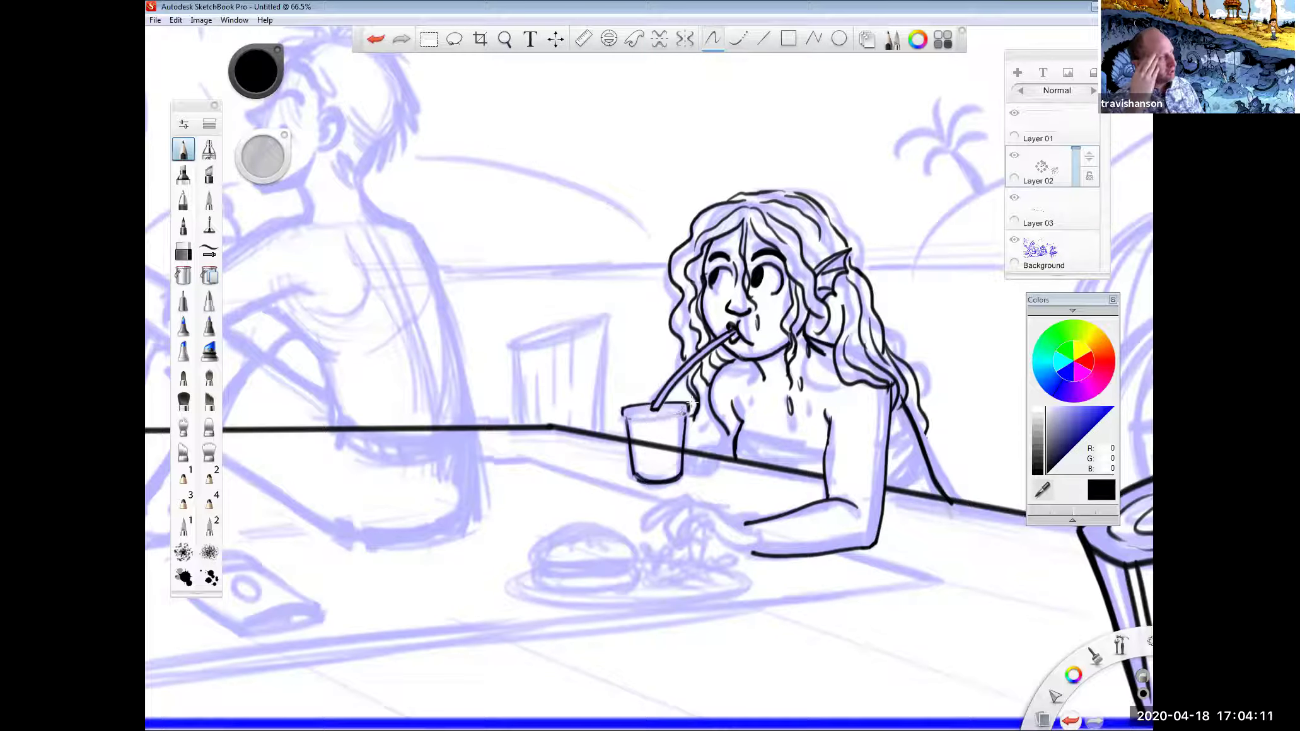
Step: Add a second line under the cup's rim and clean up the straw's end where it meets the lid
{"action": "left_click_drag", "start_coordinate": [630, 416], "coordinate": [687, 408]}
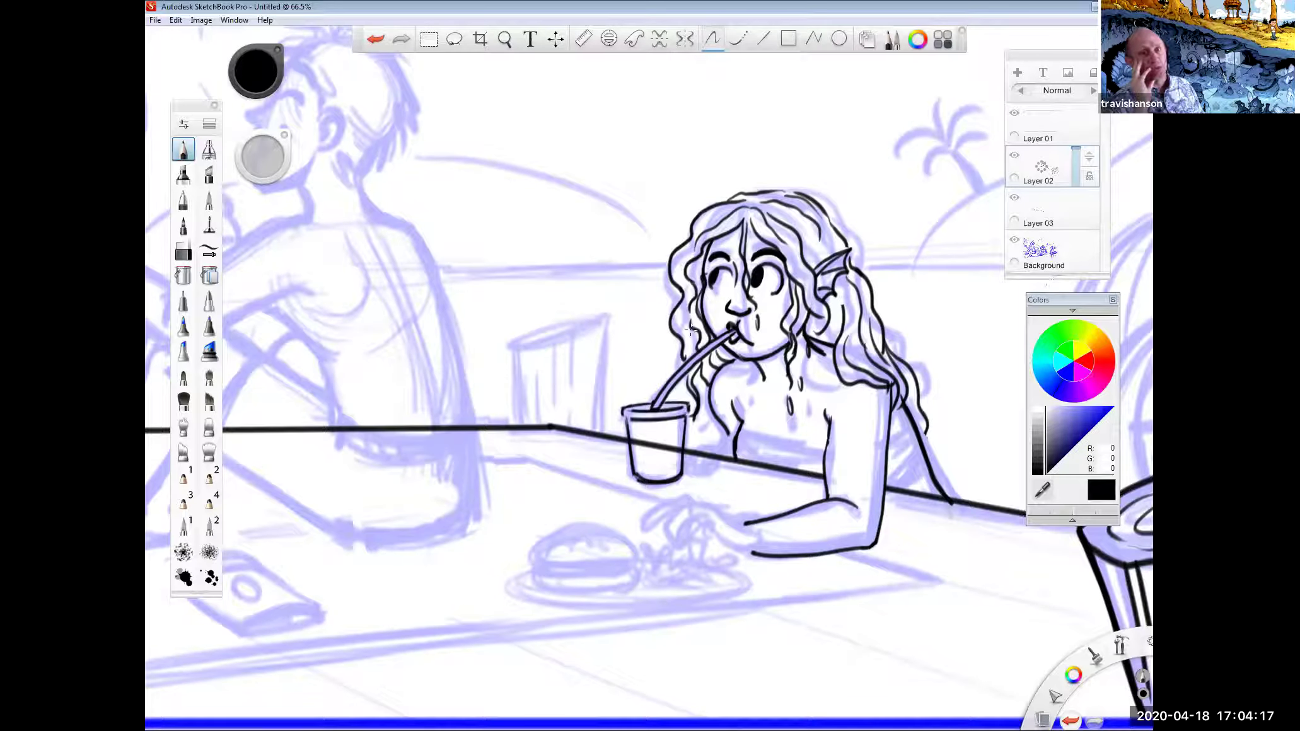
{"action": "left_click", "coordinate": [265, 163]}
{"action": "left_click", "coordinate": [265, 183]}
{"action": "left_click_drag", "start_coordinate": [654, 408], "coordinate": [660, 407]}
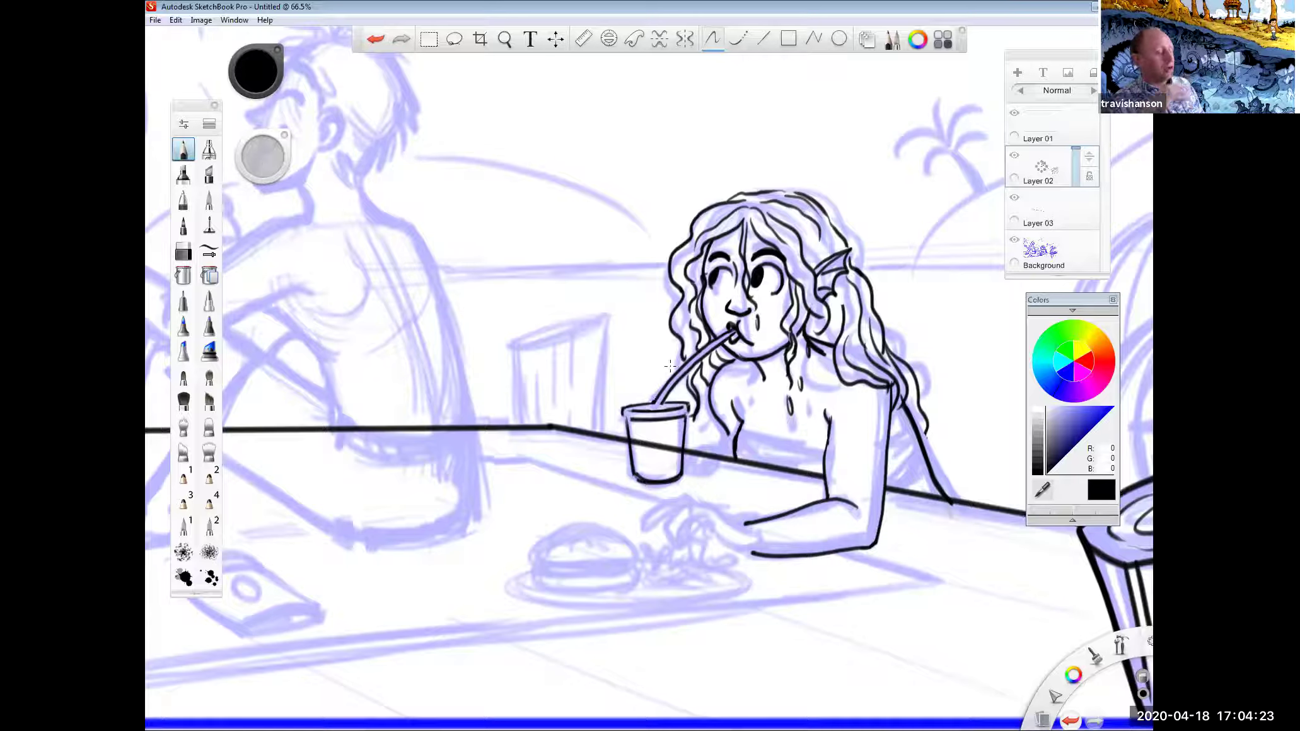
{"action": "mouse_move", "coordinate": [652, 406]}
{"action": "left_mouse_down"}
{"action": "mouse_move", "coordinate": [626, 416]}
{"action": "mouse_move", "coordinate": [688, 408]}
{"action": "mouse_move", "coordinate": [563, 462]}
{"action": "mouse_move", "coordinate": [519, 463]}
{"action": "mouse_move", "coordinate": [638, 394]}
{"action": "mouse_move", "coordinate": [618, 413]}
{"action": "mouse_move", "coordinate": [679, 449]}
{"action": "left_mouse_up"}
{"action": "key", "text": "space"}
{"action": "key", "text": "space"}
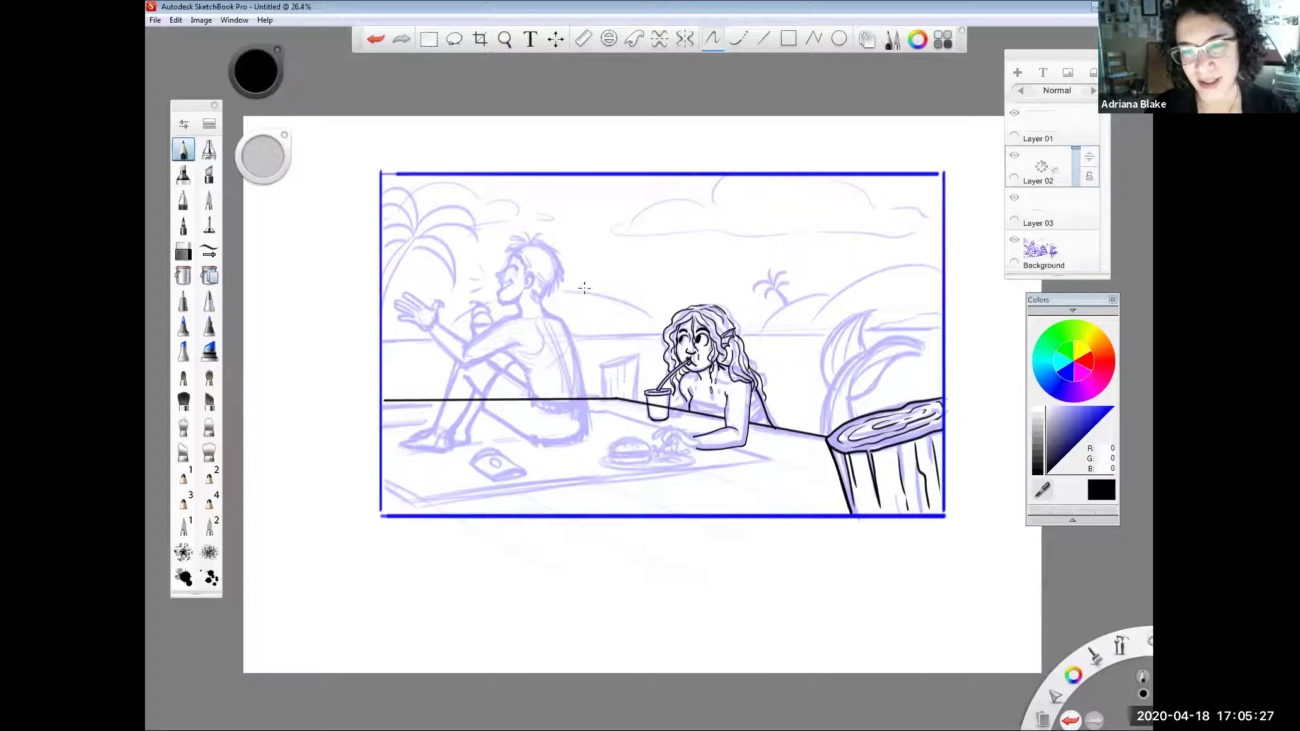
Step: Ink the mermaid's tail rising behind the wooden post, outlining both fin lobes and adding their inner fold lines
{"action": "key", "text": "space"}
{"action": "mouse_move", "coordinate": [577, 284]}
{"action": "left_mouse_down"}
{"action": "mouse_move", "coordinate": [618, 287]}
{"action": "mouse_move", "coordinate": [573, 322]}
{"action": "left_mouse_up"}
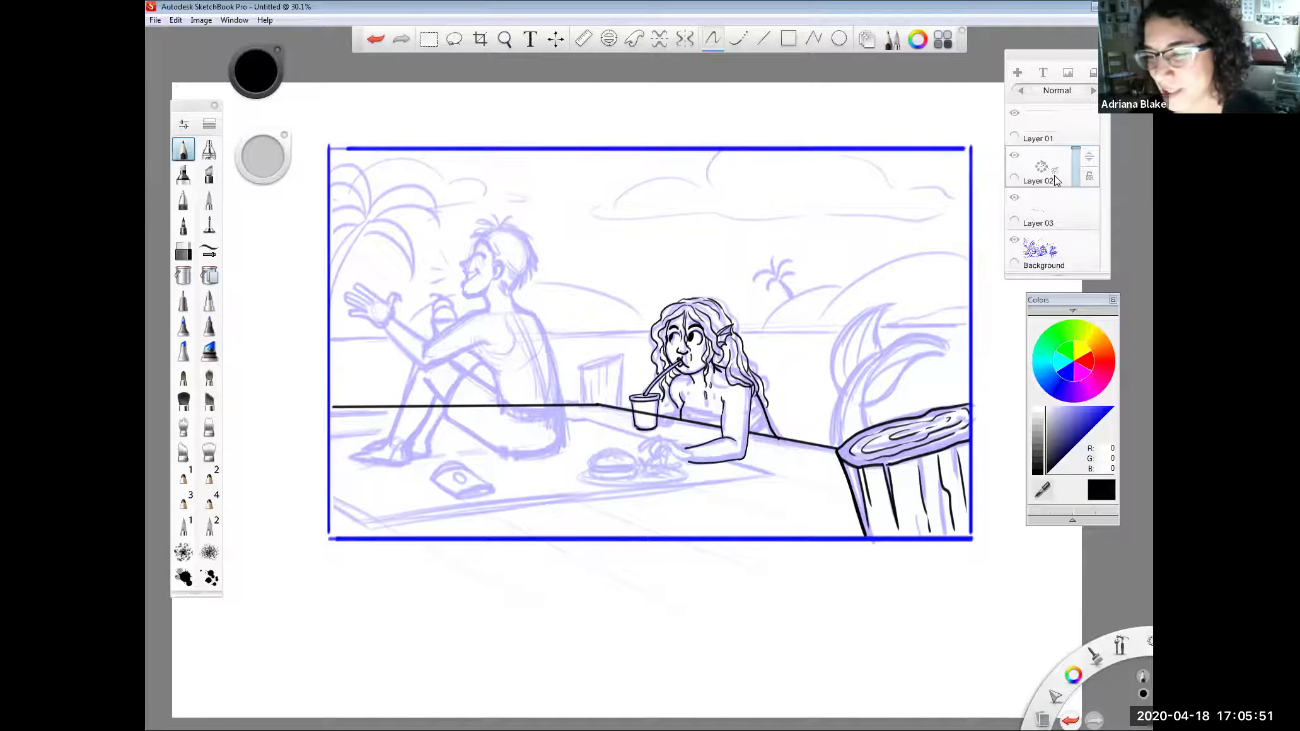
{"action": "left_click_drag", "start_coordinate": [878, 354], "coordinate": [828, 444]}
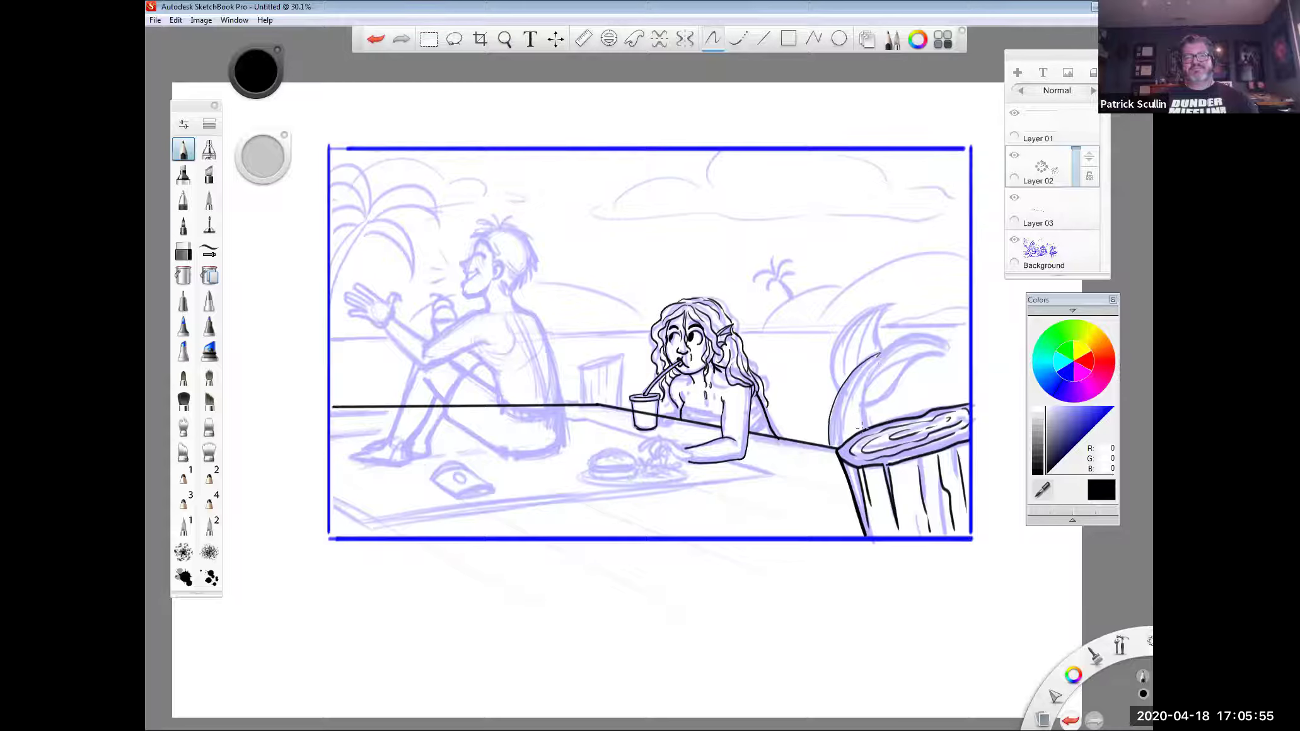
{"action": "mouse_move", "coordinate": [843, 329]}
{"action": "left_mouse_down"}
{"action": "mouse_move", "coordinate": [891, 291]}
{"action": "mouse_move", "coordinate": [875, 354]}
{"action": "mouse_move", "coordinate": [907, 336]}
{"action": "mouse_move", "coordinate": [952, 348]}
{"action": "mouse_move", "coordinate": [858, 400]}
{"action": "left_mouse_up"}
{"action": "mouse_move", "coordinate": [888, 299]}
{"action": "left_mouse_down"}
{"action": "mouse_move", "coordinate": [846, 332]}
{"action": "mouse_move", "coordinate": [839, 383]}
{"action": "mouse_move", "coordinate": [878, 310]}
{"action": "left_mouse_up"}
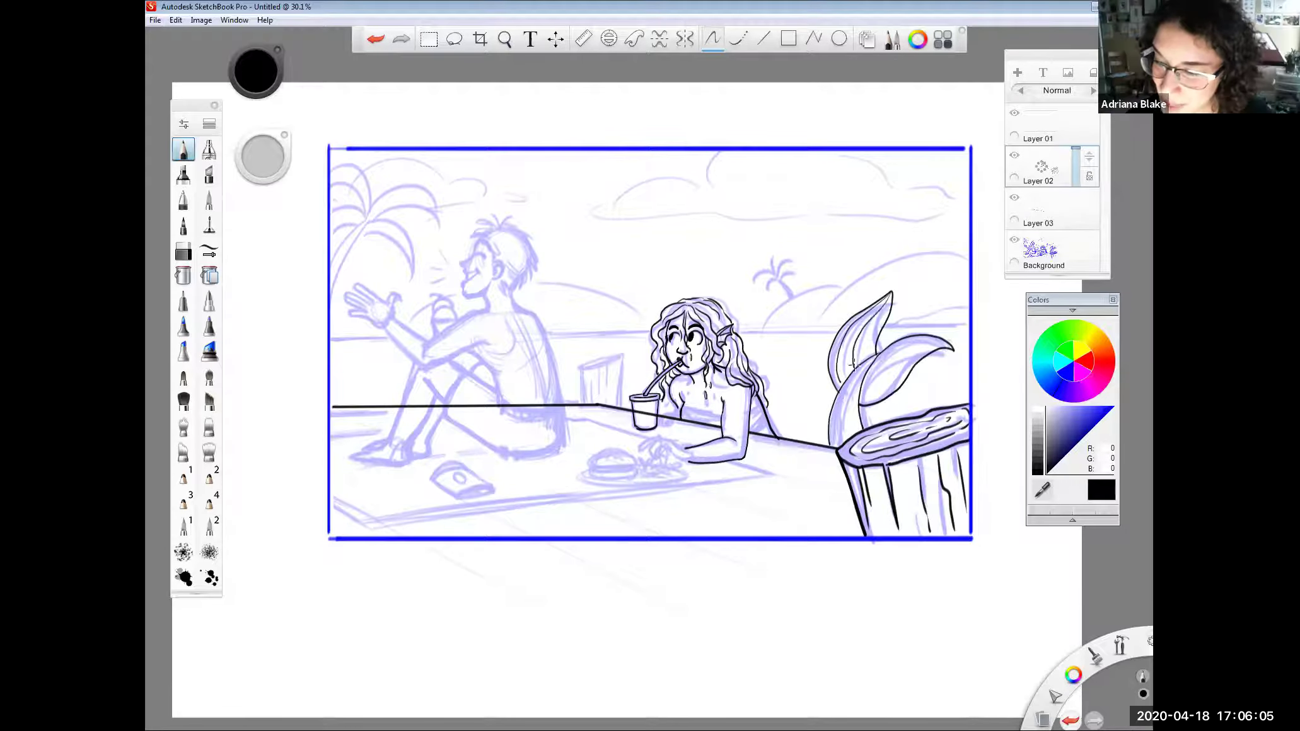
{"action": "mouse_move", "coordinate": [952, 347]}
{"action": "left_mouse_down"}
{"action": "mouse_move", "coordinate": [924, 344]}
{"action": "mouse_move", "coordinate": [865, 378]}
{"action": "left_mouse_up"}
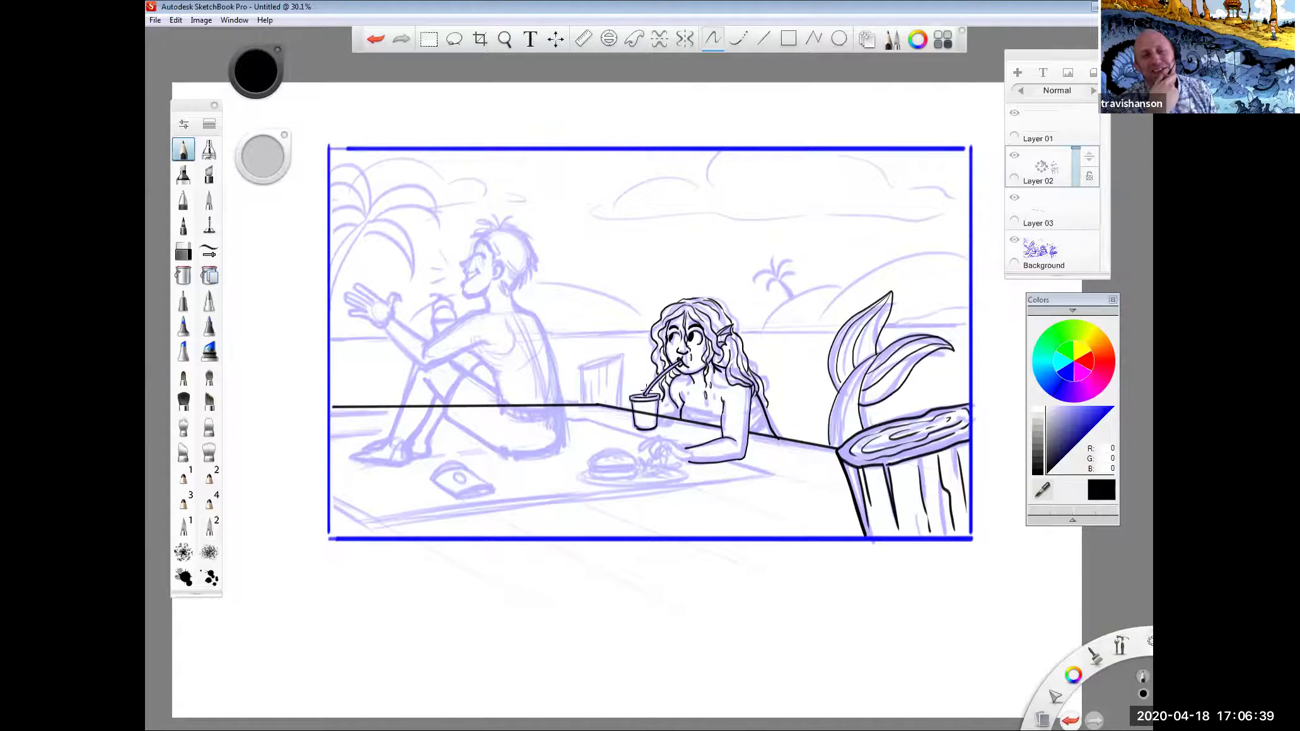
Step: Ink the fingers of the mermaid's far hand resting beside the cup
{"action": "key", "text": "space"}
{"action": "left_click_drag", "start_coordinate": [675, 325], "coordinate": [763, 231]}
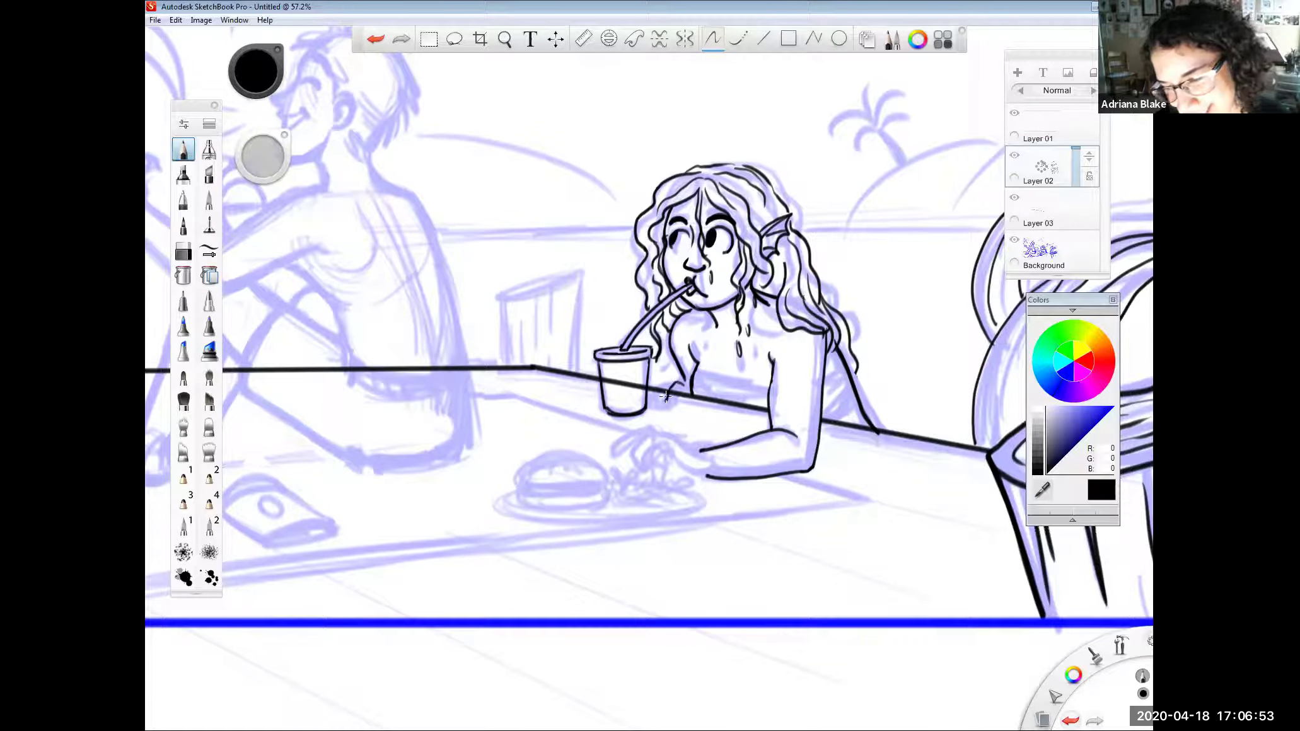
{"action": "mouse_move", "coordinate": [662, 404]}
{"action": "left_mouse_down"}
{"action": "mouse_move", "coordinate": [687, 386]}
{"action": "mouse_move", "coordinate": [670, 378]}
{"action": "mouse_move", "coordinate": [648, 402]}
{"action": "left_mouse_up"}
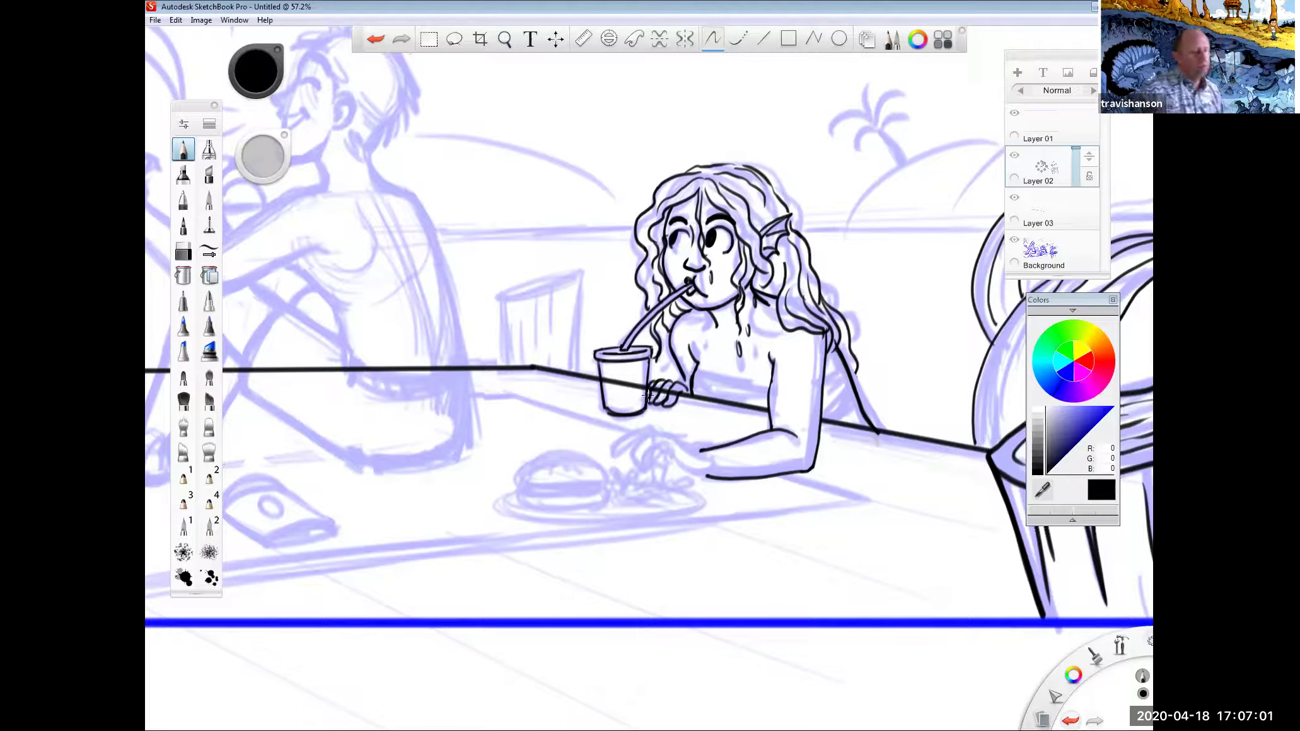